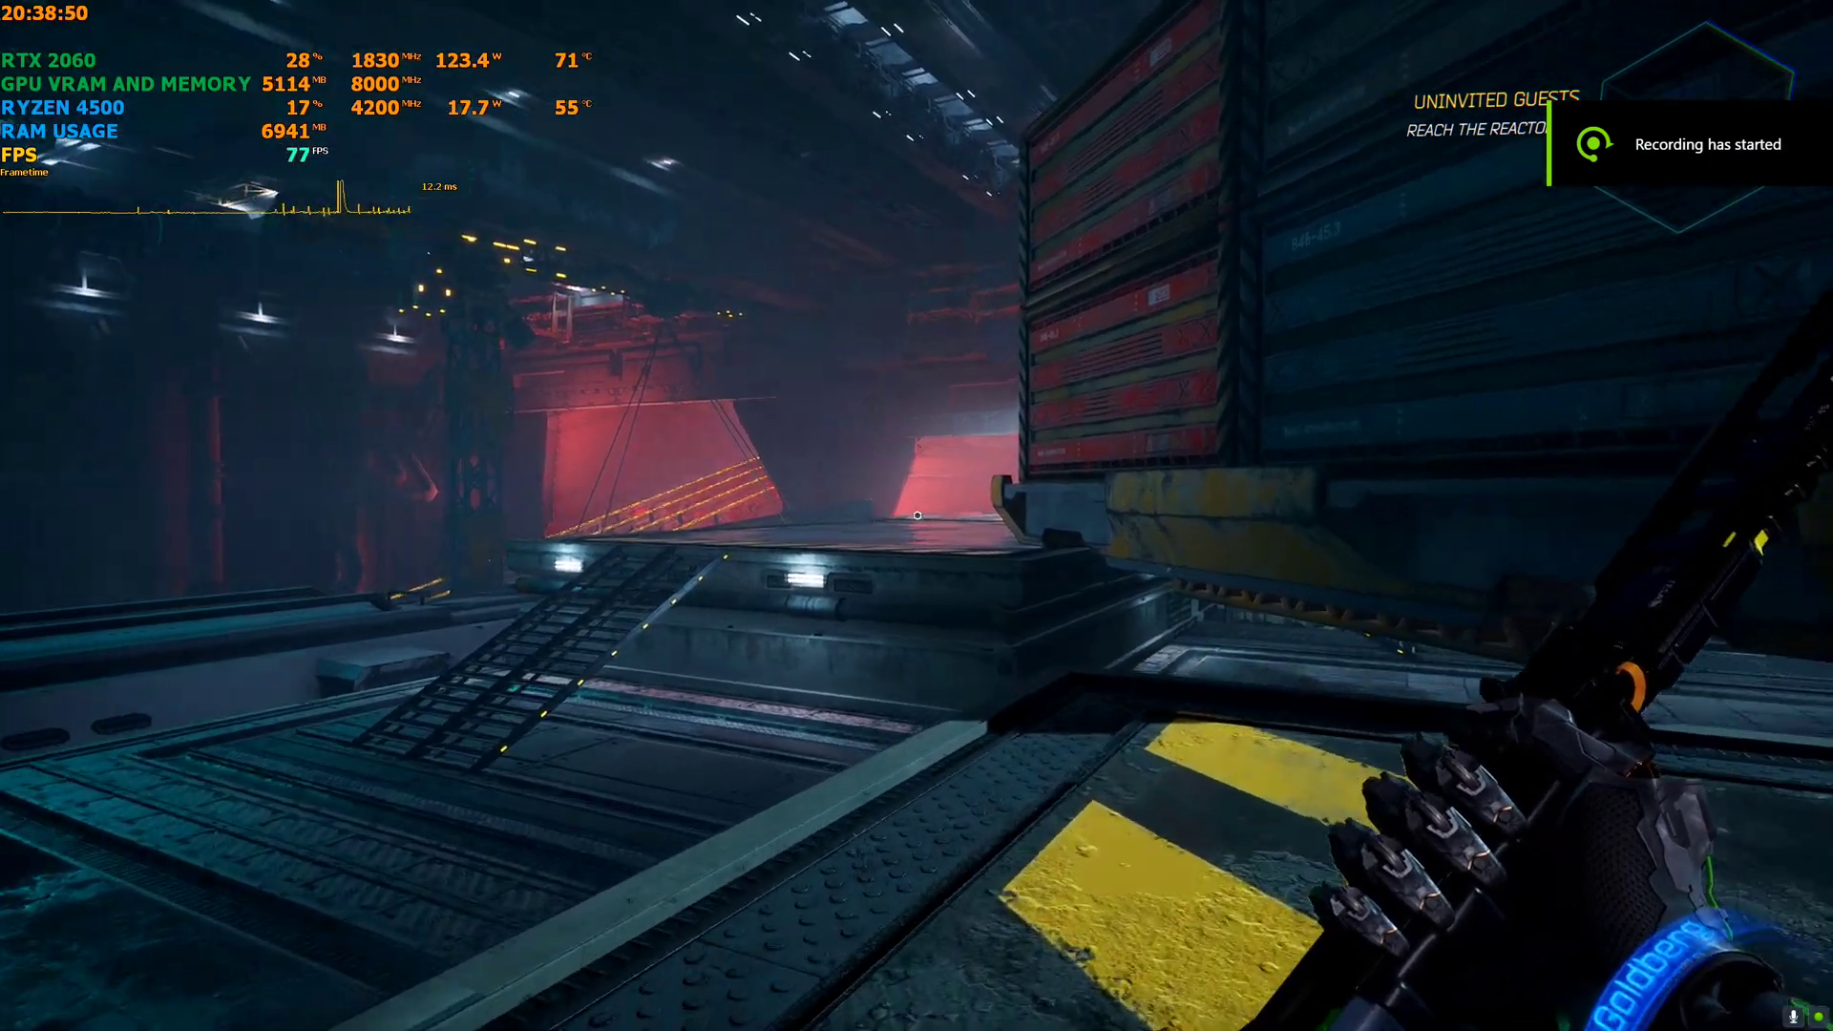
Run forward along the cargo containers, dropping down and swinging the sword
key(w)
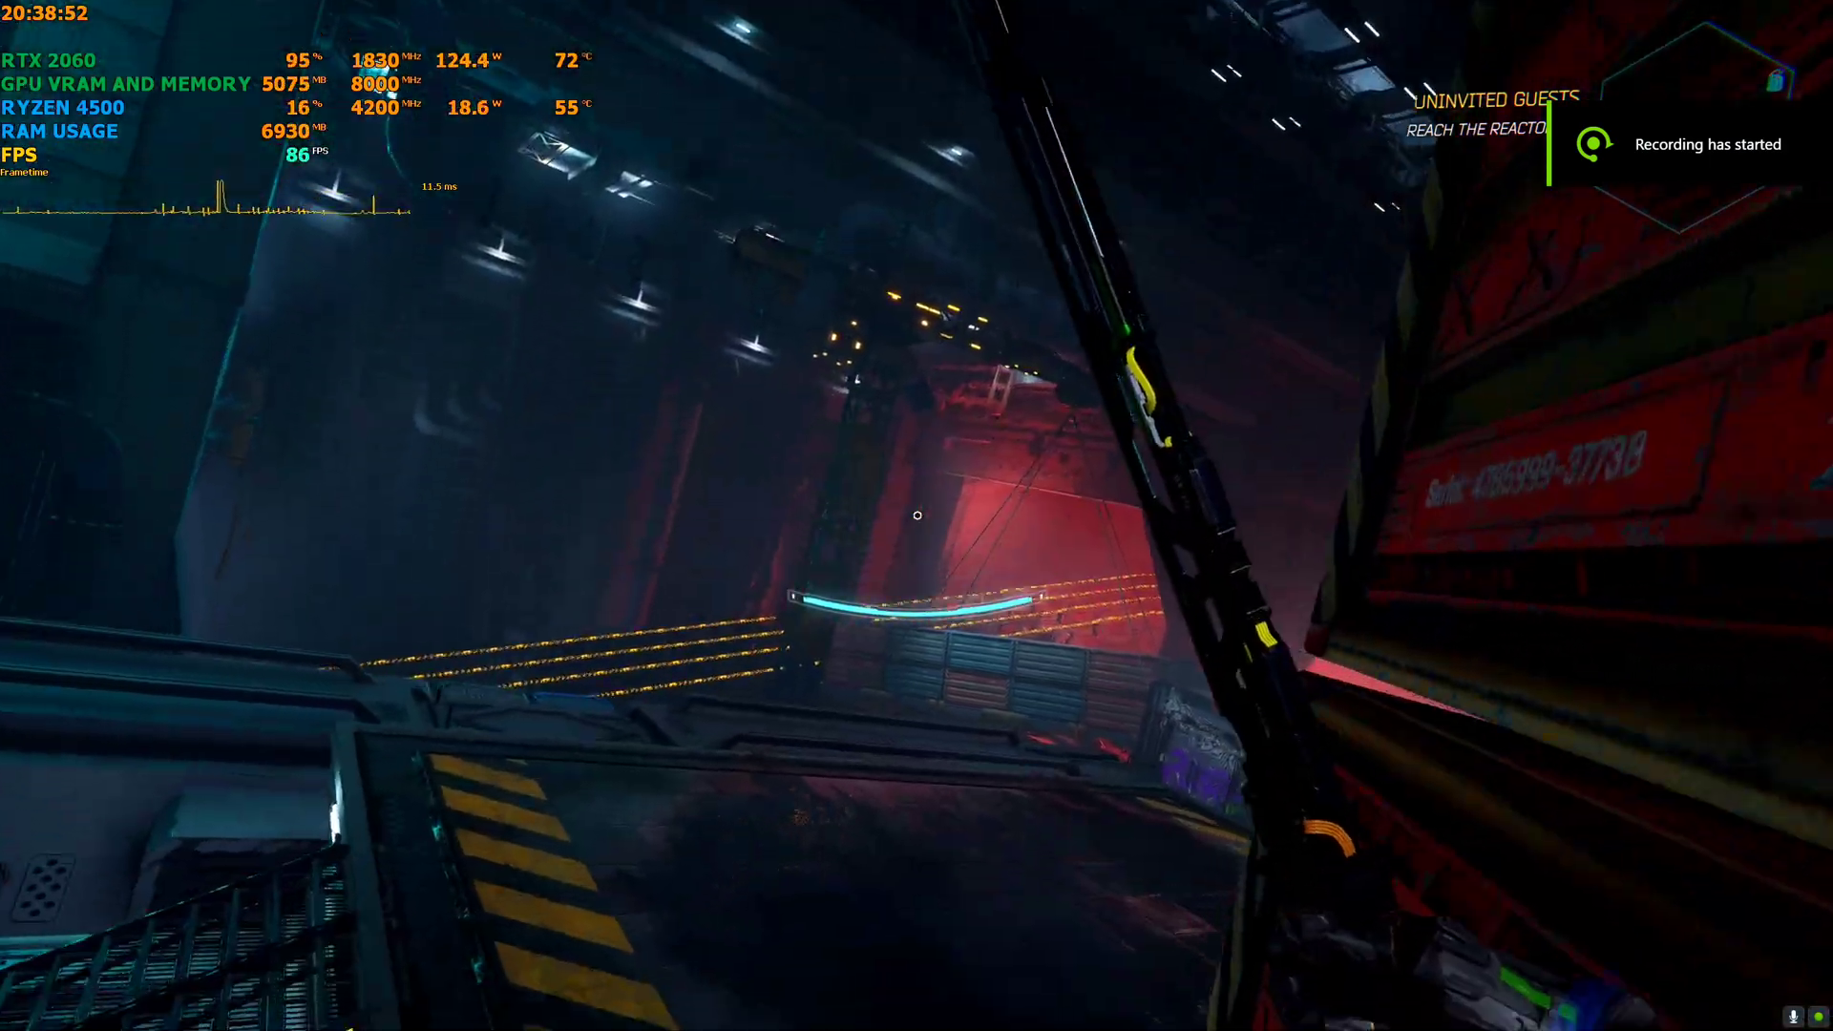
key(w)
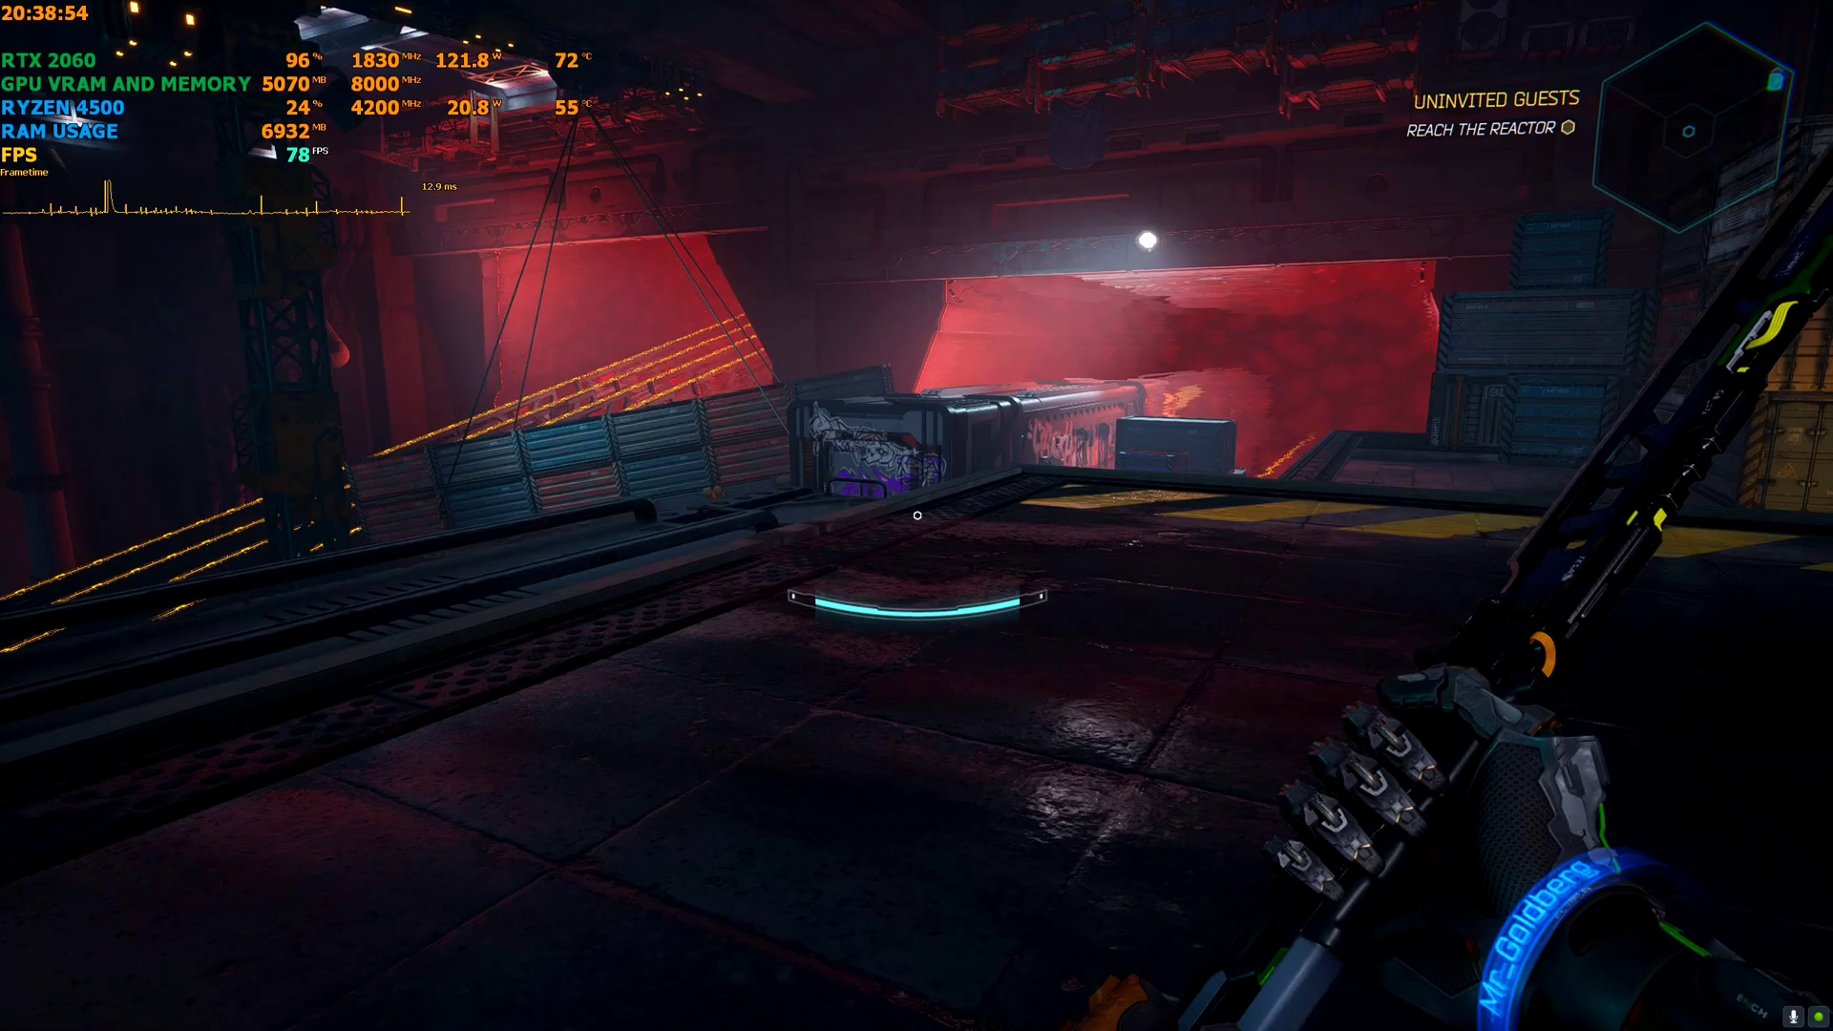
key(w)
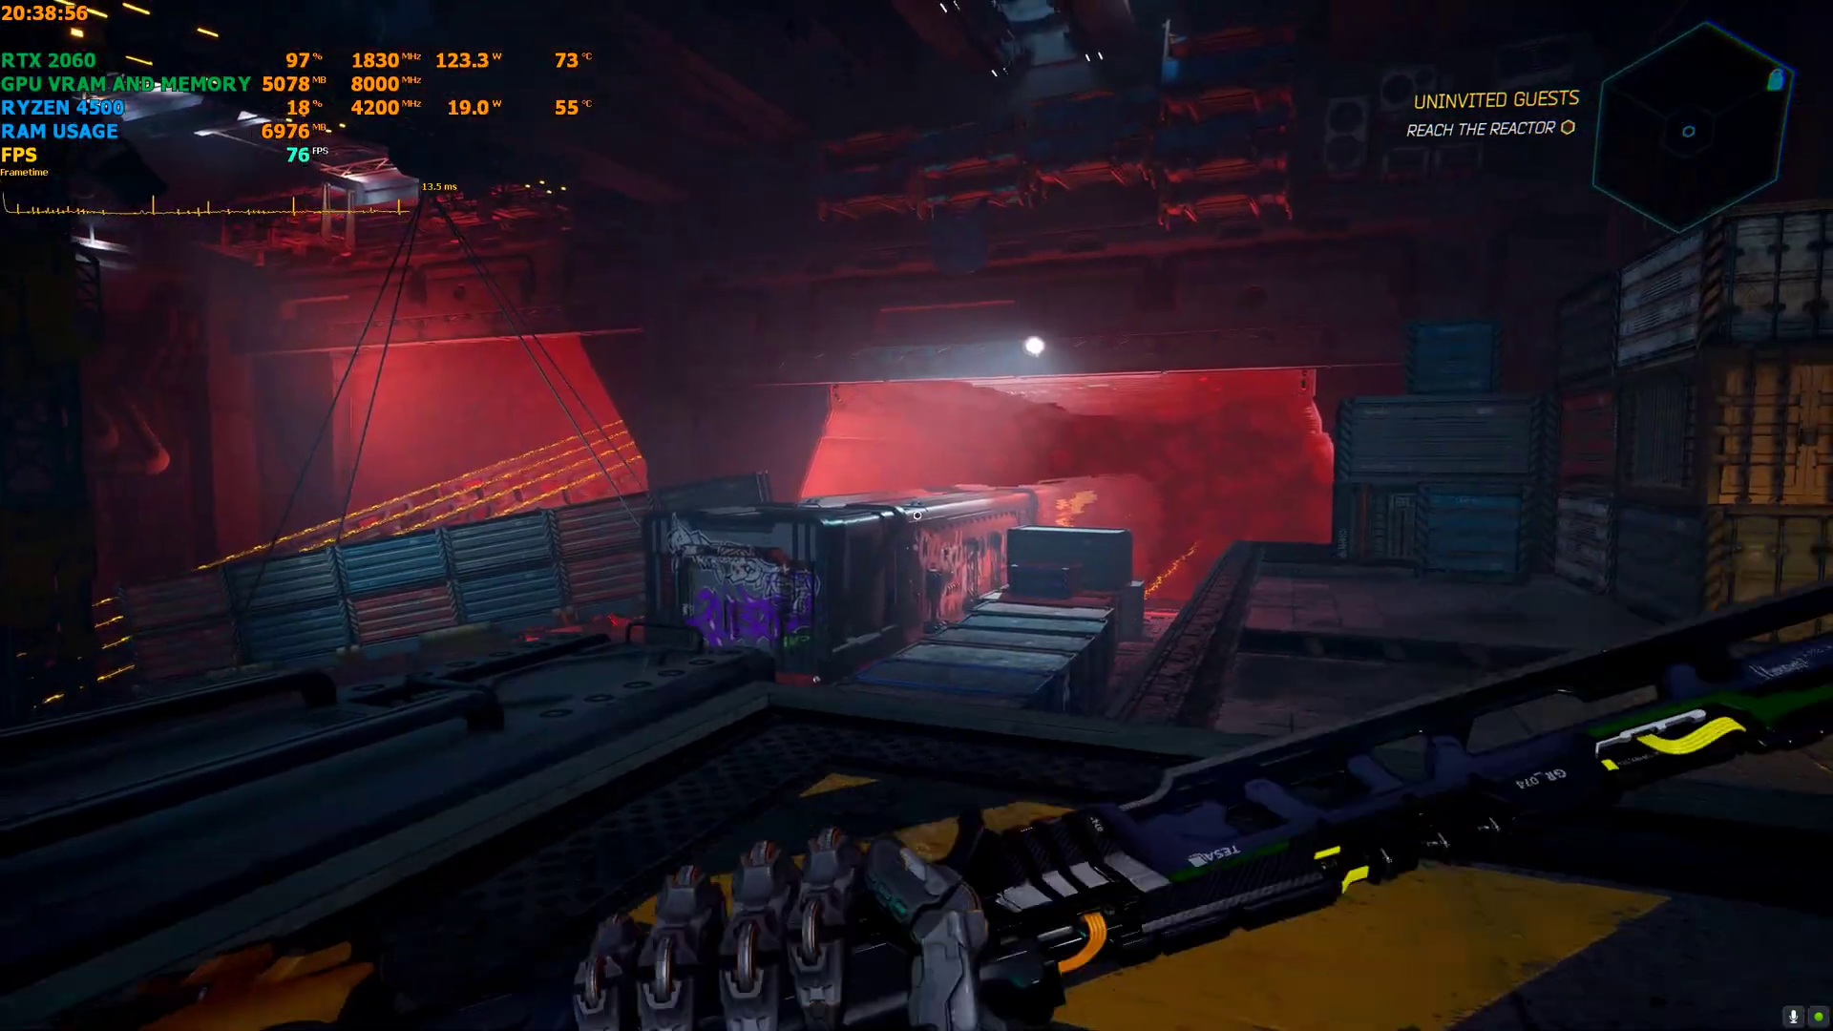
key(w)
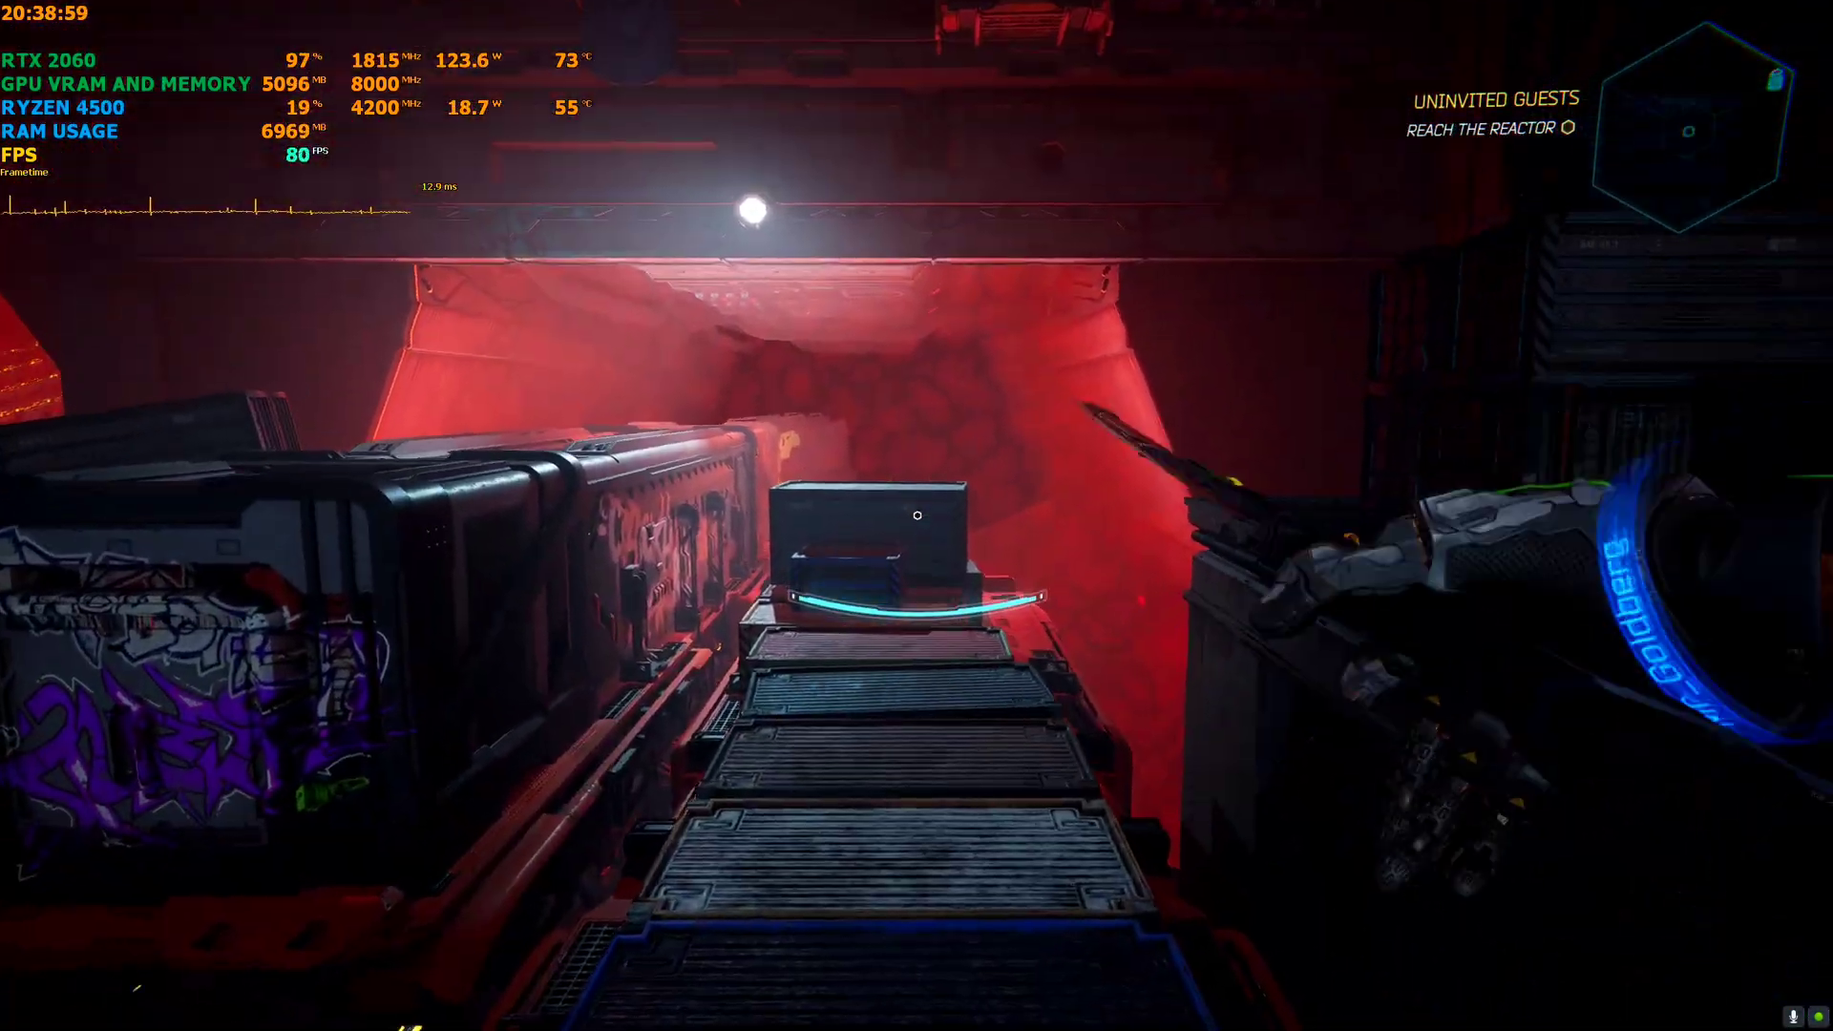
click(917, 515)
Vault up the containers and climb onto the ledge facing the red tunnel
key(w)
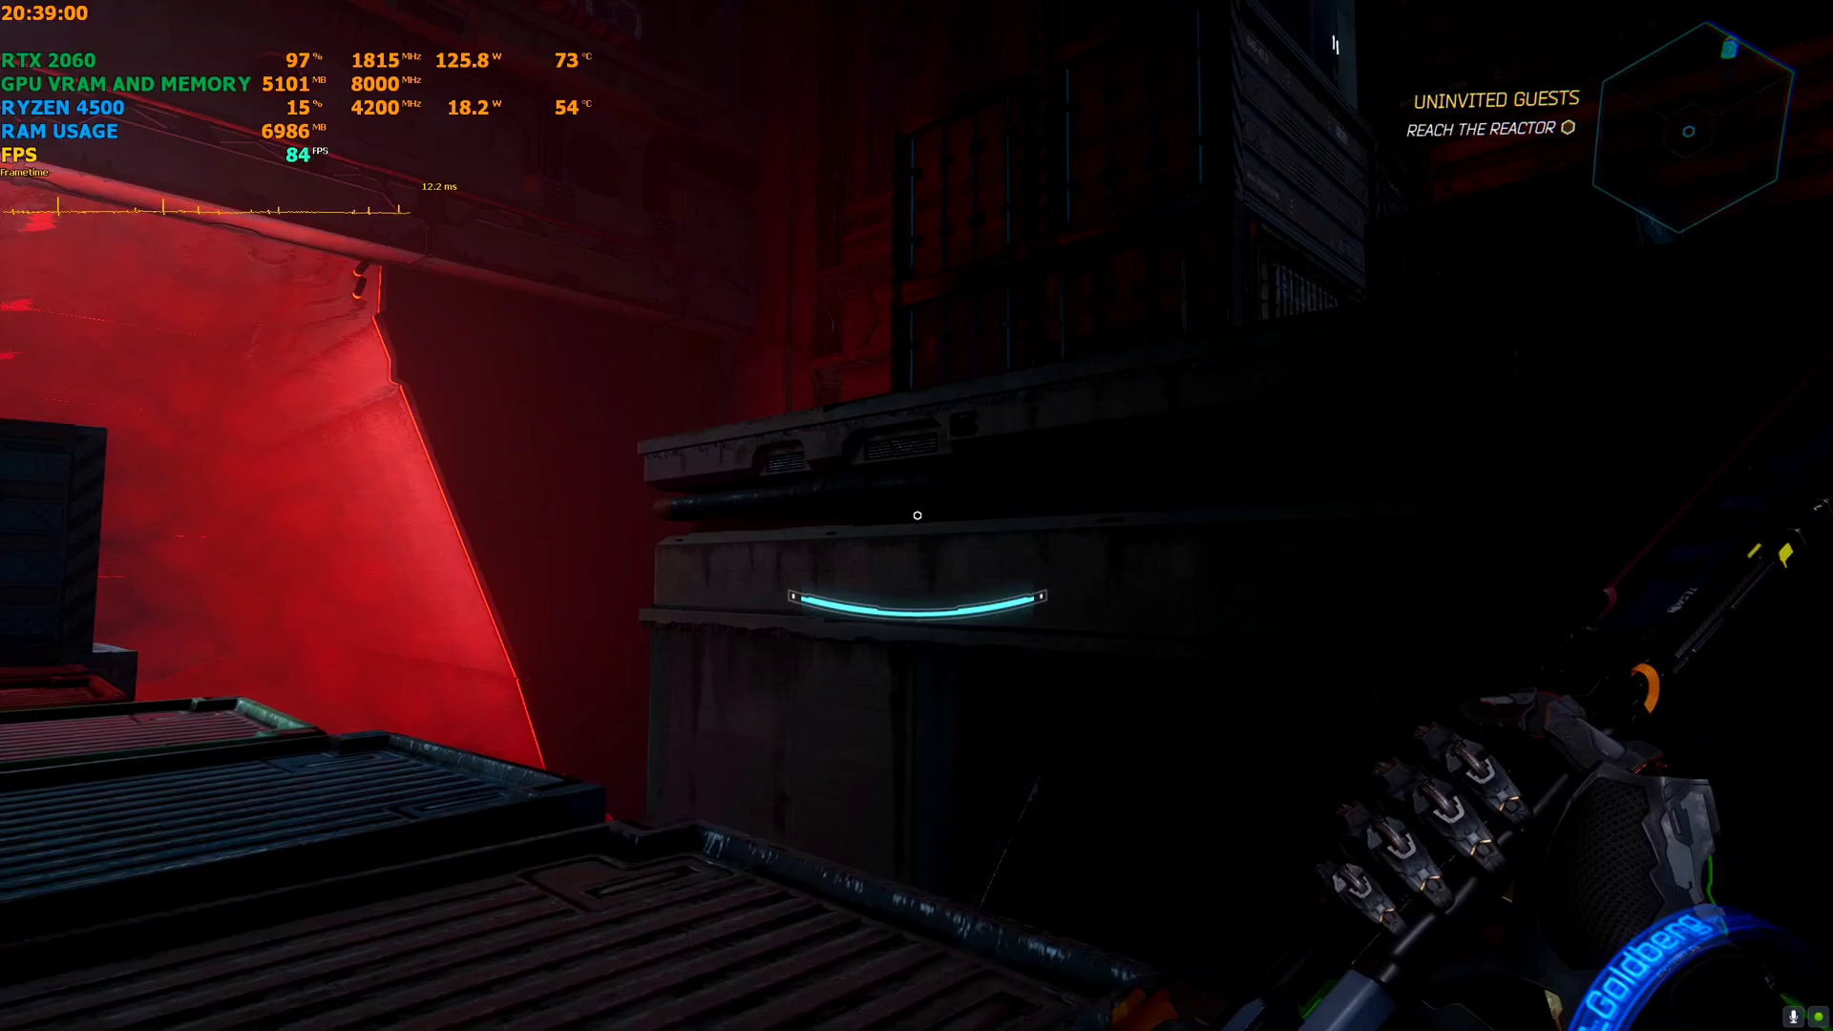
key(w)
key(space)
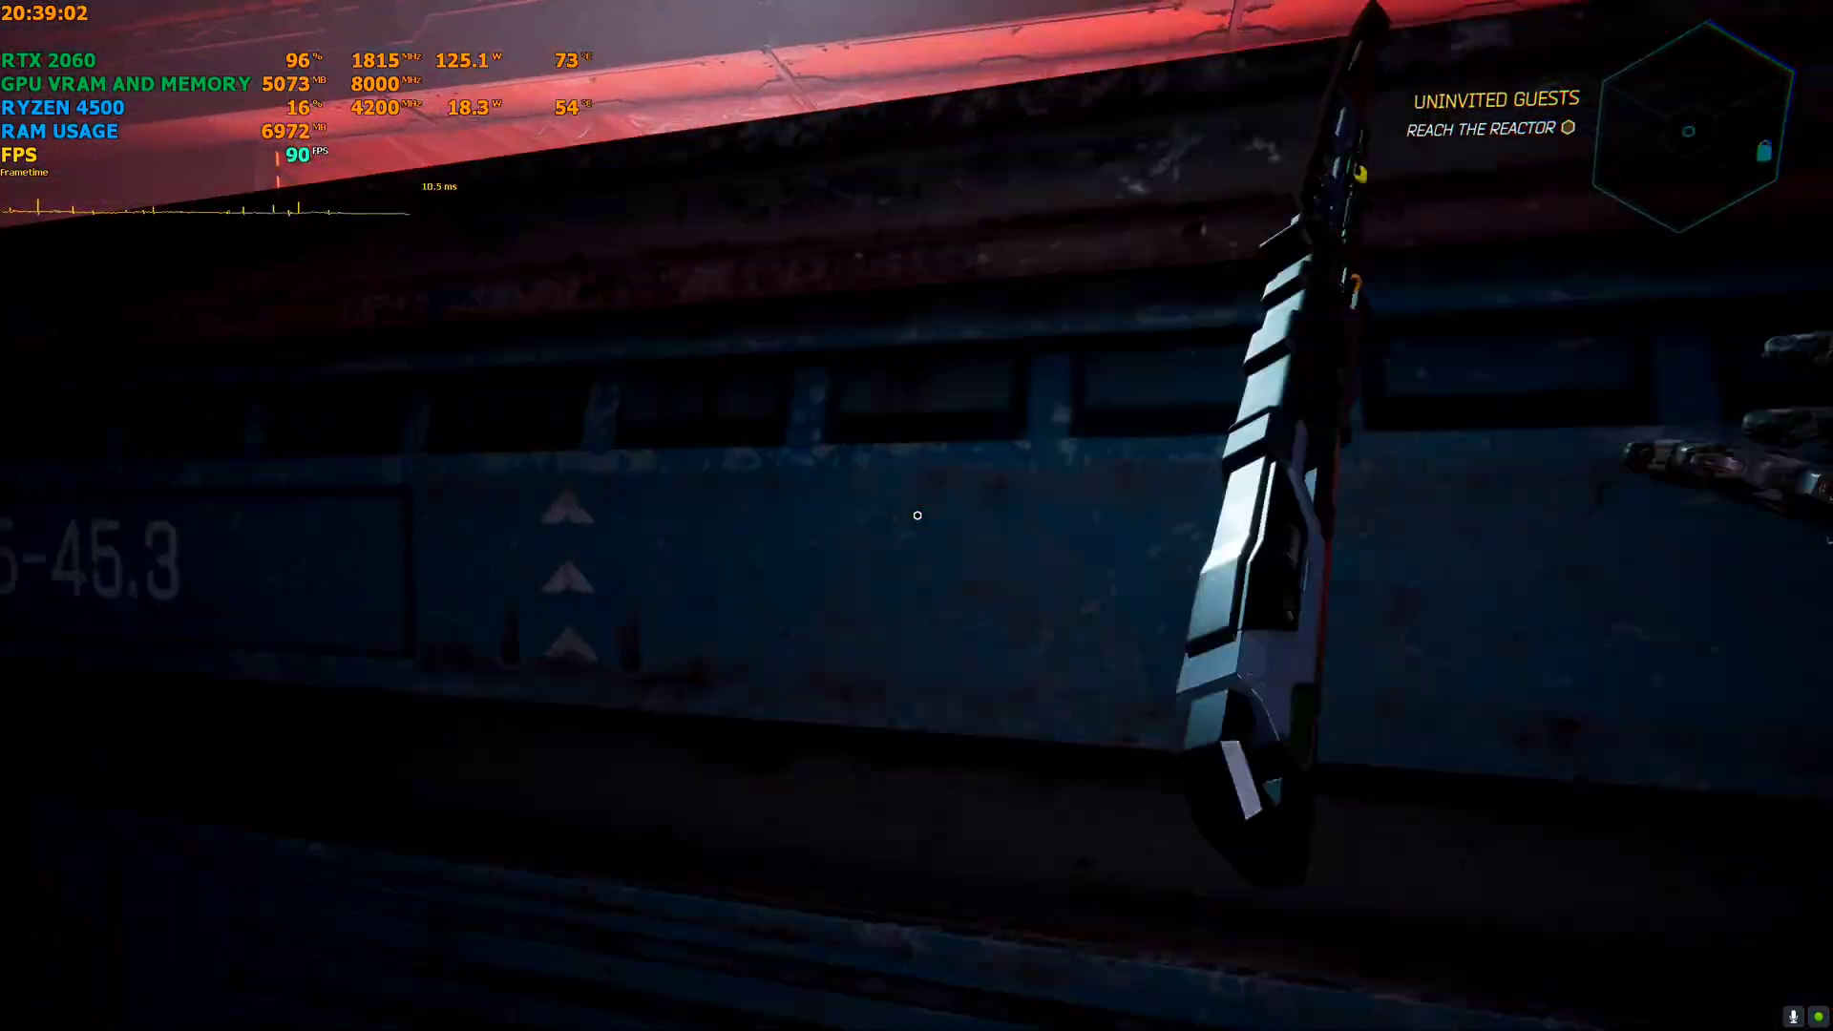
key(w)
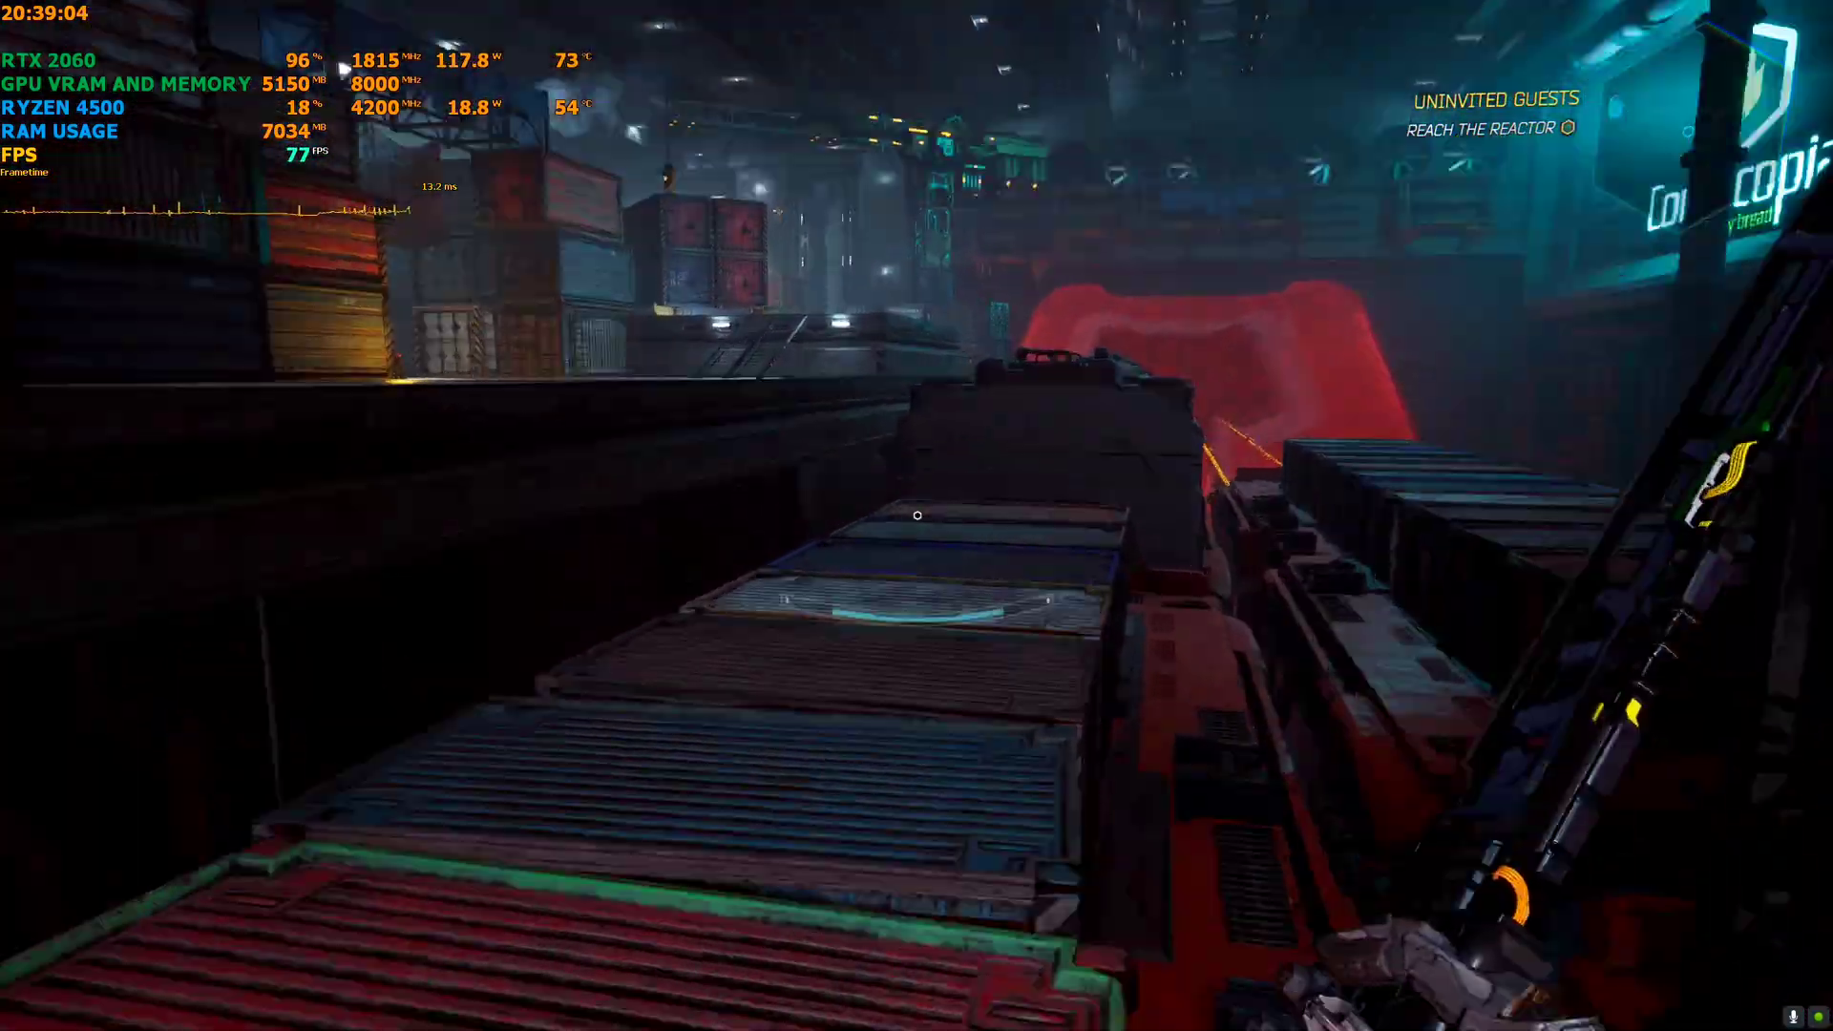
key(w)
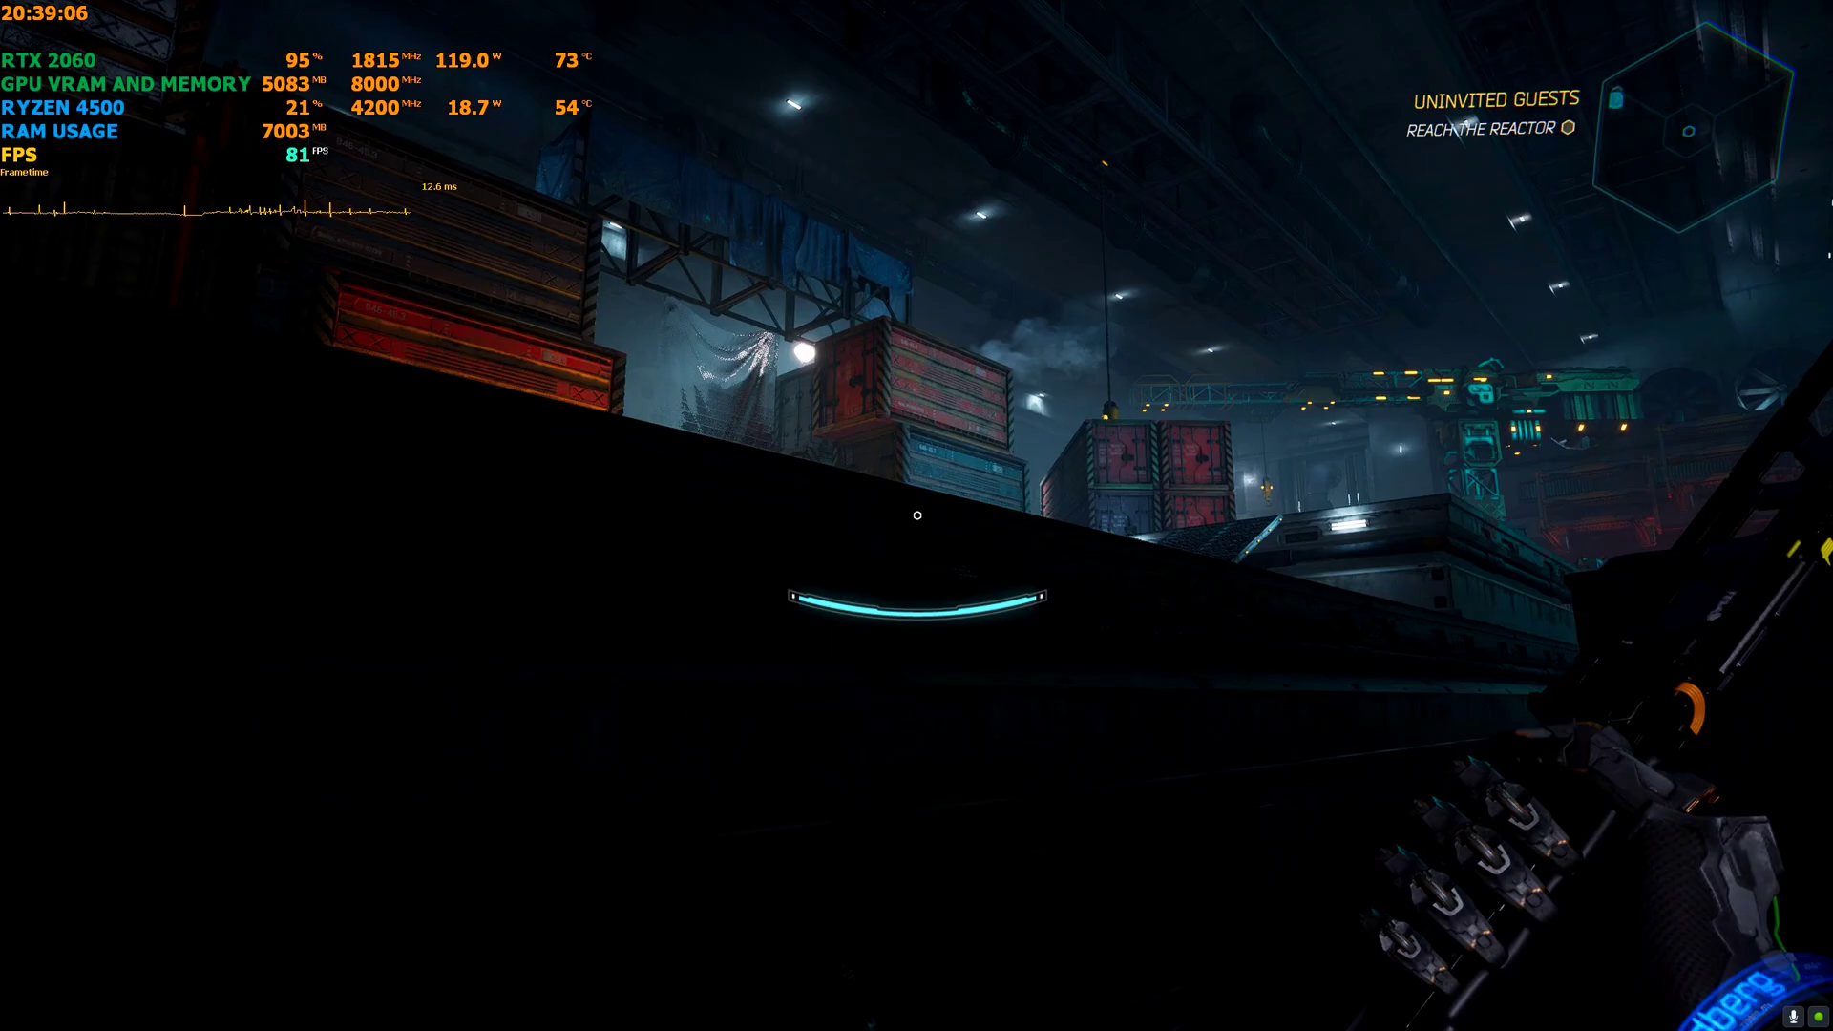
key(w)
key(space)
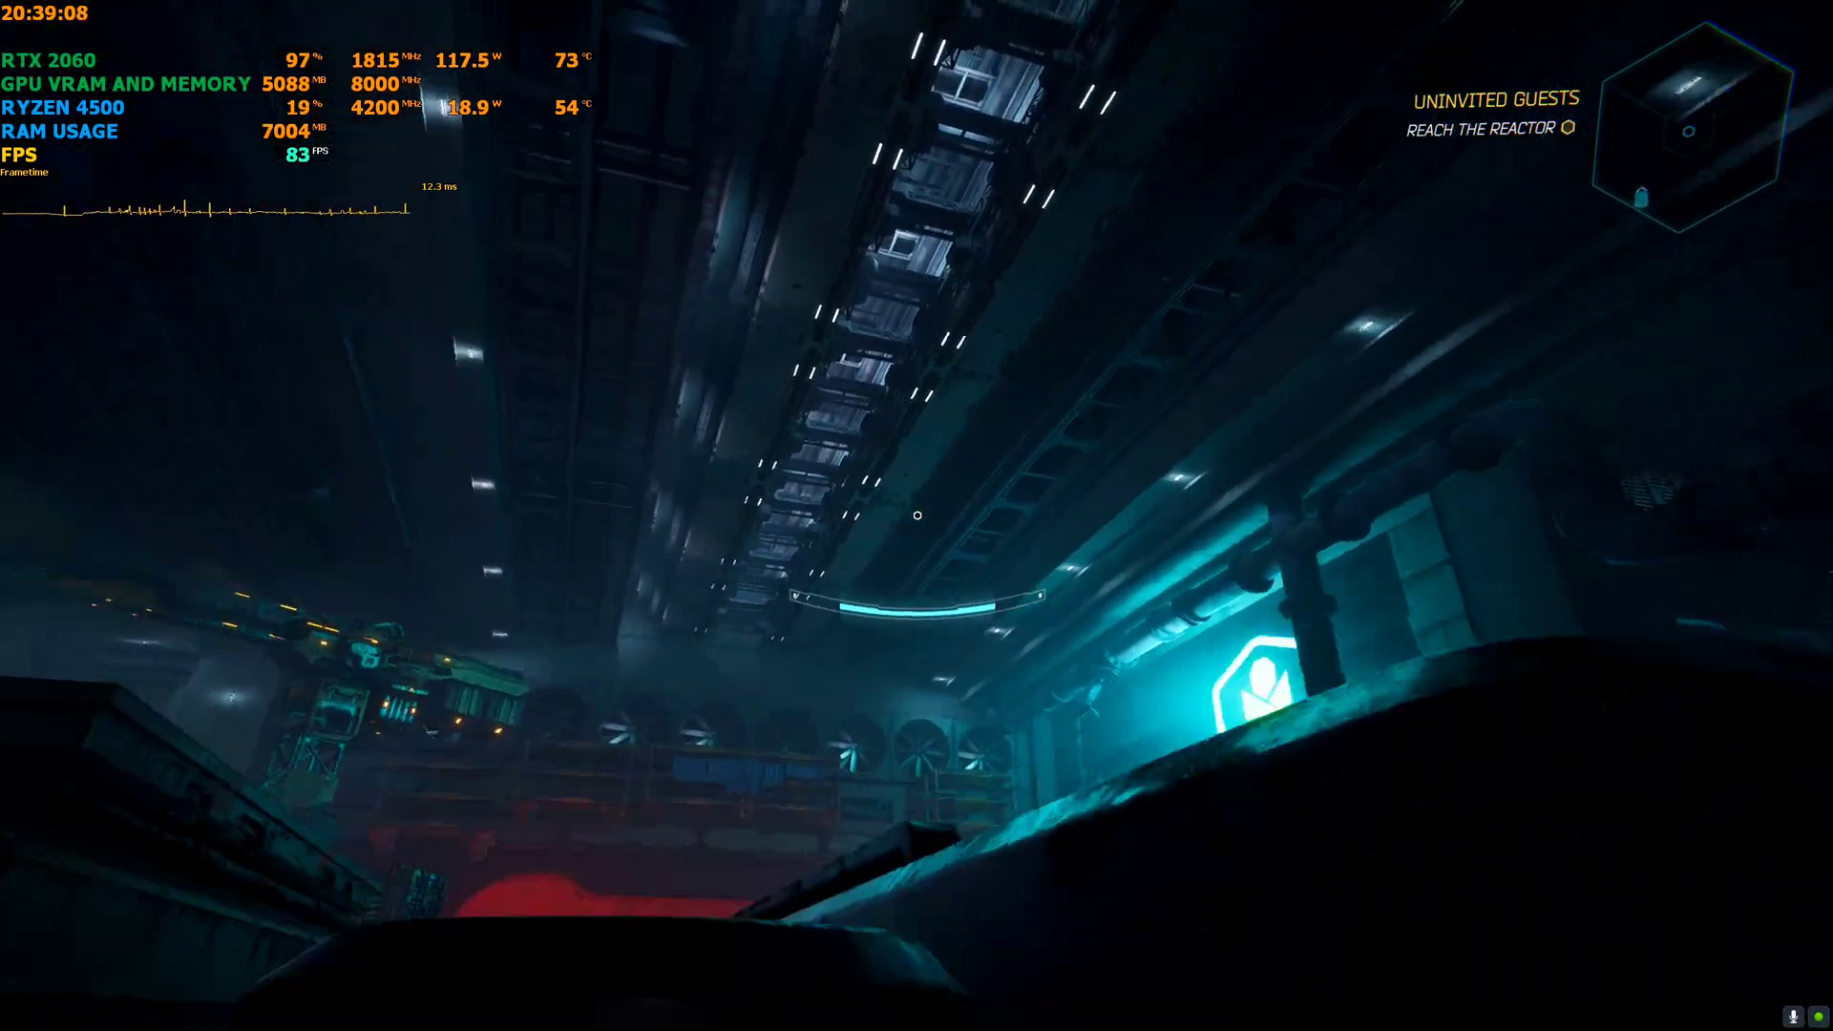
key(w)
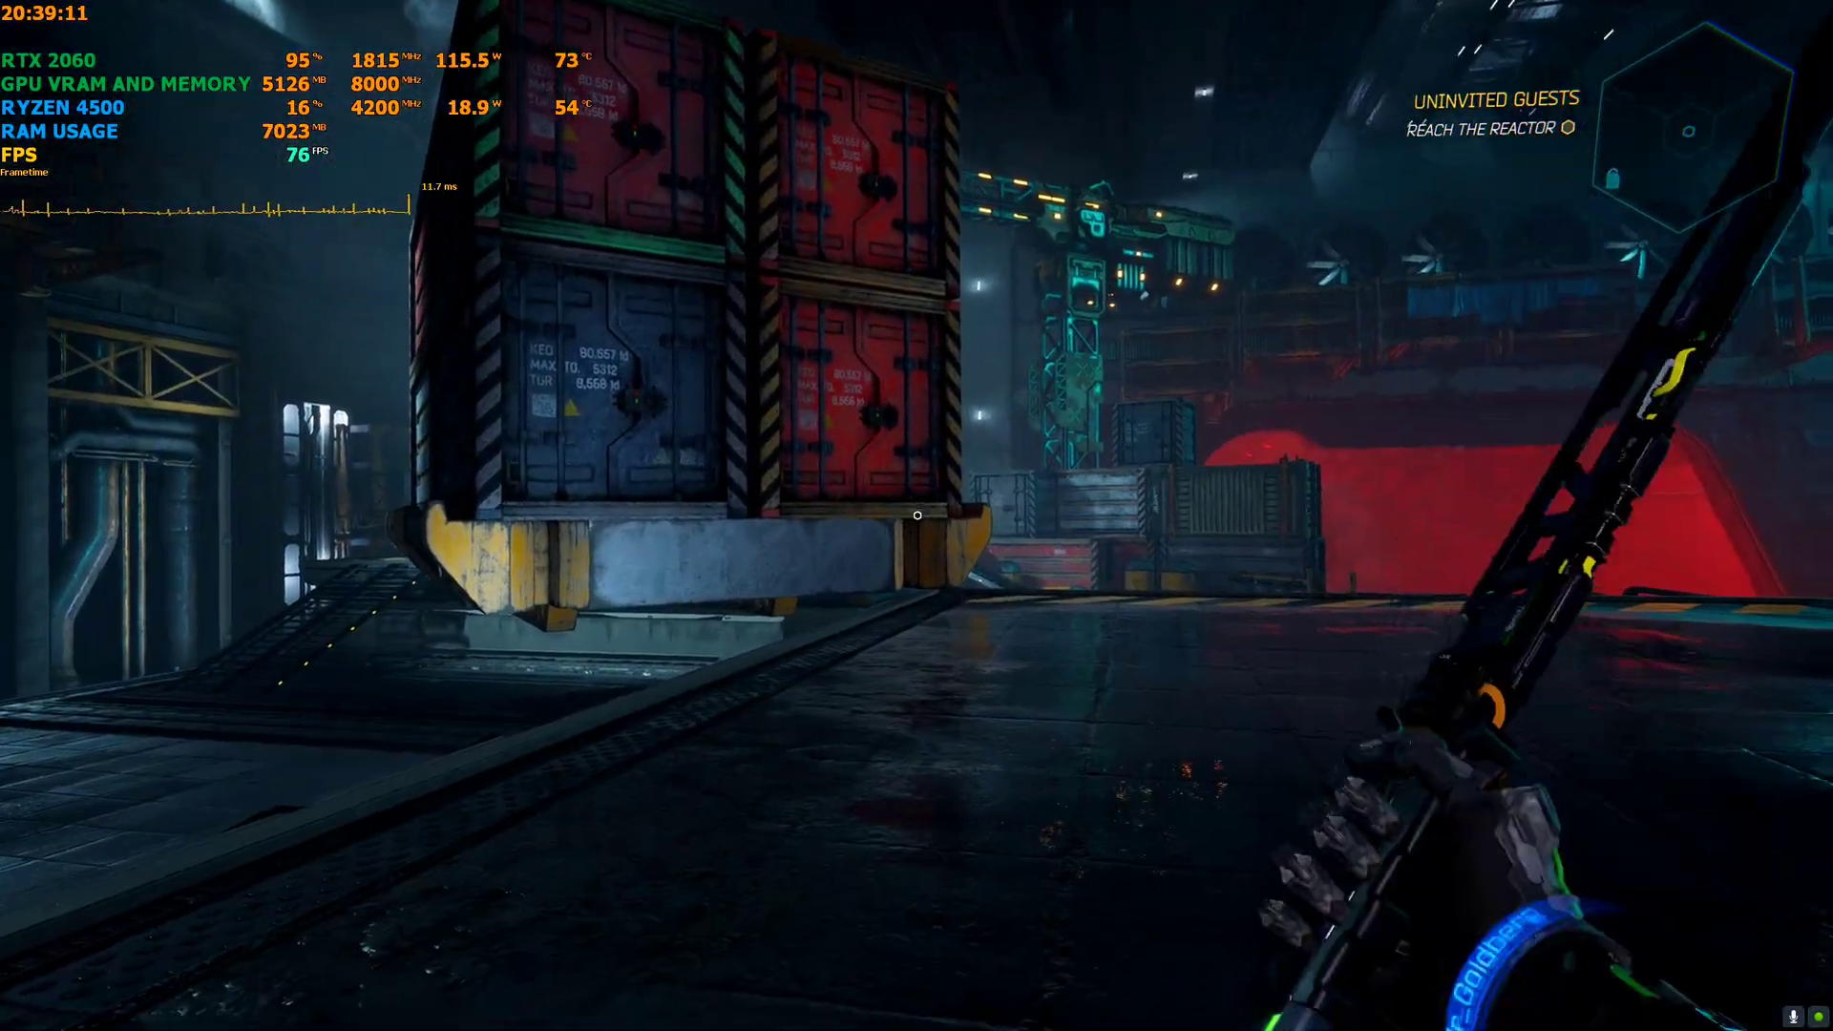
Pause the game and open Settings from the pause menu
key(Escape)
click(937, 518)
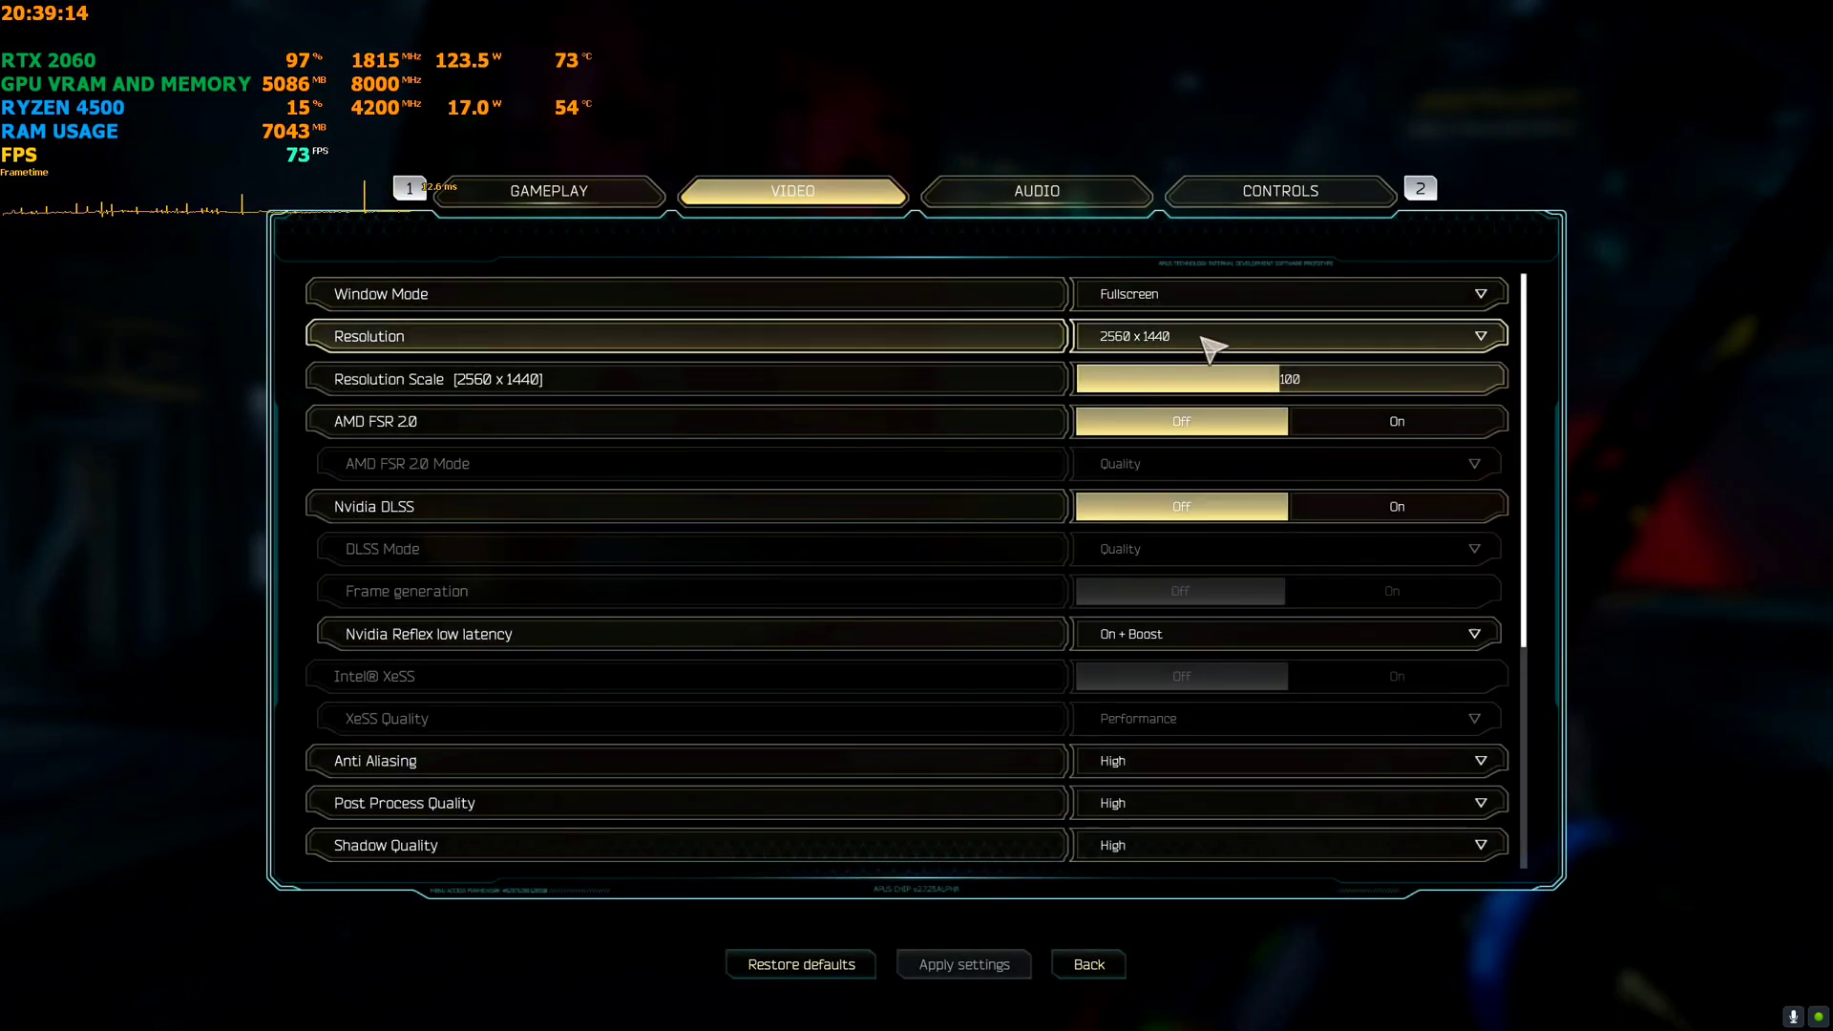
scroll(1084, 702, down, 1)
scroll(1118, 626, down, 5)
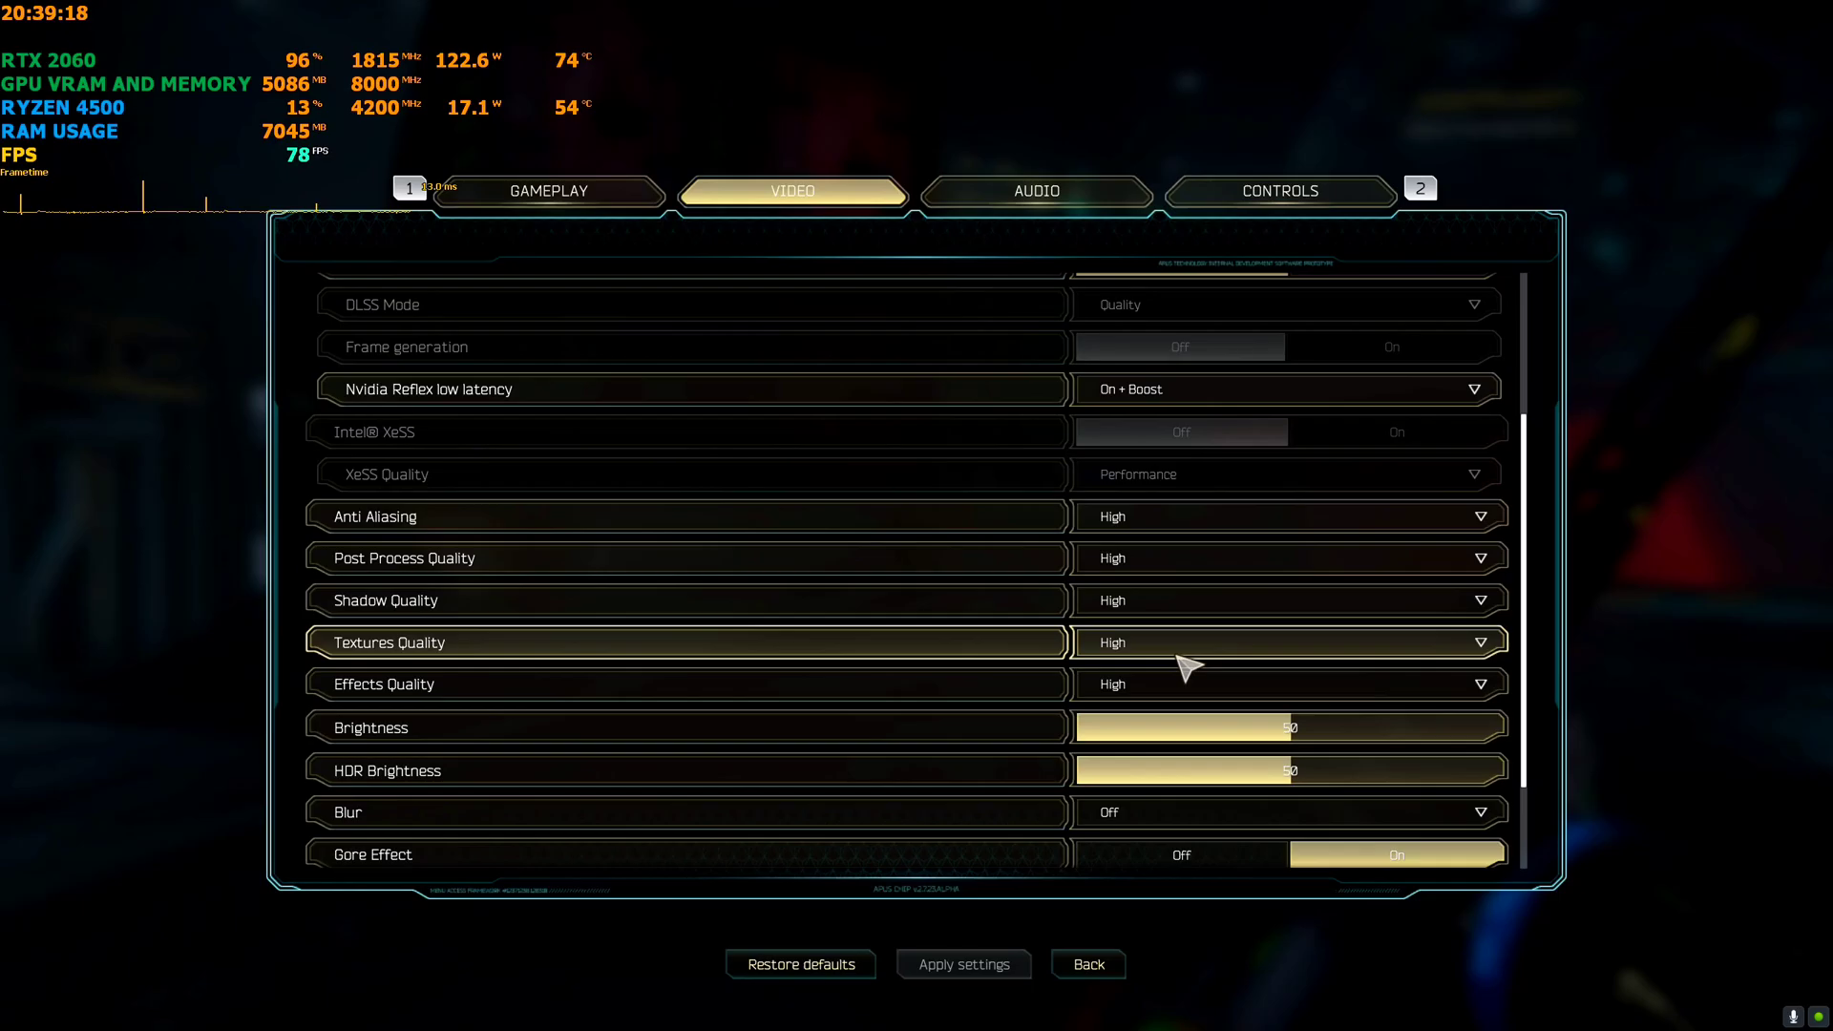
scroll(1098, 531, down, 2)
scroll(1146, 728, down, 1)
Resume play, run through the container yard, then pause and choose Quit Game
key(Escape)
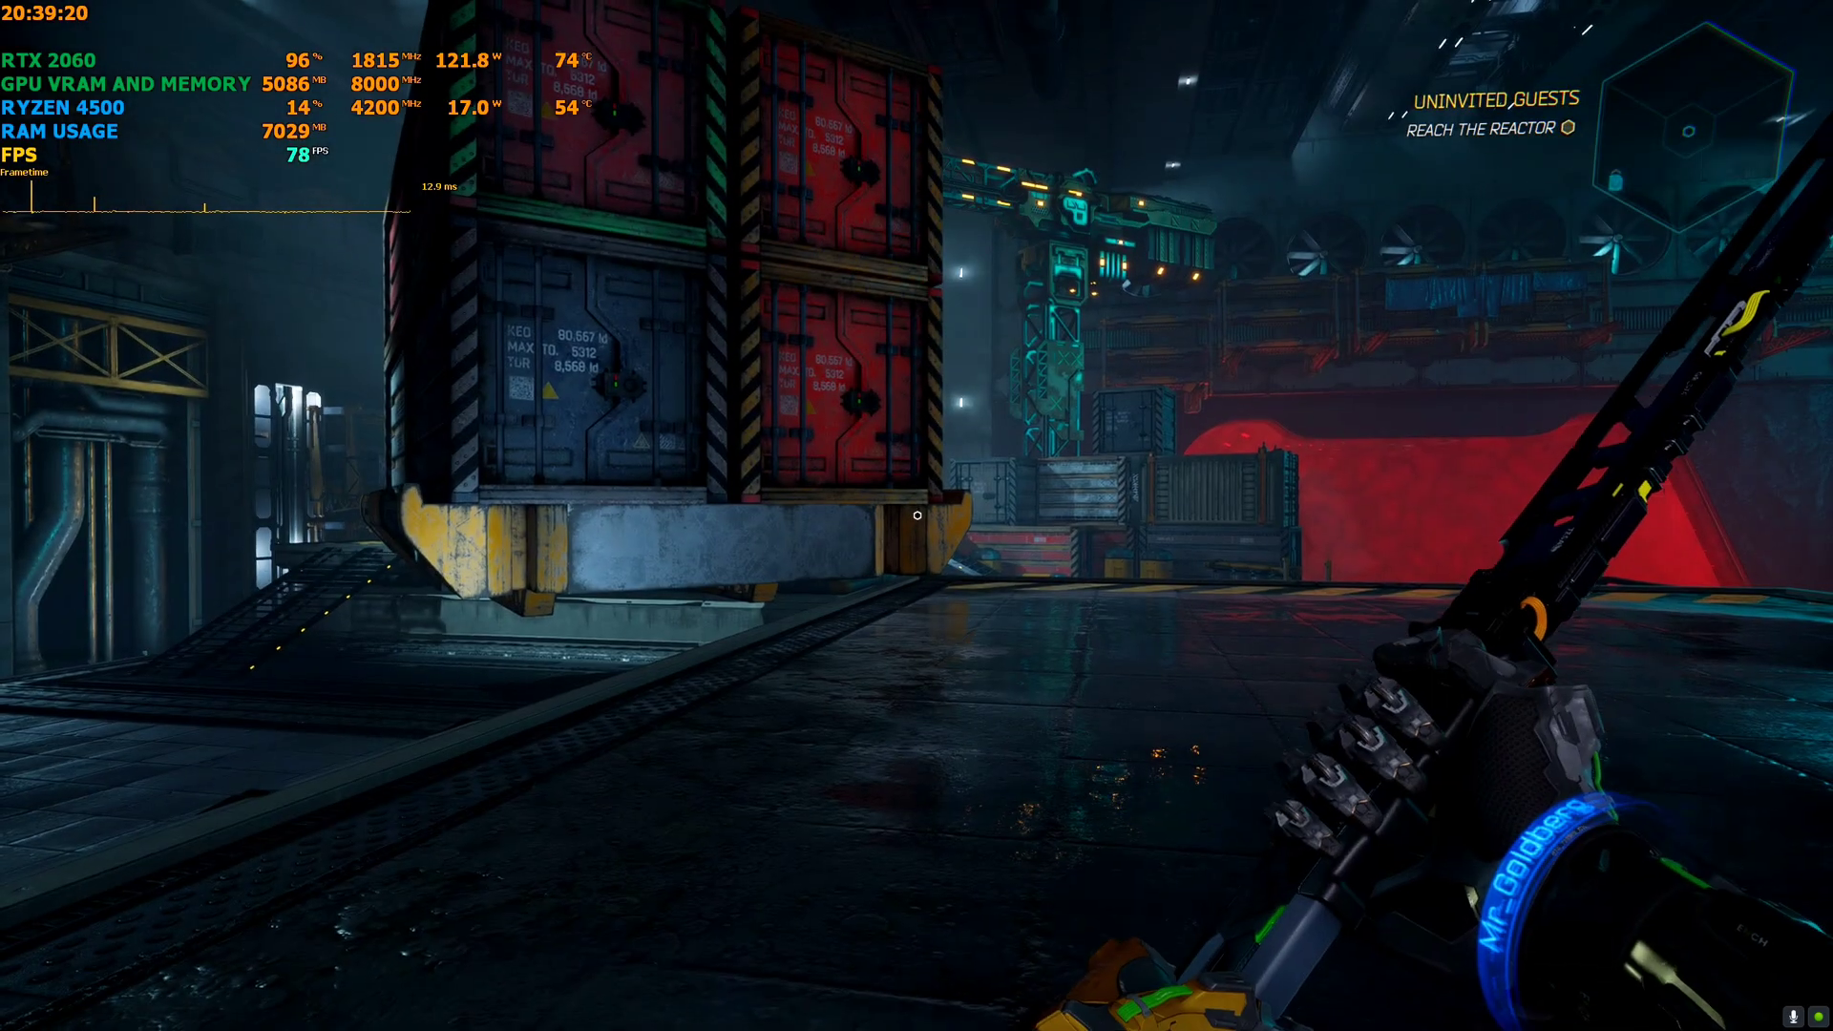
key(w)
key(shift)
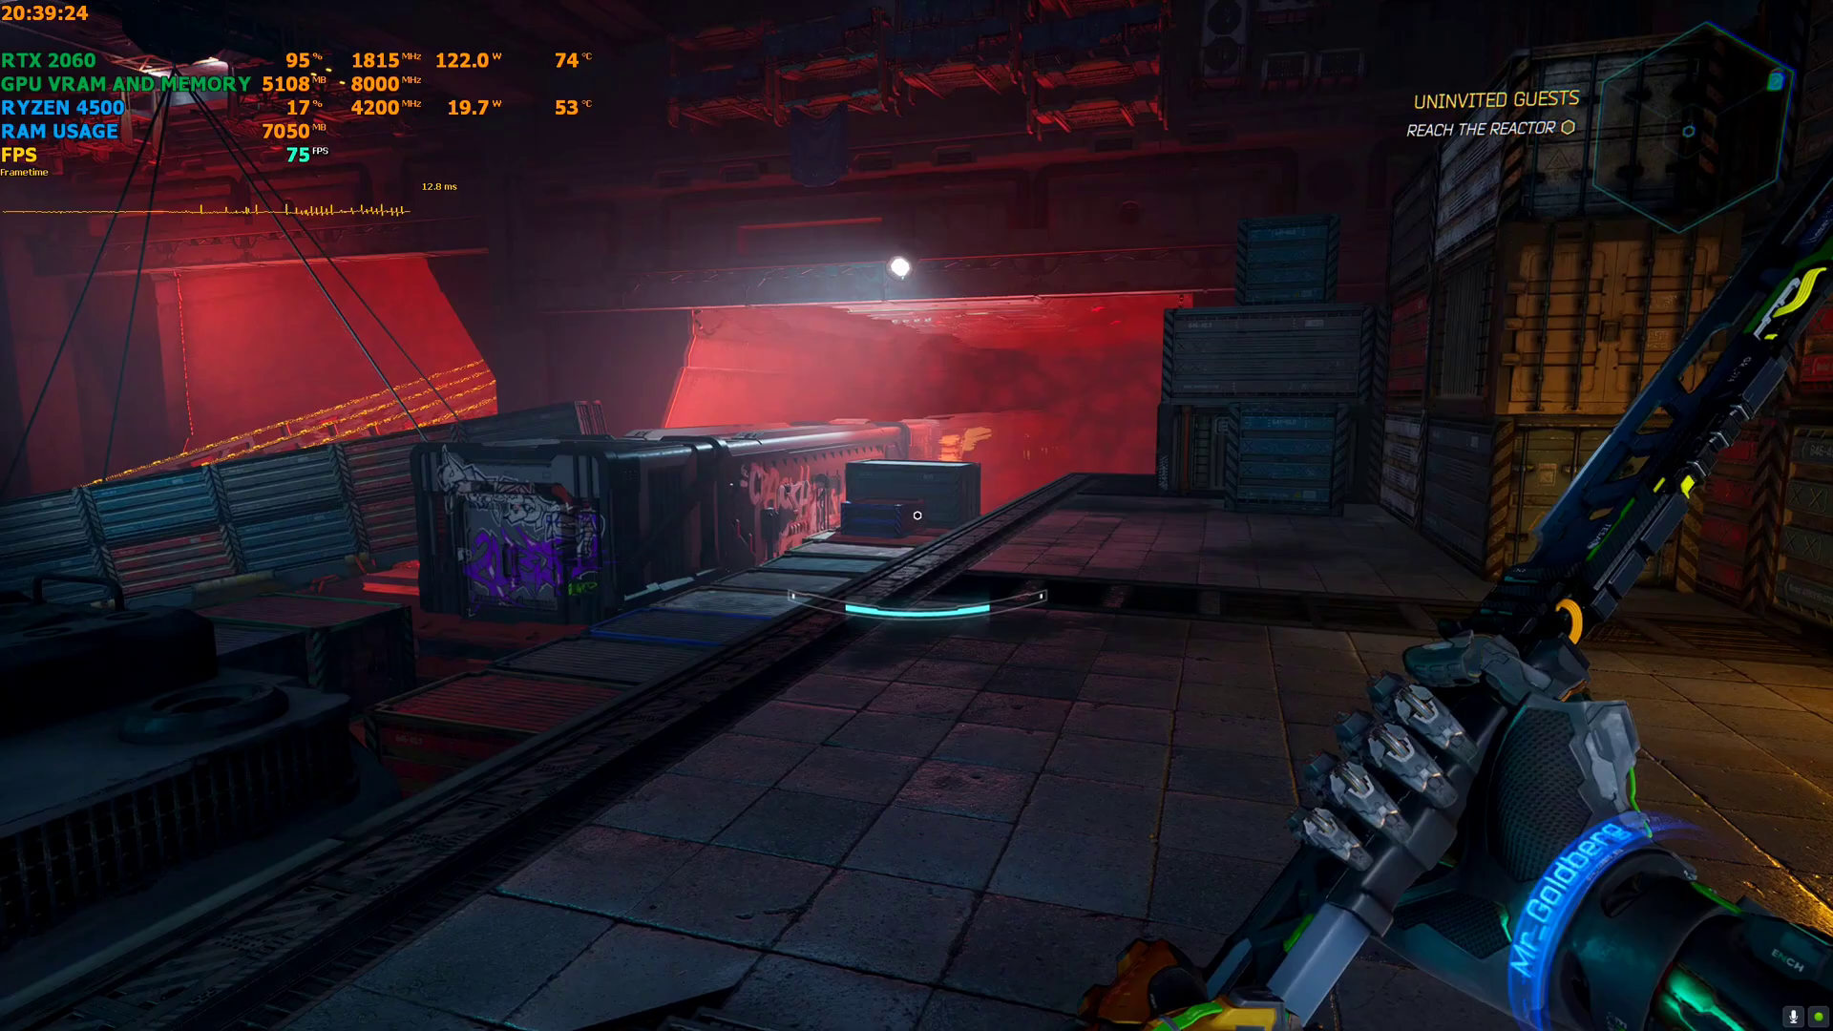
key(w)
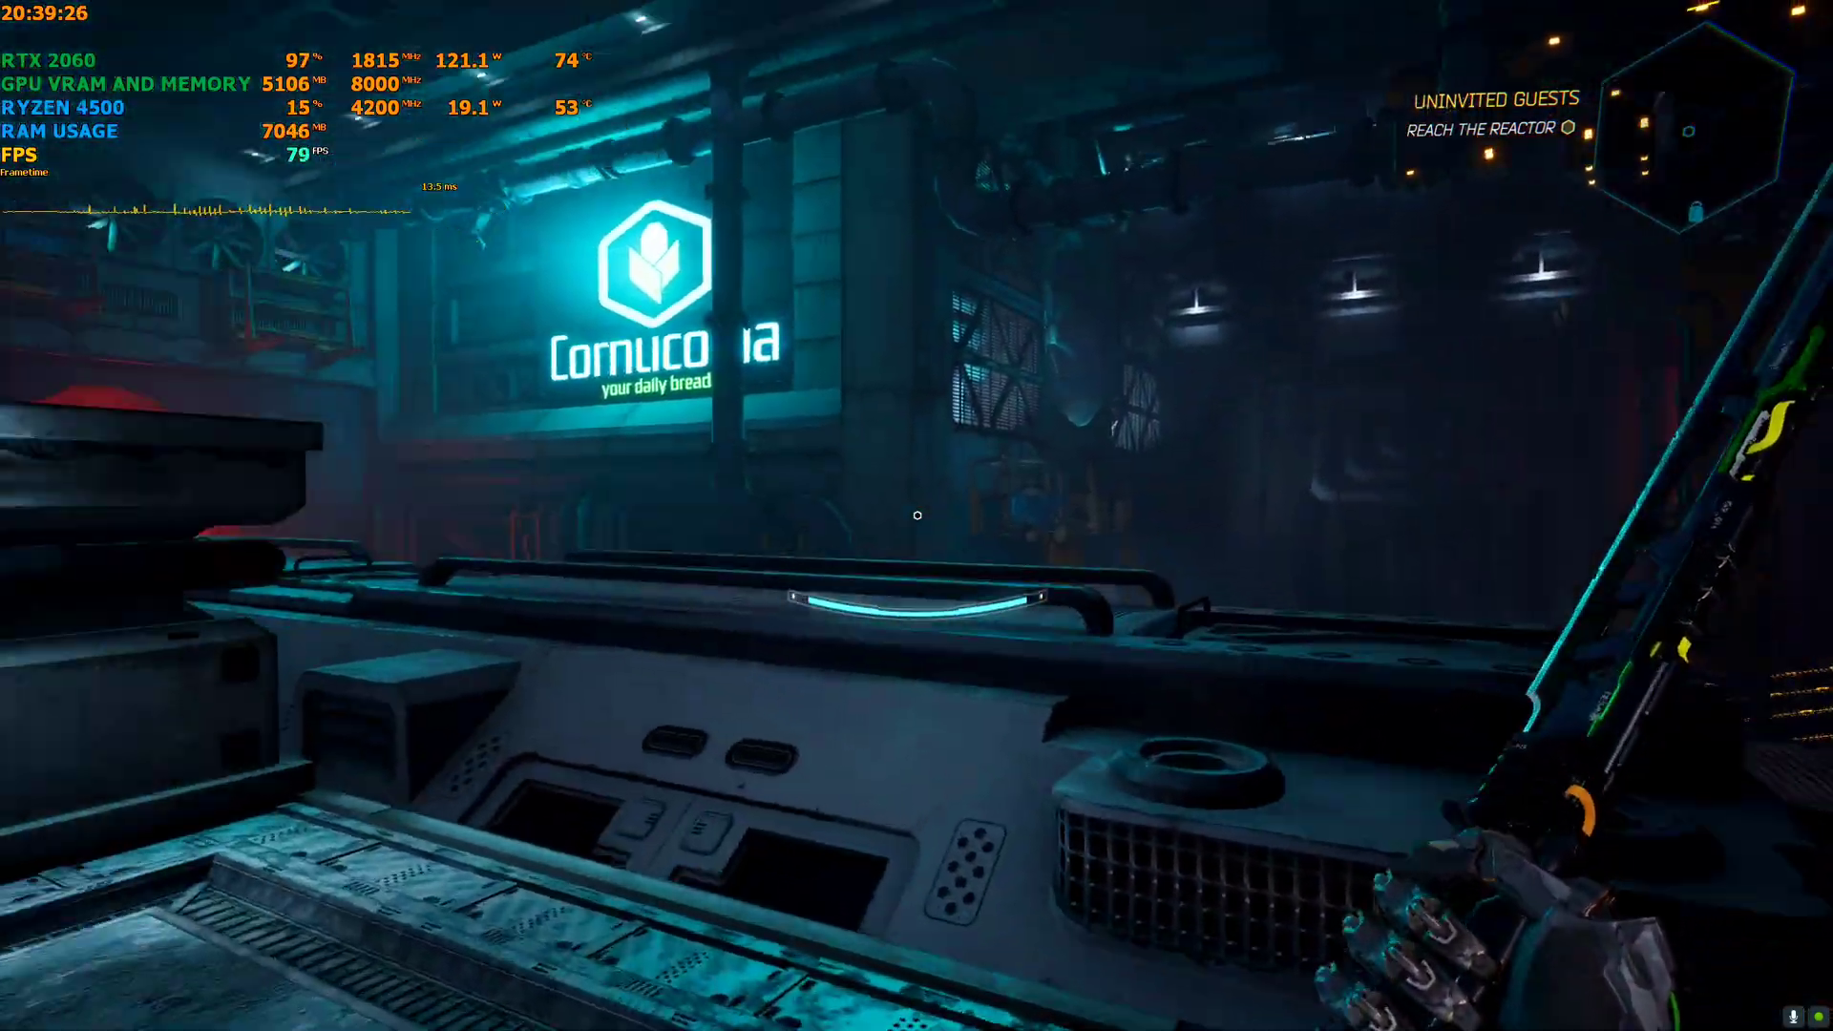
key(w)
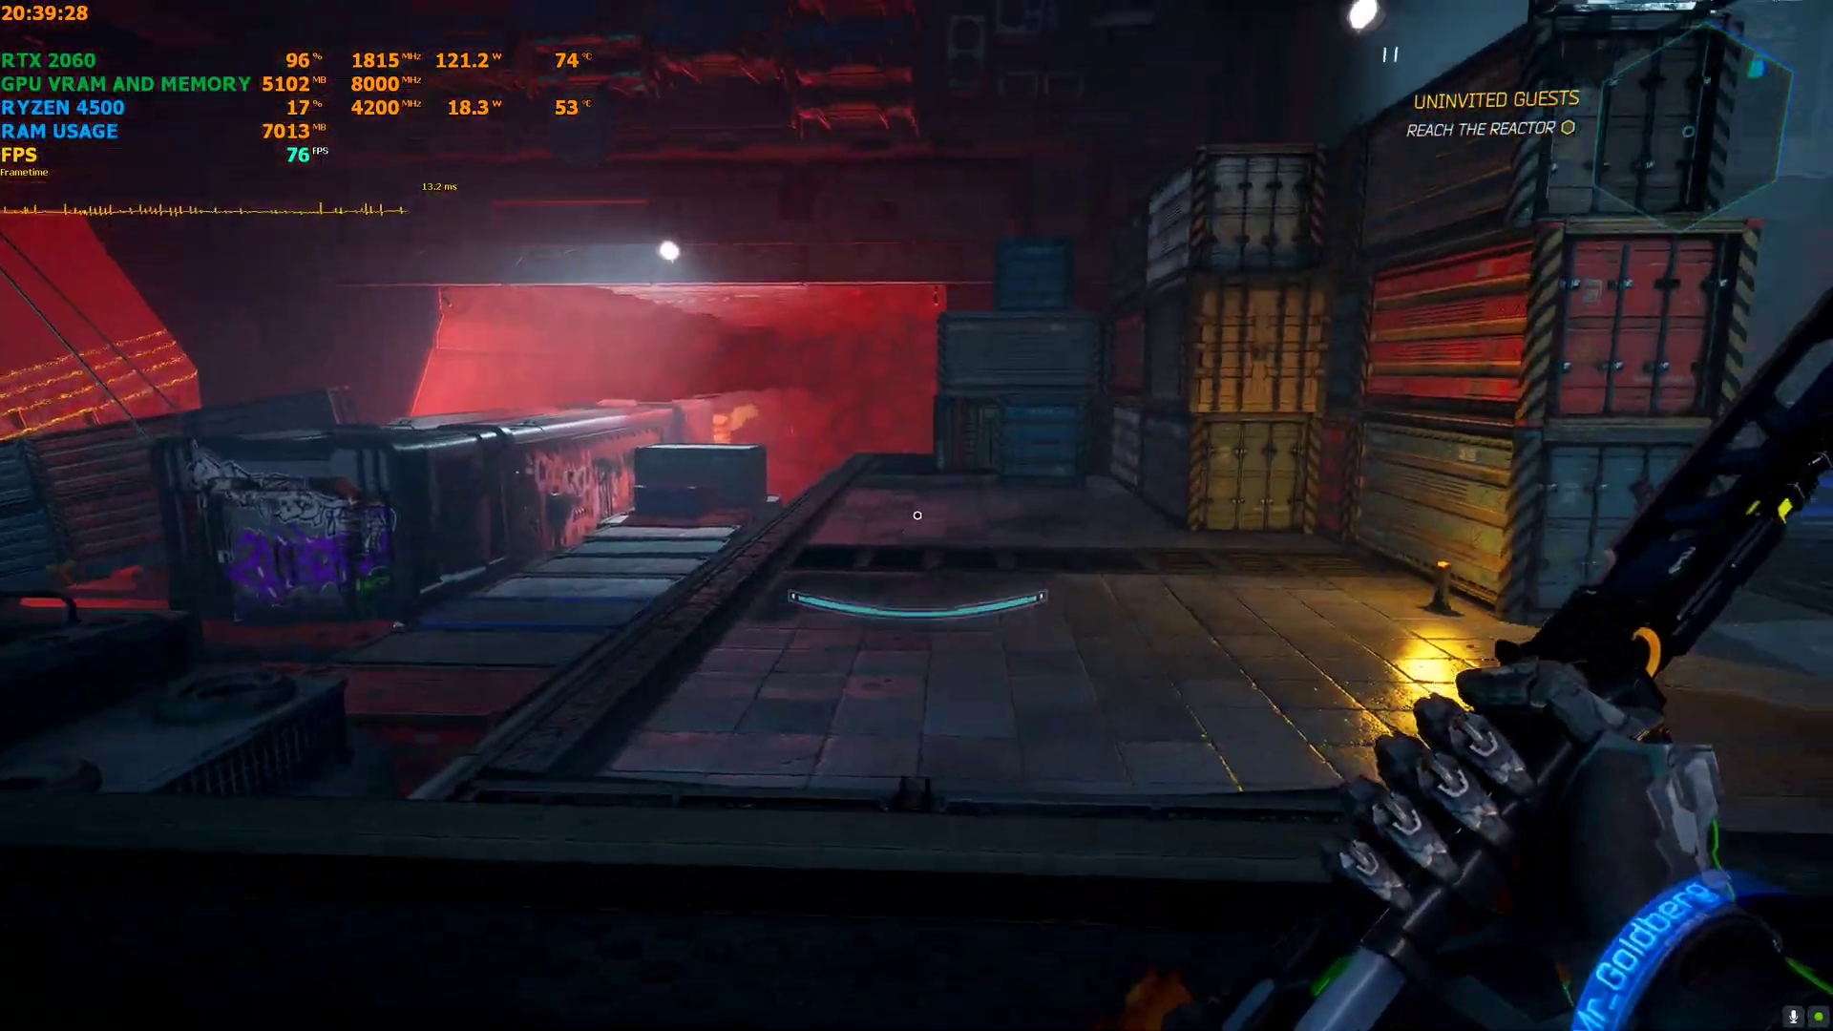
key(w)
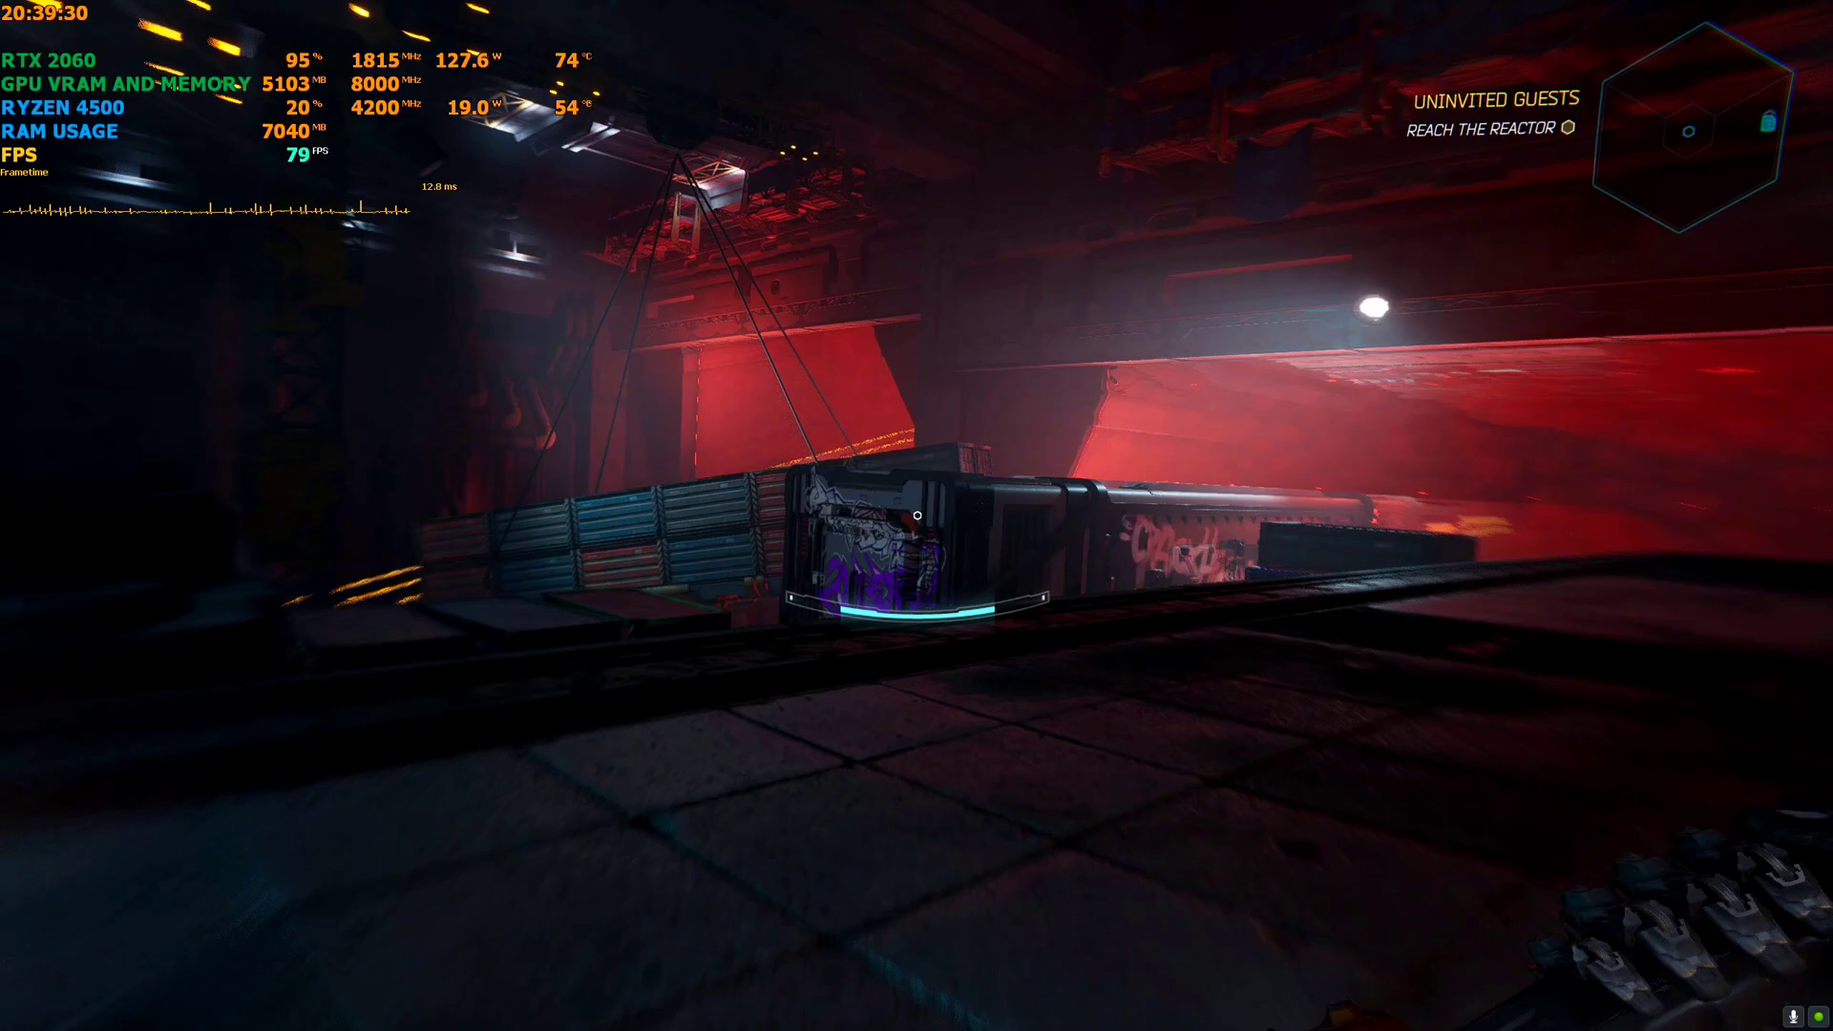
key(Escape)
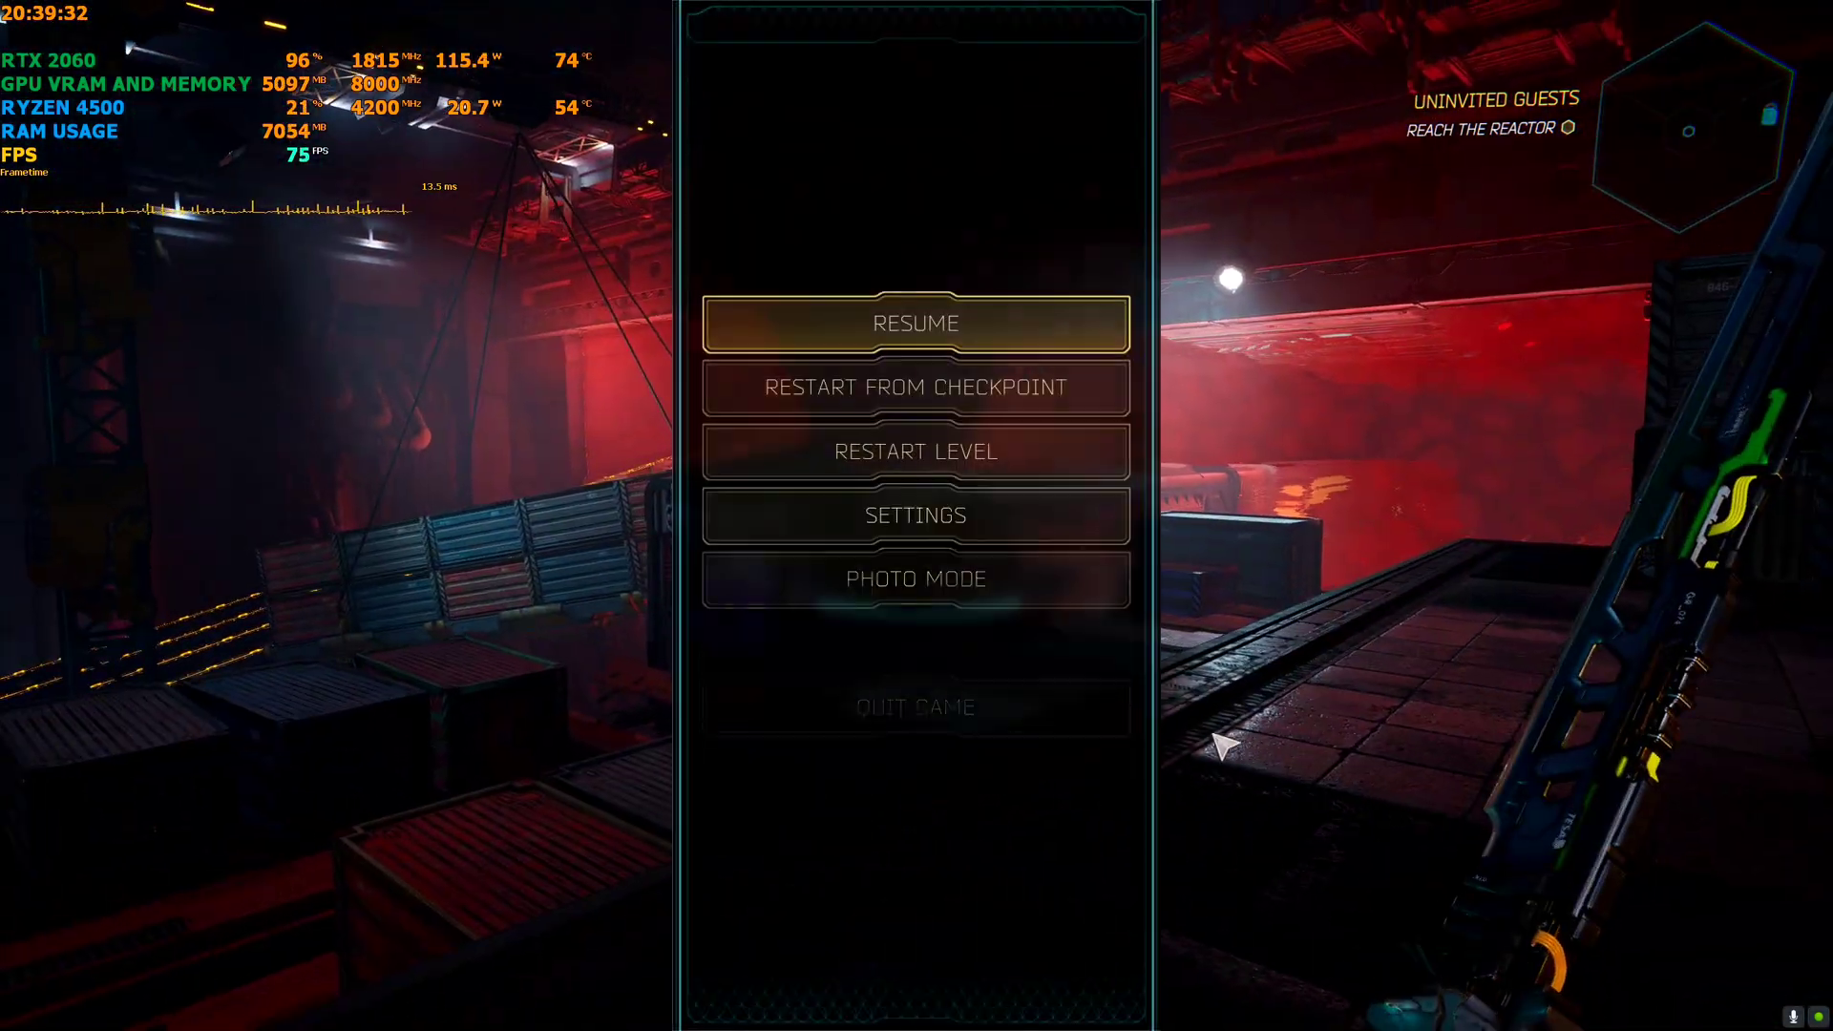
click(945, 707)
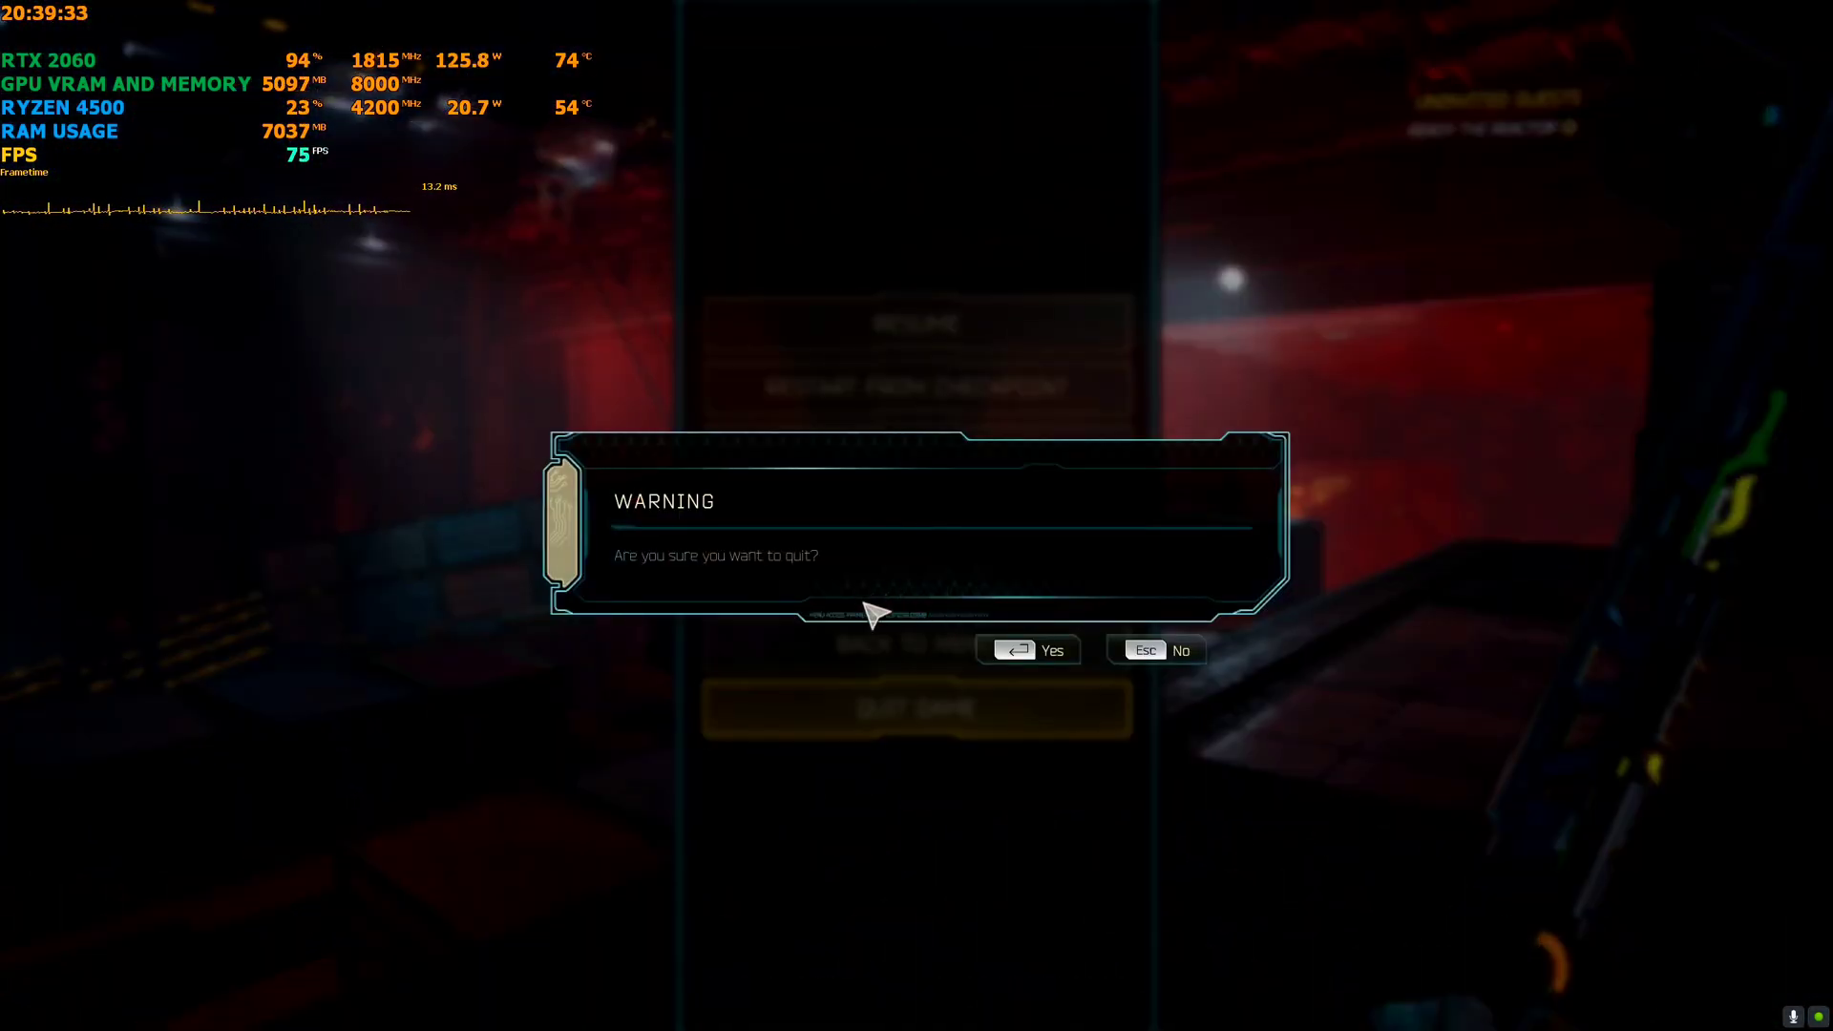
Confirm quitting, then move the FSR 3 zip under This PC and rename it
click(1031, 652)
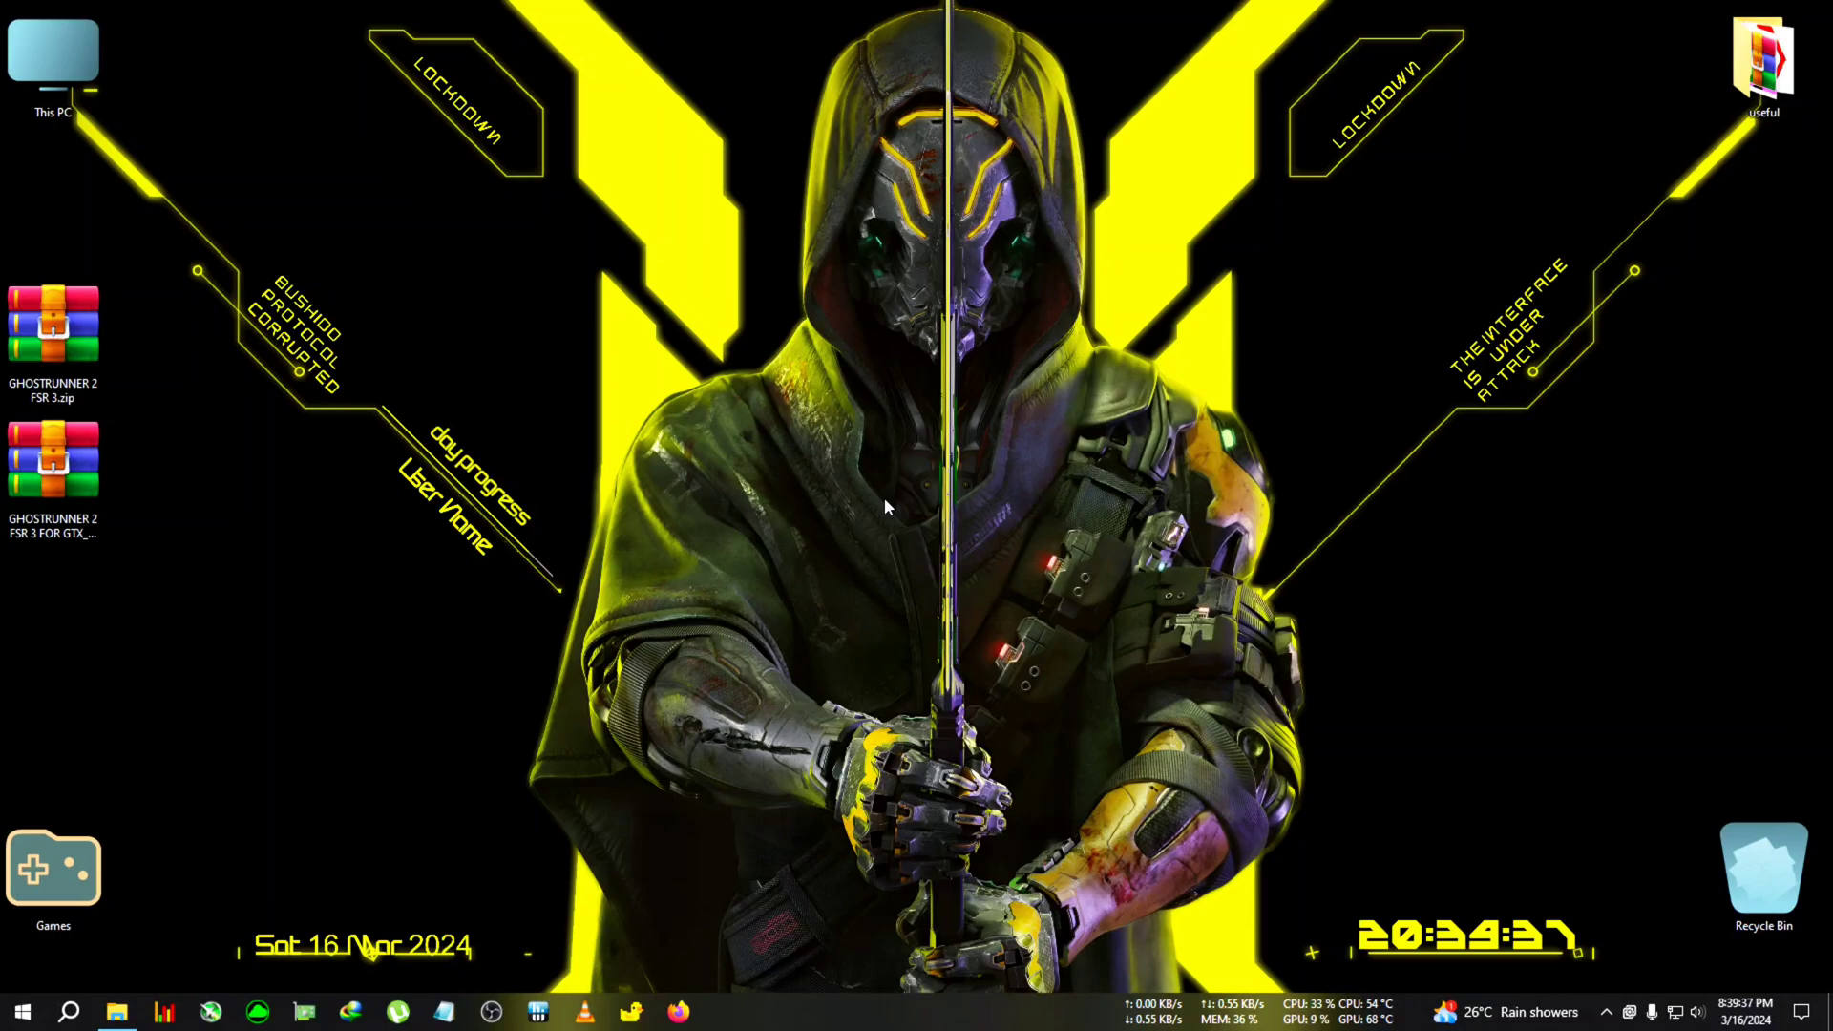
drag(87, 384, 131, 302)
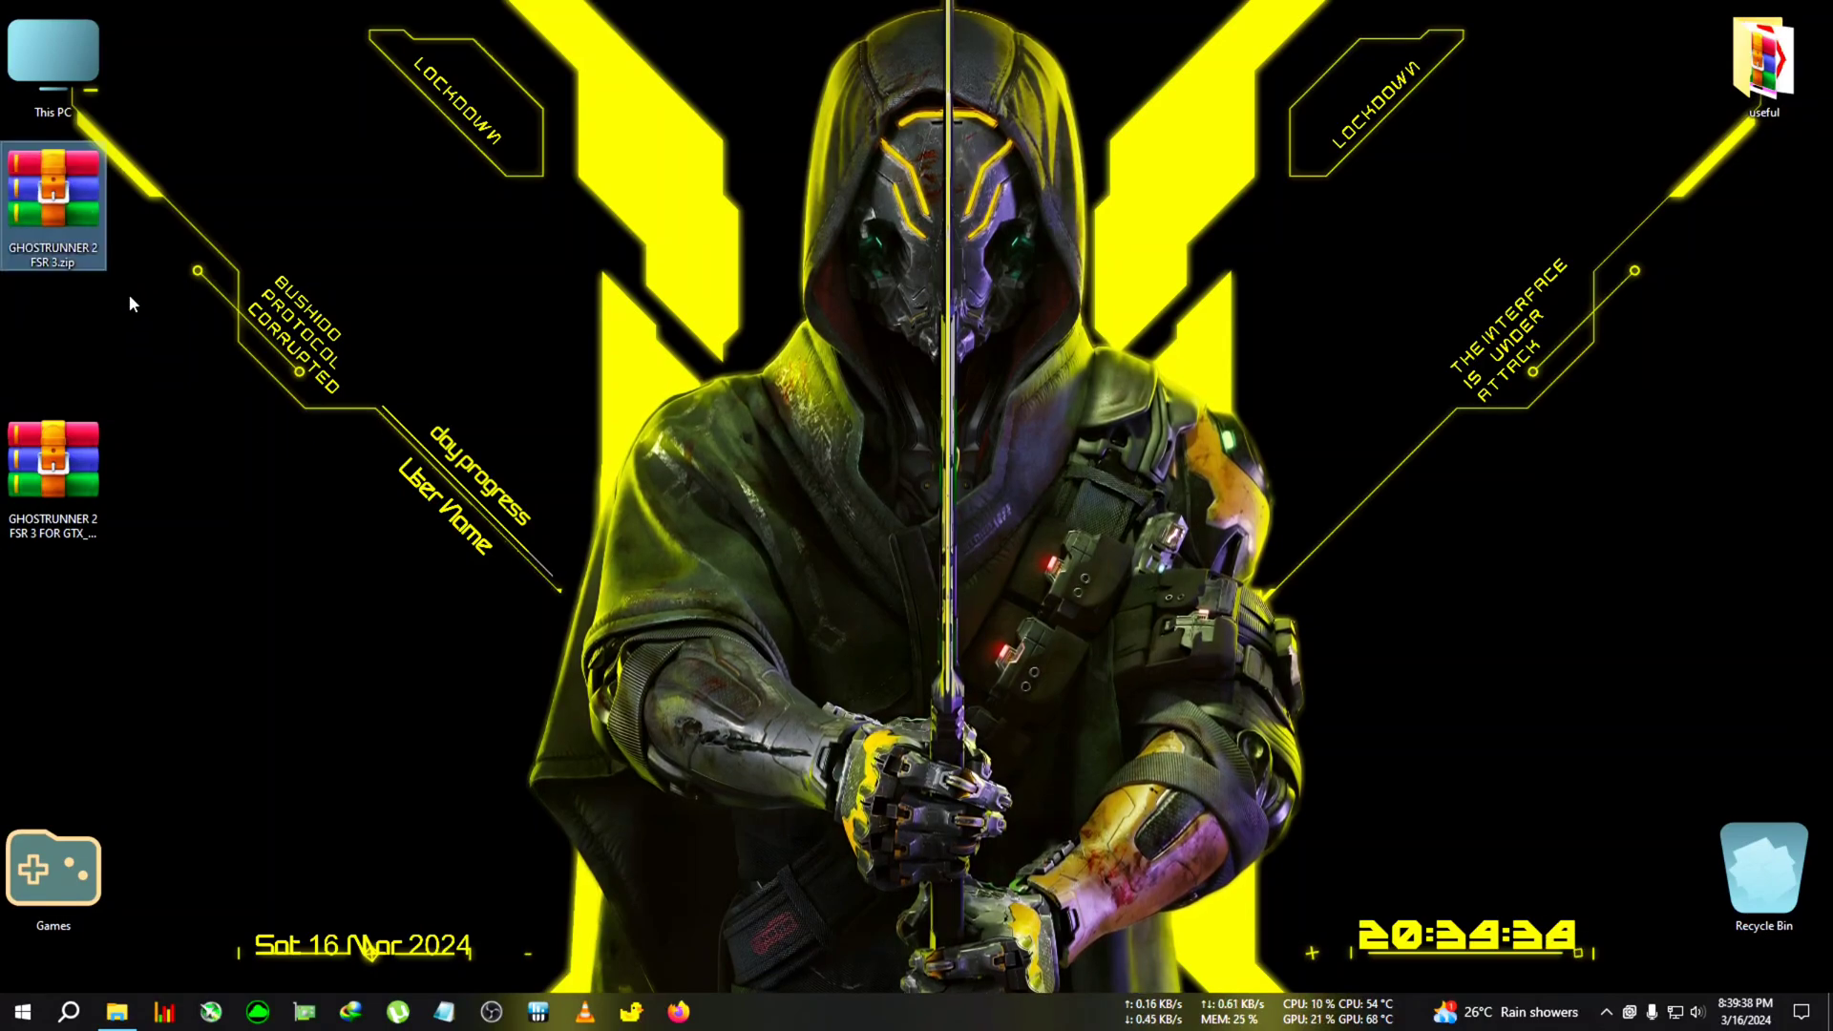
right_click(78, 252)
click(130, 673)
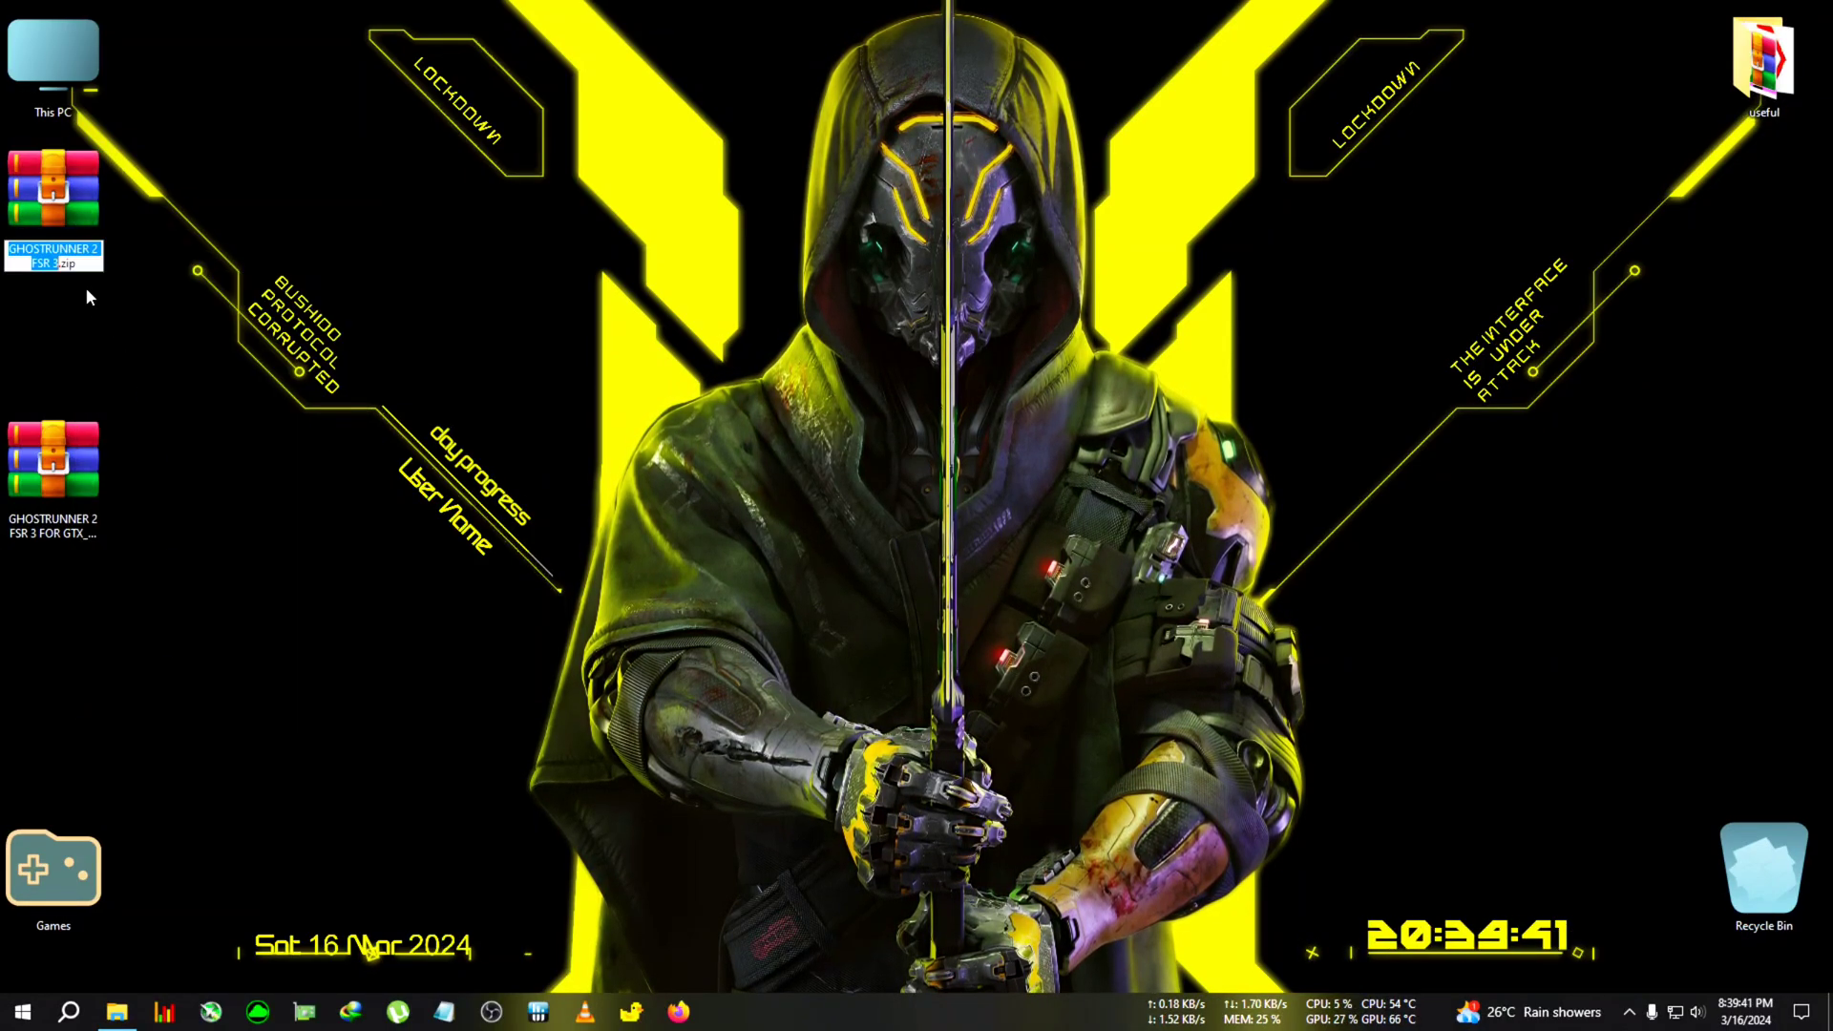
right_click(94, 239)
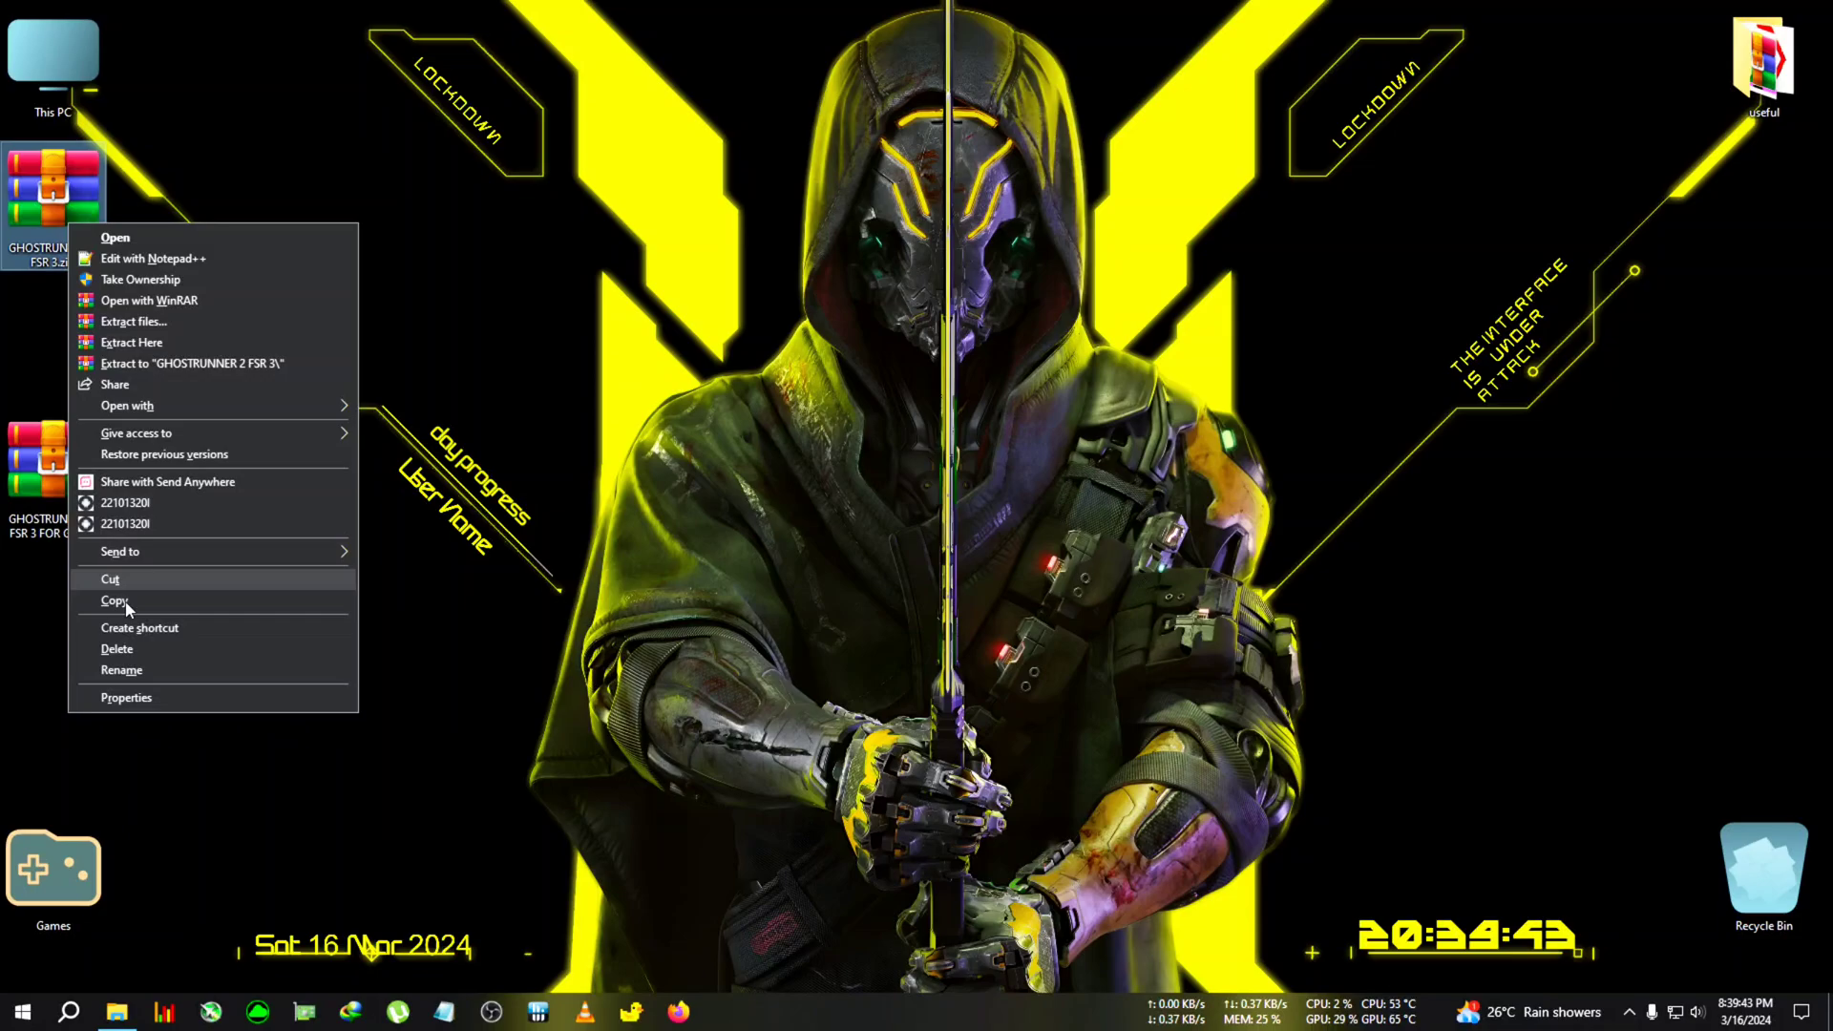
click(127, 670)
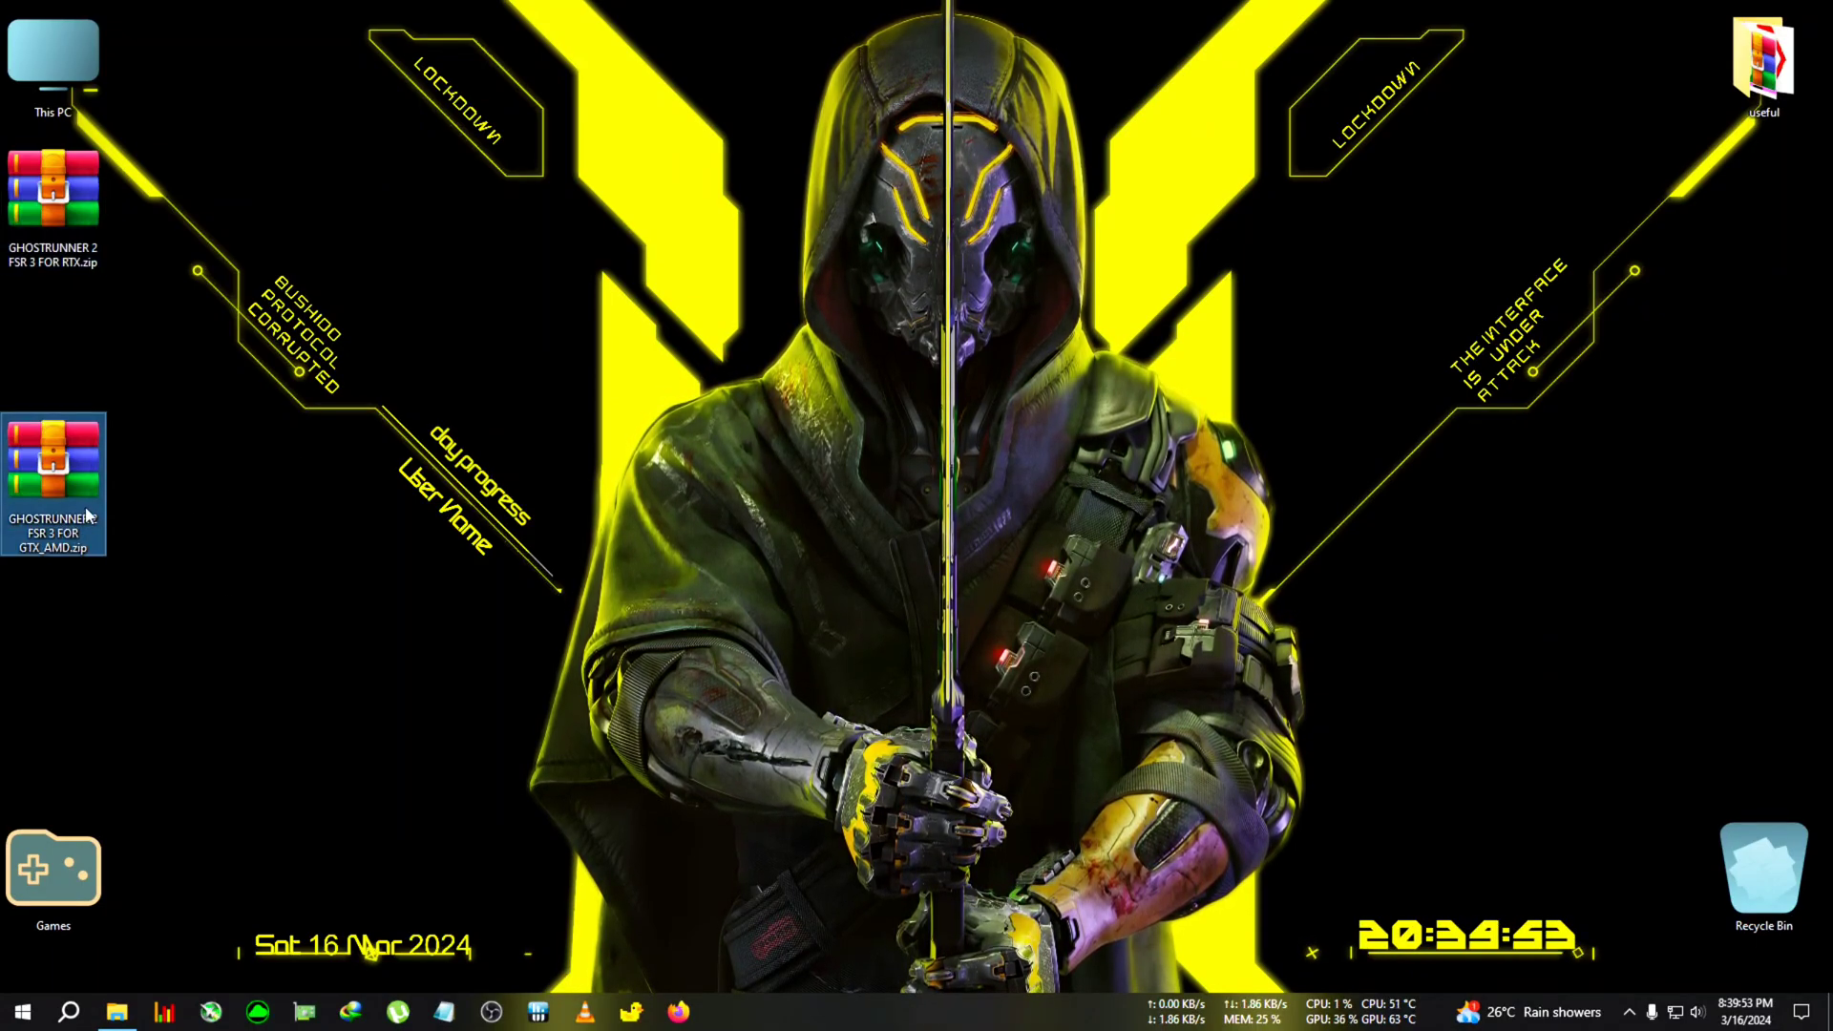
Extract GHOSTRUNNER 2 FSR 3 FOR RTX.zip into its own folder with WinRAR
right_click(91, 211)
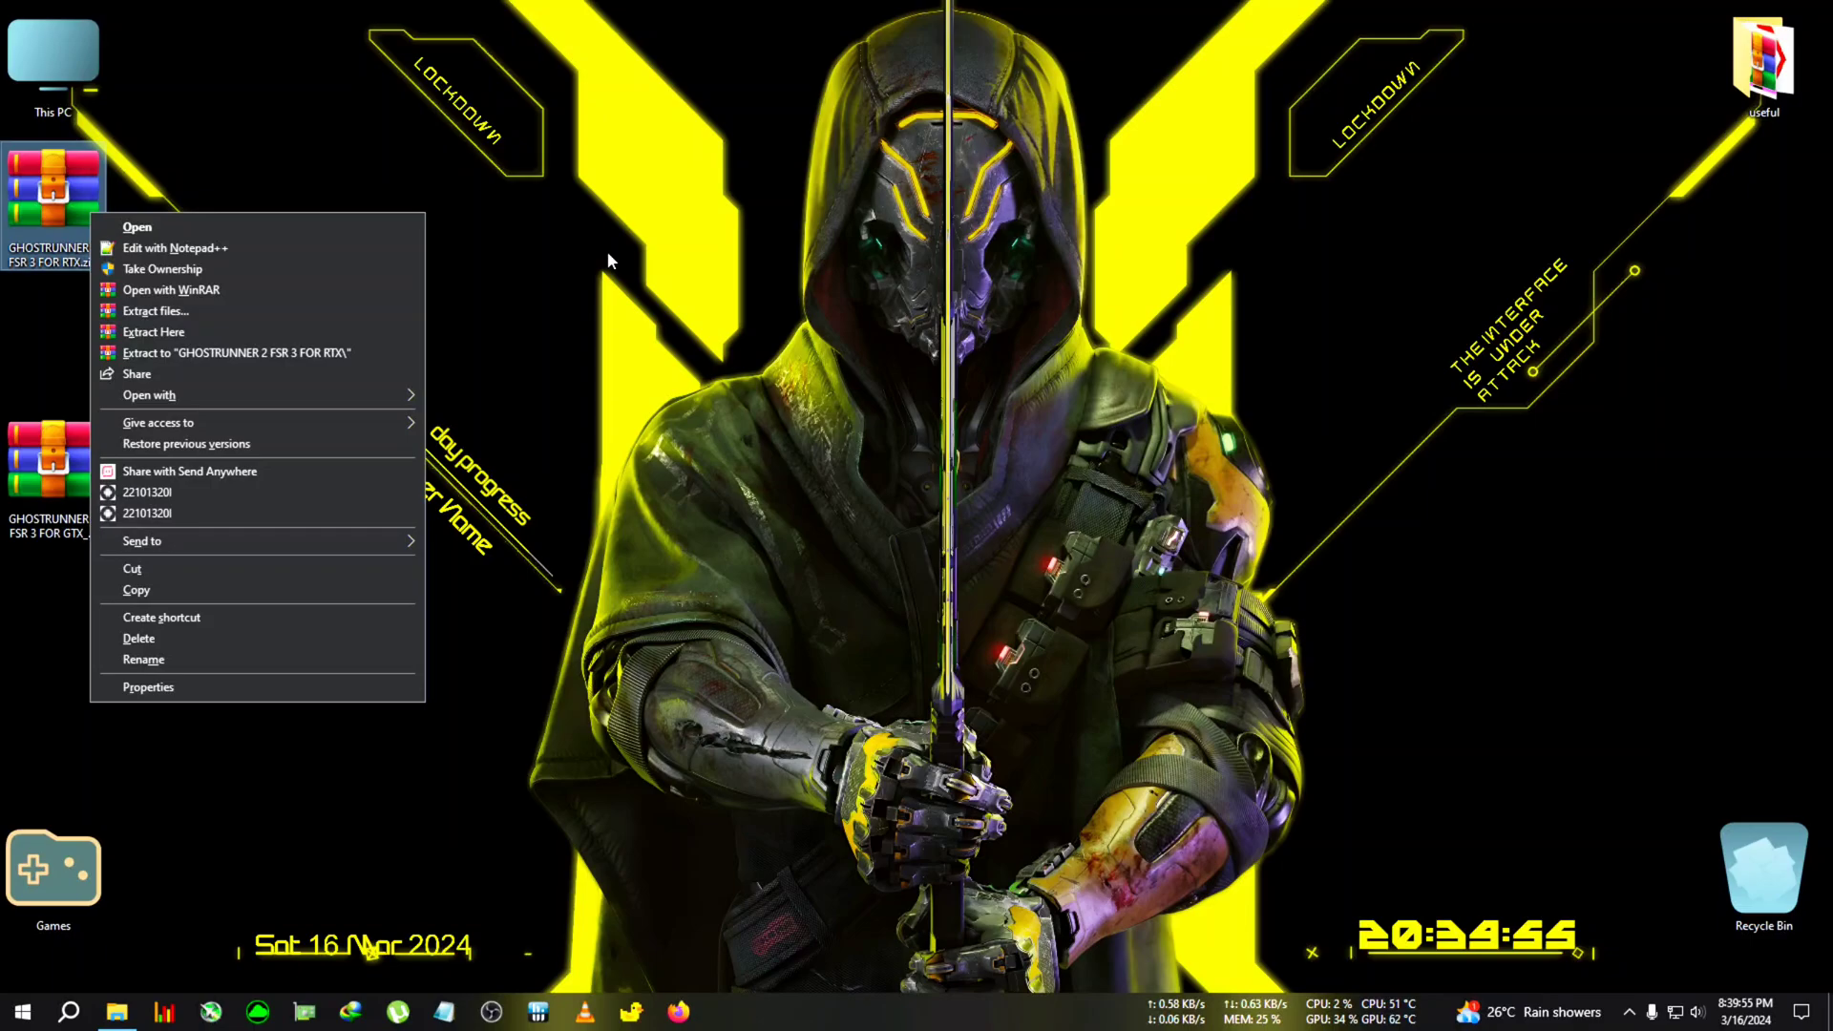
click(71, 213)
right_click(71, 232)
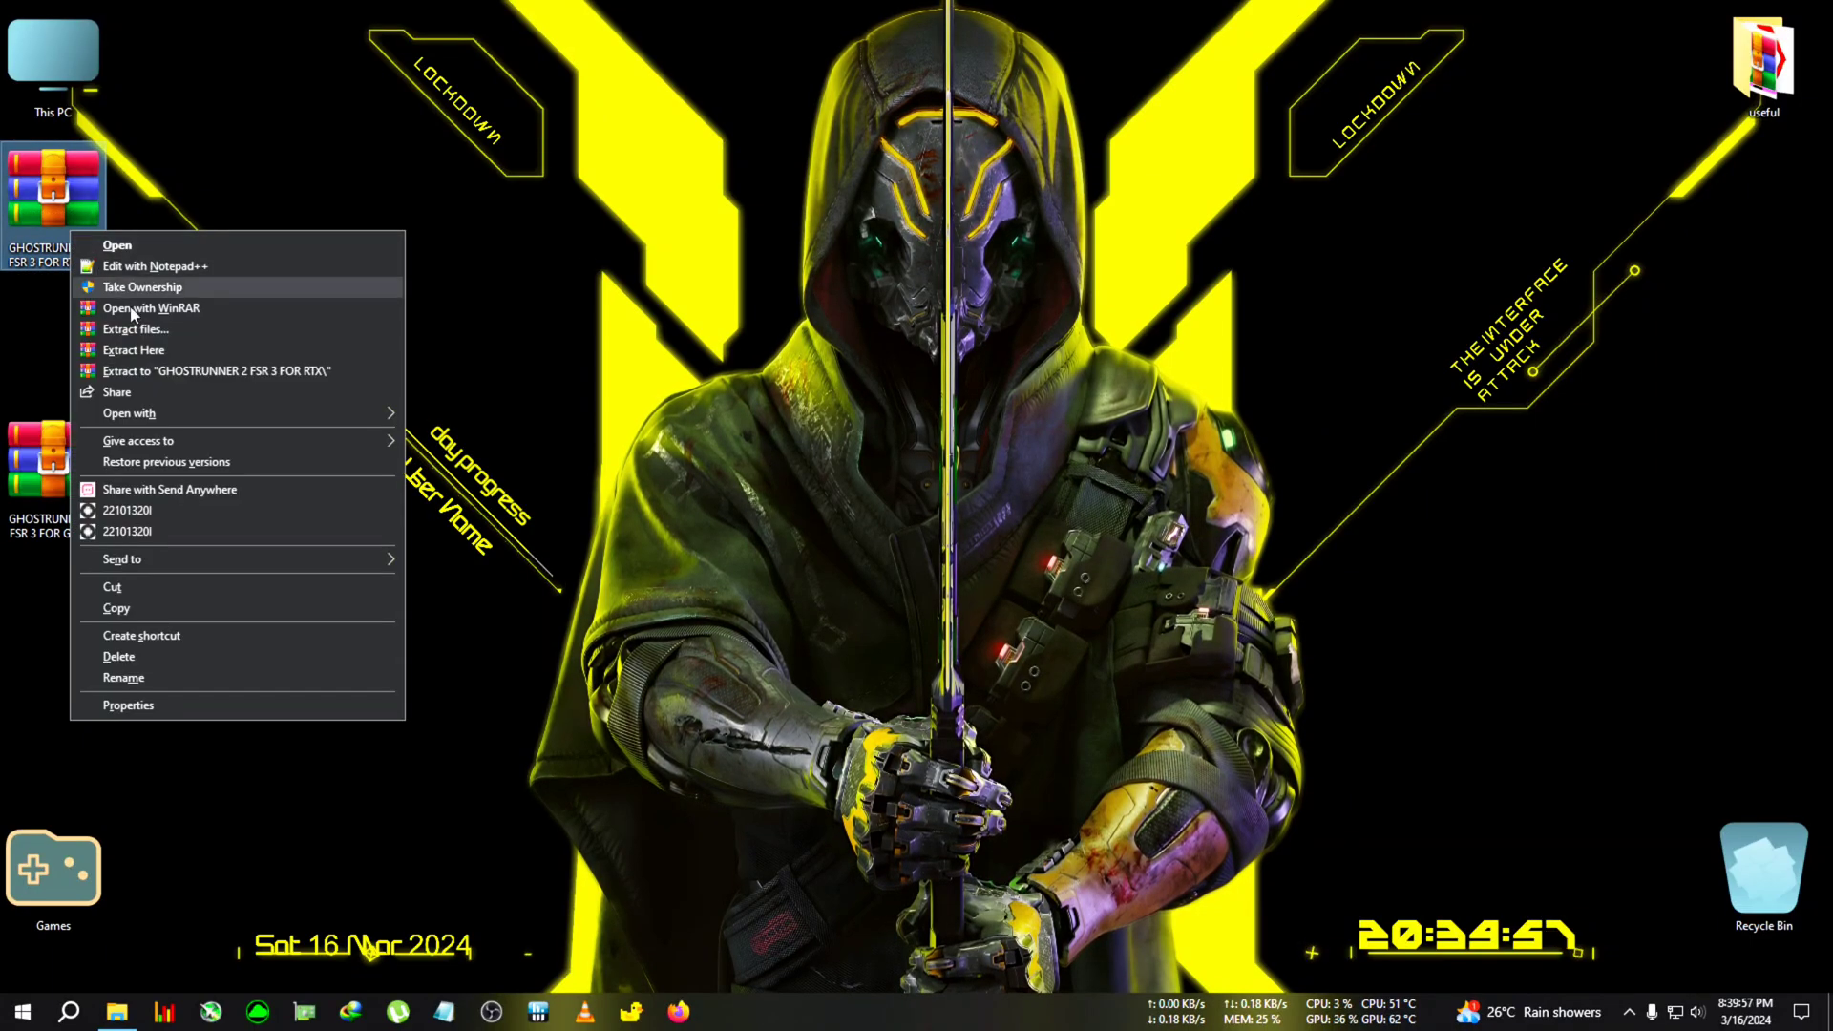
click(135, 218)
right_click(70, 217)
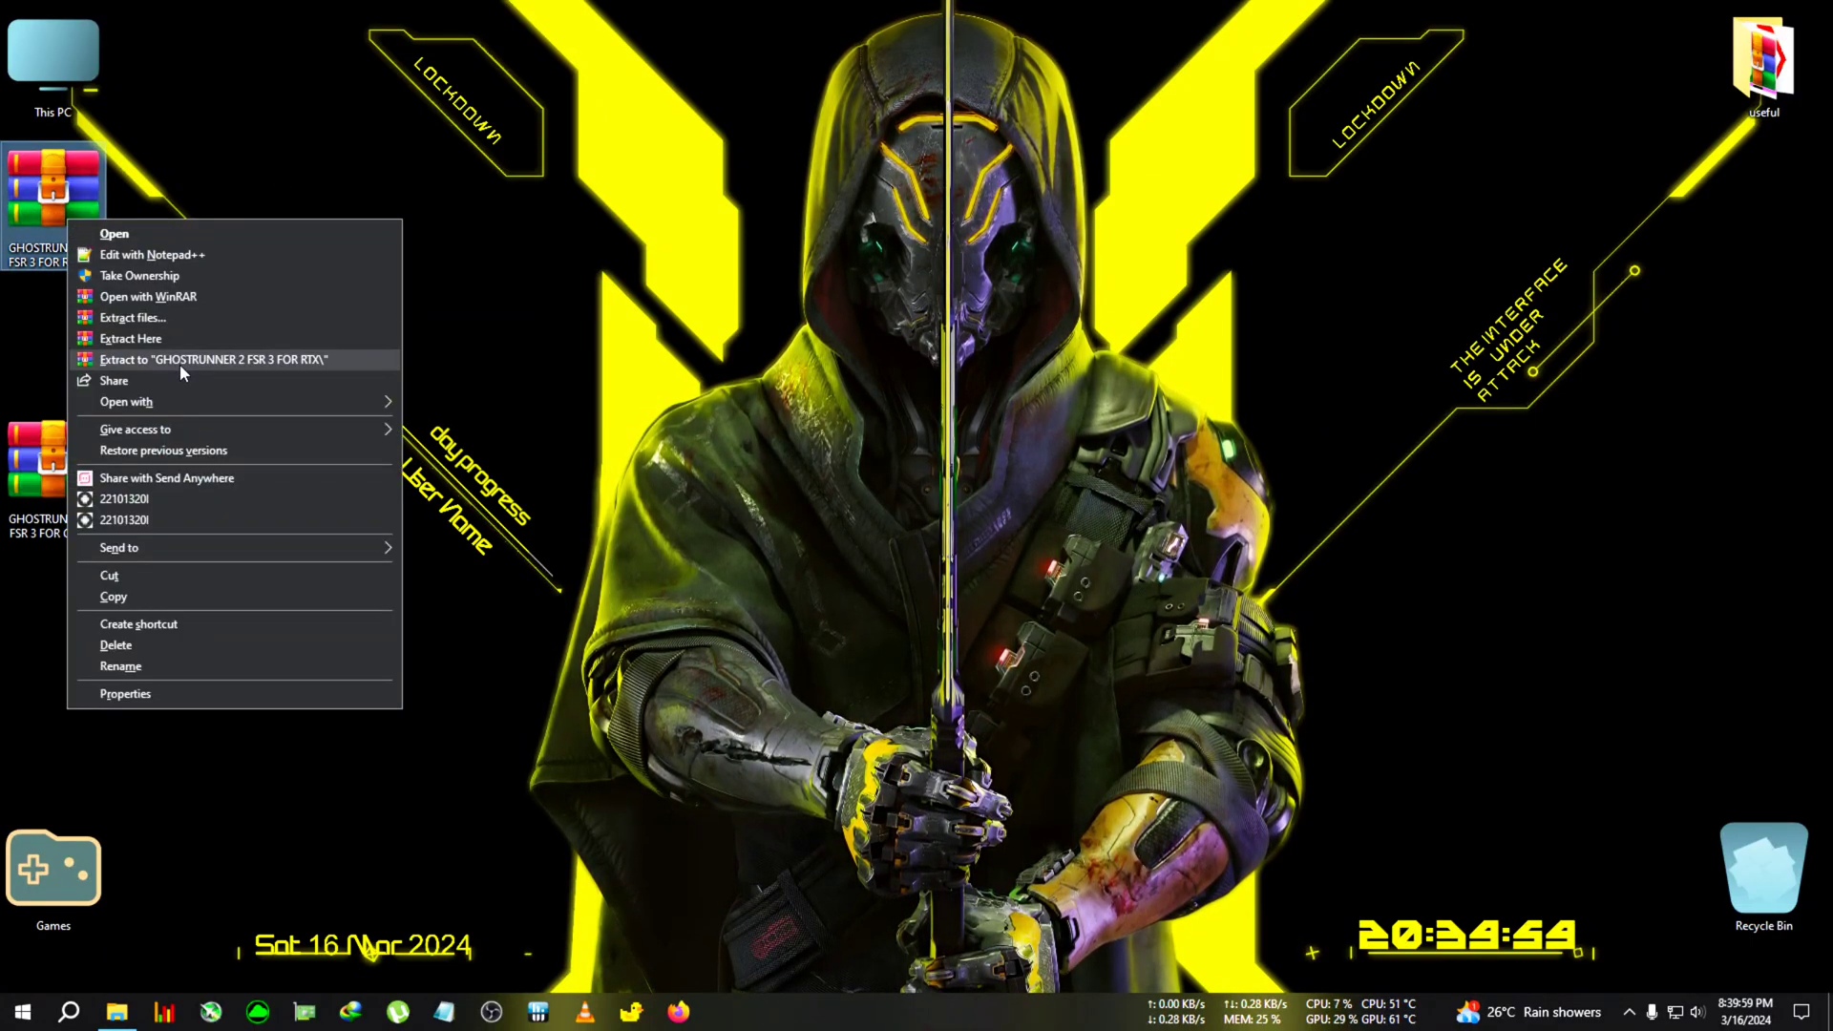
click(180, 365)
Copy the six mod files from the extracted GHOSTRUNNER 2 FSR 3 subfolder
double_click(58, 341)
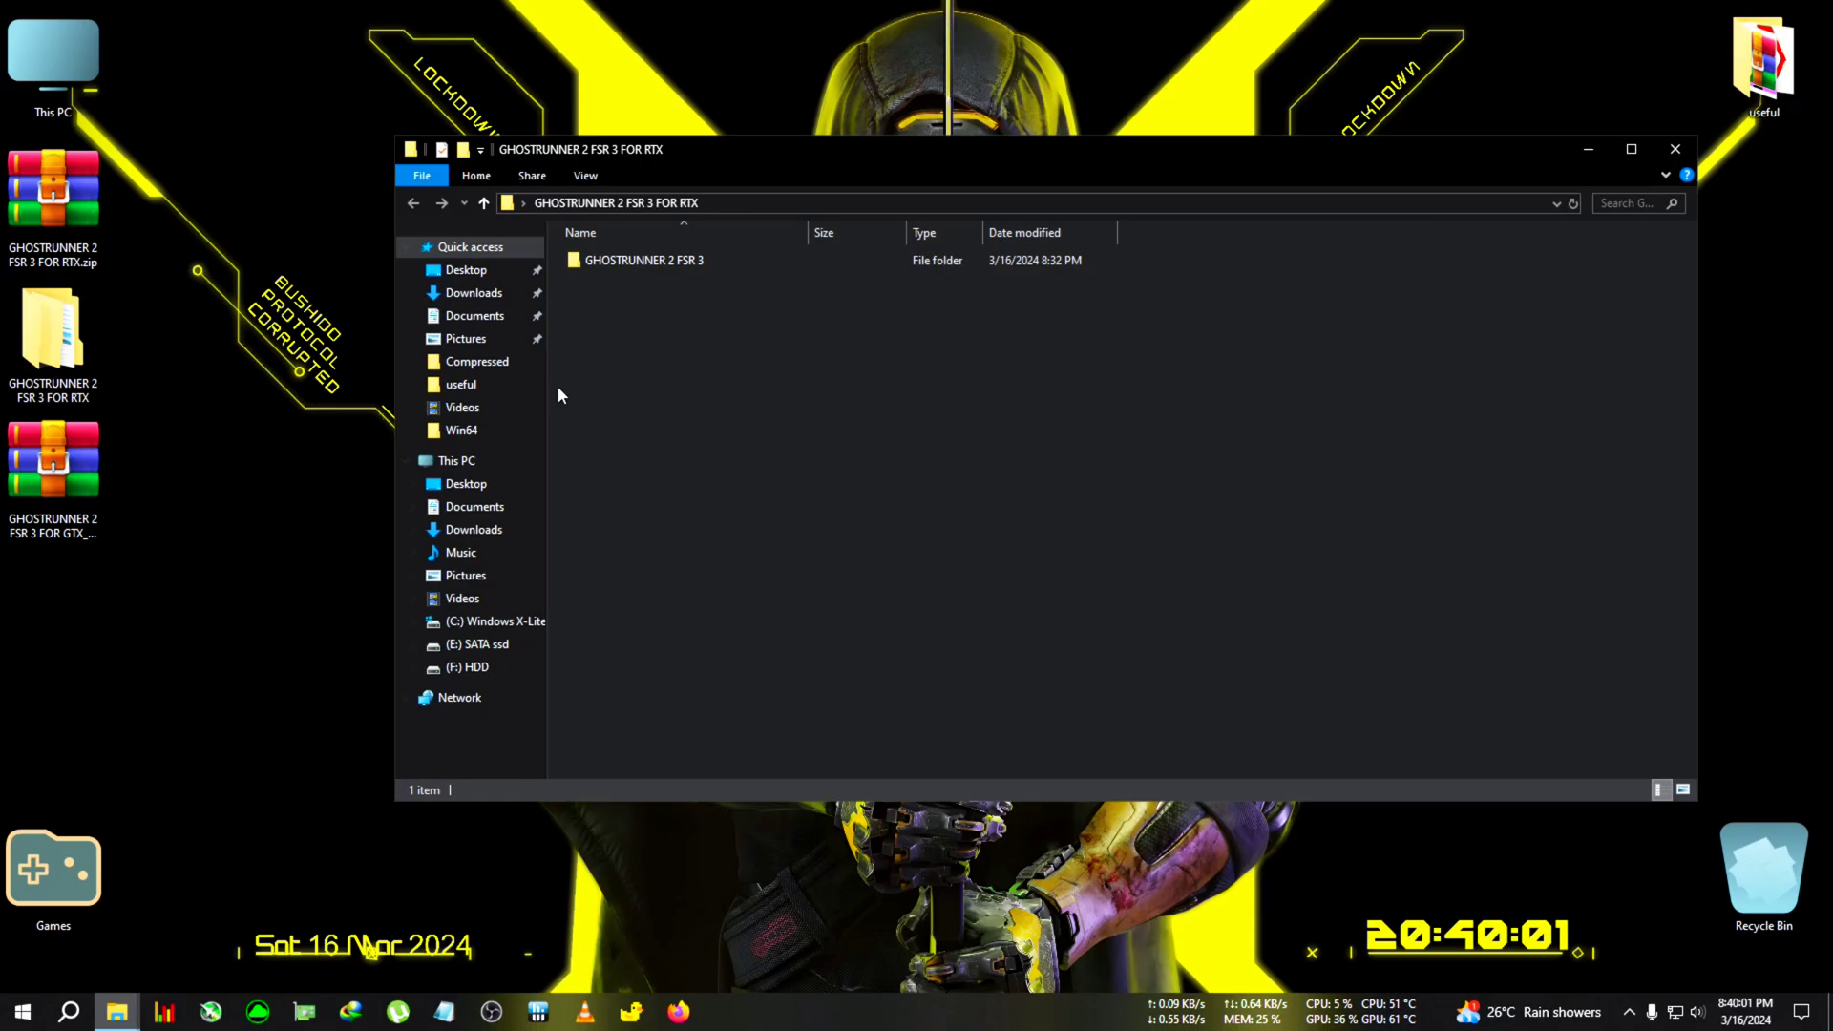
double_click(718, 268)
right_click(783, 338)
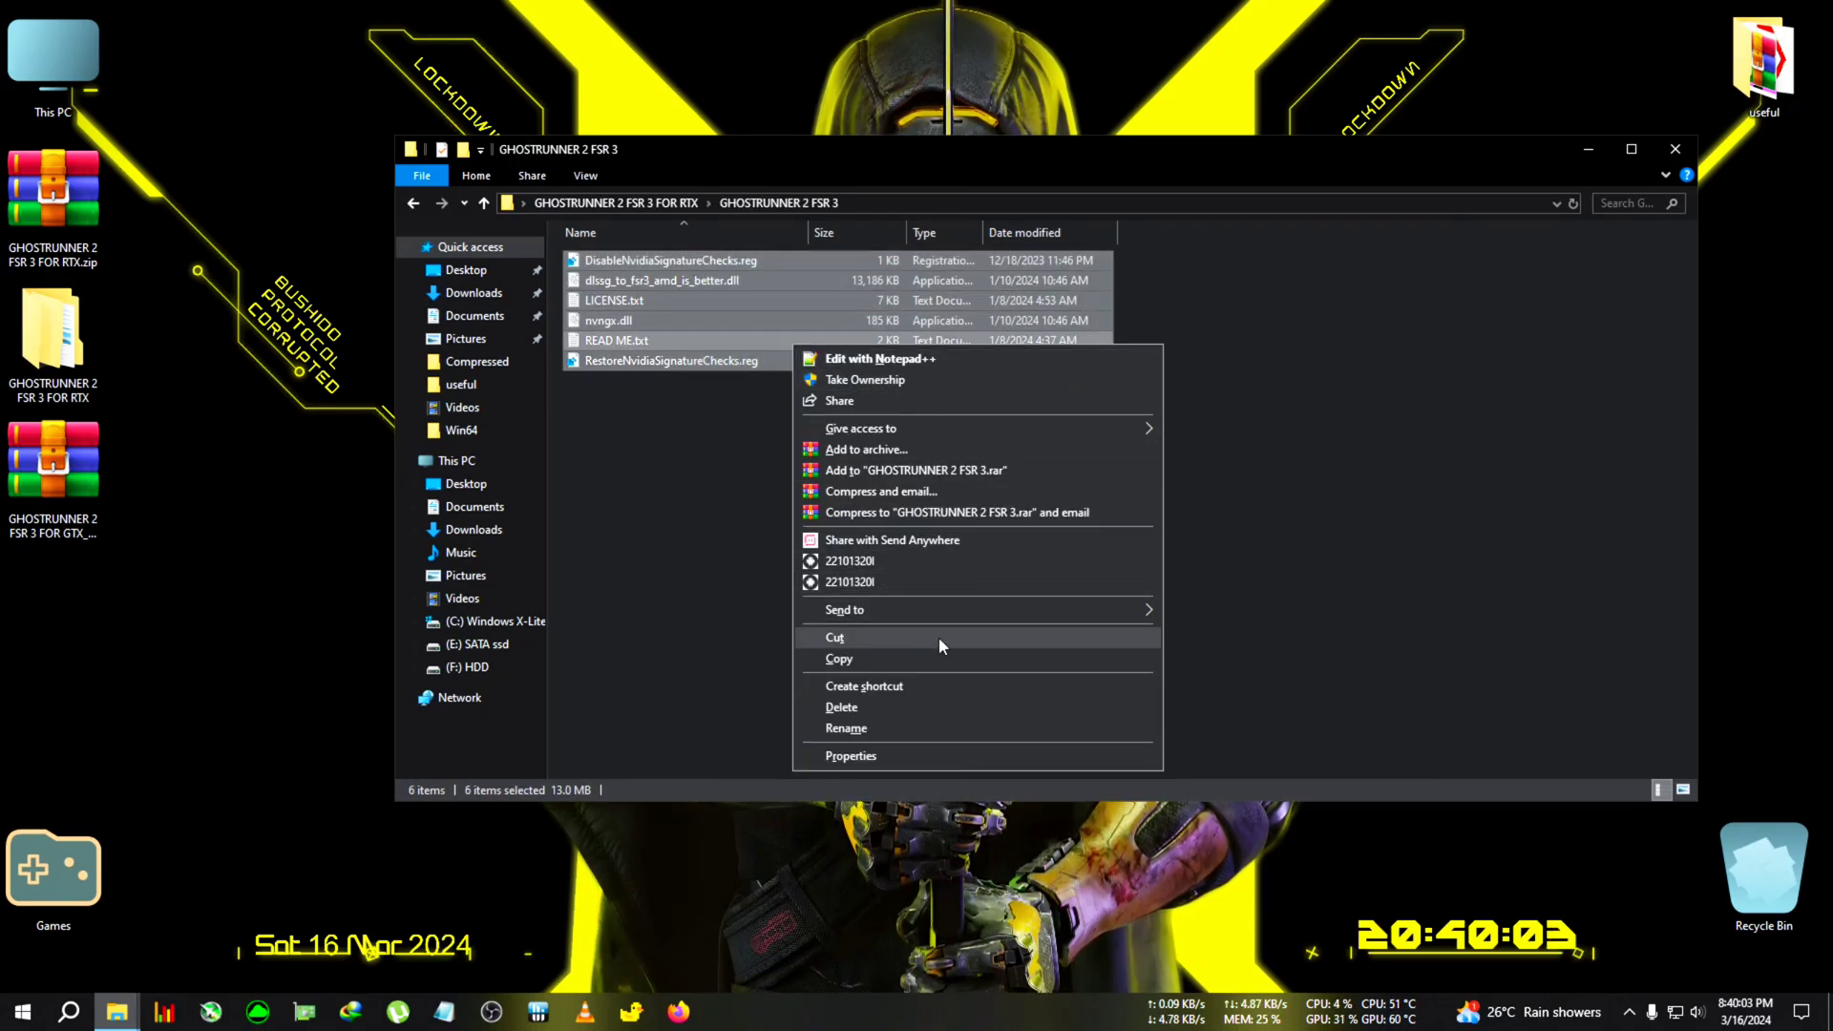
click(939, 660)
click(1678, 149)
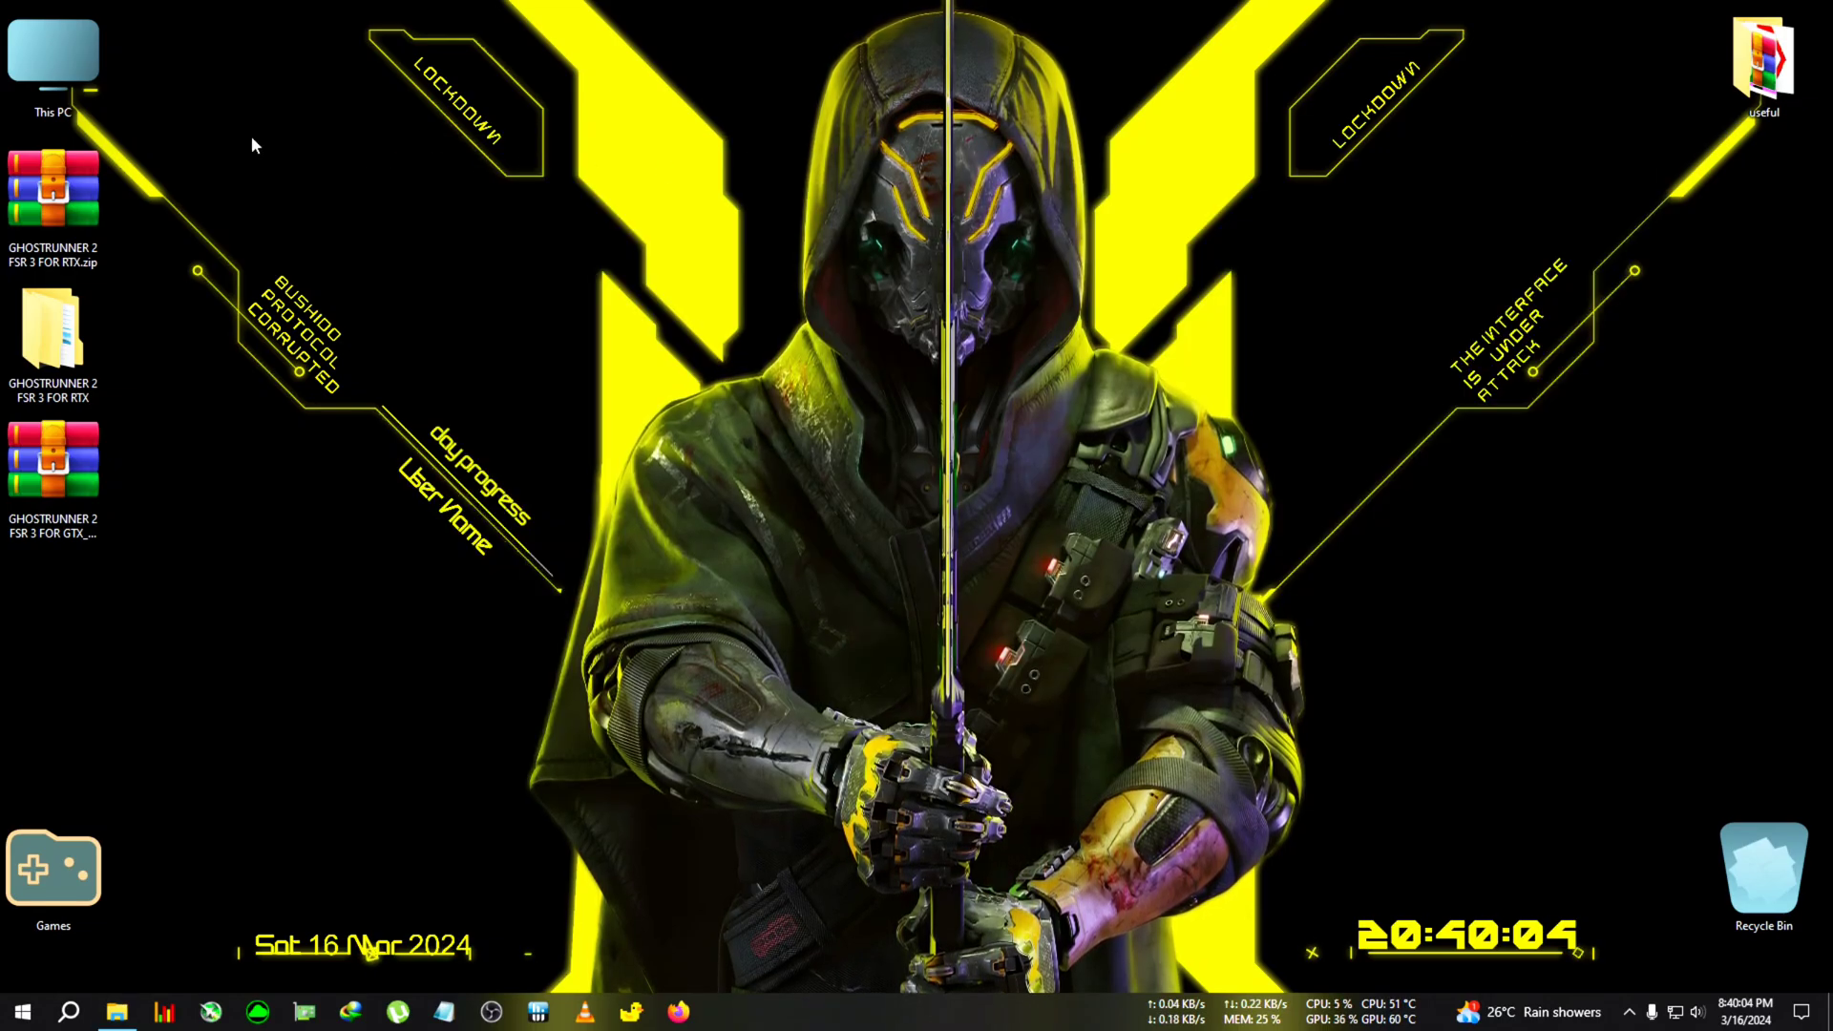
Paste the six mod files into the game's Ghostrunner2\Binaries\Win64 folder on E:
double_click(69, 99)
double_click(913, 314)
double_click(652, 280)
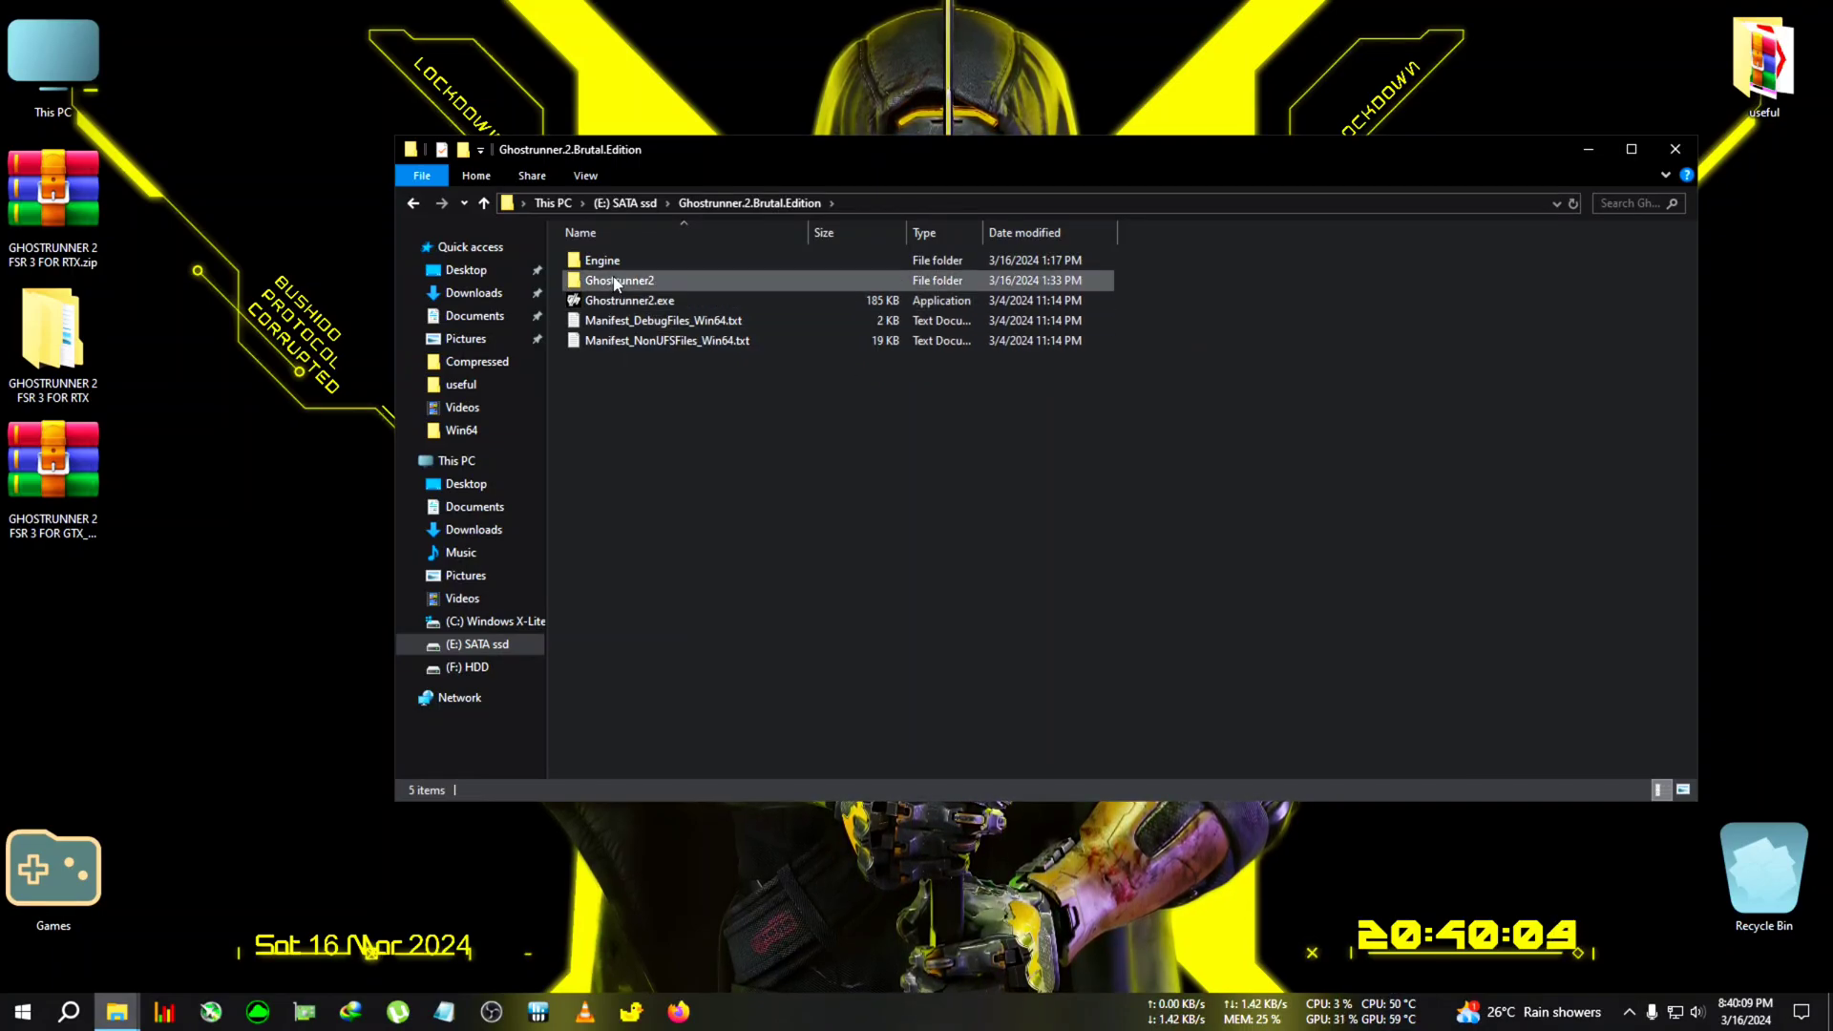
double_click(627, 281)
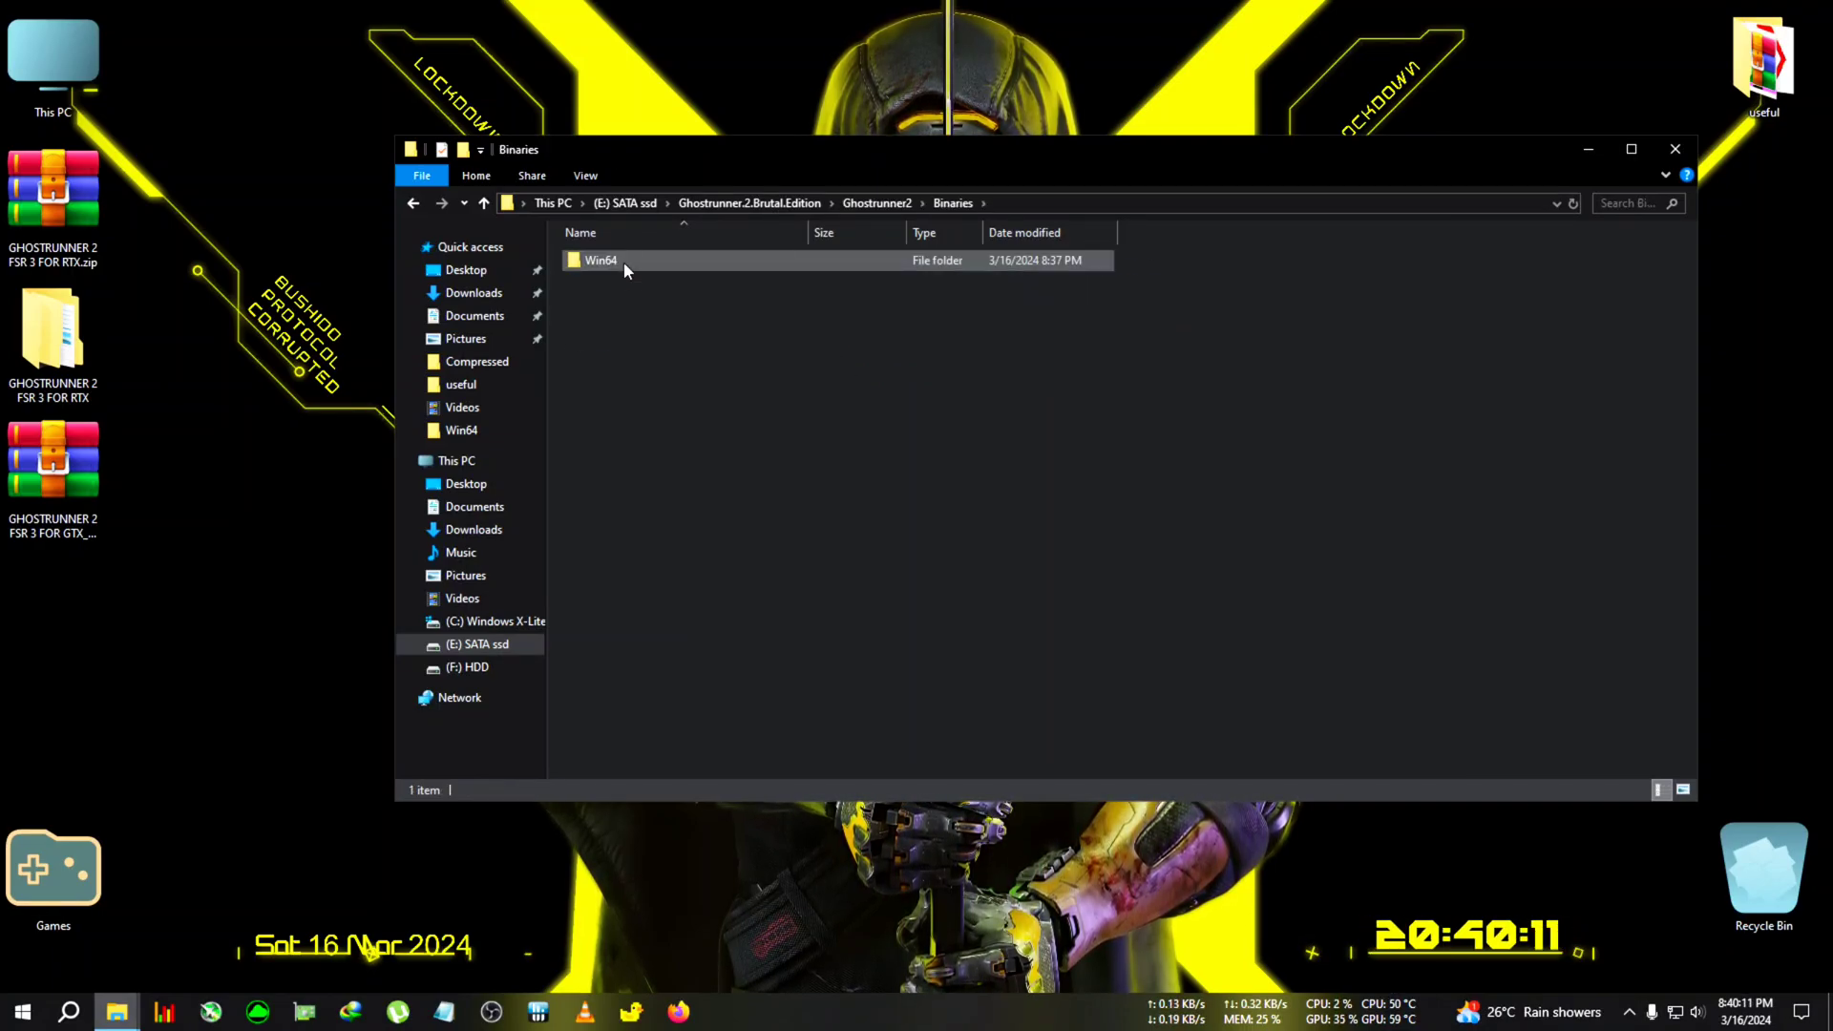
double_click(624, 262)
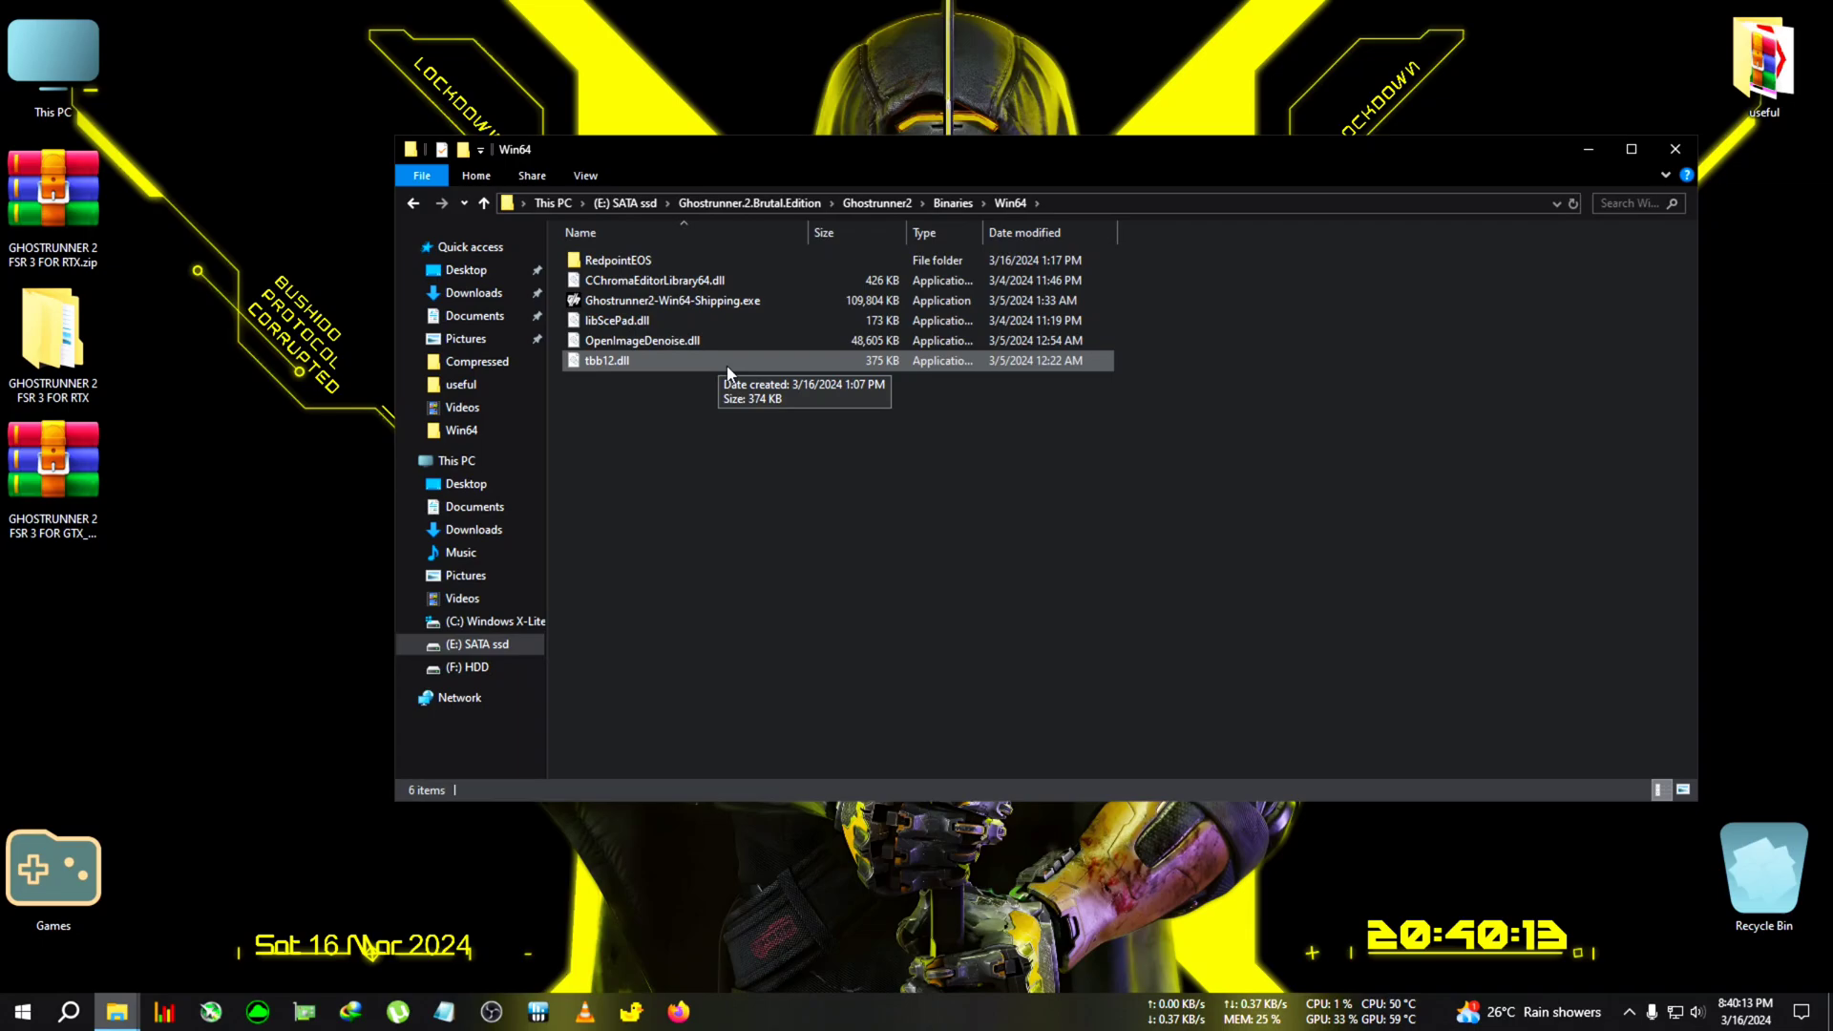
key(ctrl+v)
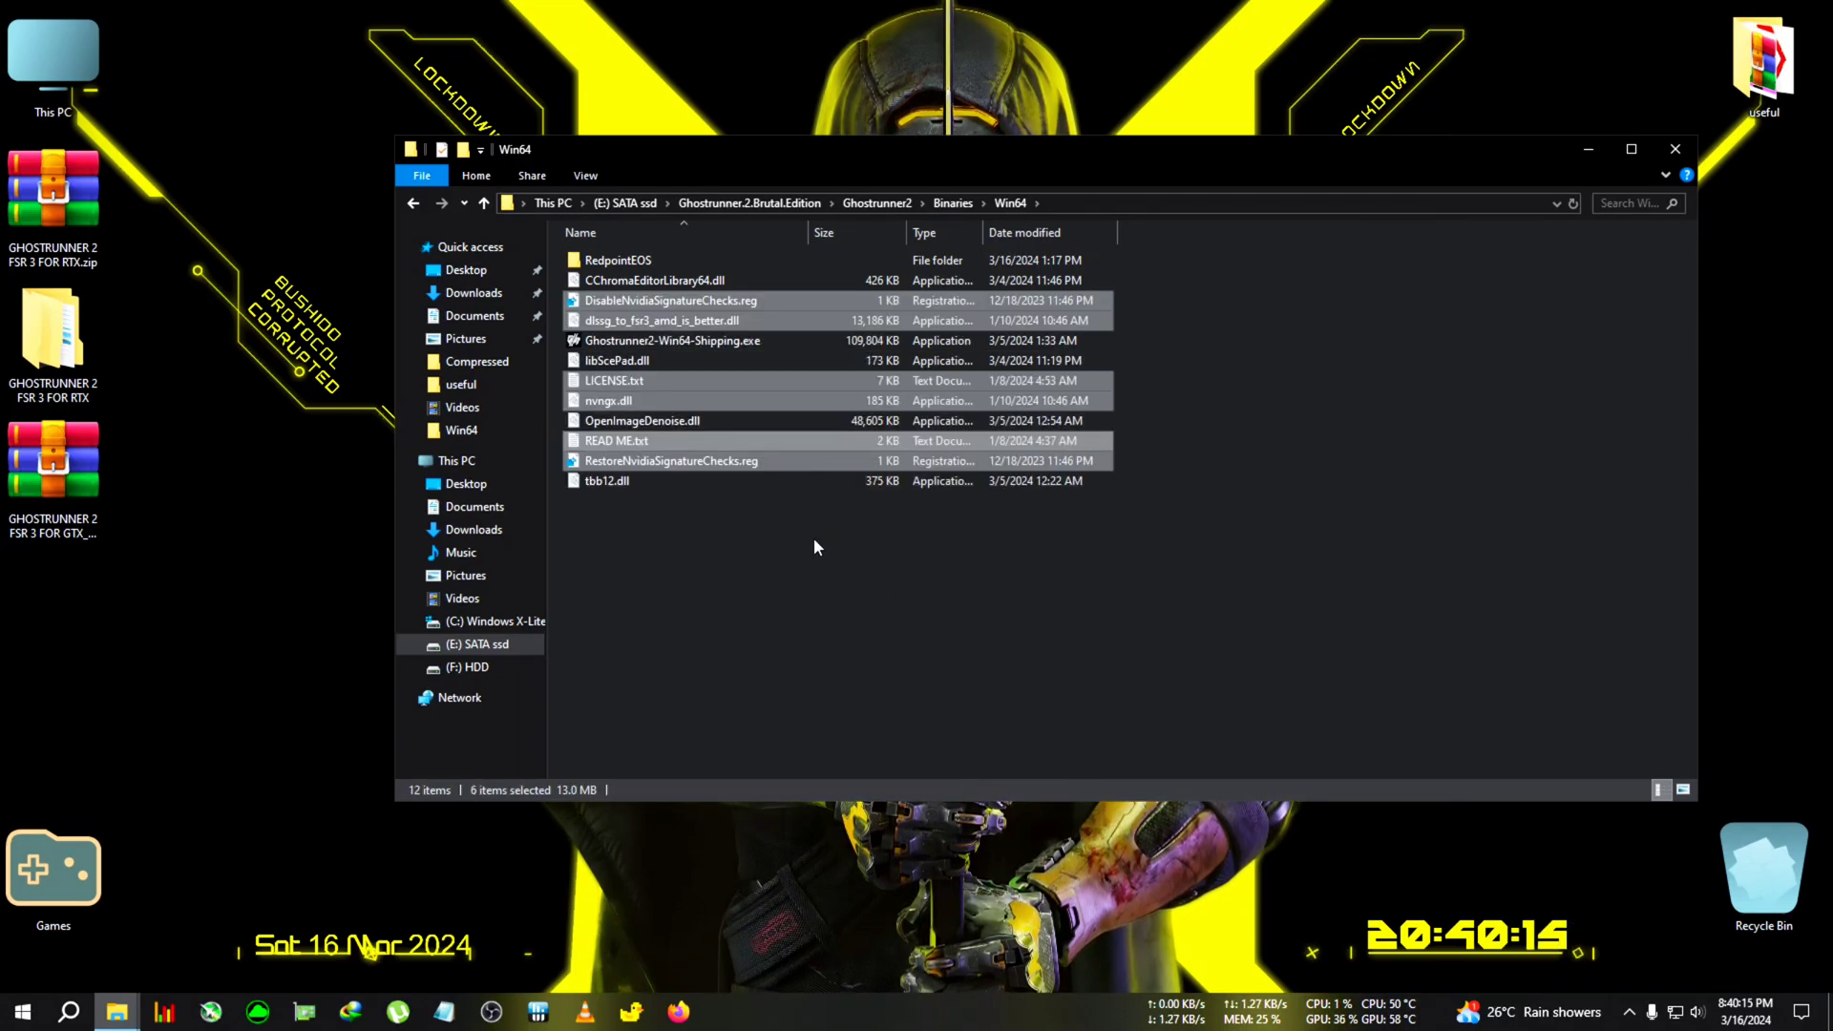
click(1132, 624)
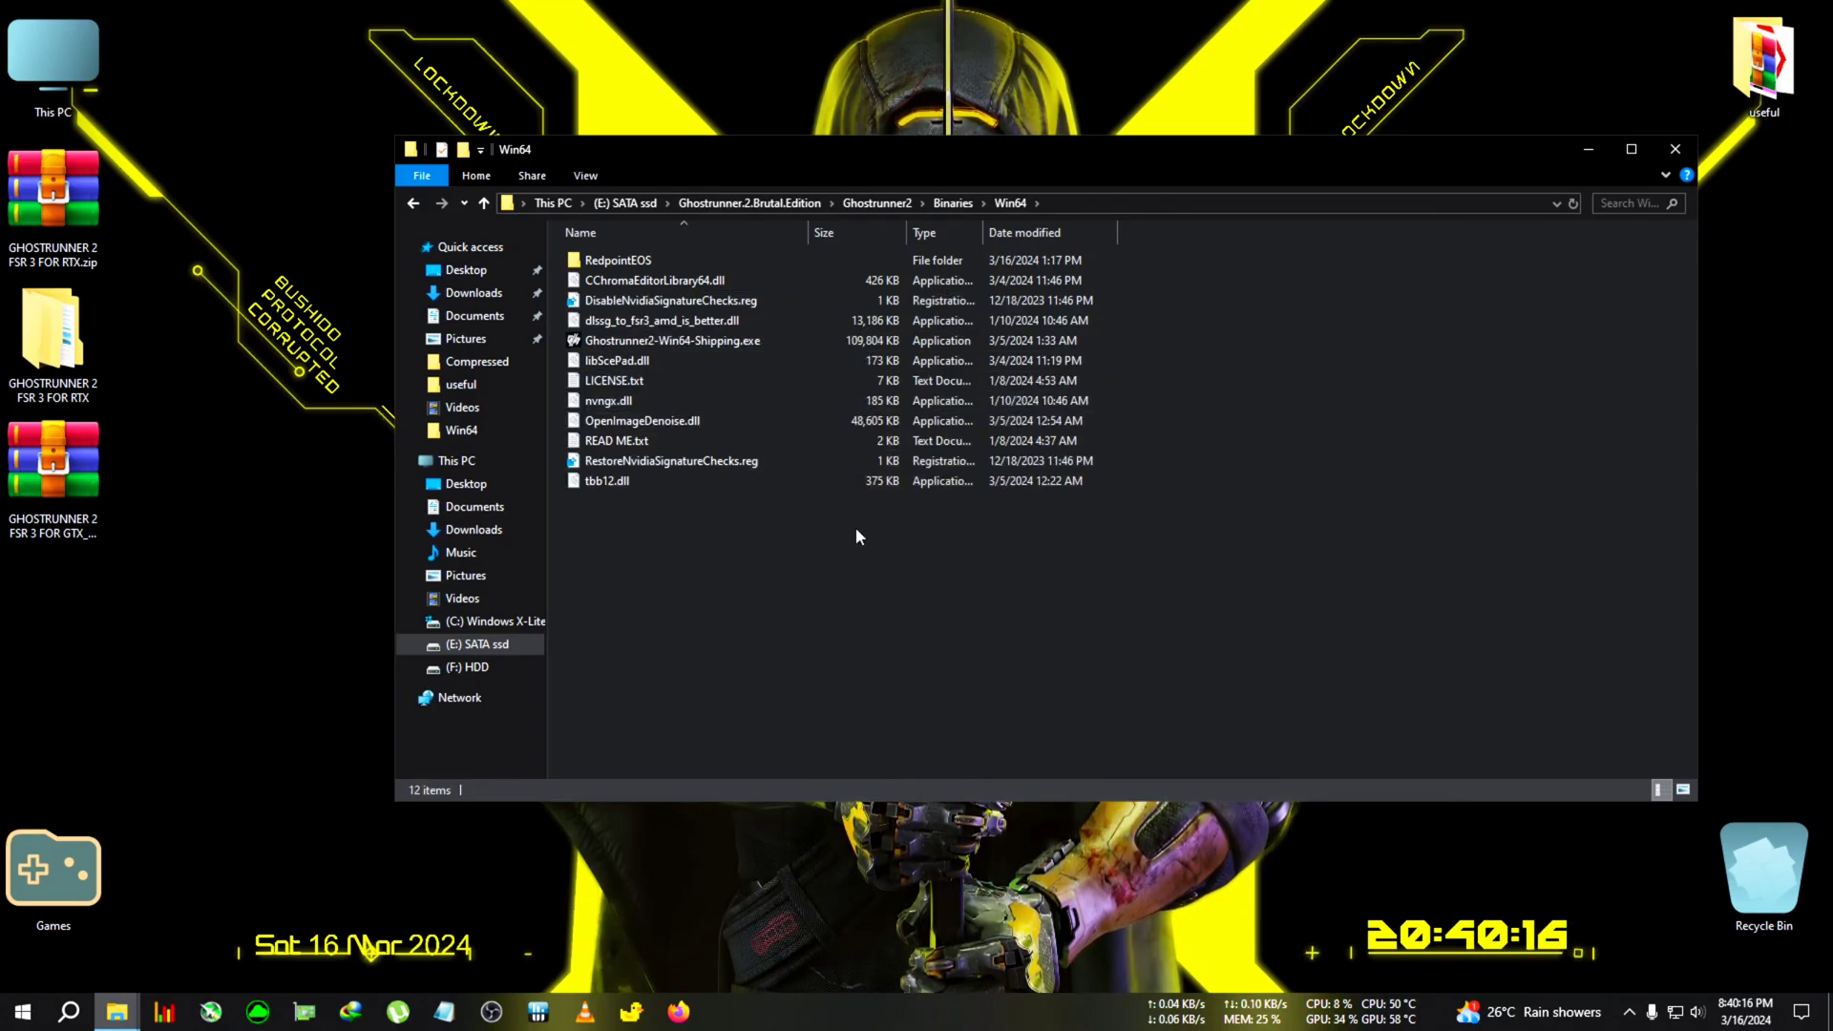
Merge DisableNvidiaSignatureChecks.reg into the registry and launch Ghostrunner2-Win64-Shipping.exe
double_click(649, 307)
click(1062, 537)
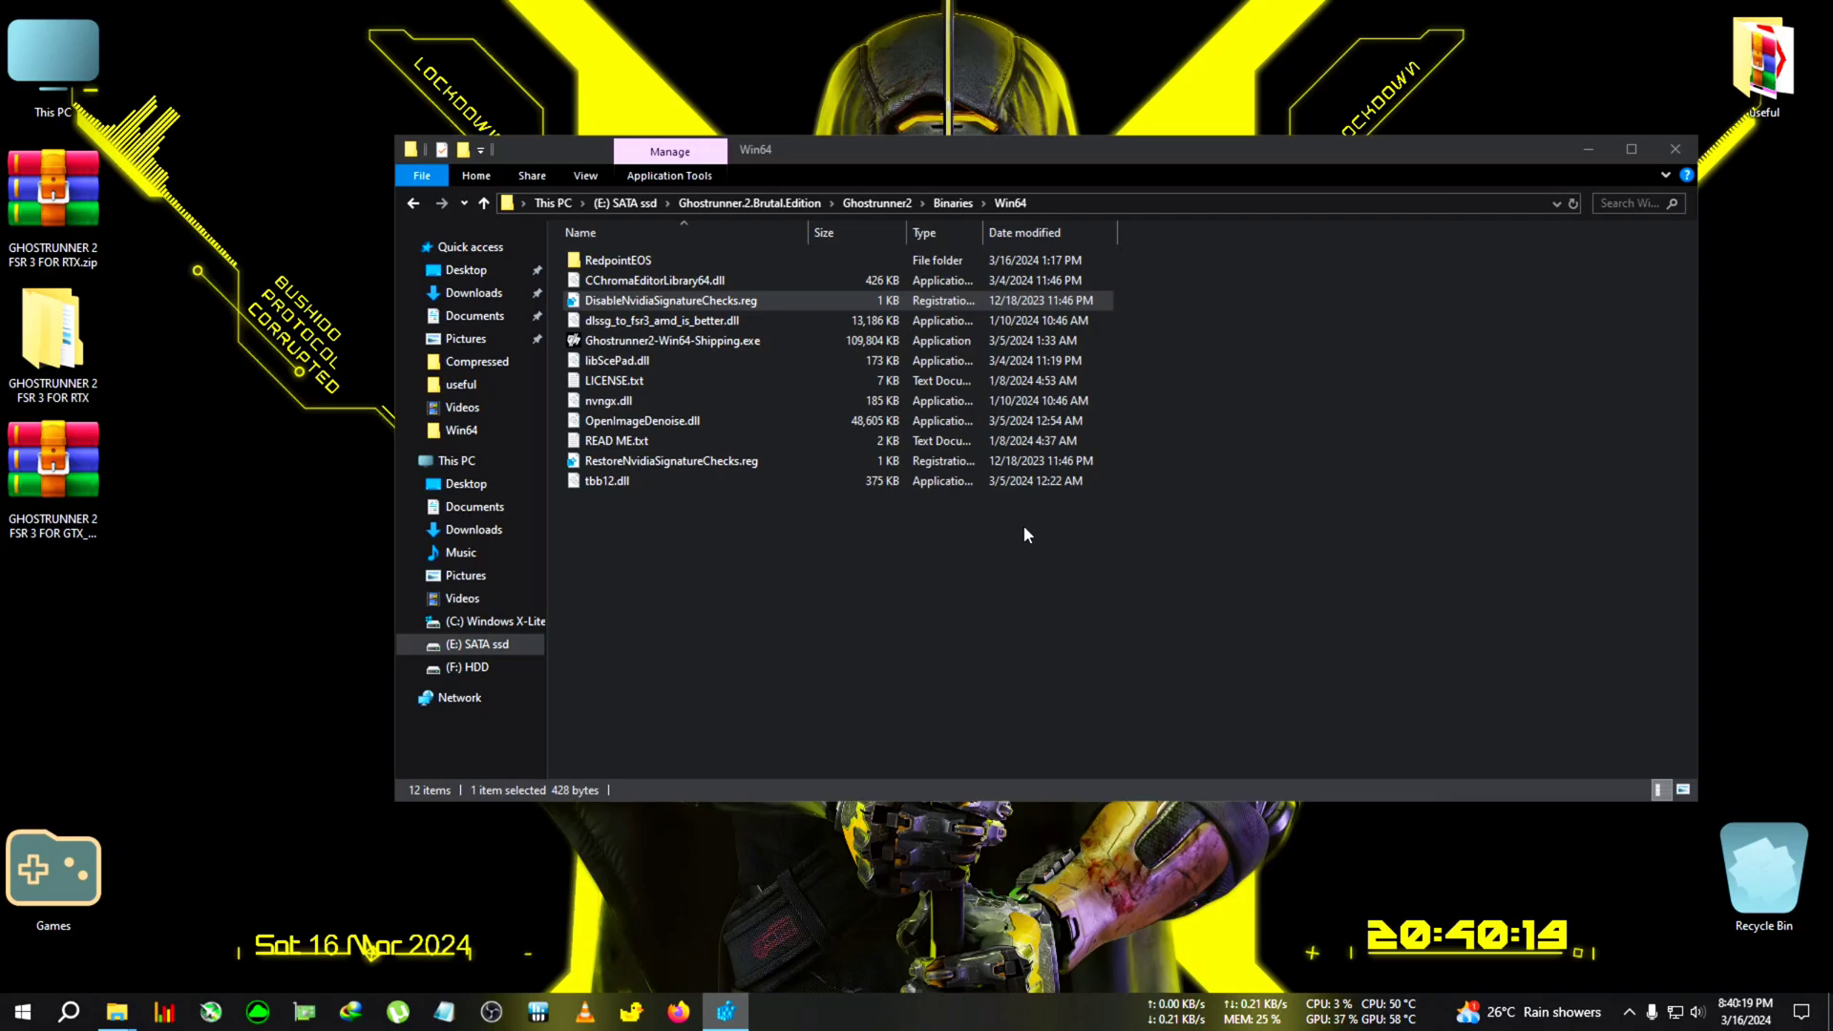
double_click(687, 344)
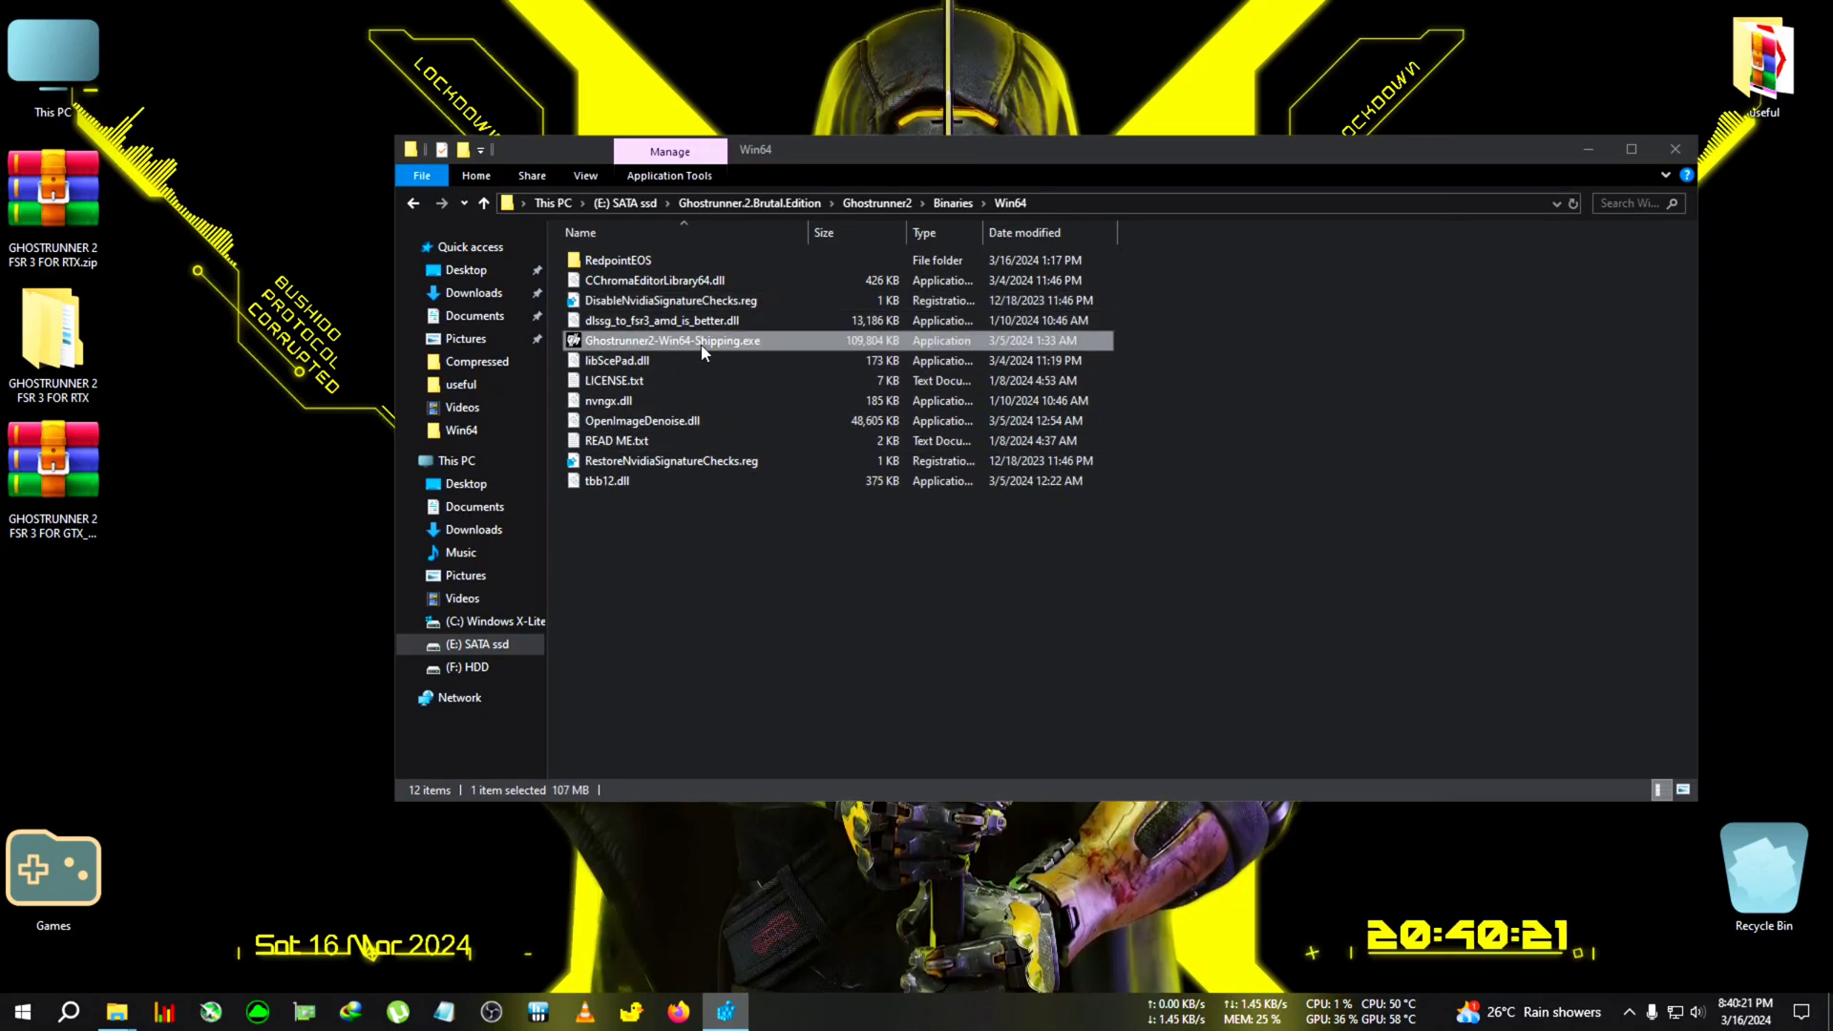
click(1587, 150)
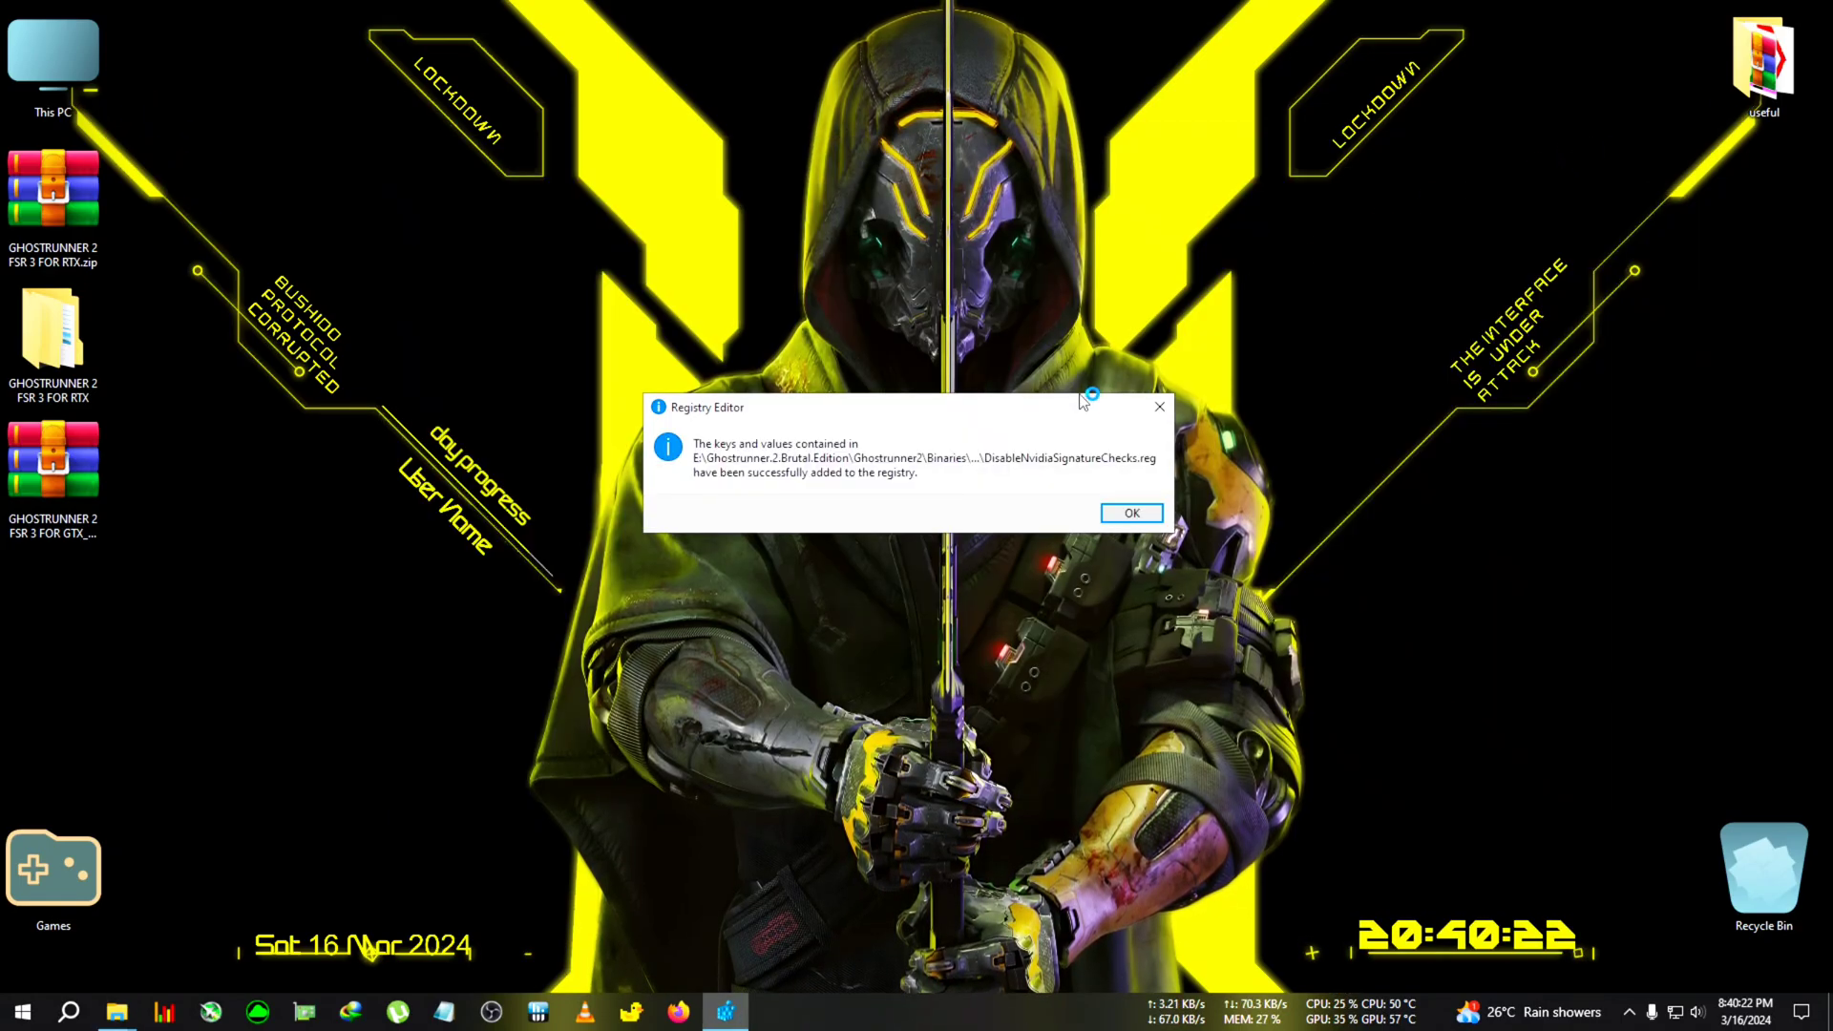
click(1129, 513)
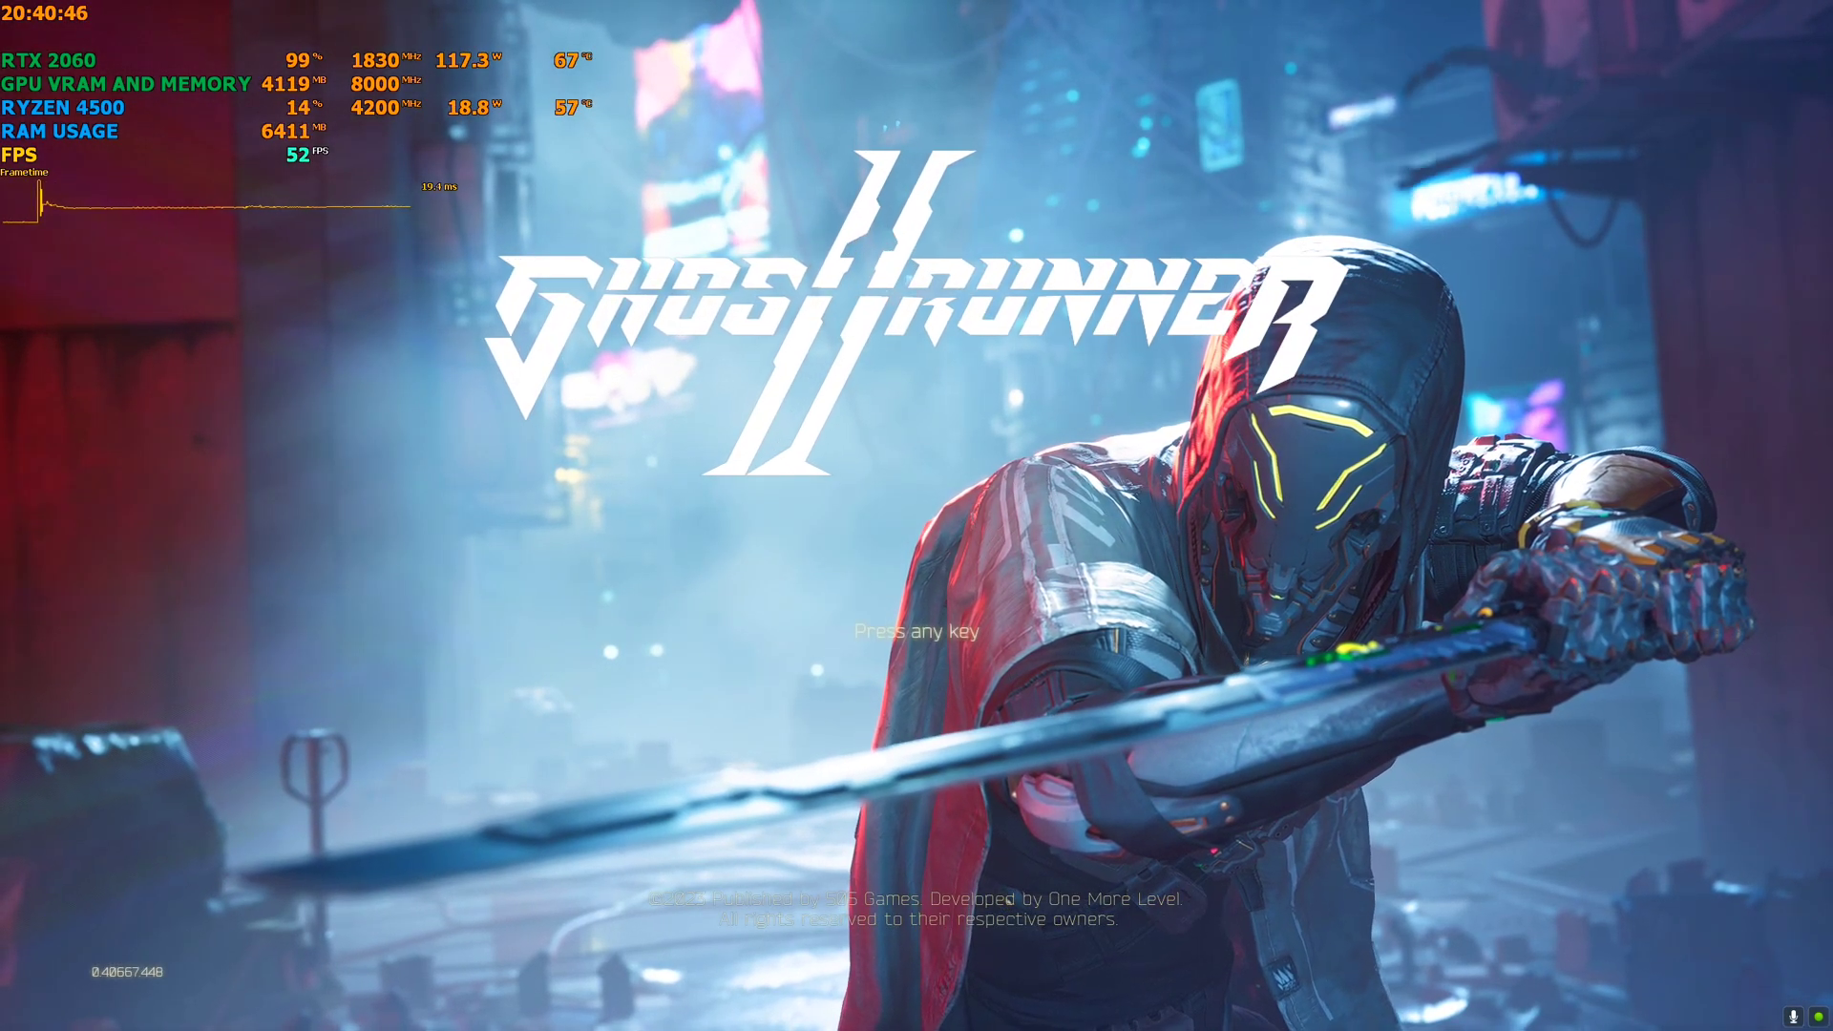
Pass the title screen, choose PLAY, continue the saved campaign and walk forward
key(Return)
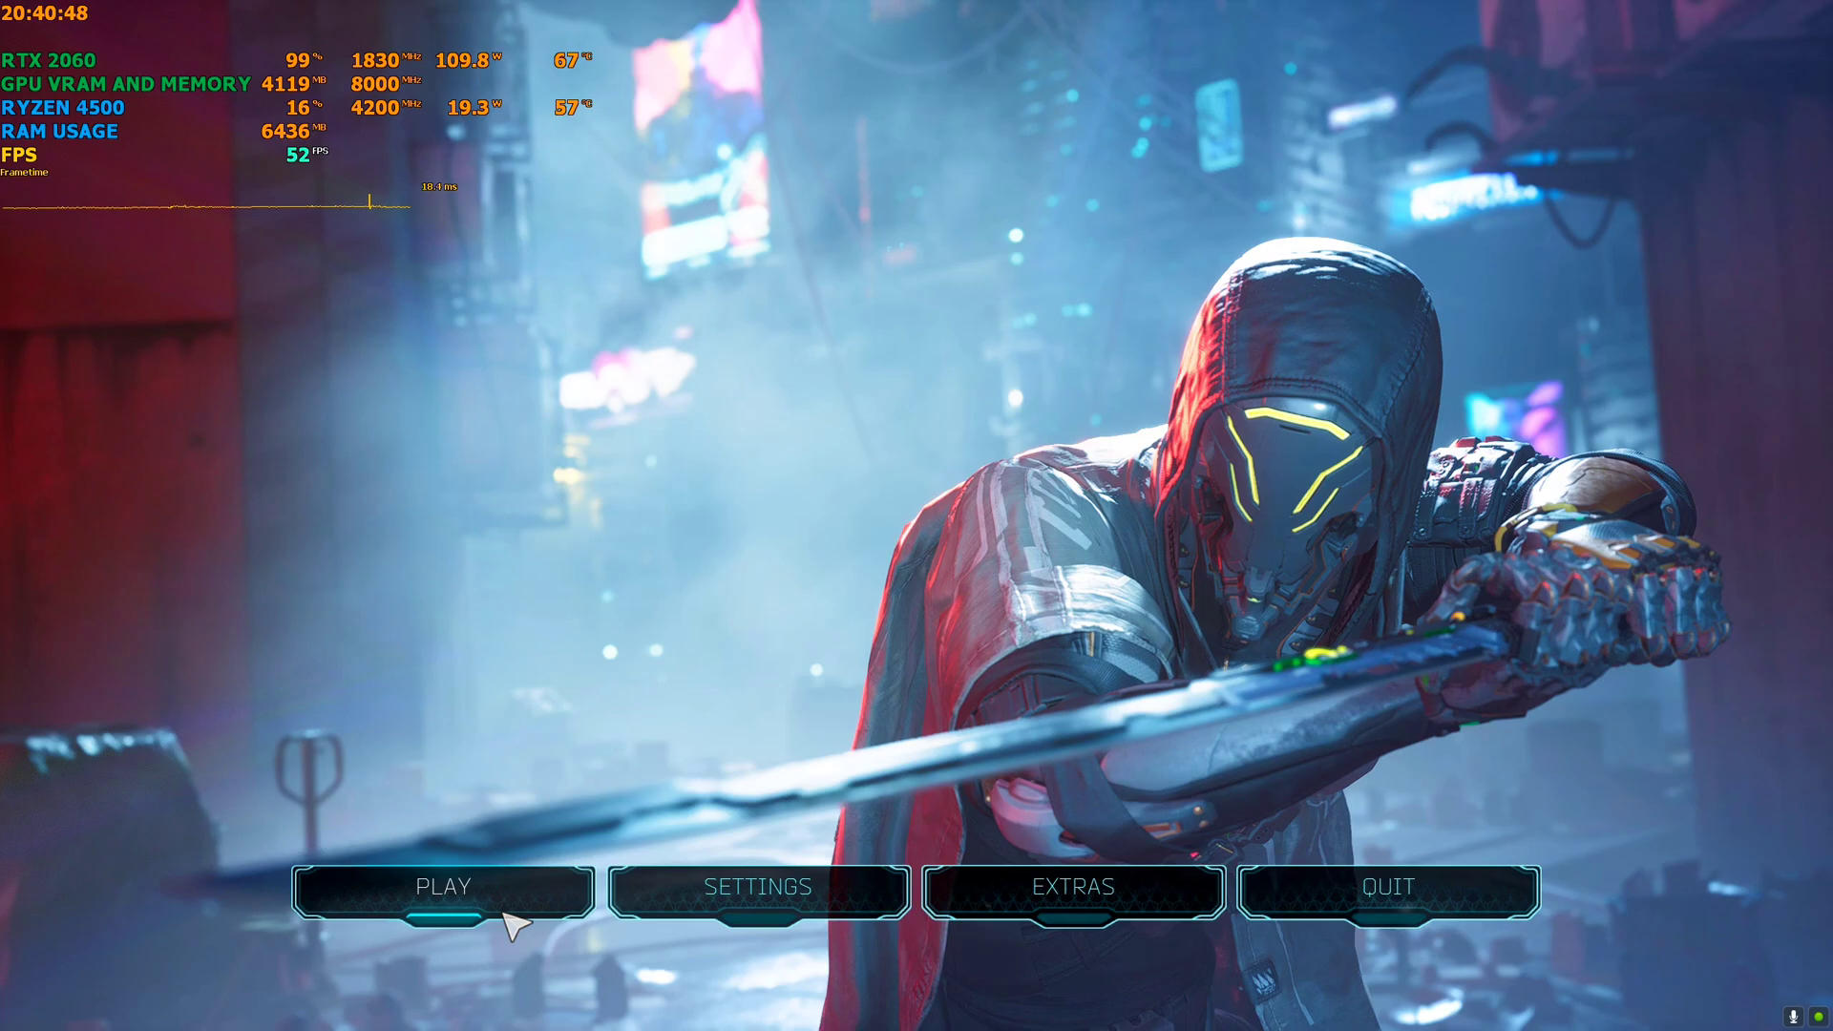
click(509, 924)
click(456, 644)
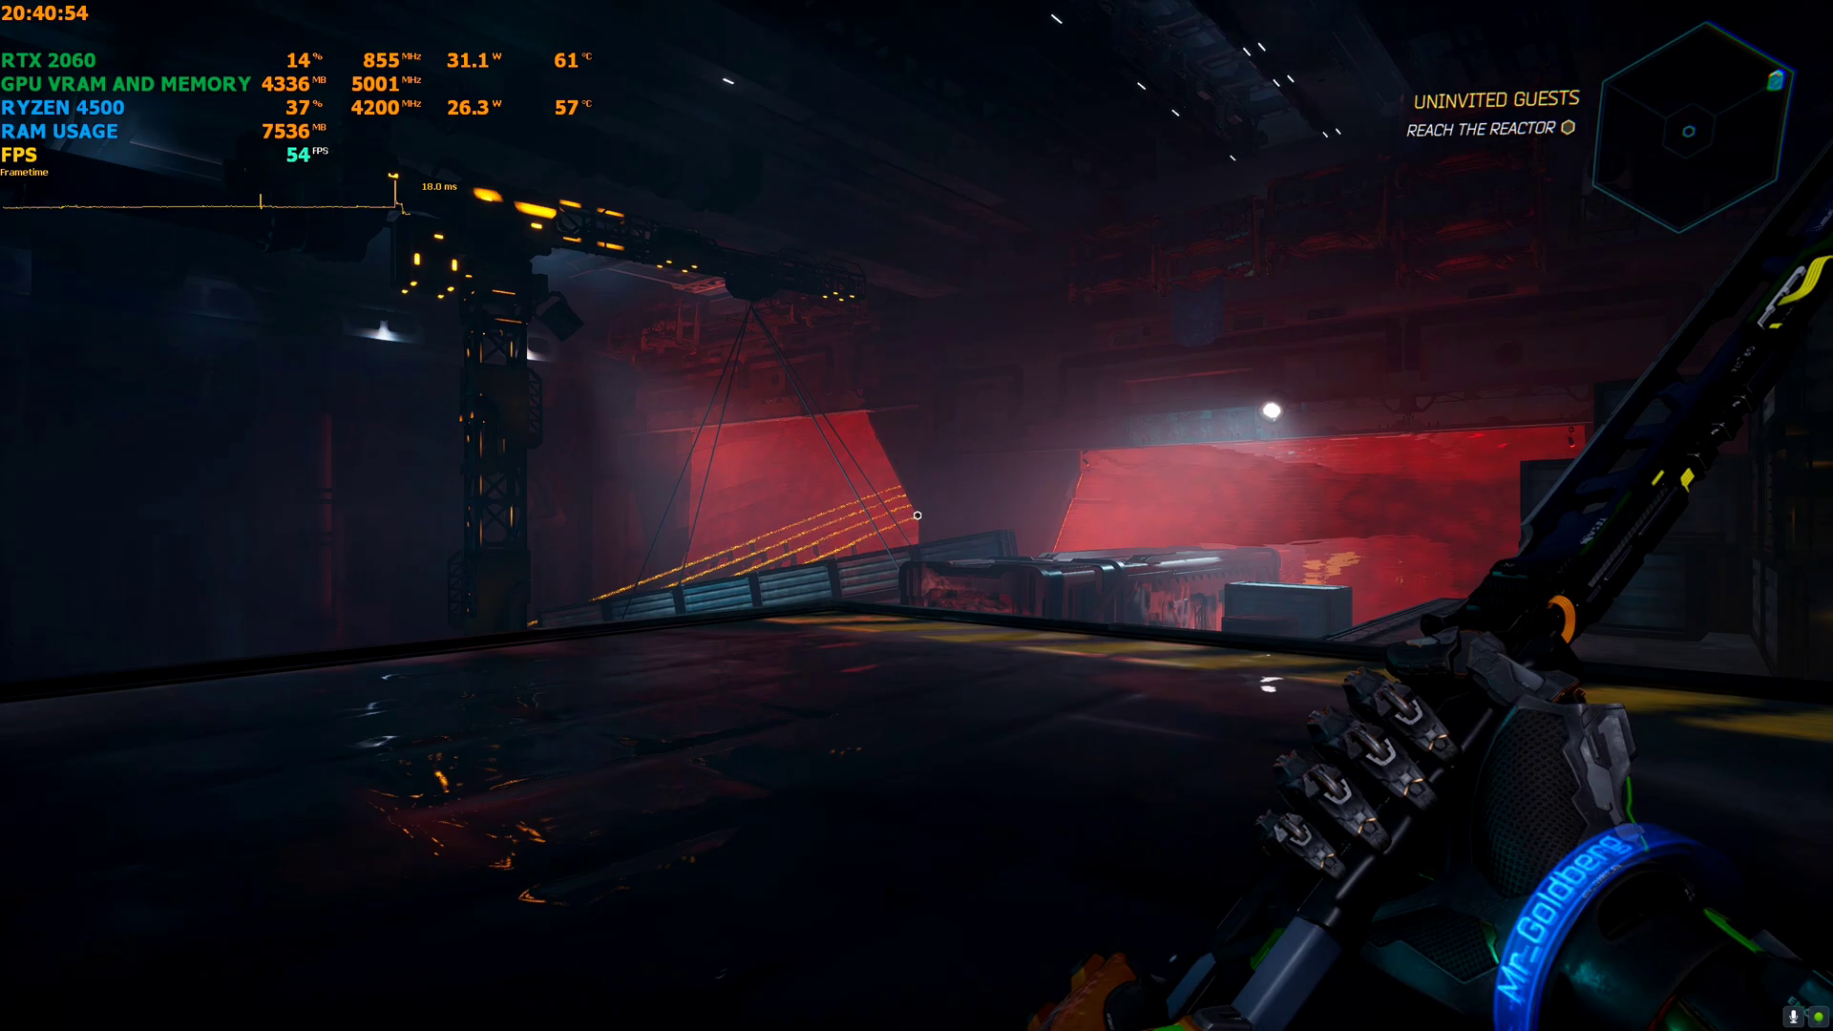
key(w)
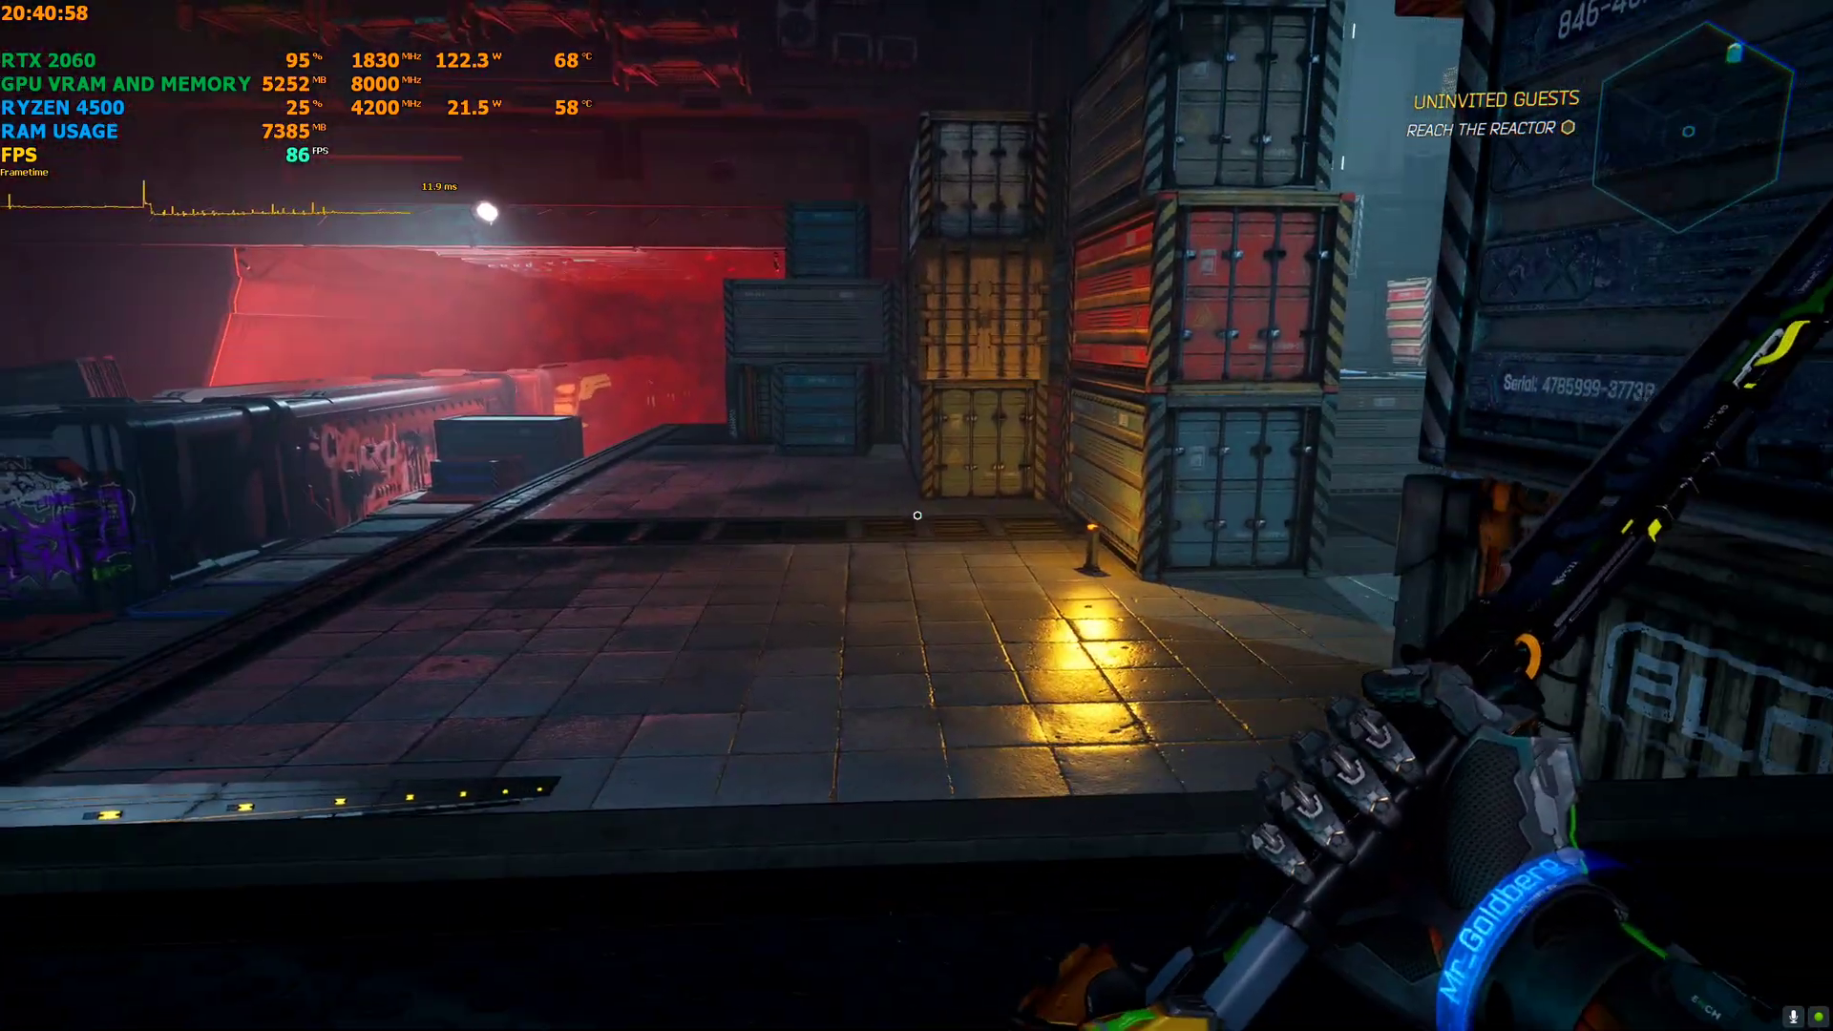
Turn on Nvidia DLSS and frame generation in the Video settings, then resume
key(Escape)
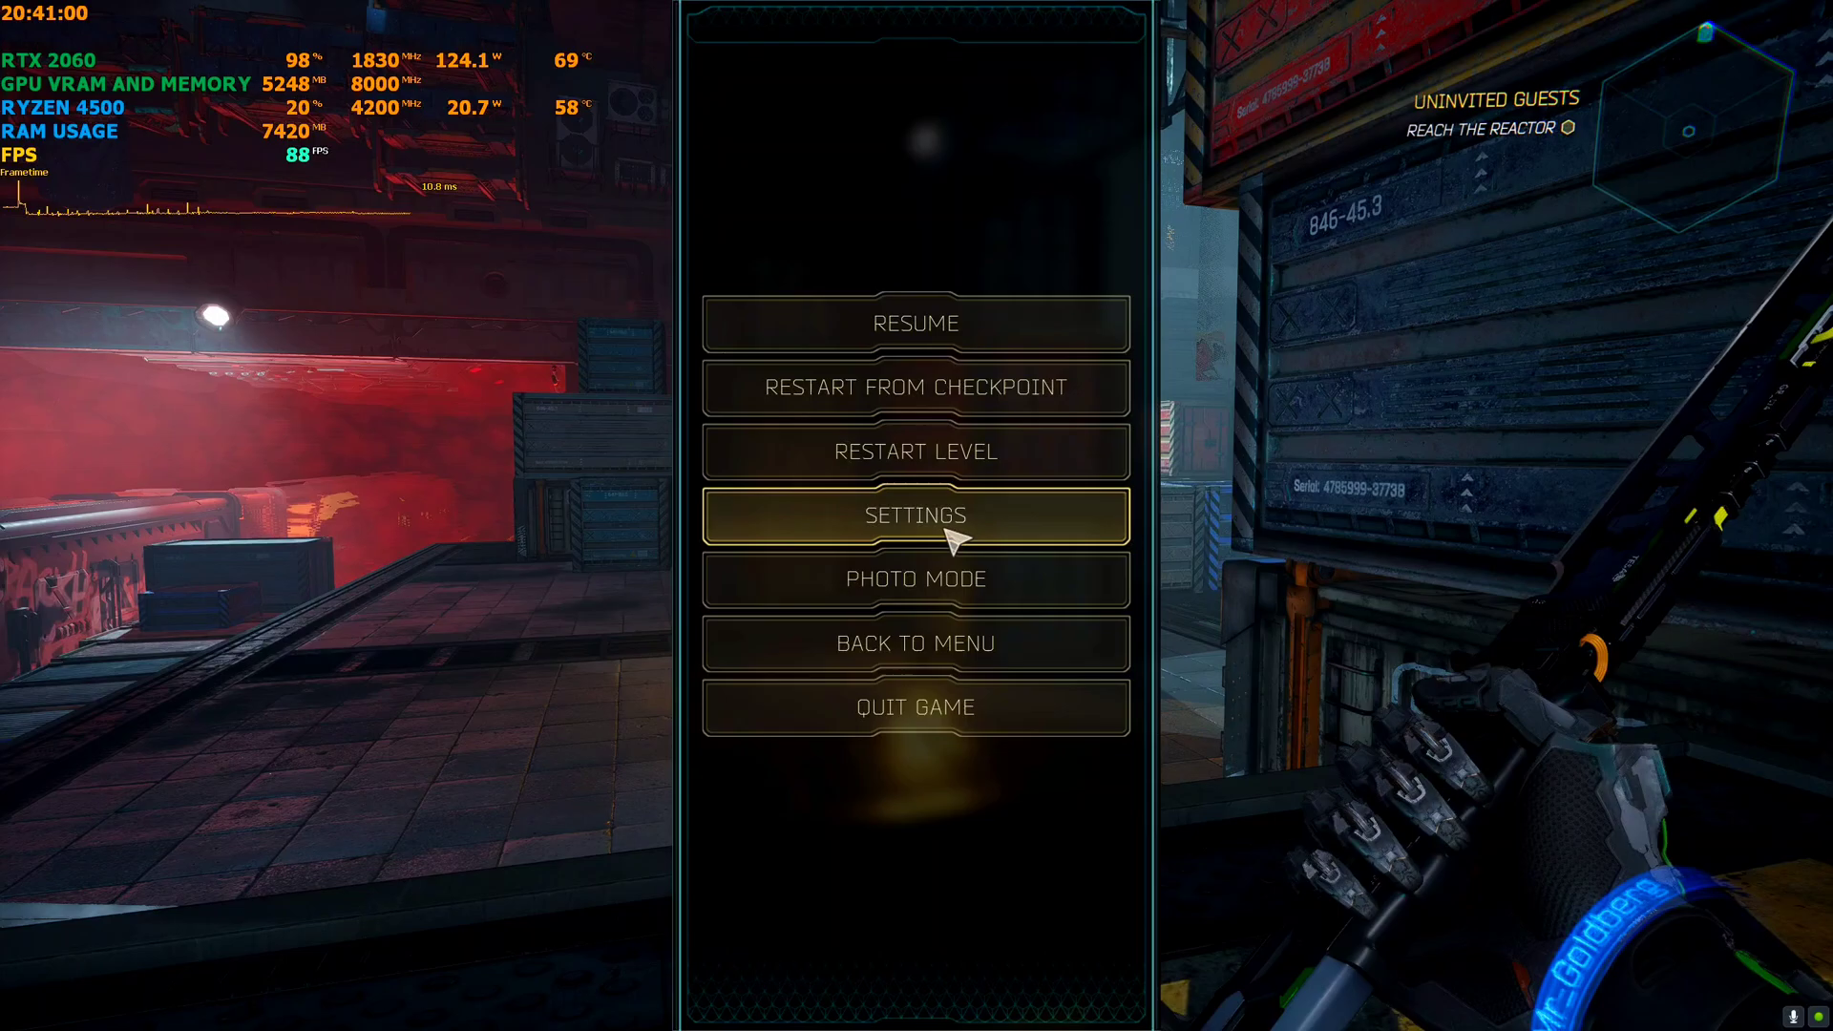
click(943, 525)
click(812, 201)
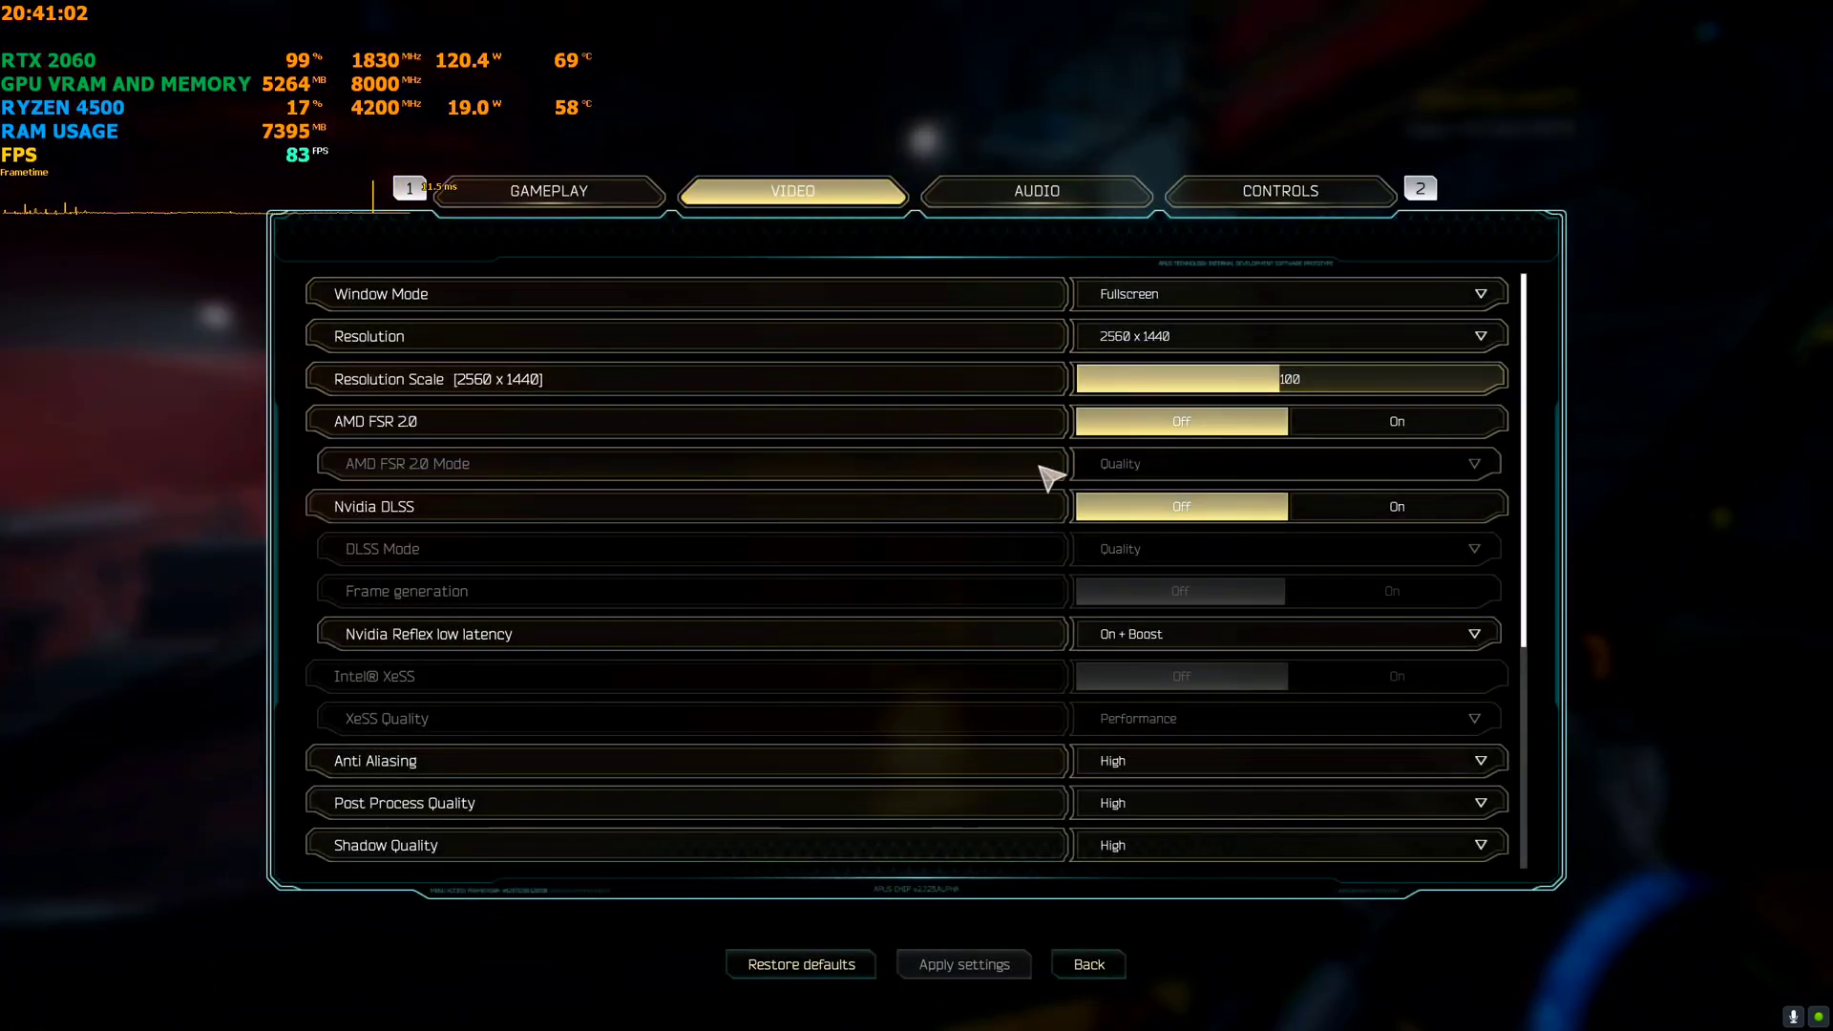
click(1370, 520)
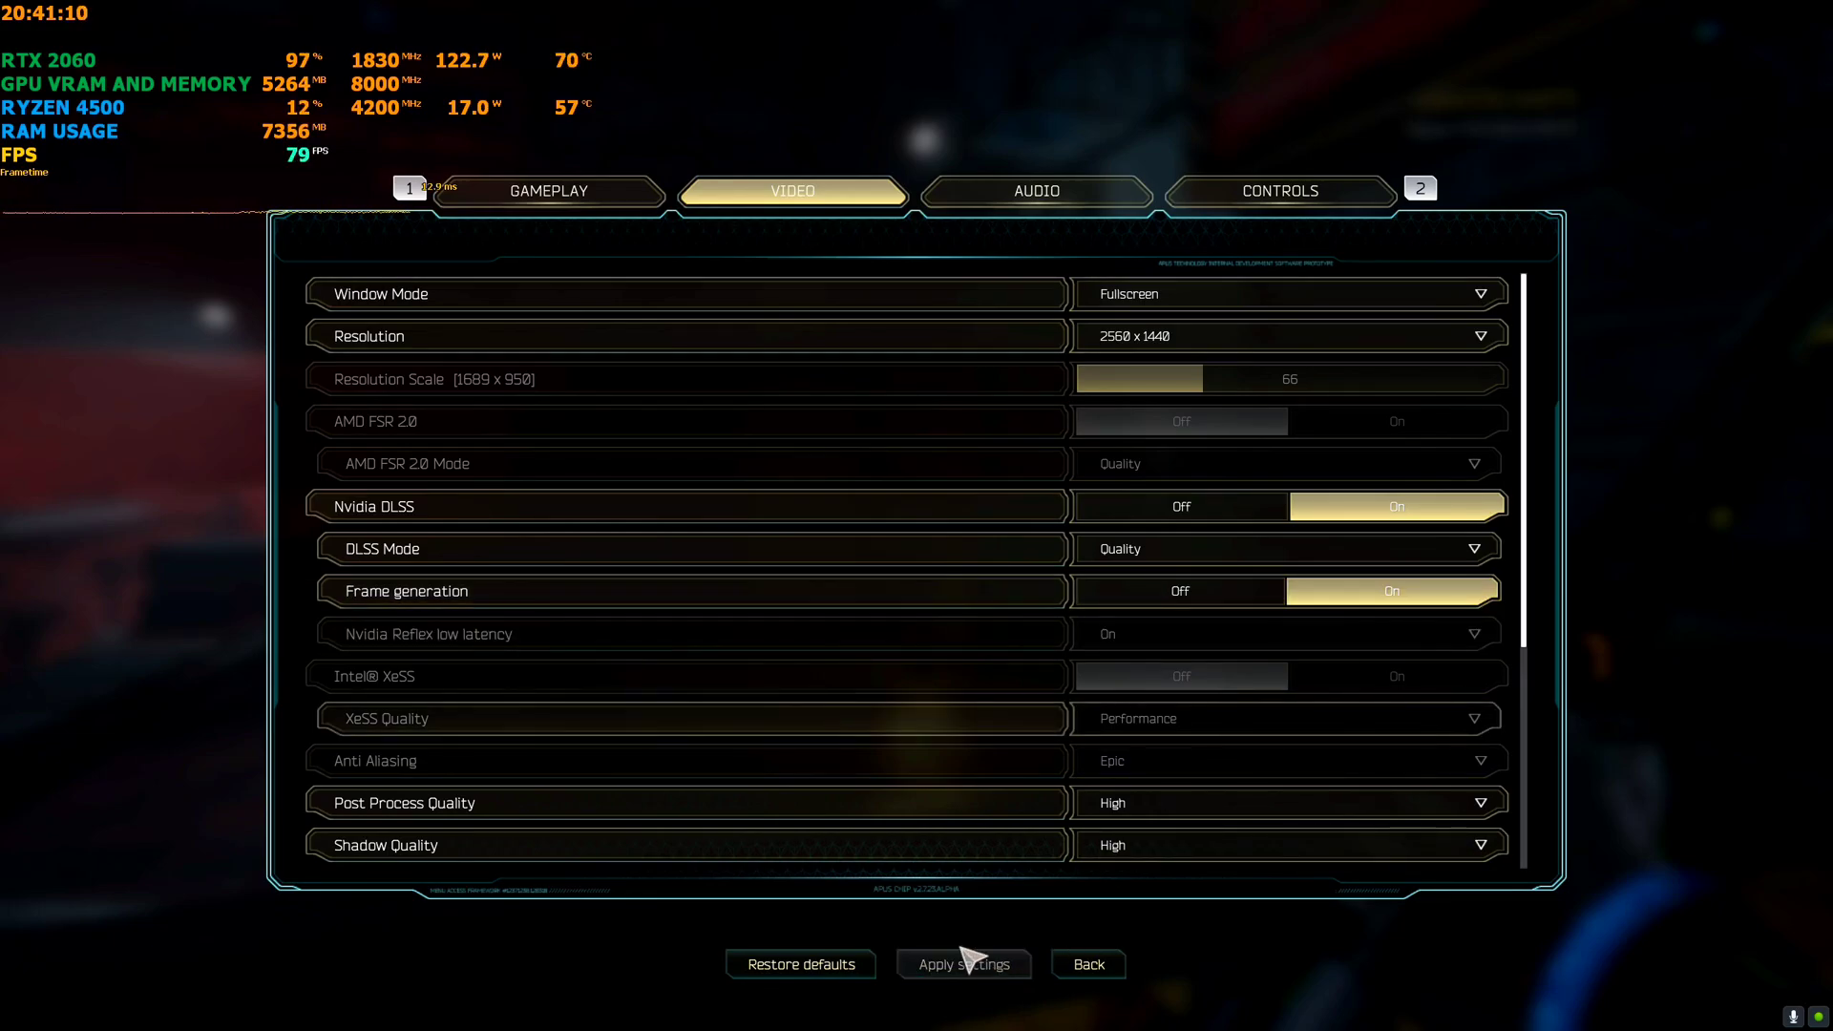
key(Escape)
key(Escape)
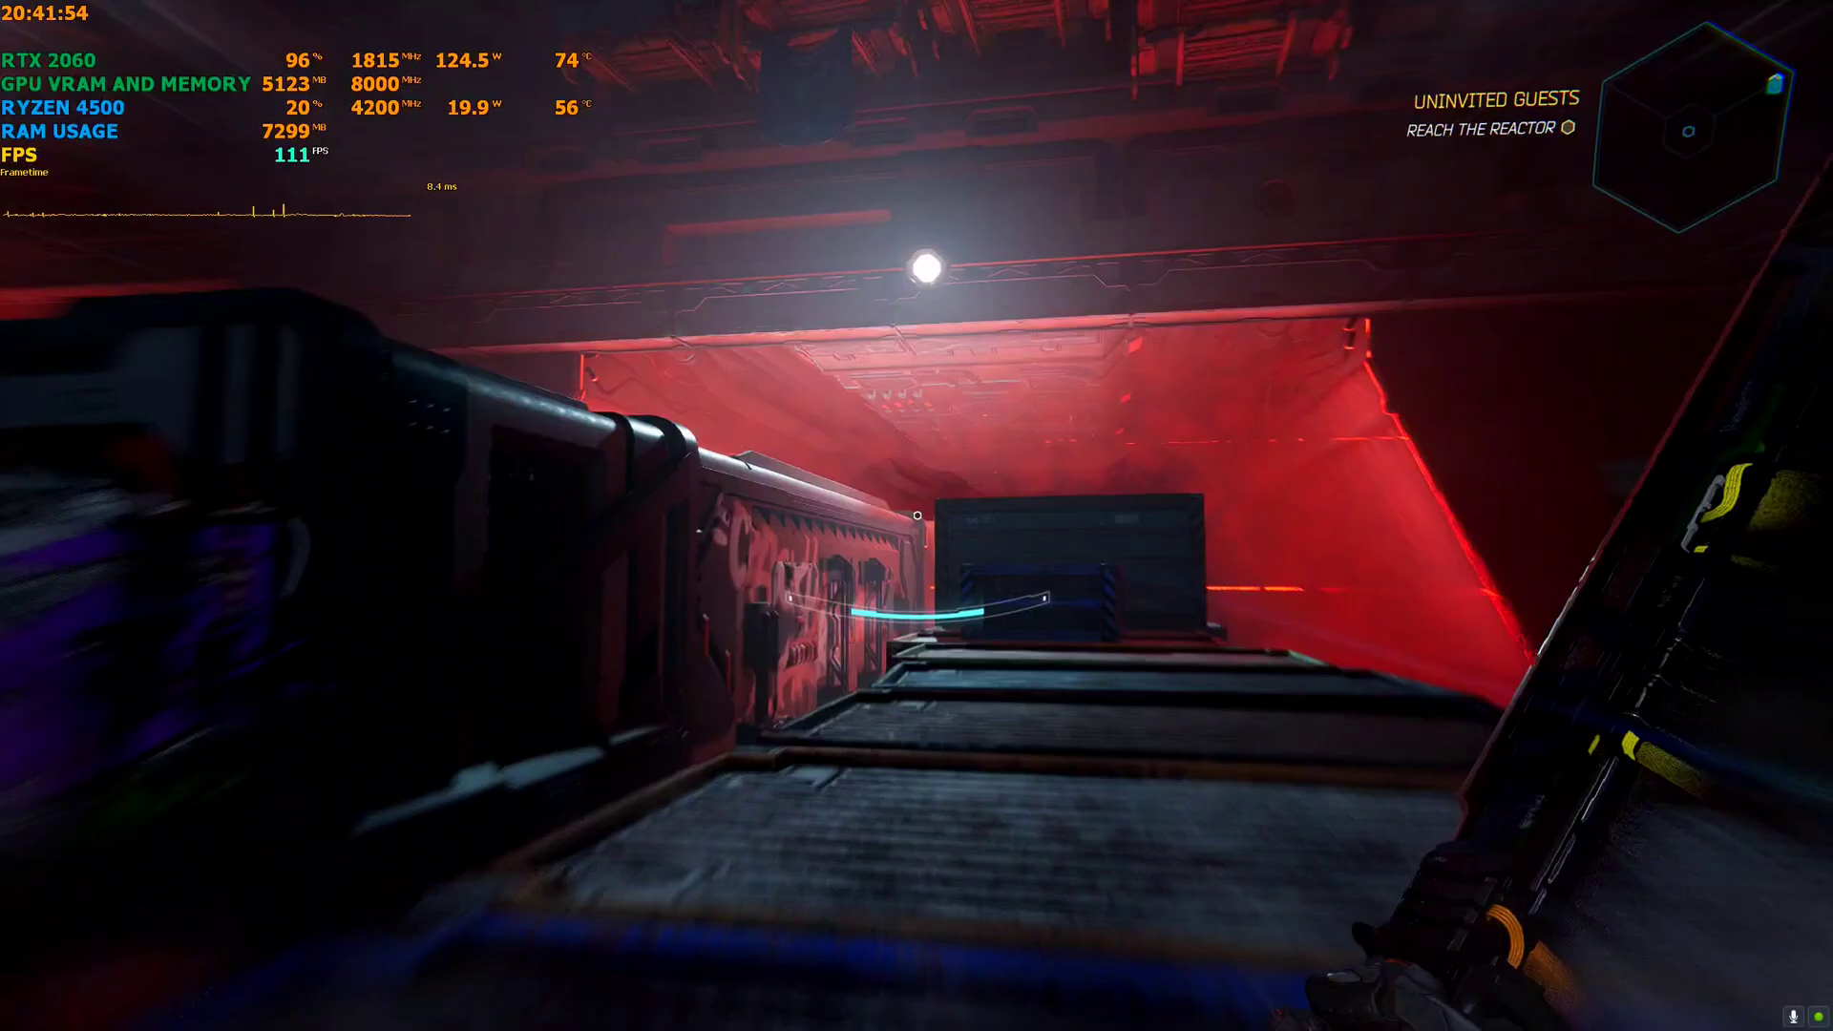
Climb over the dark containers and head down the corridor to the striped floor
key(space)
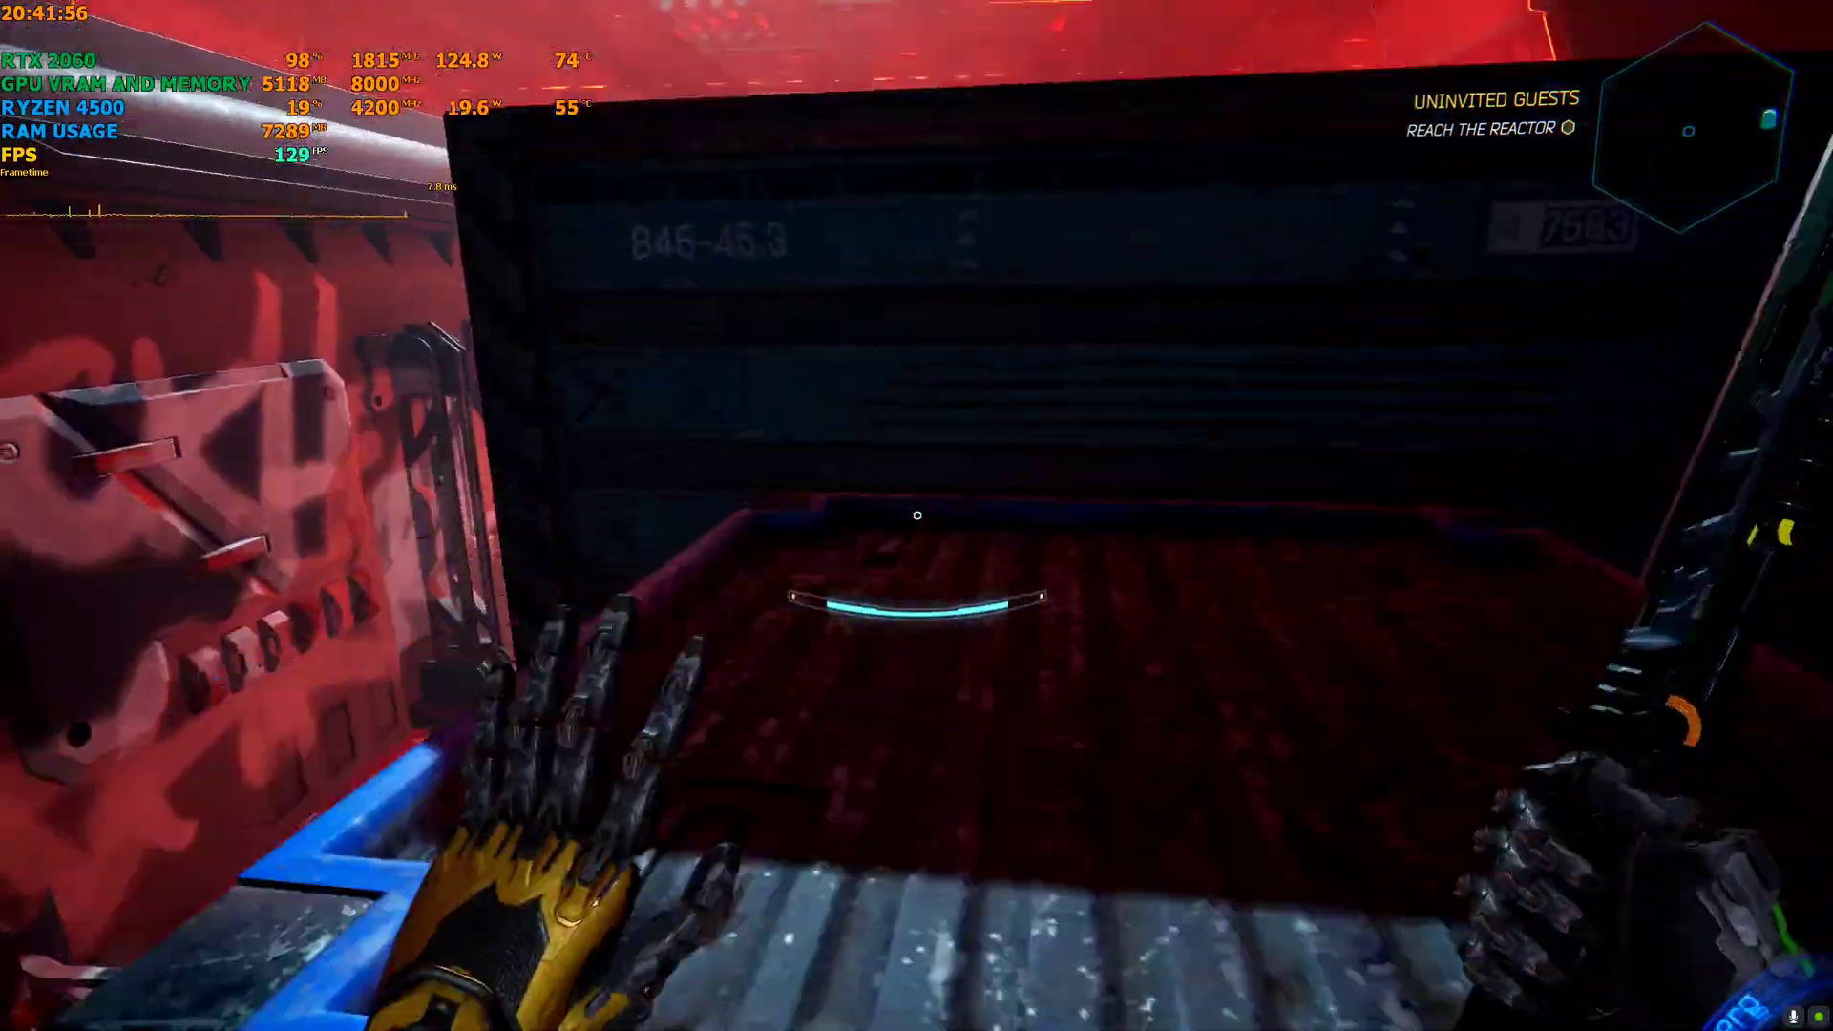
key(space)
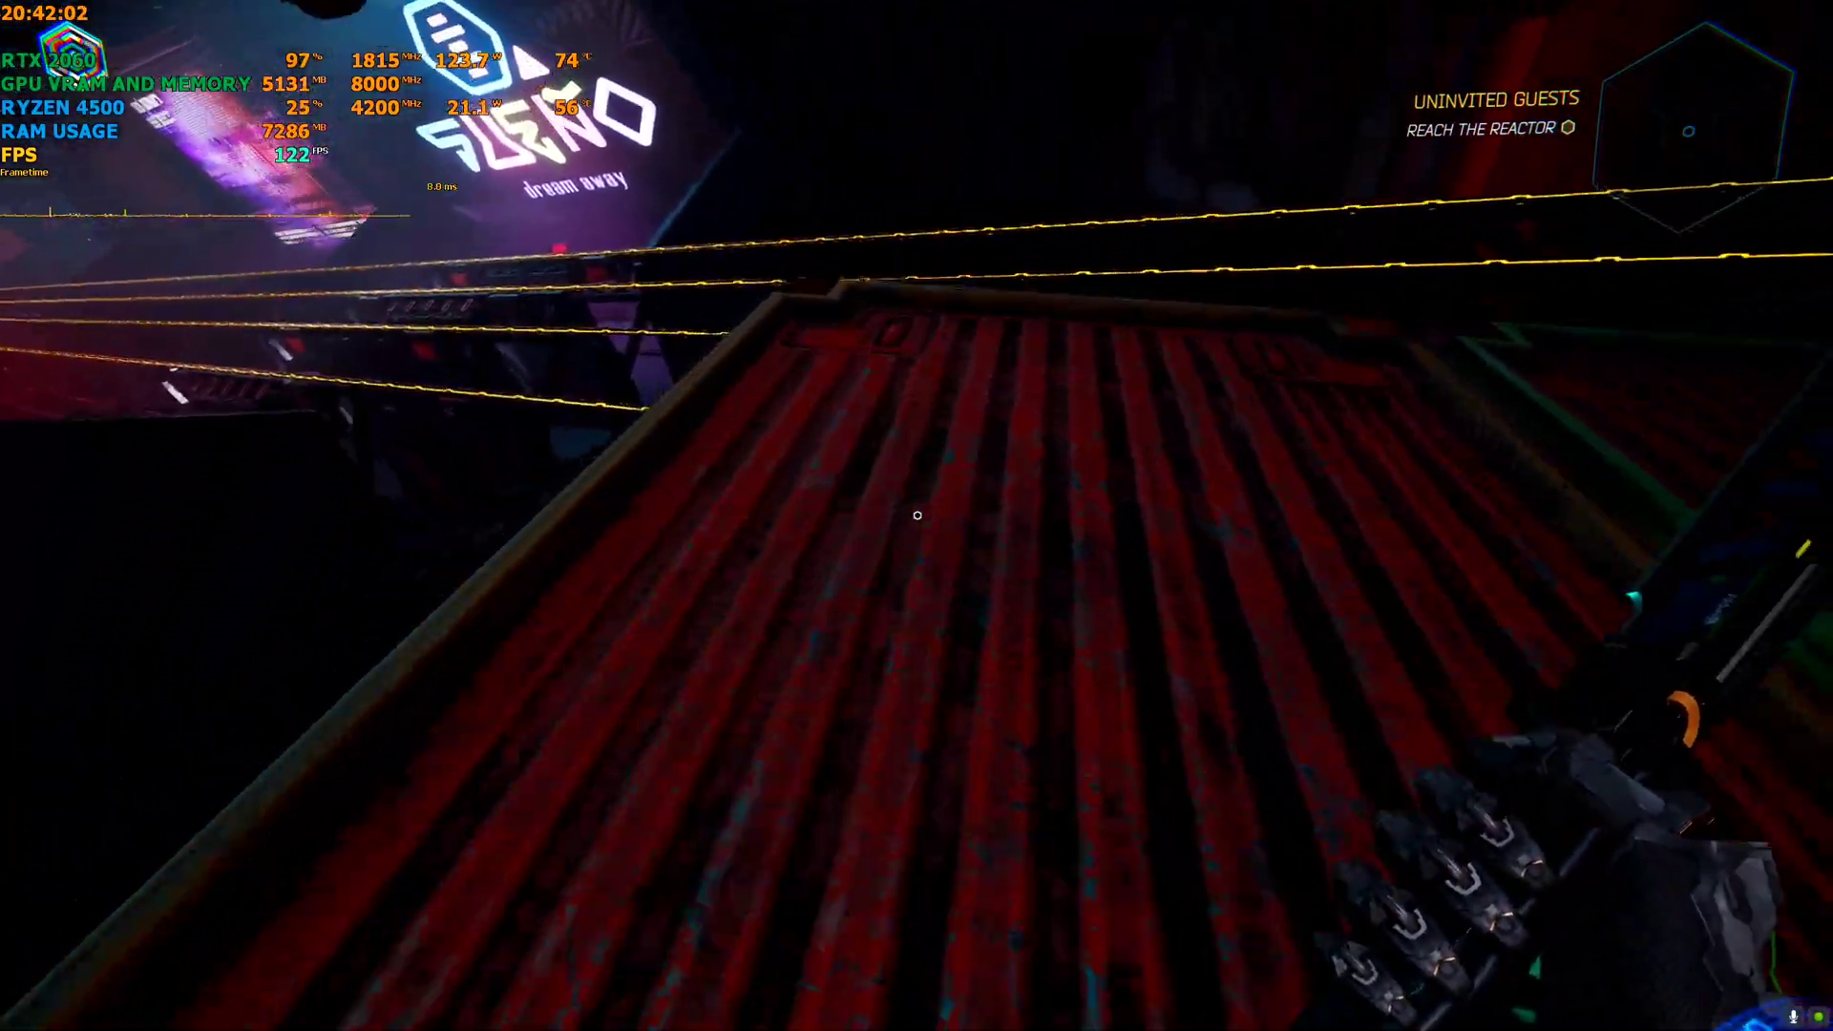
key(space)
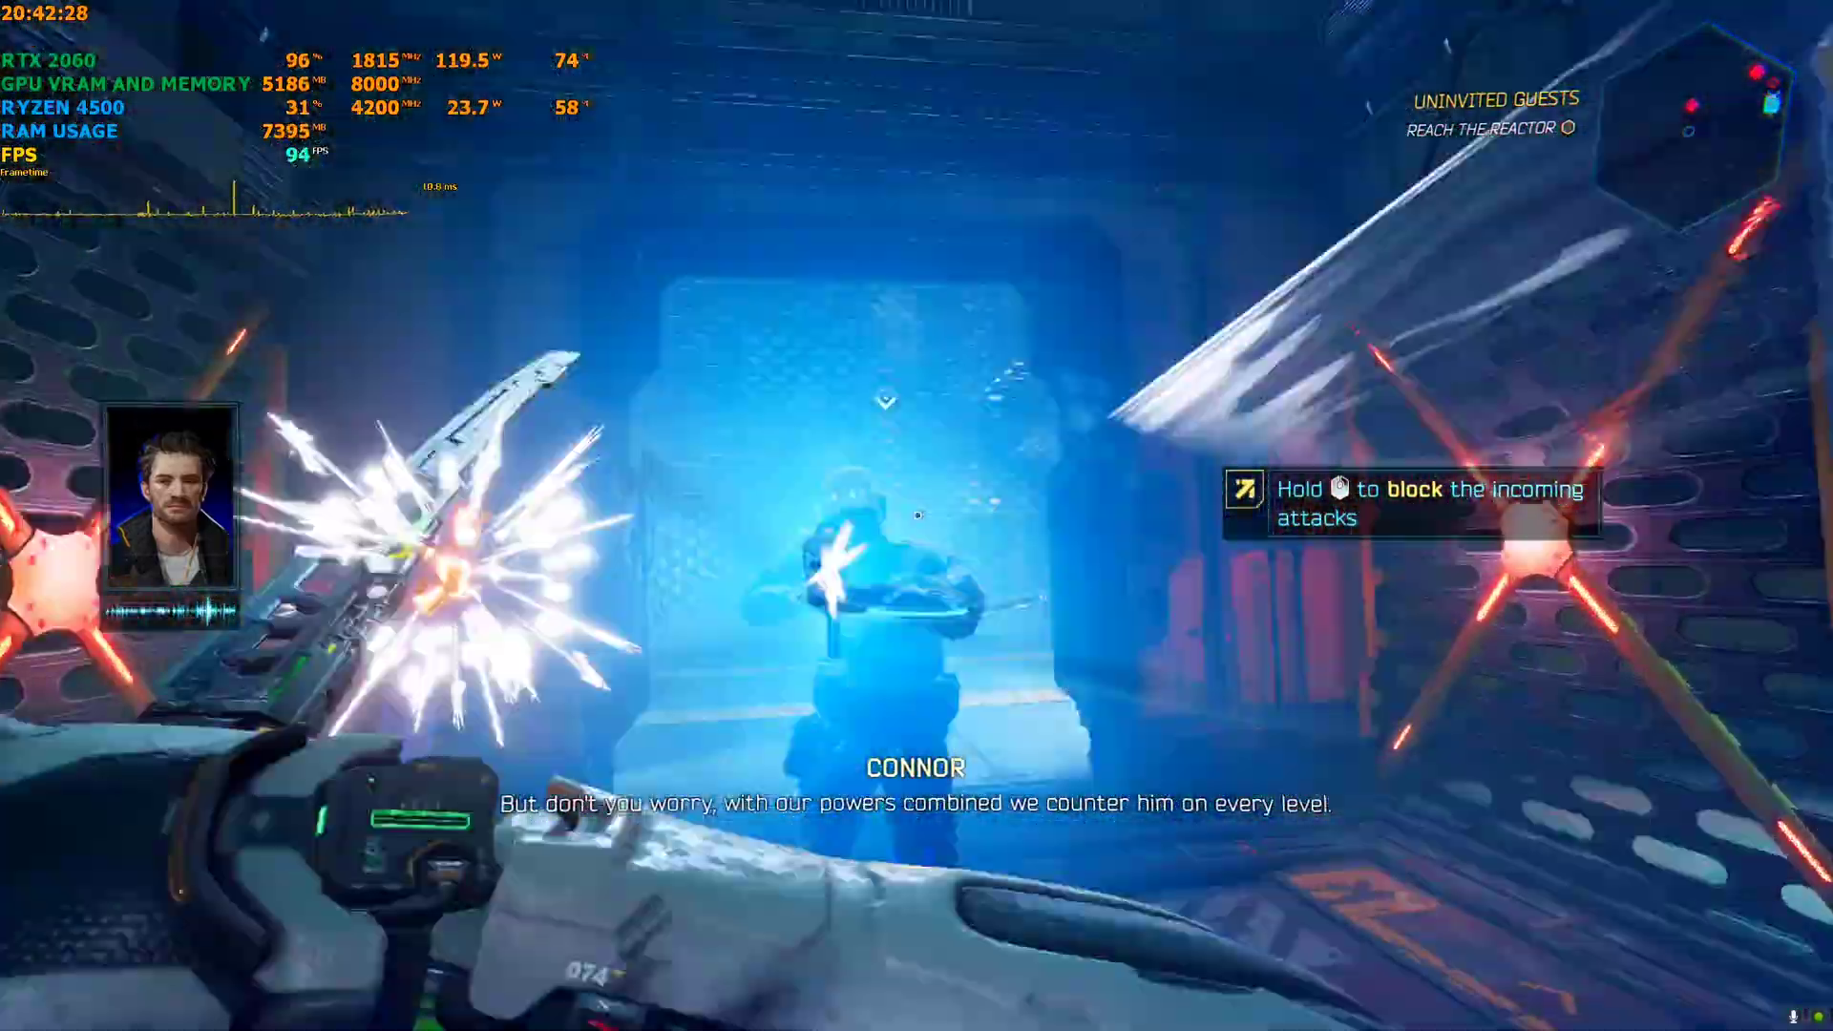
key(w)
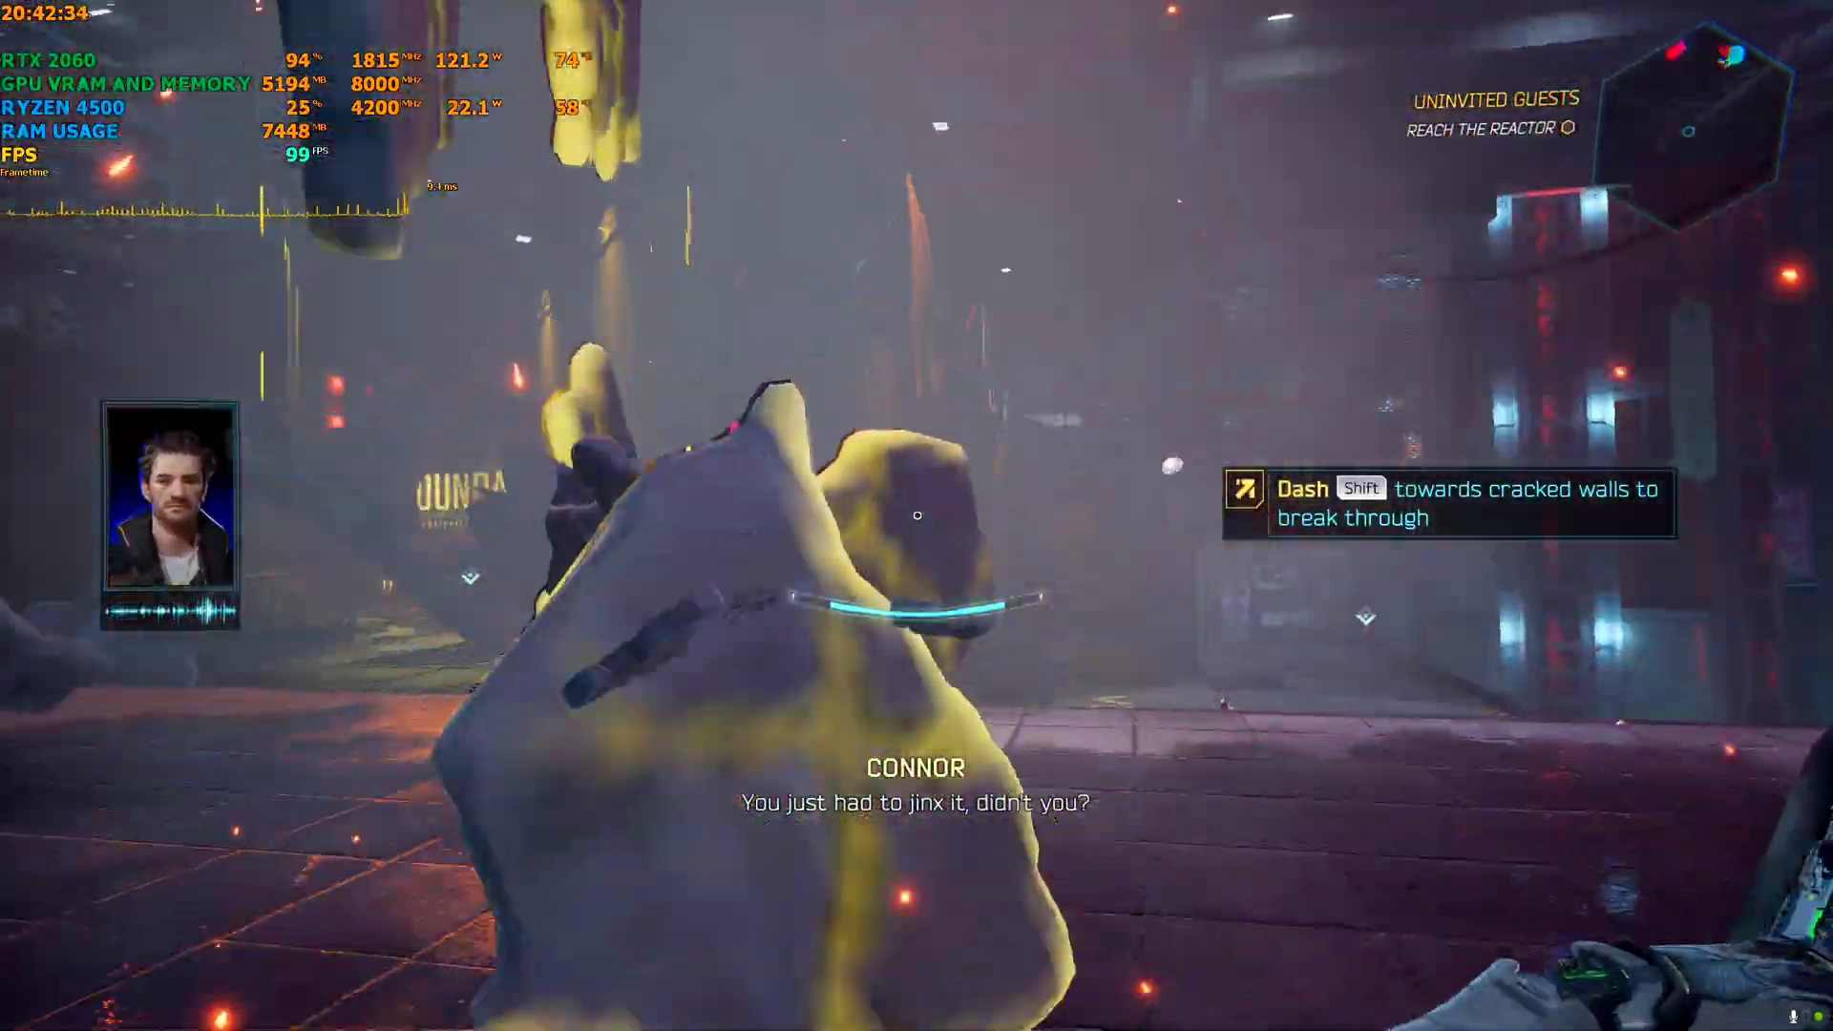
key(w)
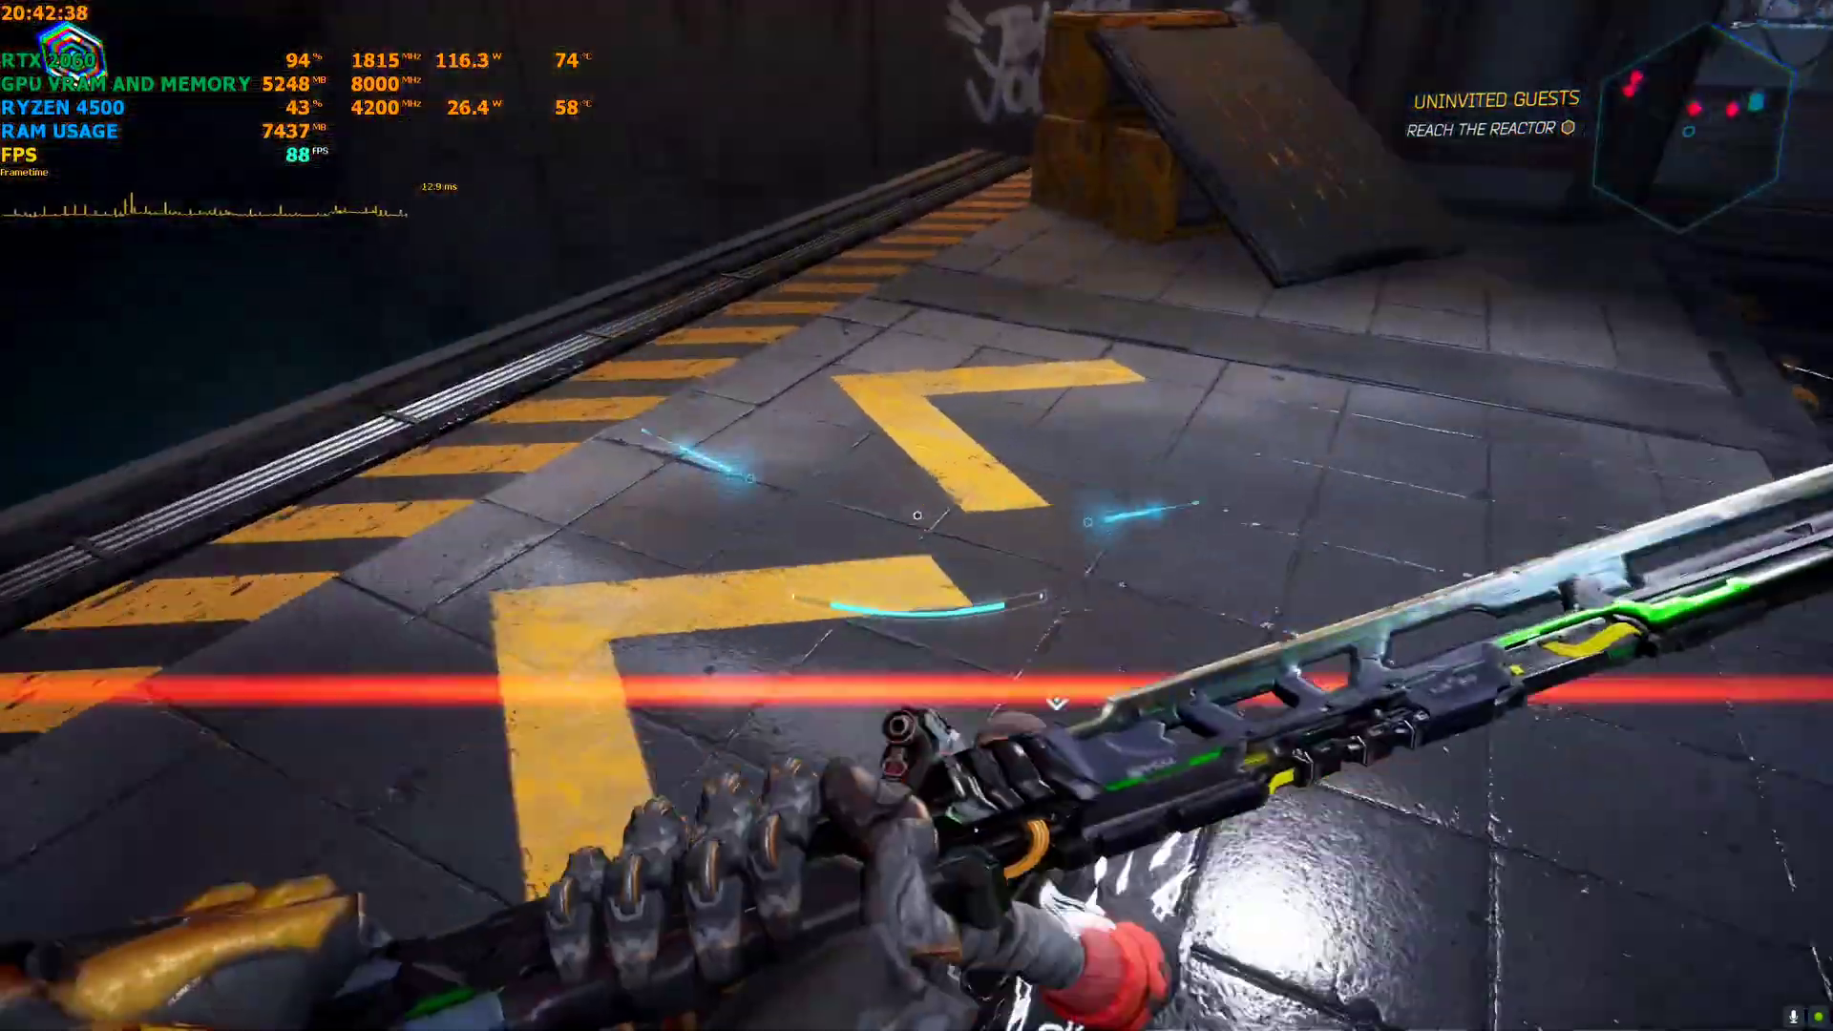
Fight through the enemies, respawning once after dying, and keep running
click(917, 516)
key(r)
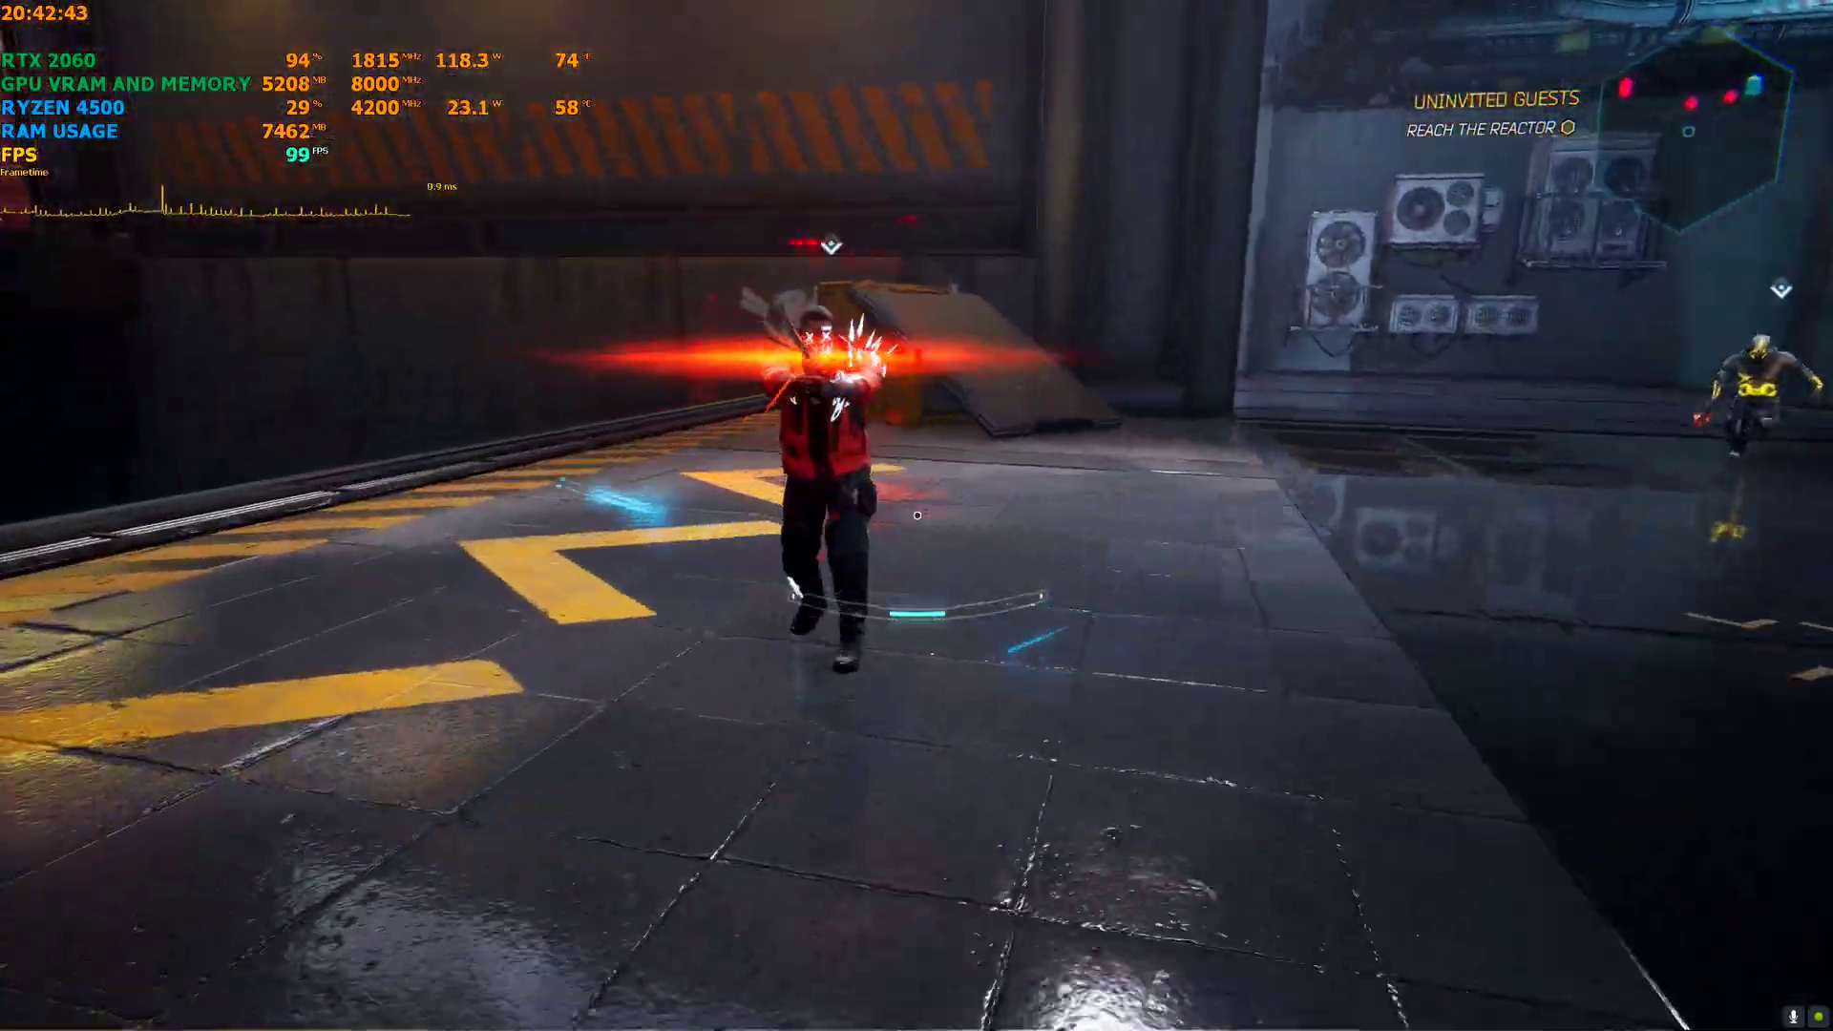
click(917, 516)
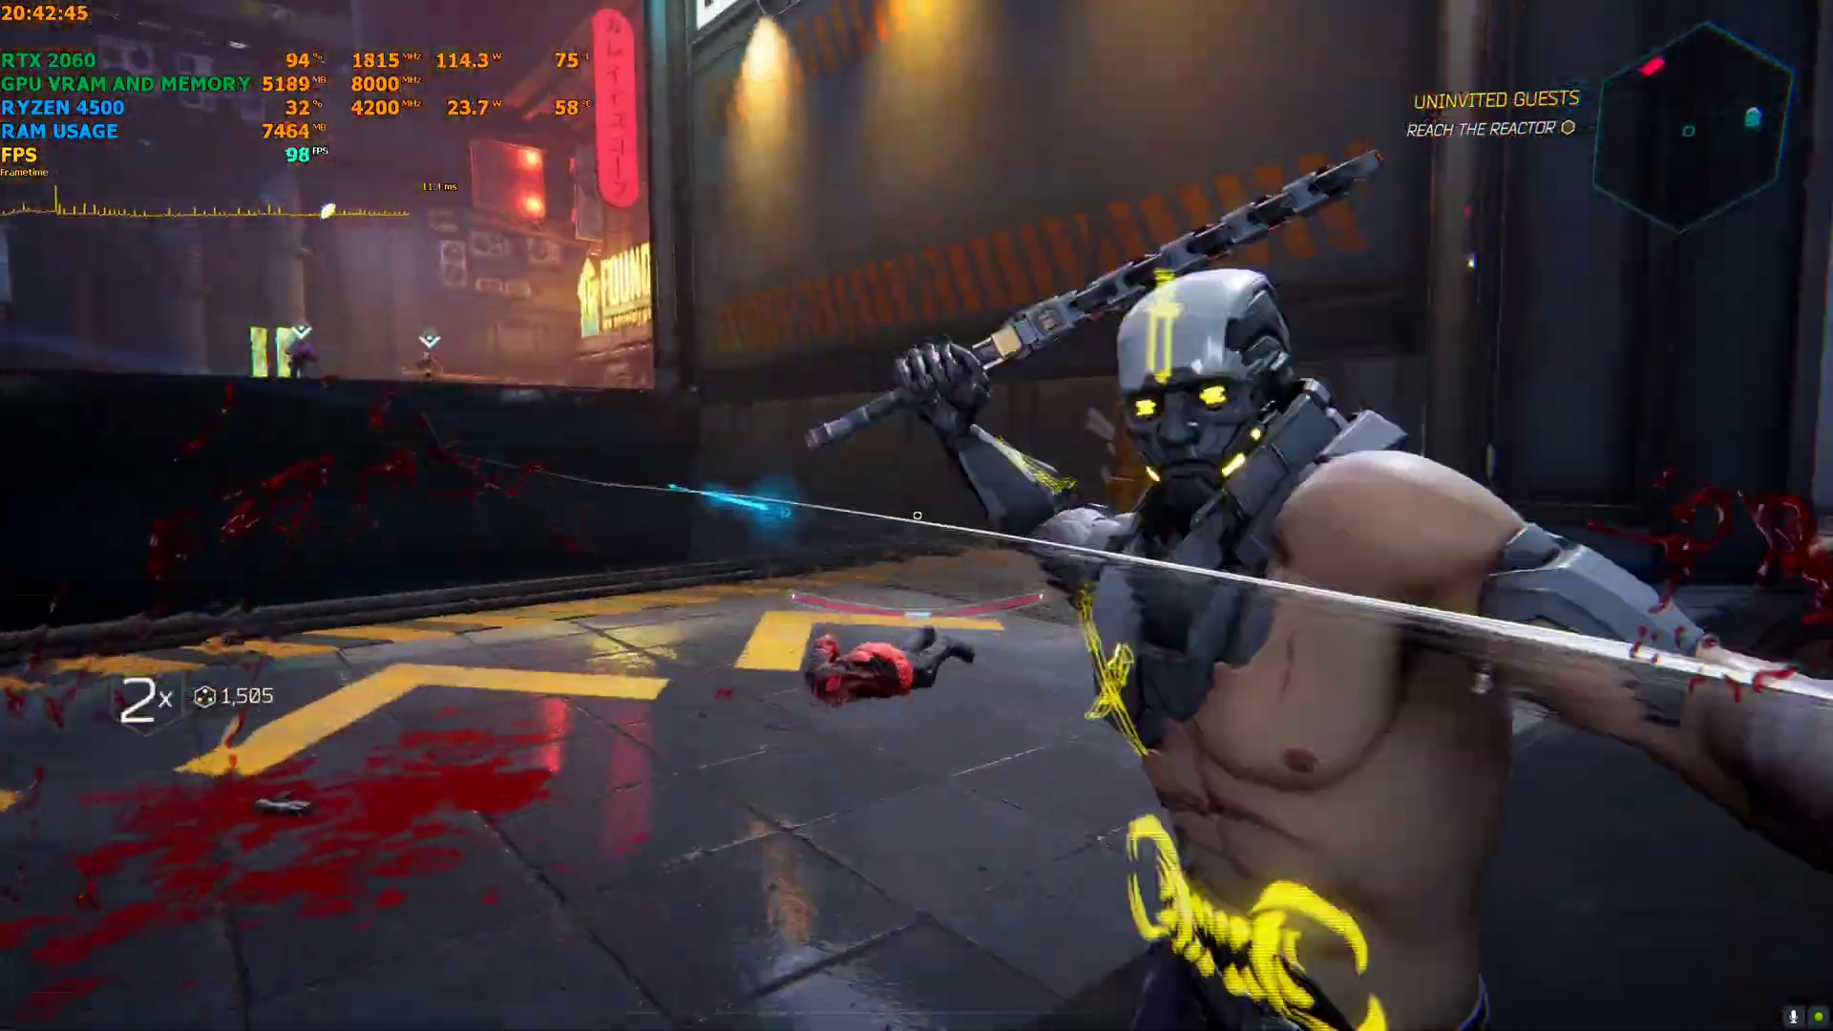
click(916, 516)
key(w)
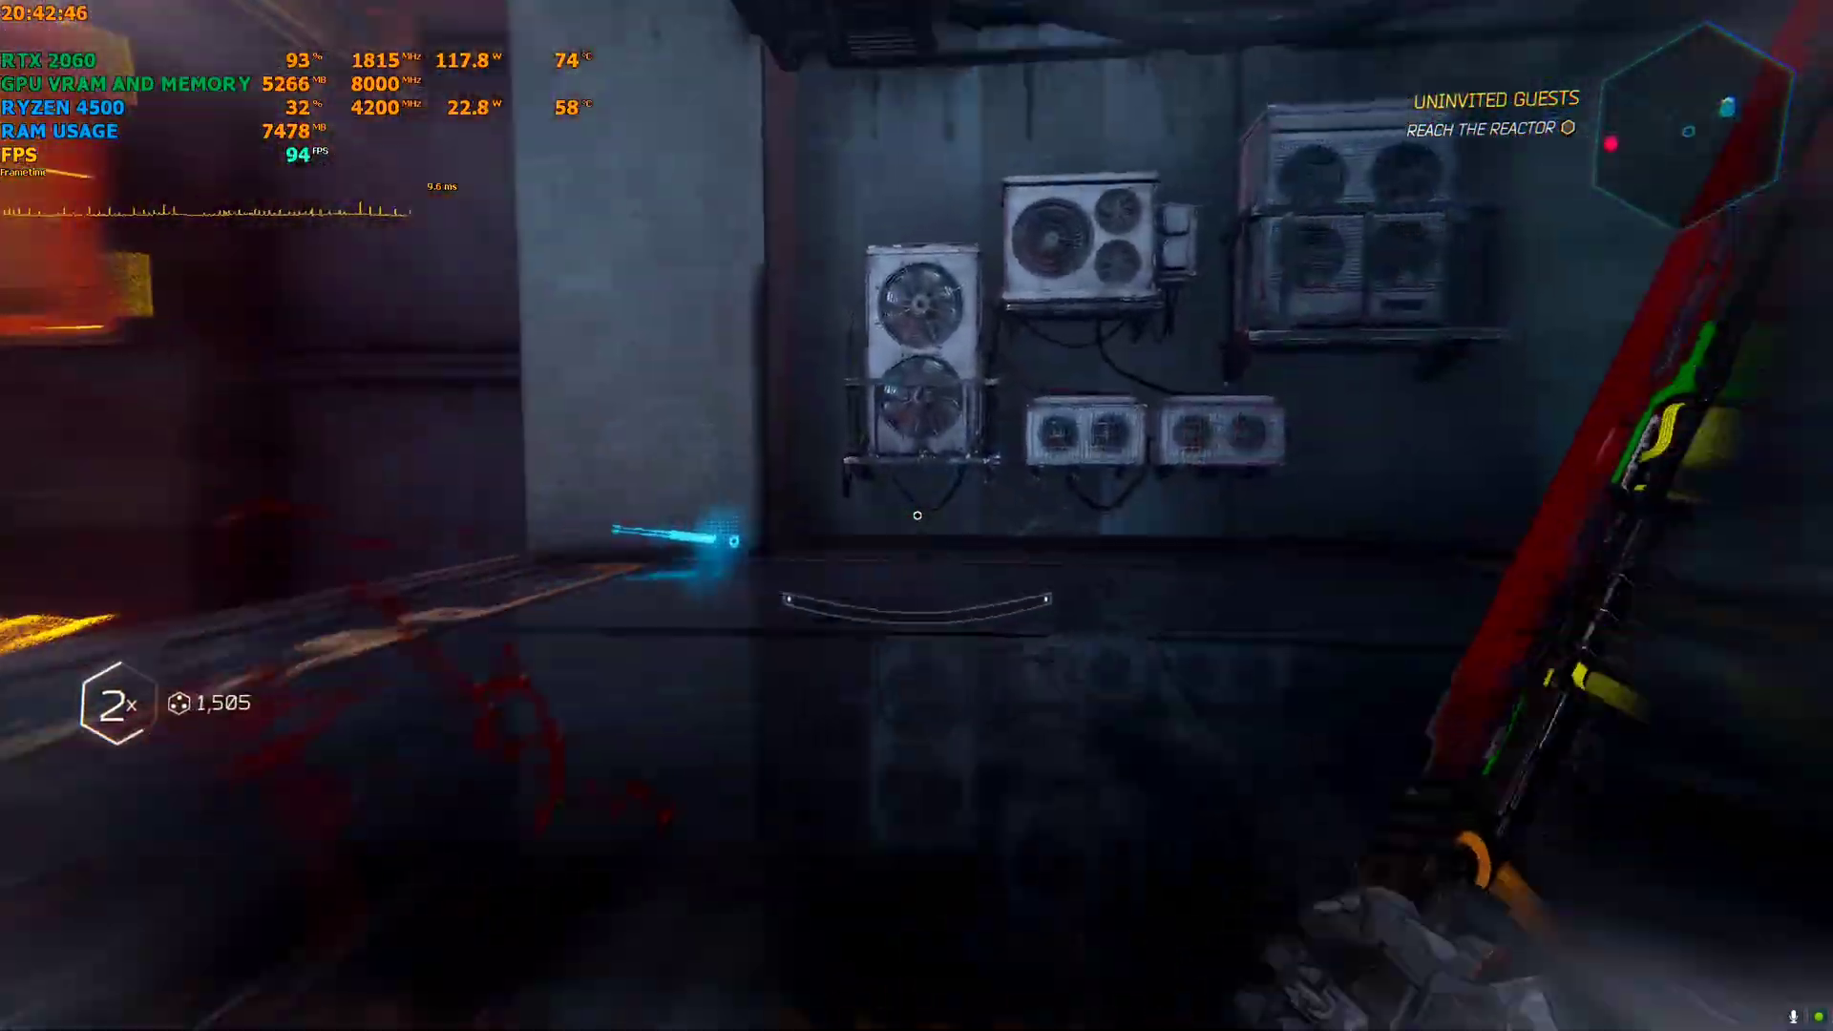
Quit the game to the desktop from the pause menu, confirming Yes
key(Escape)
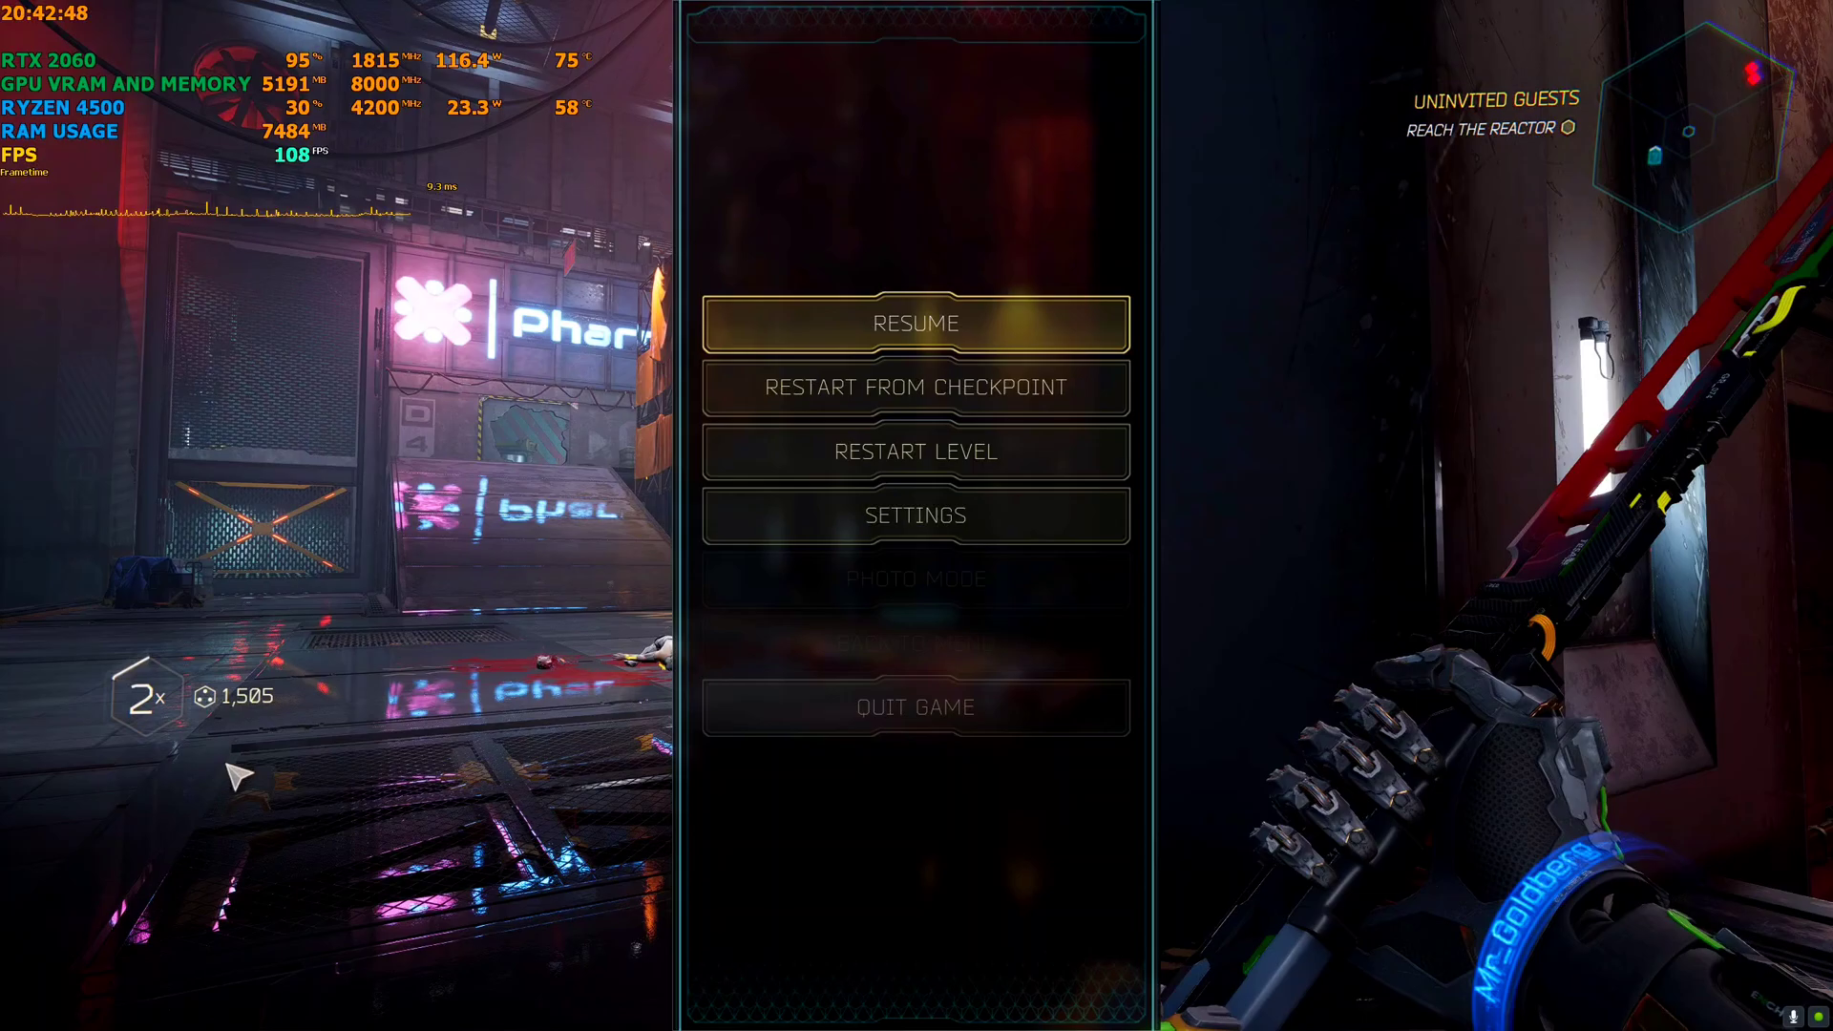
click(896, 708)
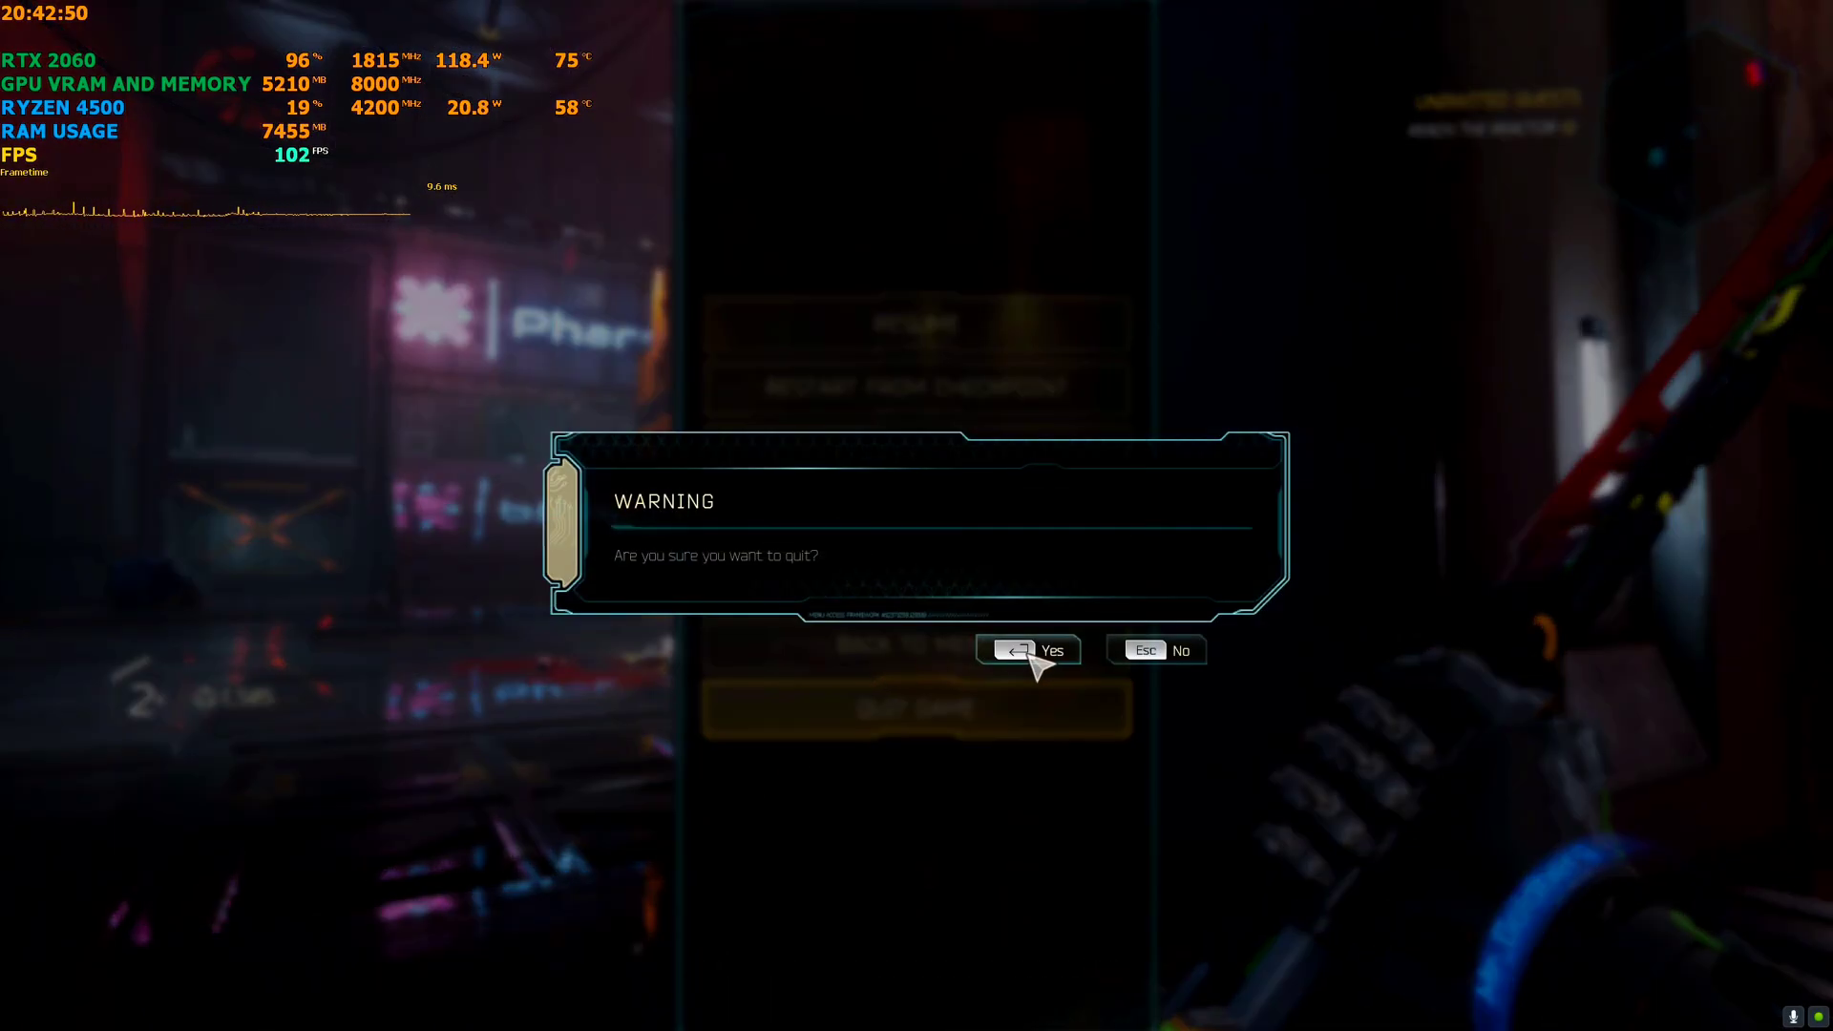
click(1033, 656)
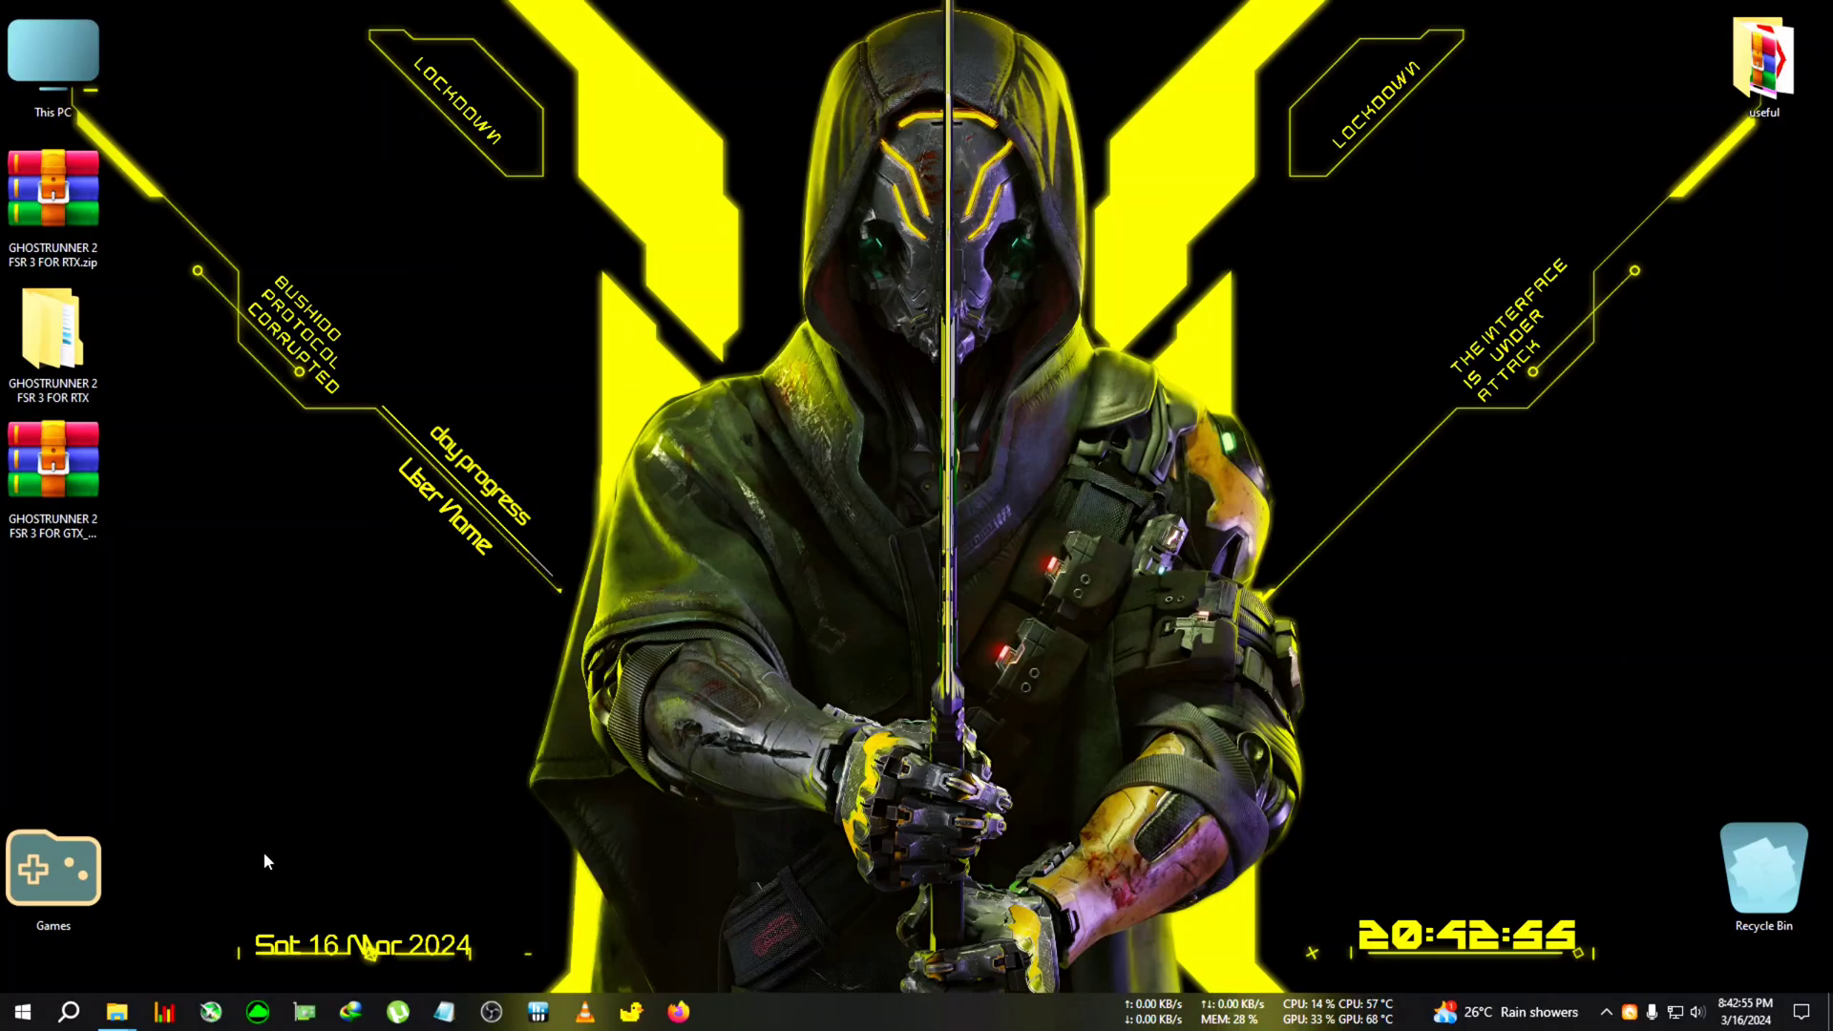
Go to the game's Win64 folder on the E: drive via This PC
double_click(67, 101)
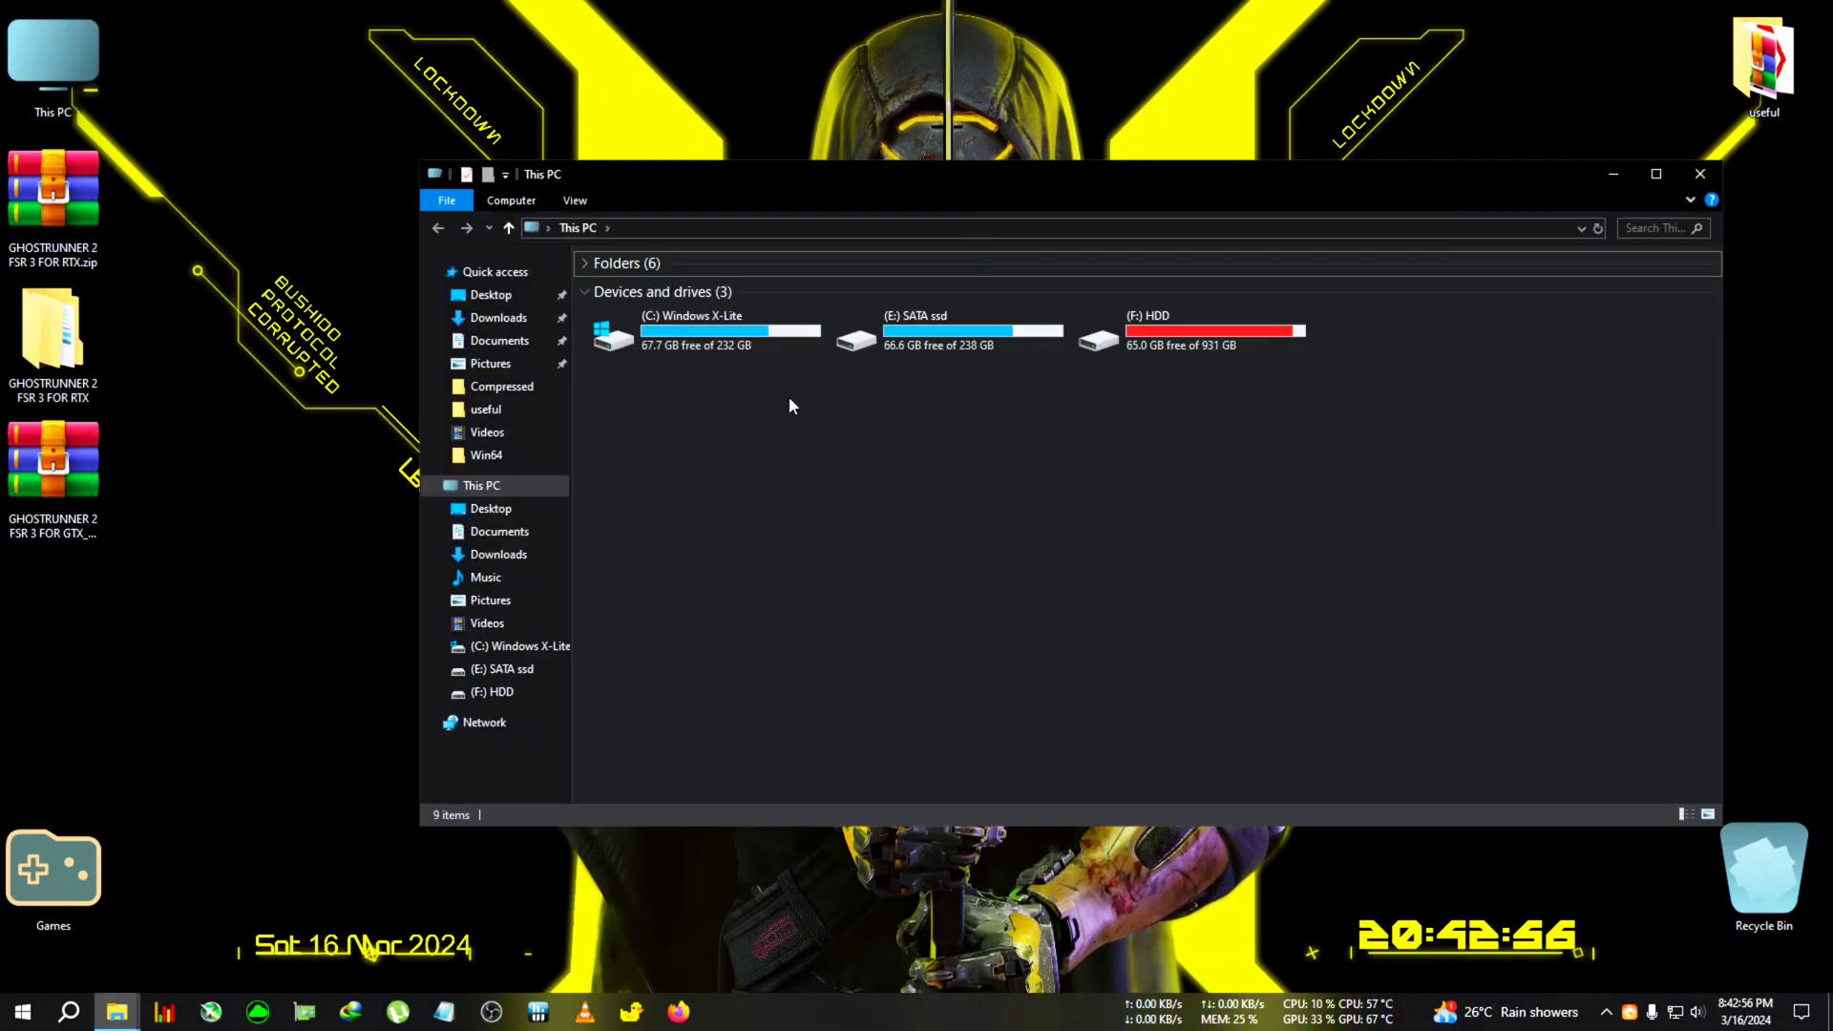
double_click(964, 334)
double_click(698, 314)
double_click(672, 308)
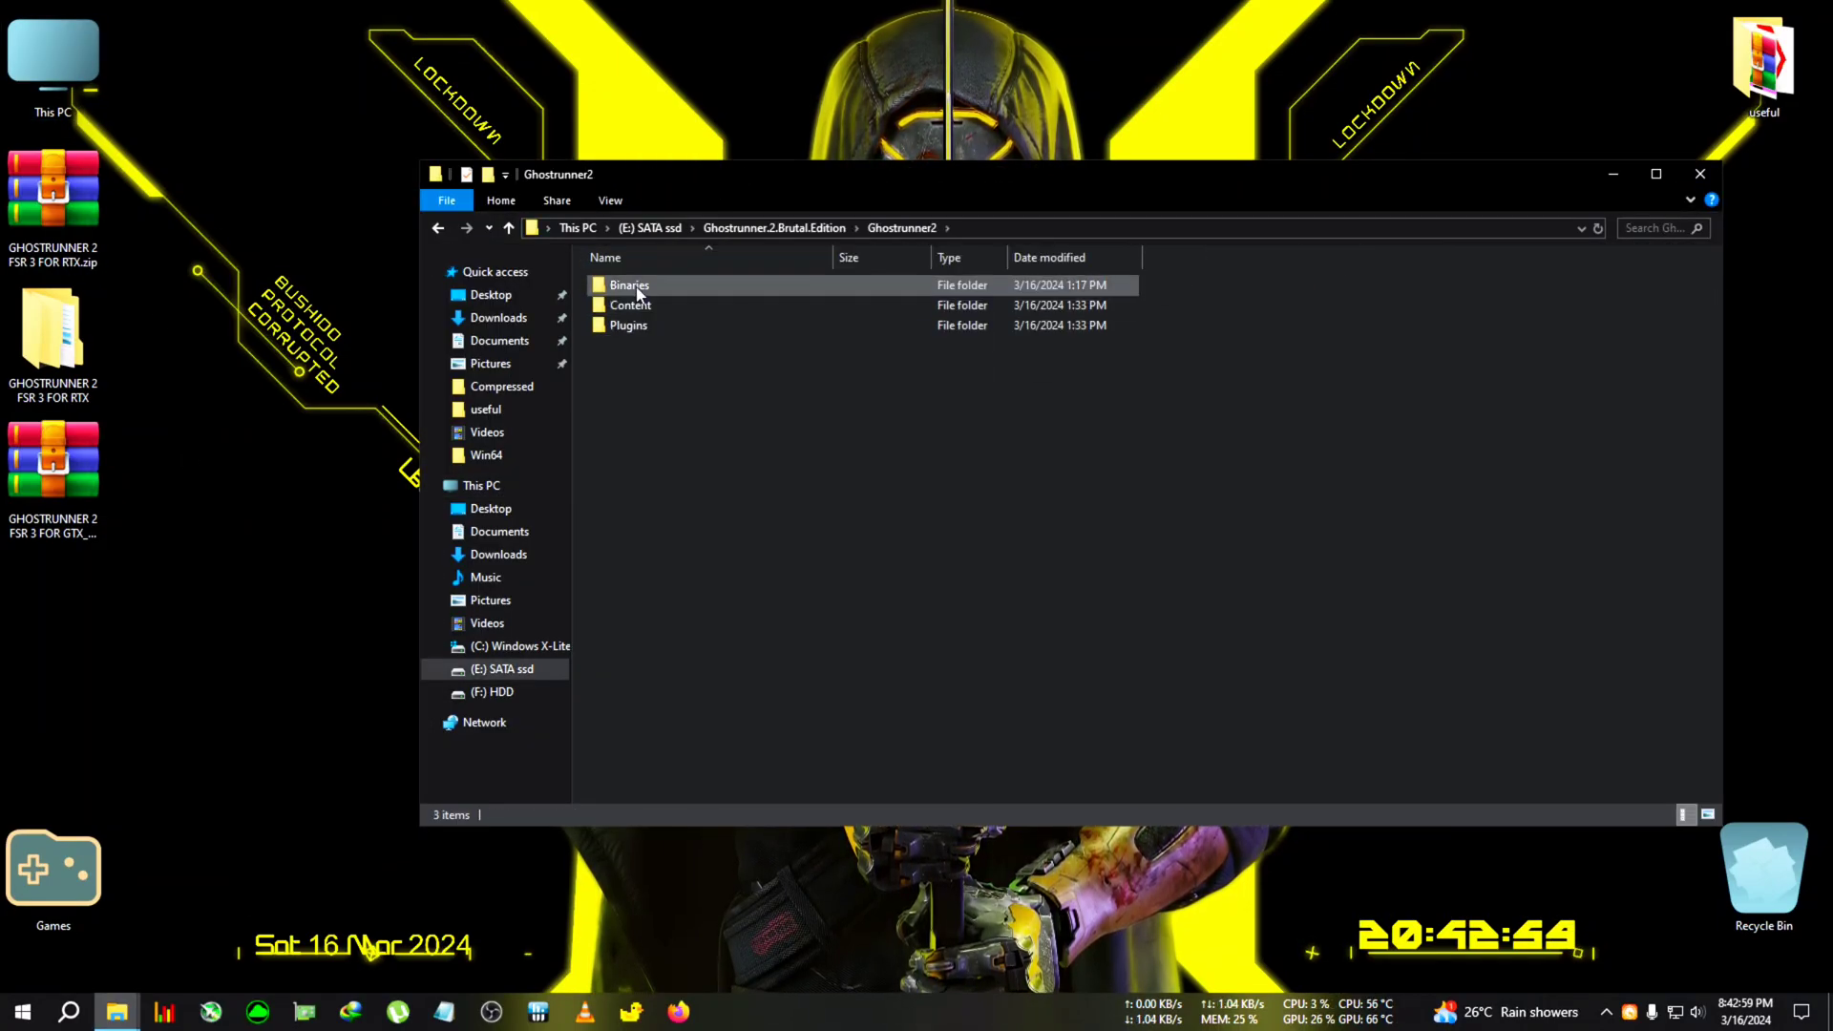
double_click(636, 287)
Delete DisableNvidiaSignatureChecks.reg and the other leftover mod files
click(684, 327)
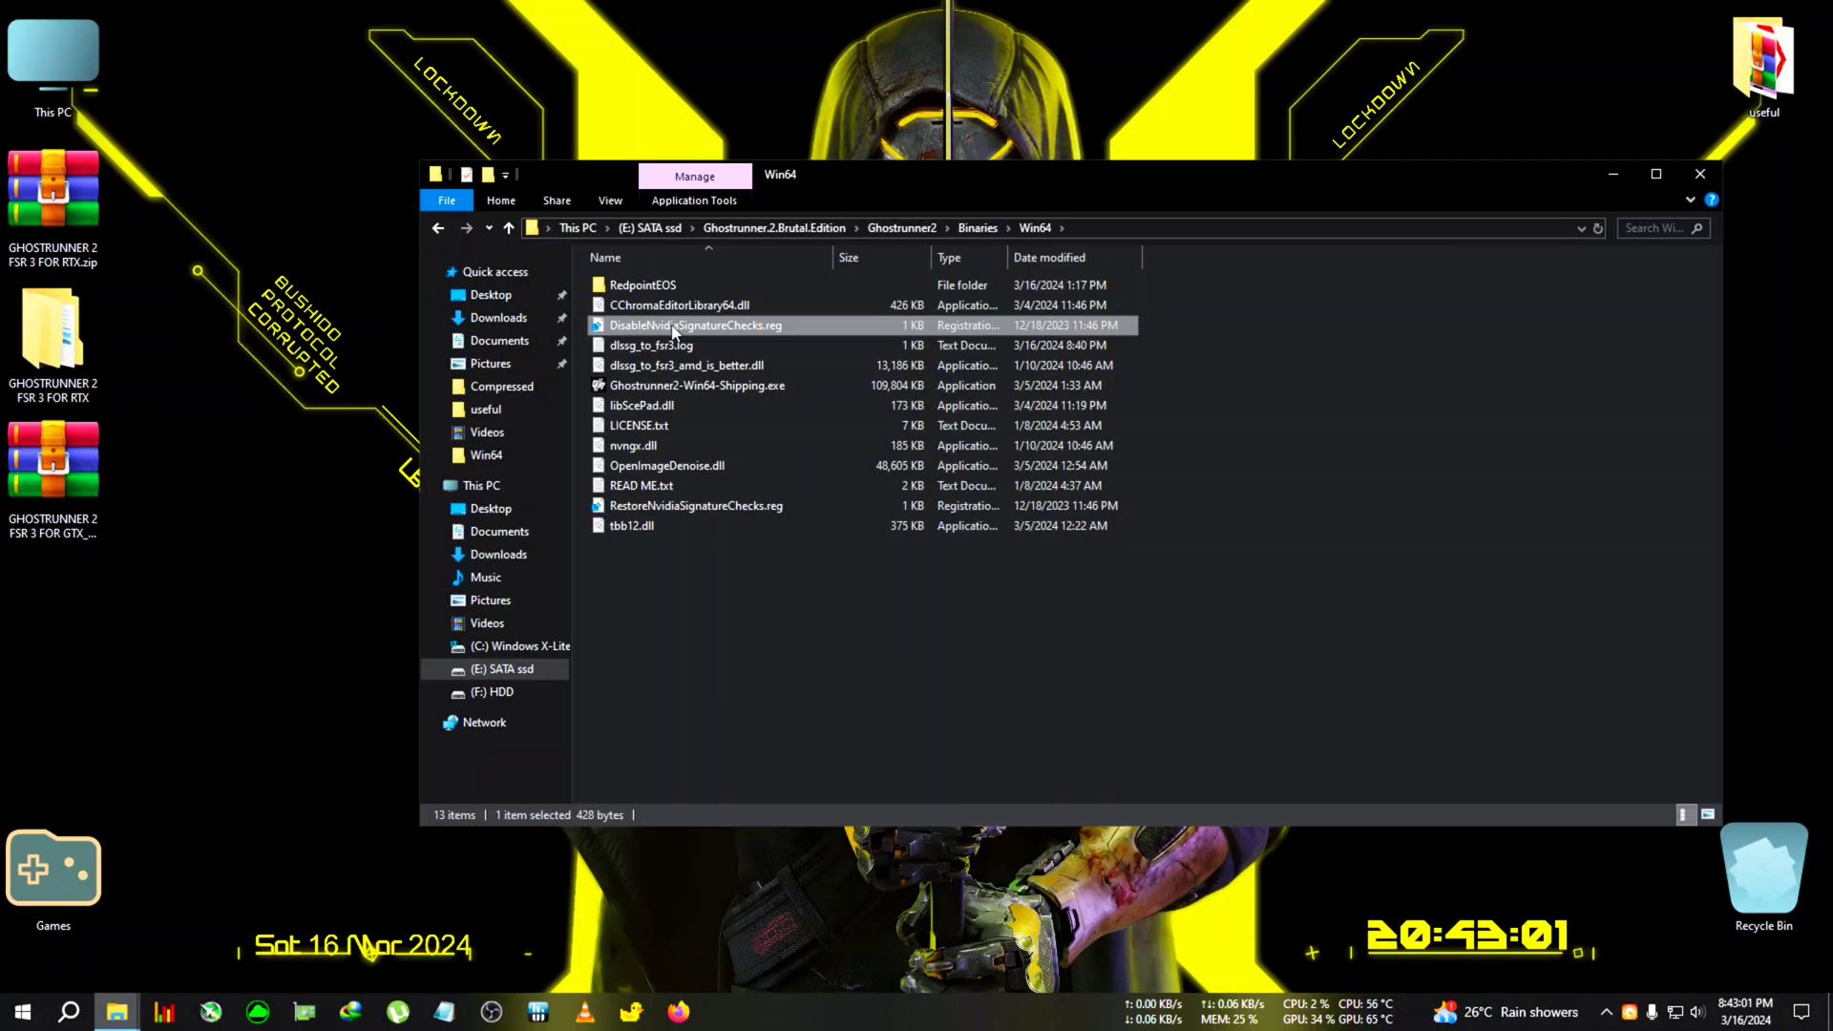
key(Delete)
key(Delete)
click(683, 327)
key(Delete)
click(693, 381)
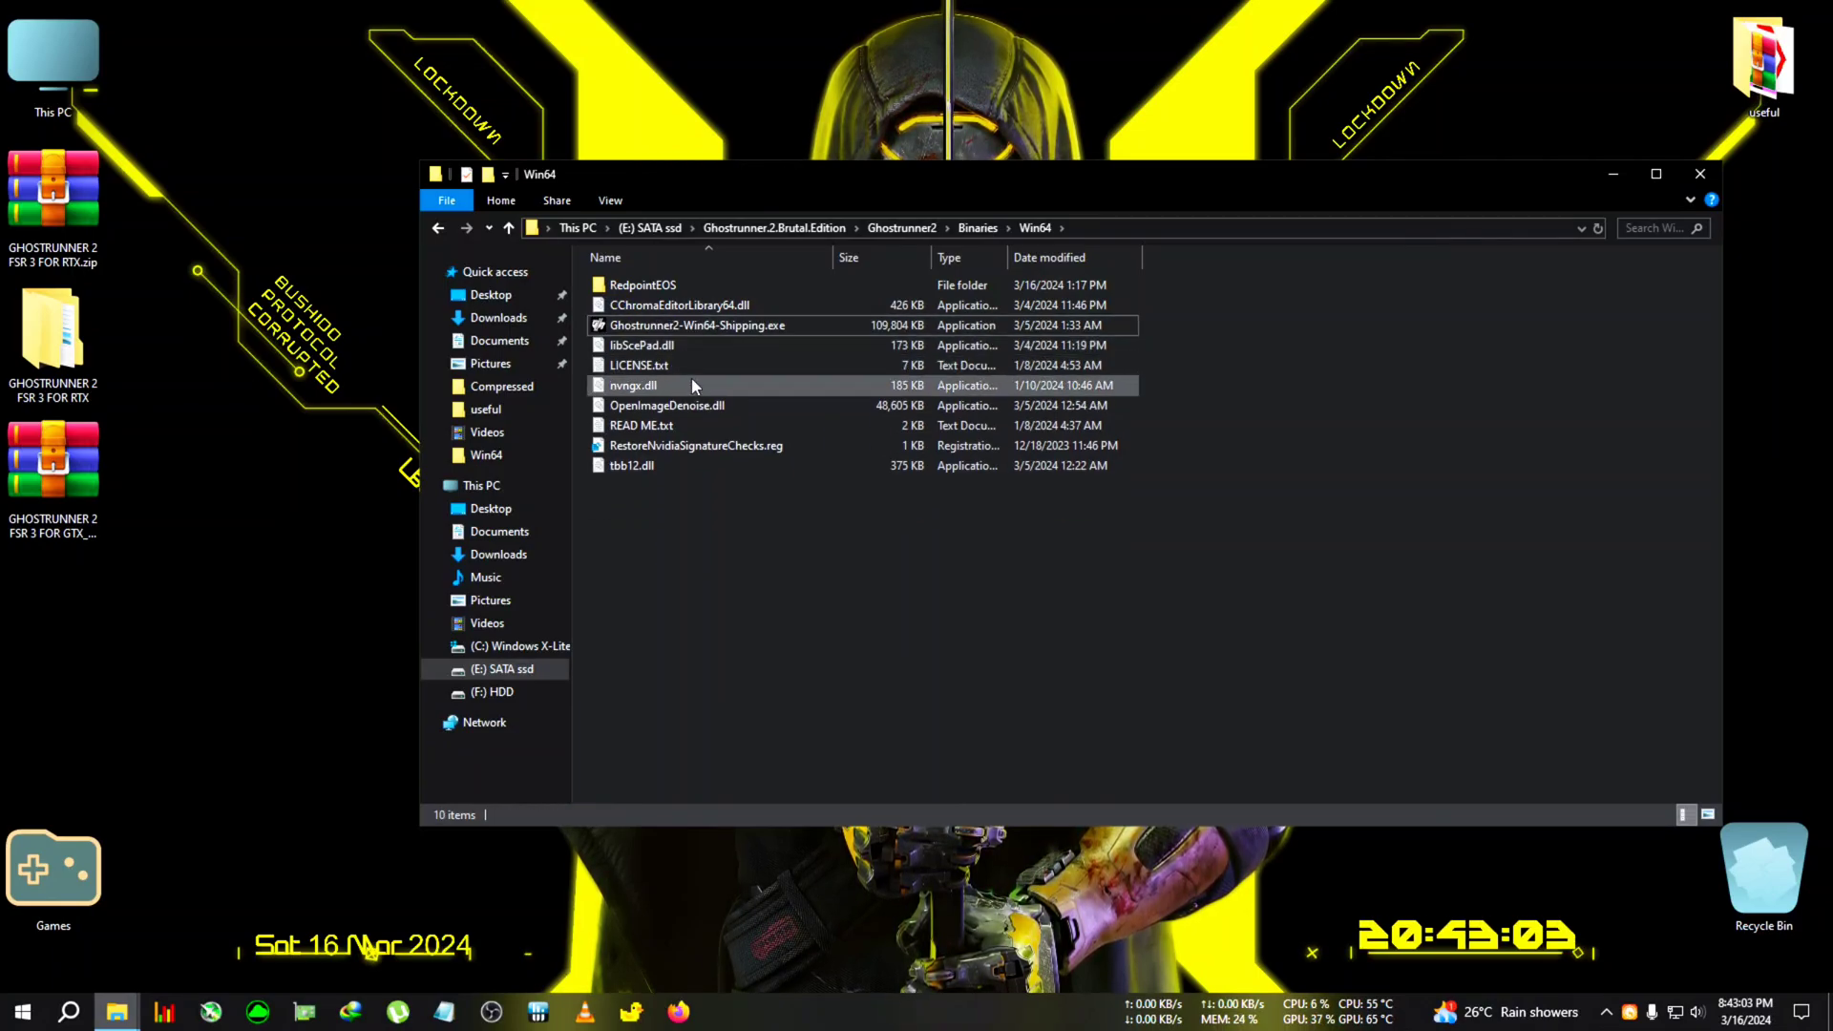
key(Delete)
Delete LICENSE.txt, READ ME.txt and RestoreNvidiaSignatureChecks.reg
click(668, 366)
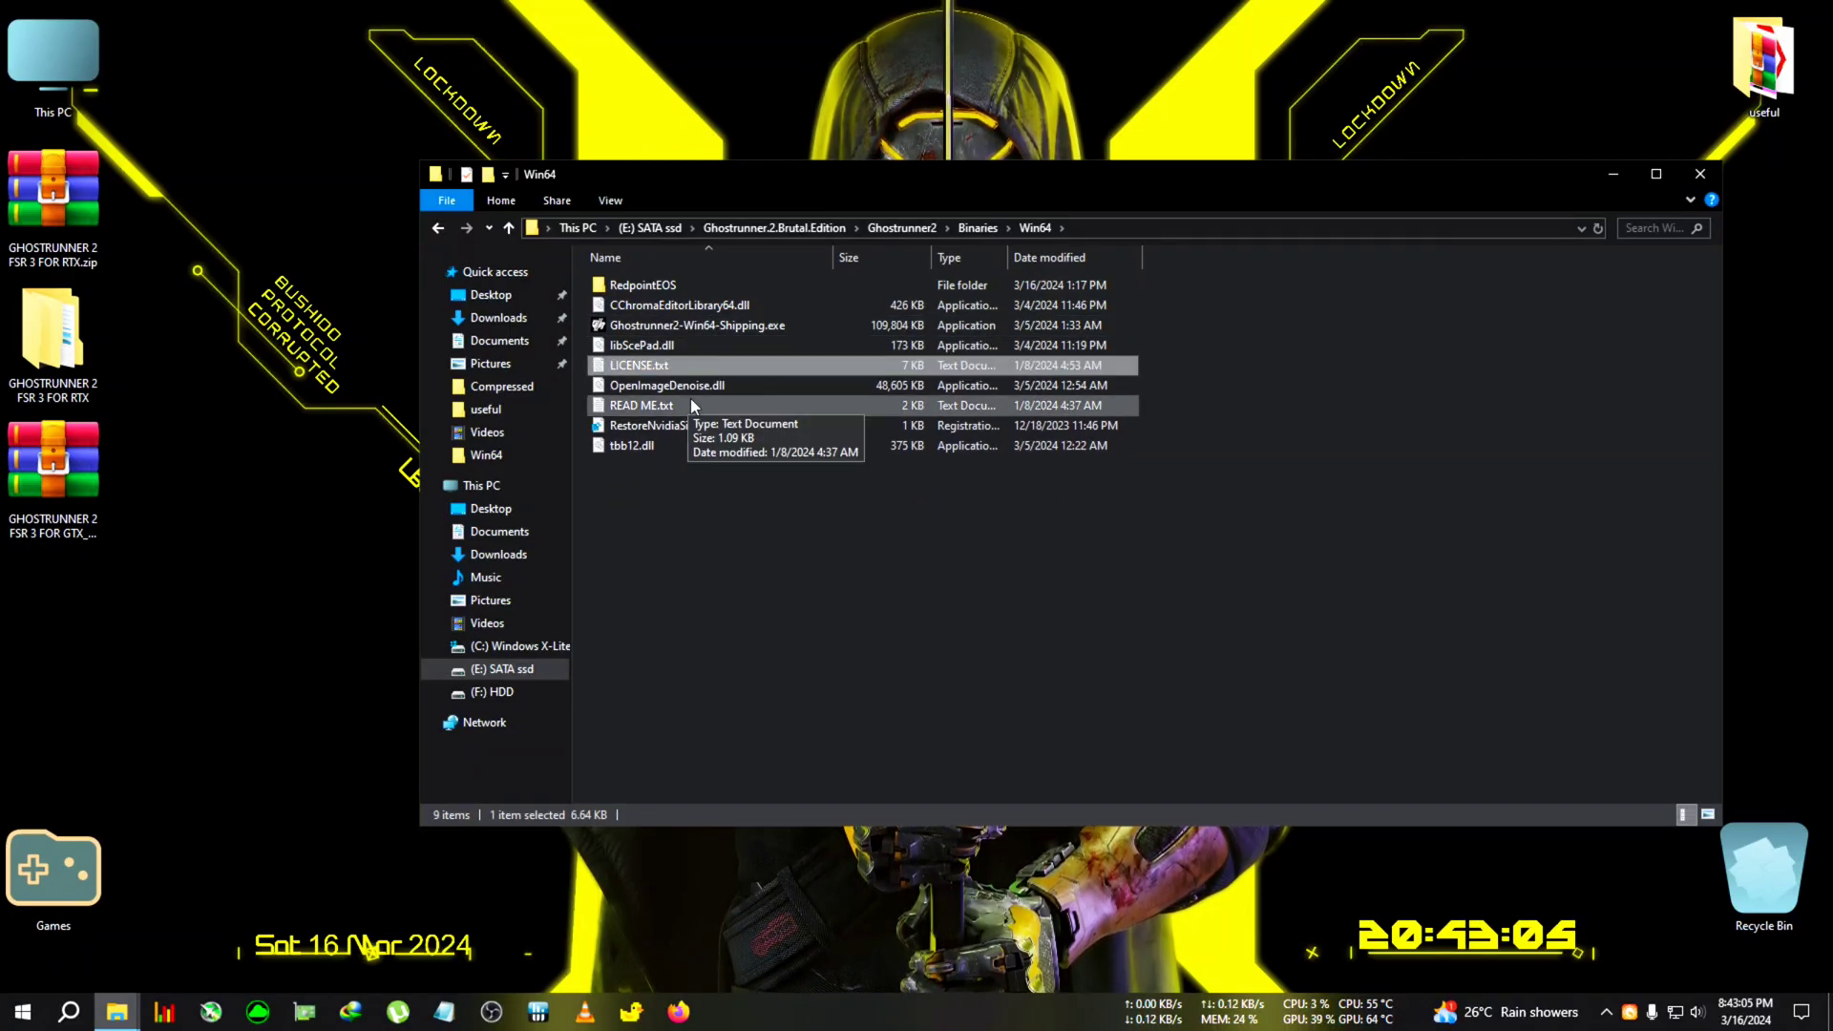
key(Delete)
click(645, 387)
key(Delete)
click(659, 393)
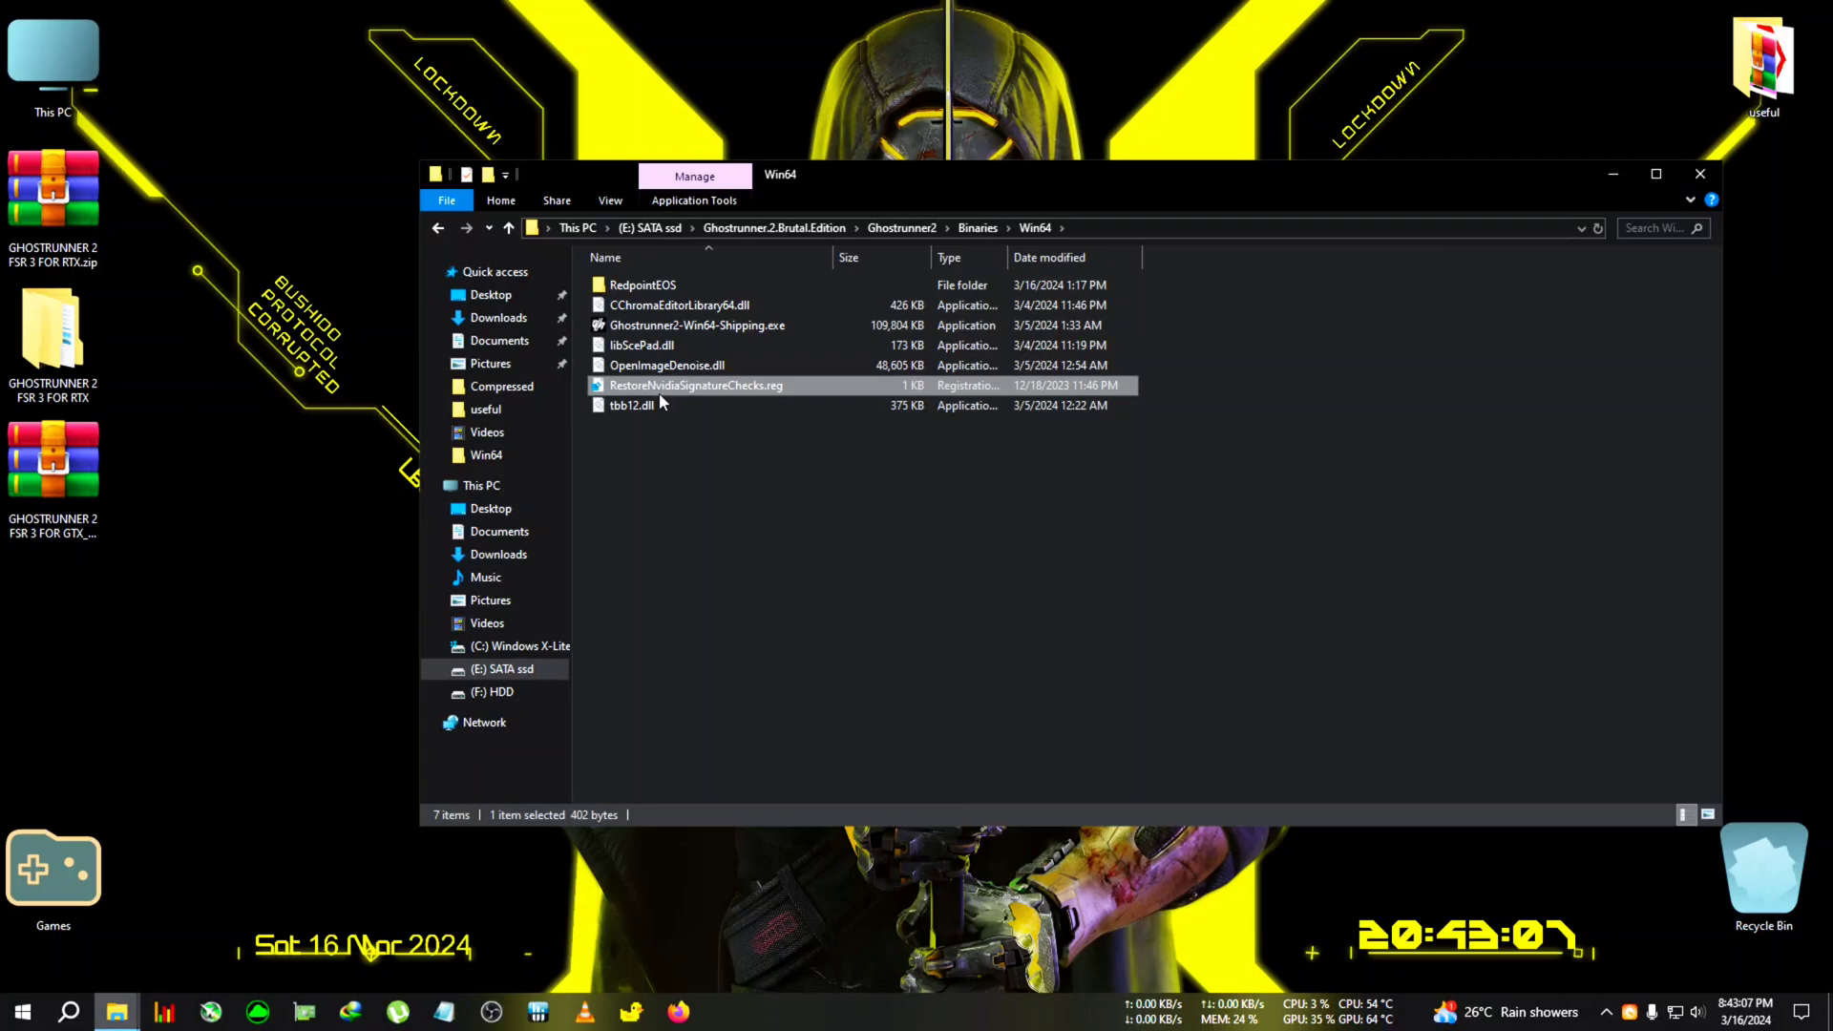
key(Delete)
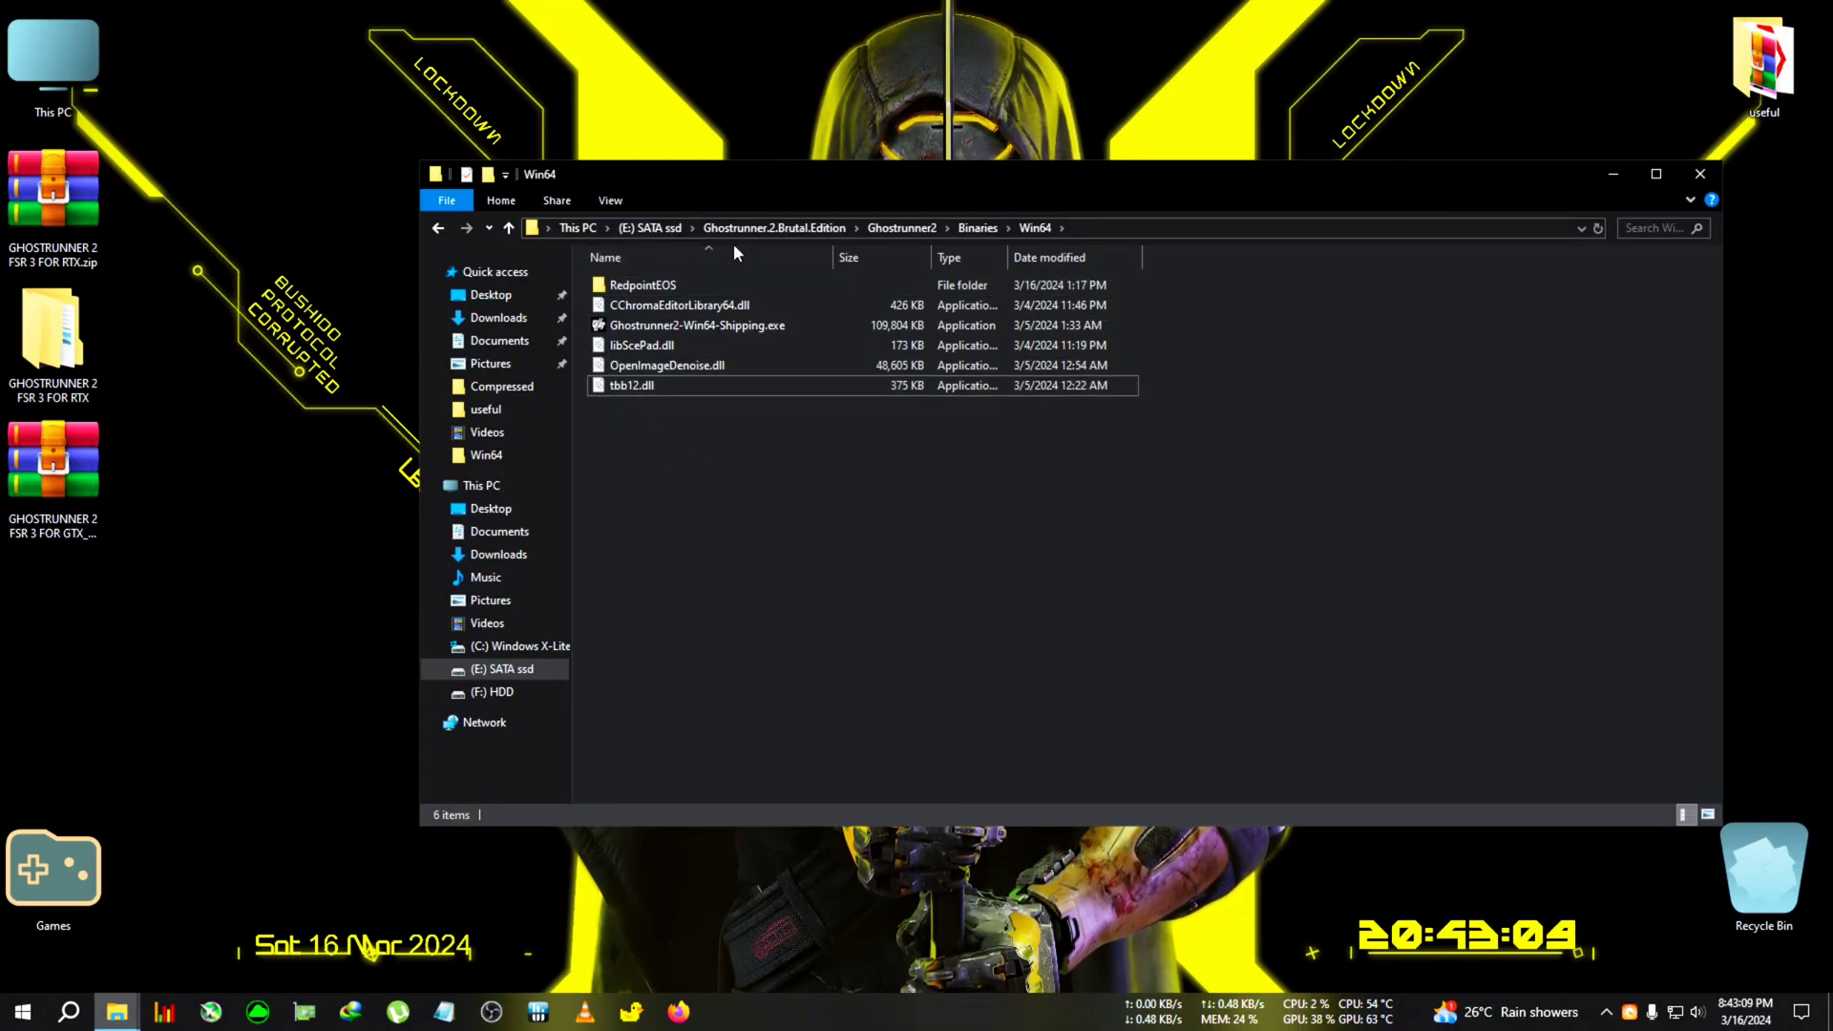
mouse_move(720, 198)
mouse_down()
mouse_move(1099, 696)
mouse_move(812, 463)
mouse_move(672, 135)
mouse_up()
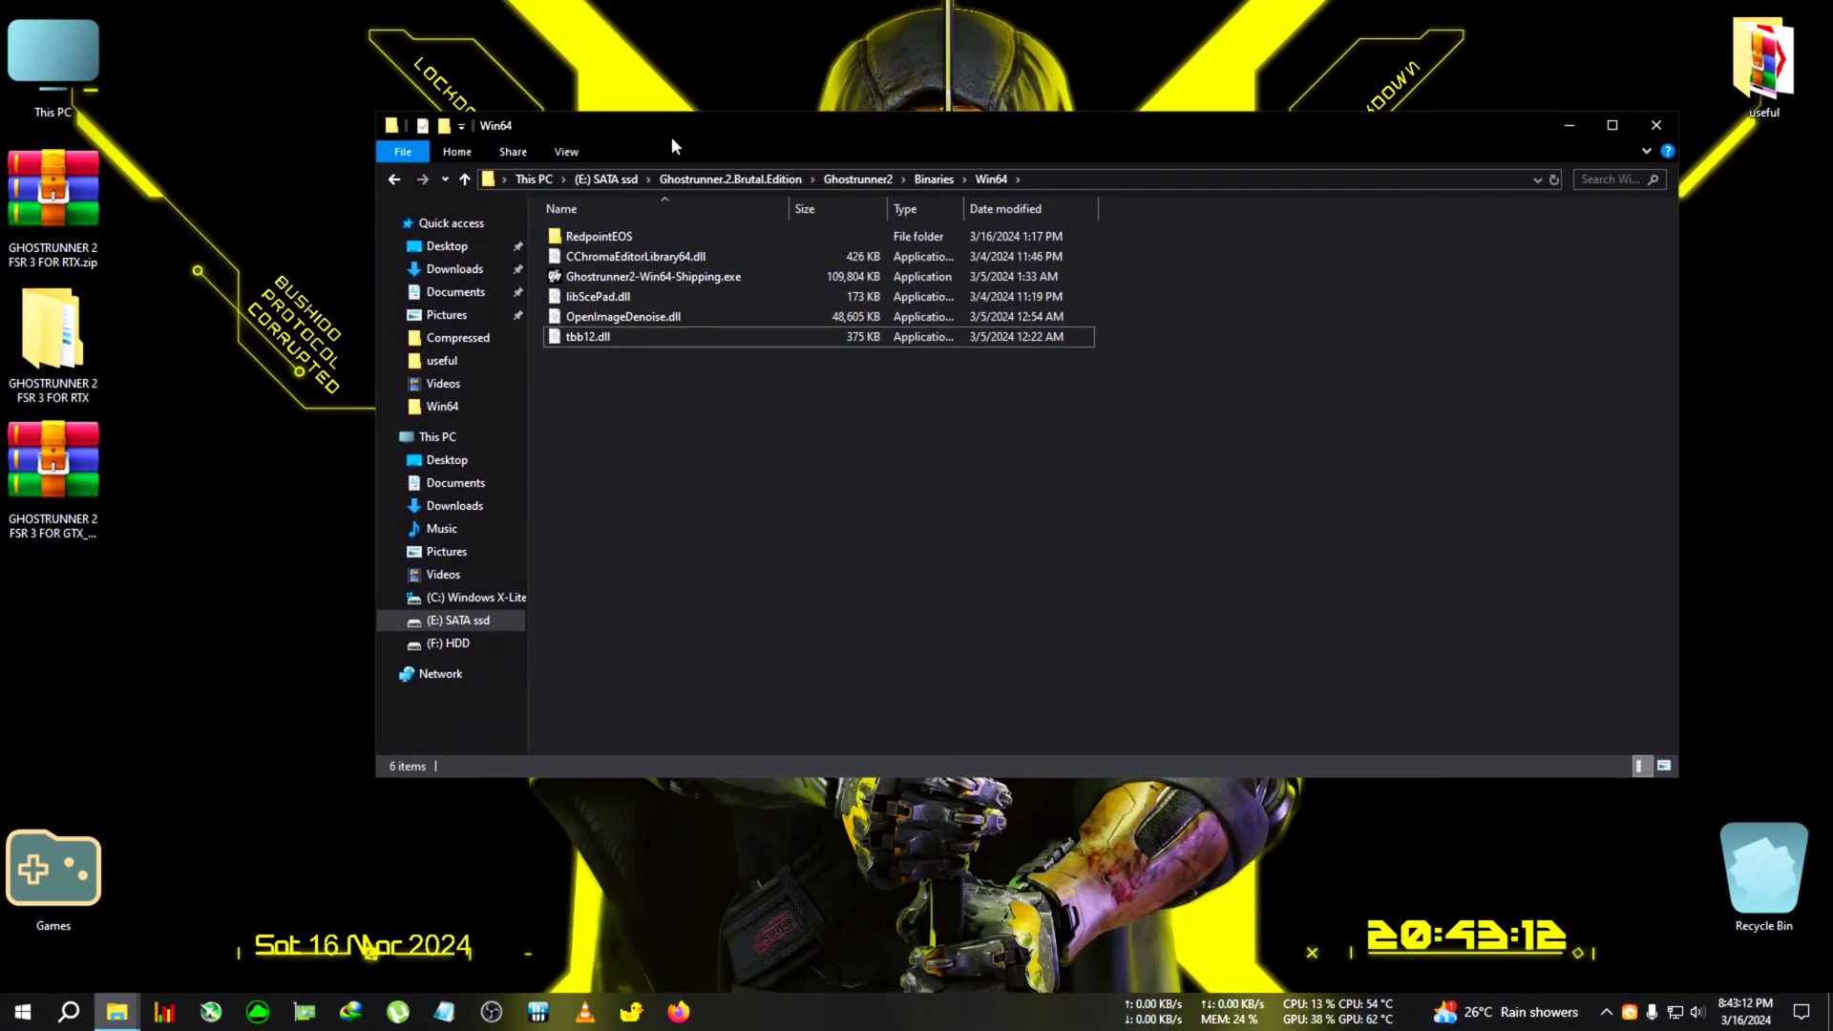
Extract the GTX_AMD mod archive into its own folder and open its inner folder
right_click(103, 462)
click(277, 605)
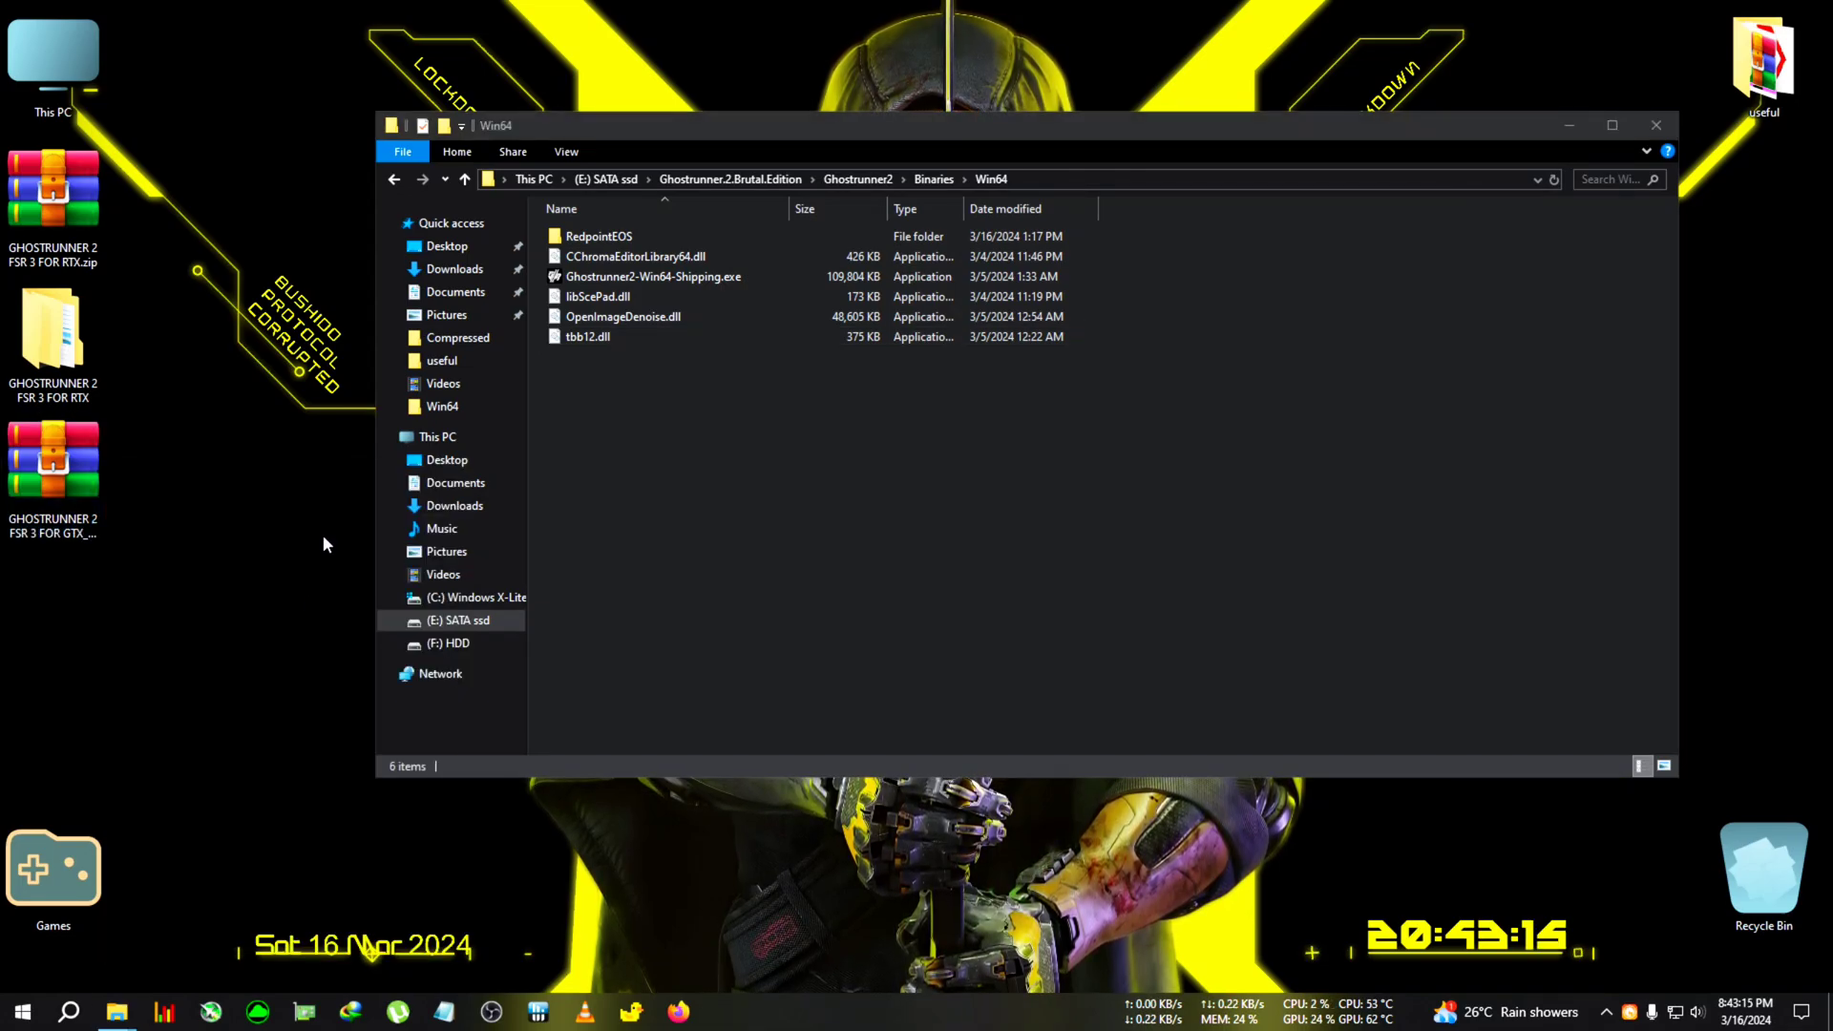
double_click(47, 620)
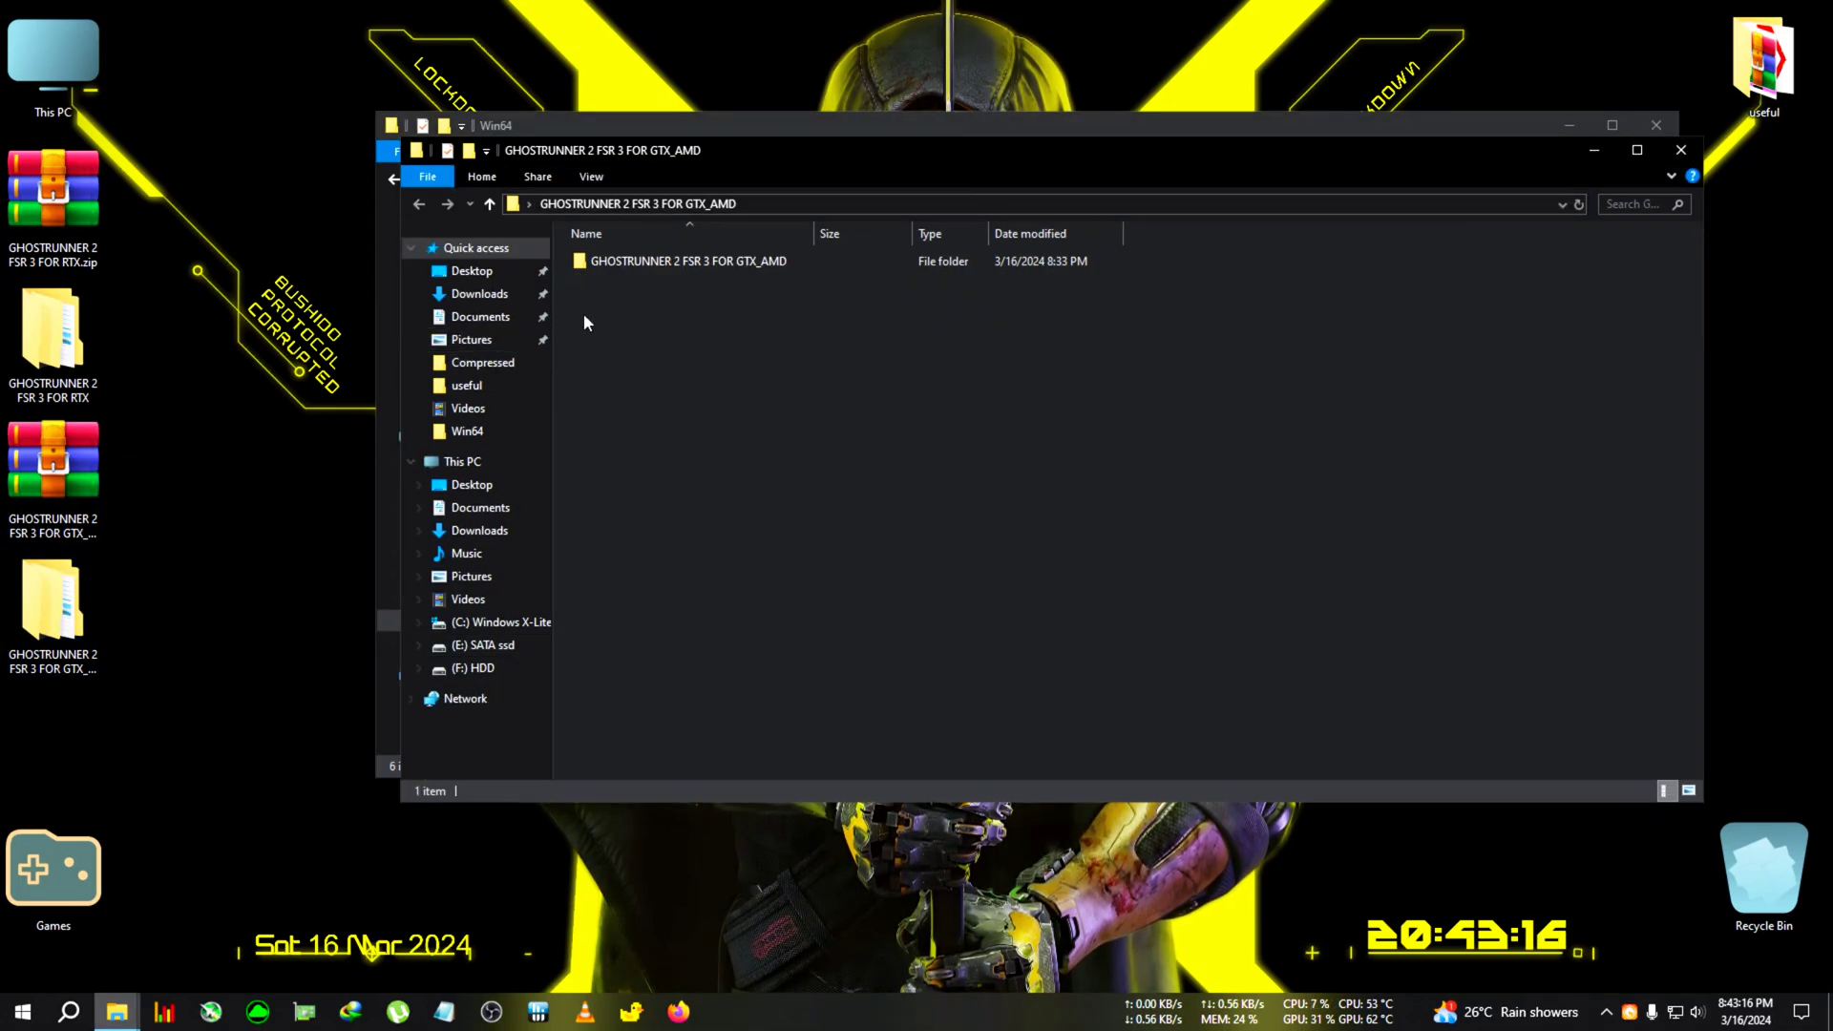
double_click(643, 260)
Copy the three mod files, FSR2FSR3.asi and the winmm files
mouse_move(944, 416)
mouse_down()
mouse_move(696, 294)
mouse_move(731, 258)
mouse_up()
right_click(733, 284)
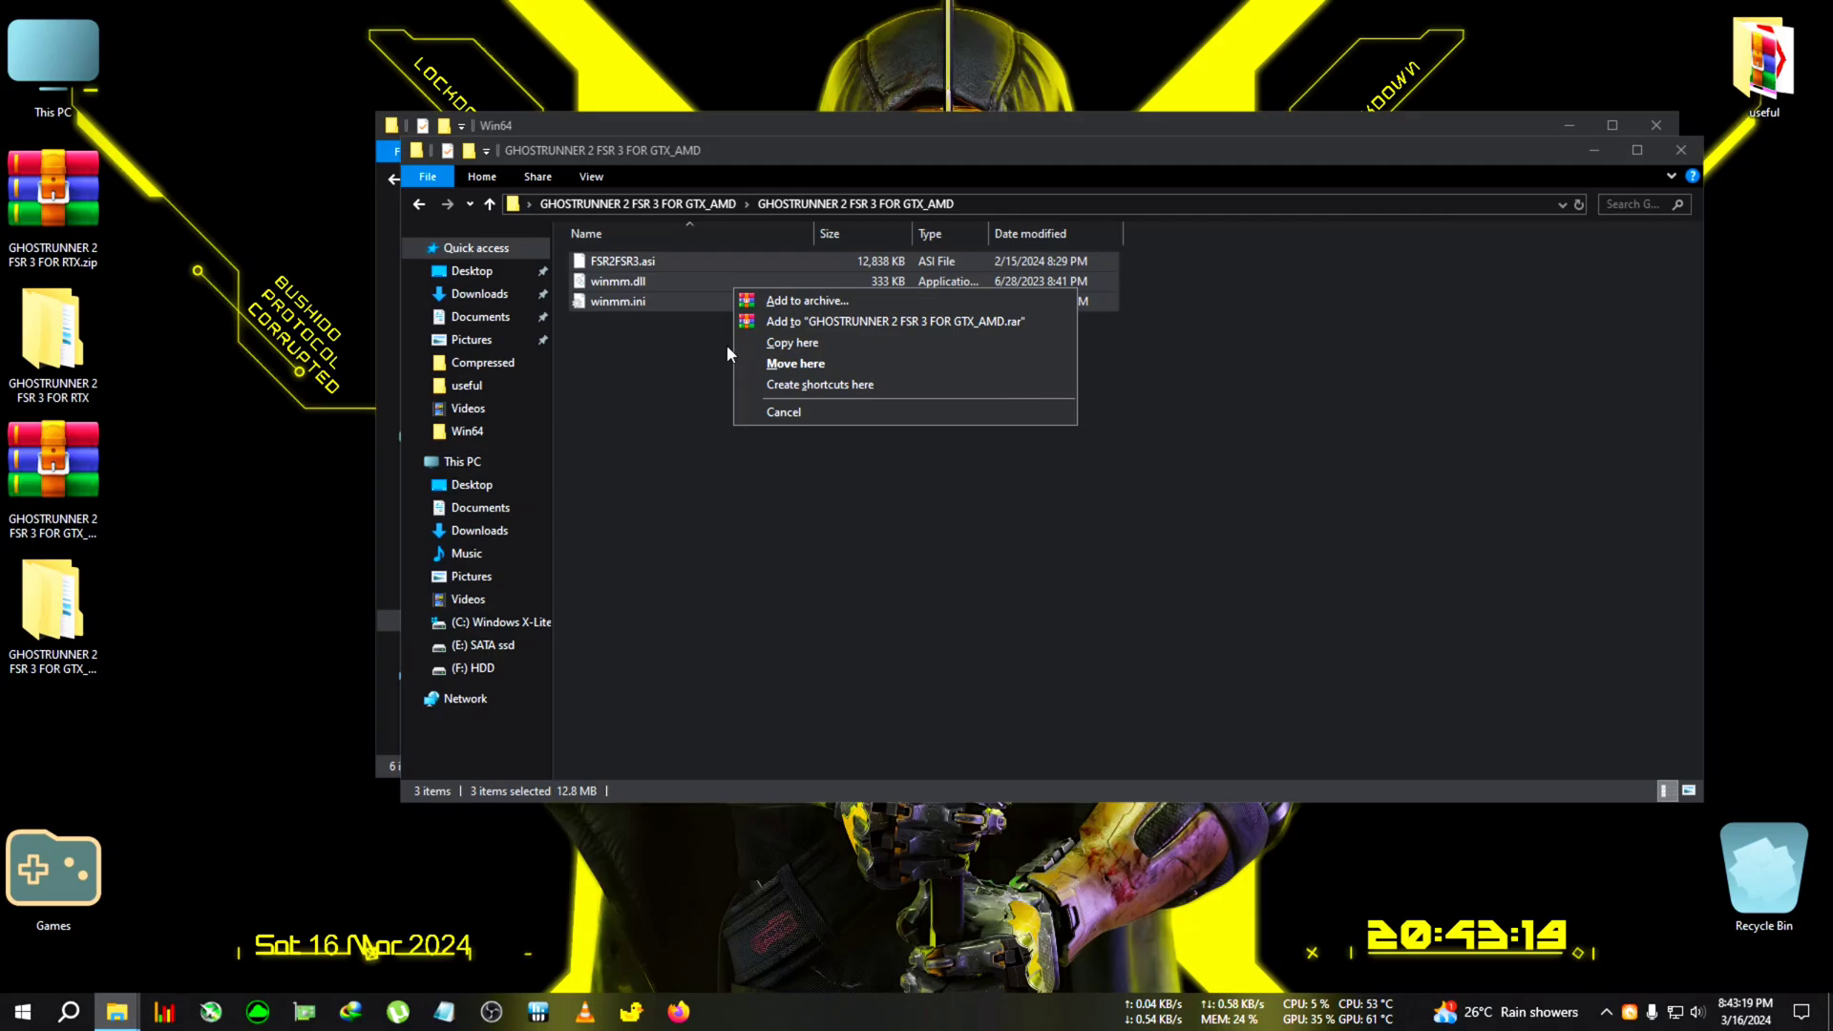
key(Escape)
right_click(654, 270)
click(761, 584)
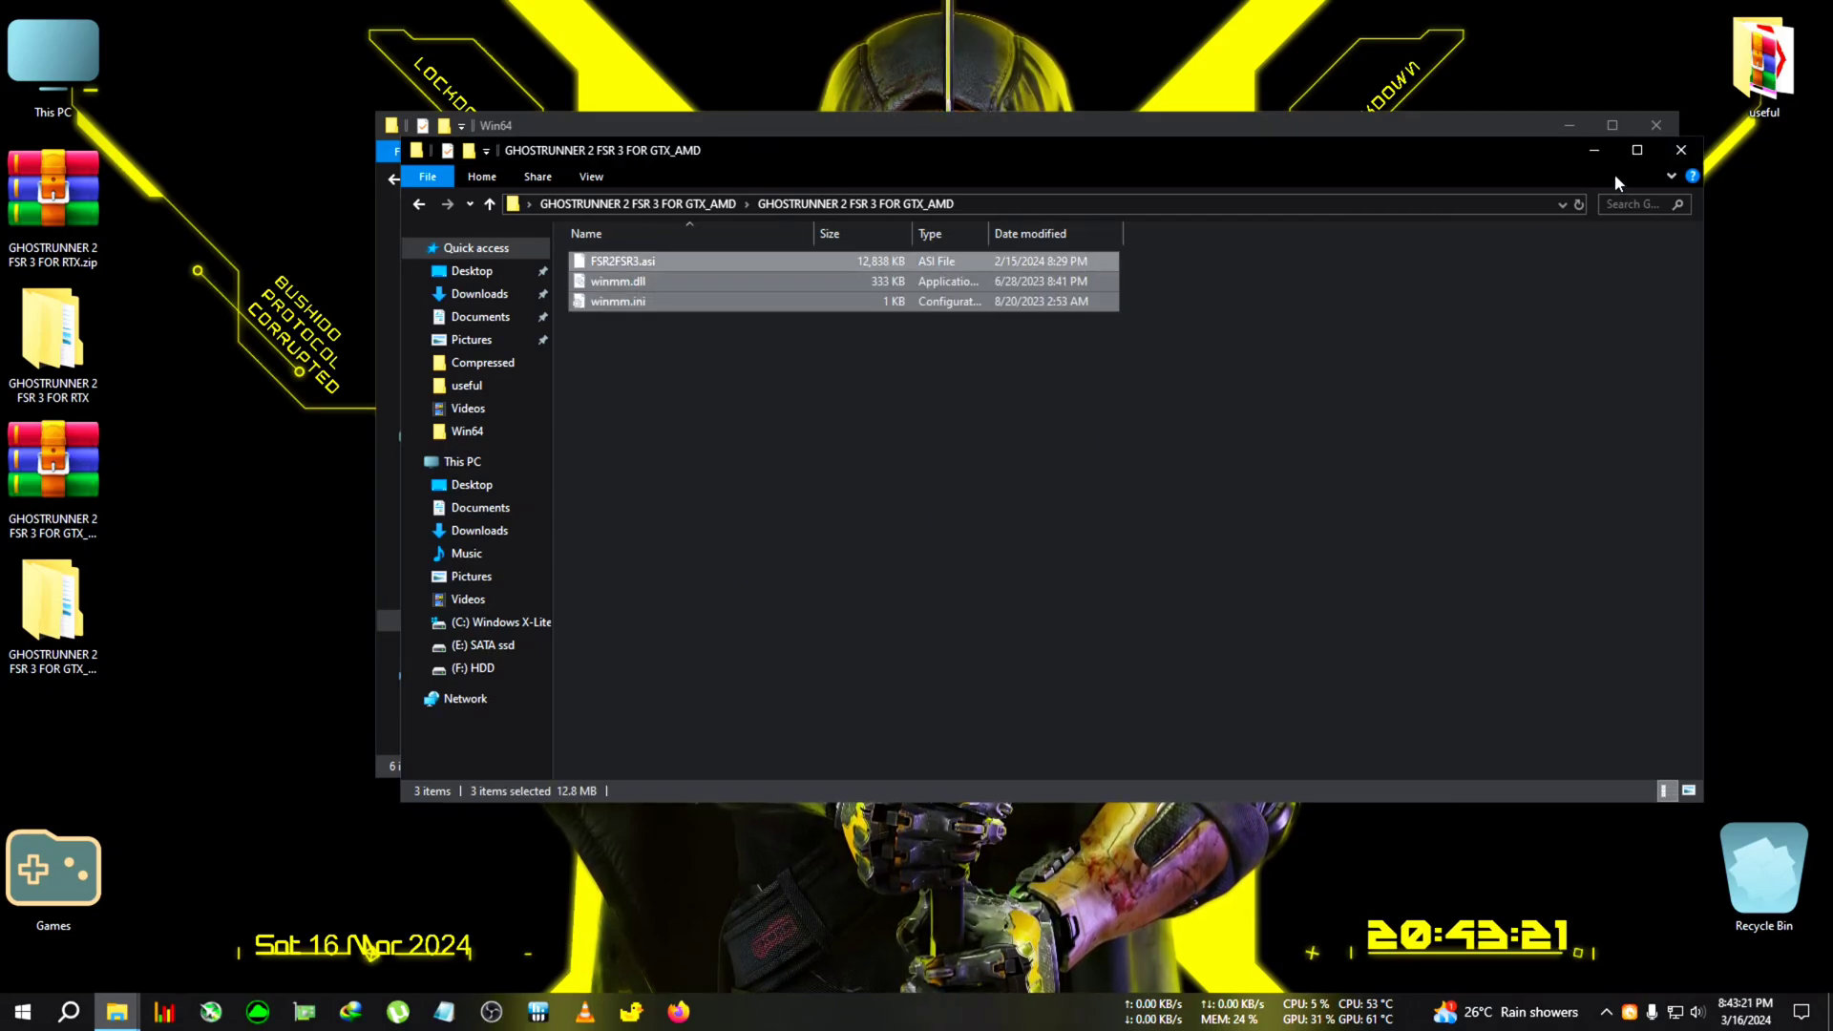
click(1594, 149)
Paste the three mod files into Win64 and run the game once
right_click(677, 468)
click(784, 593)
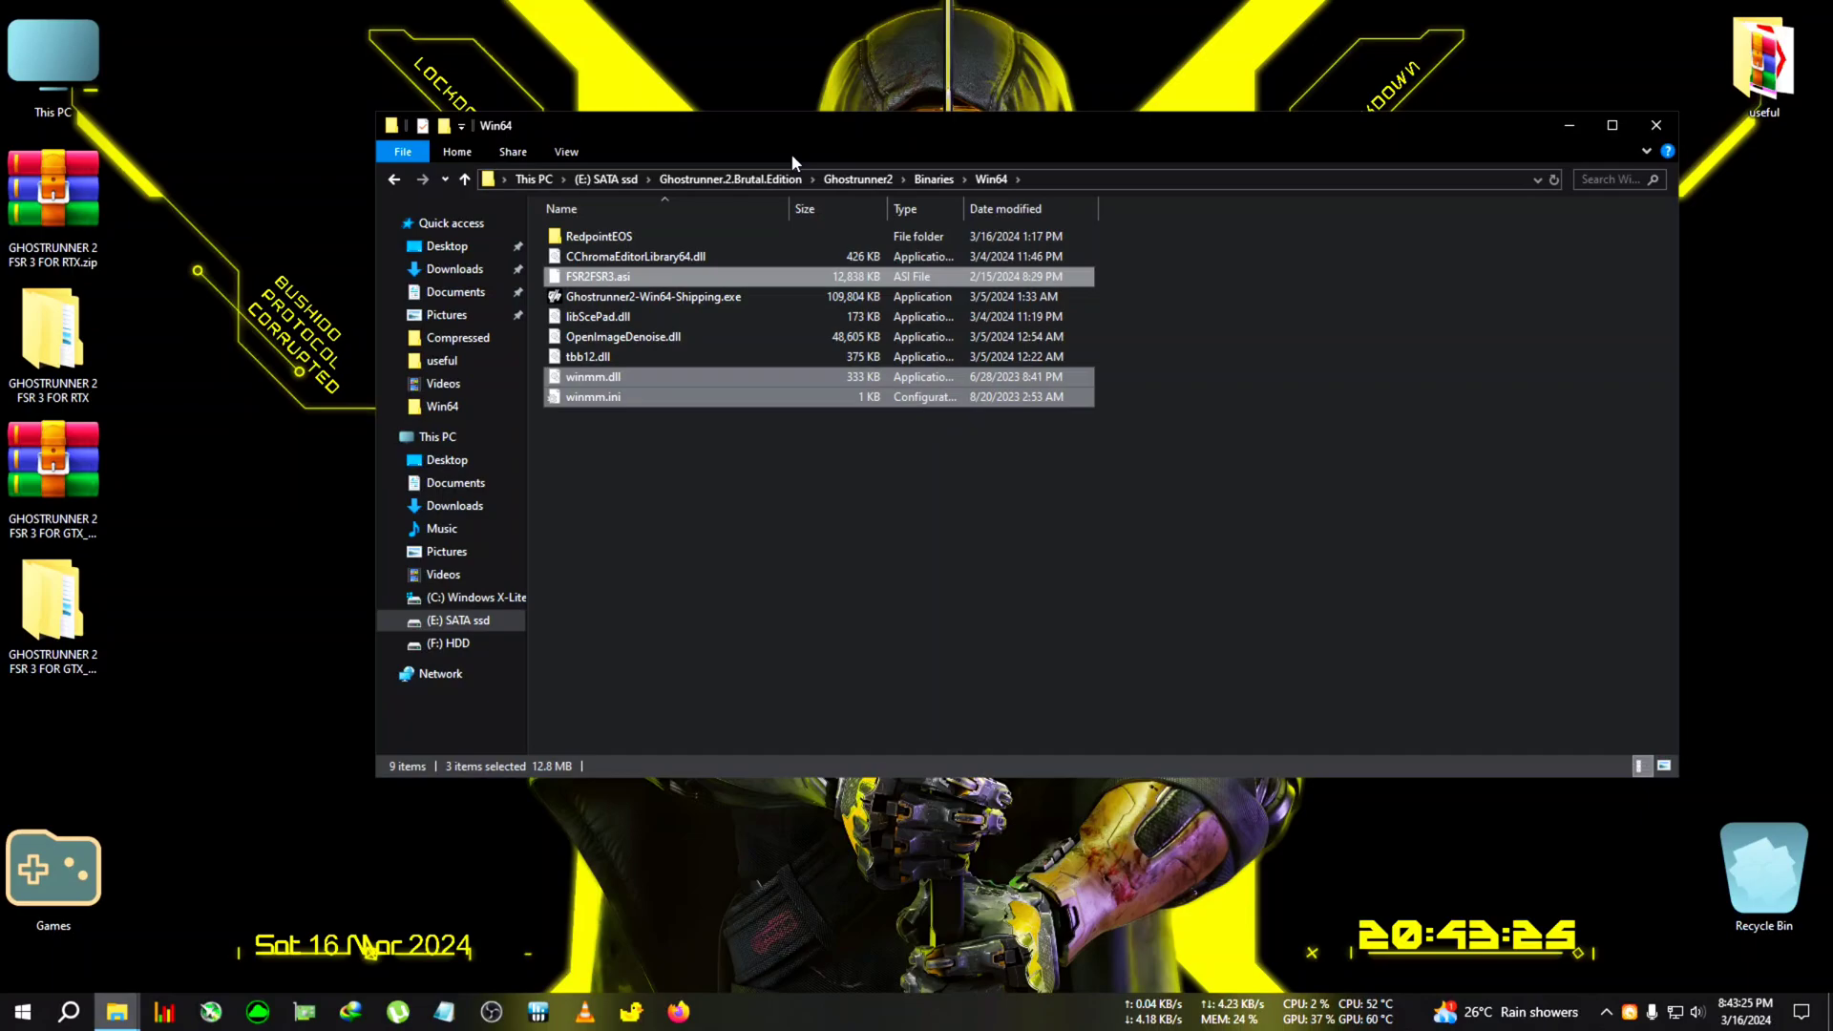
drag(711, 136, 917, 268)
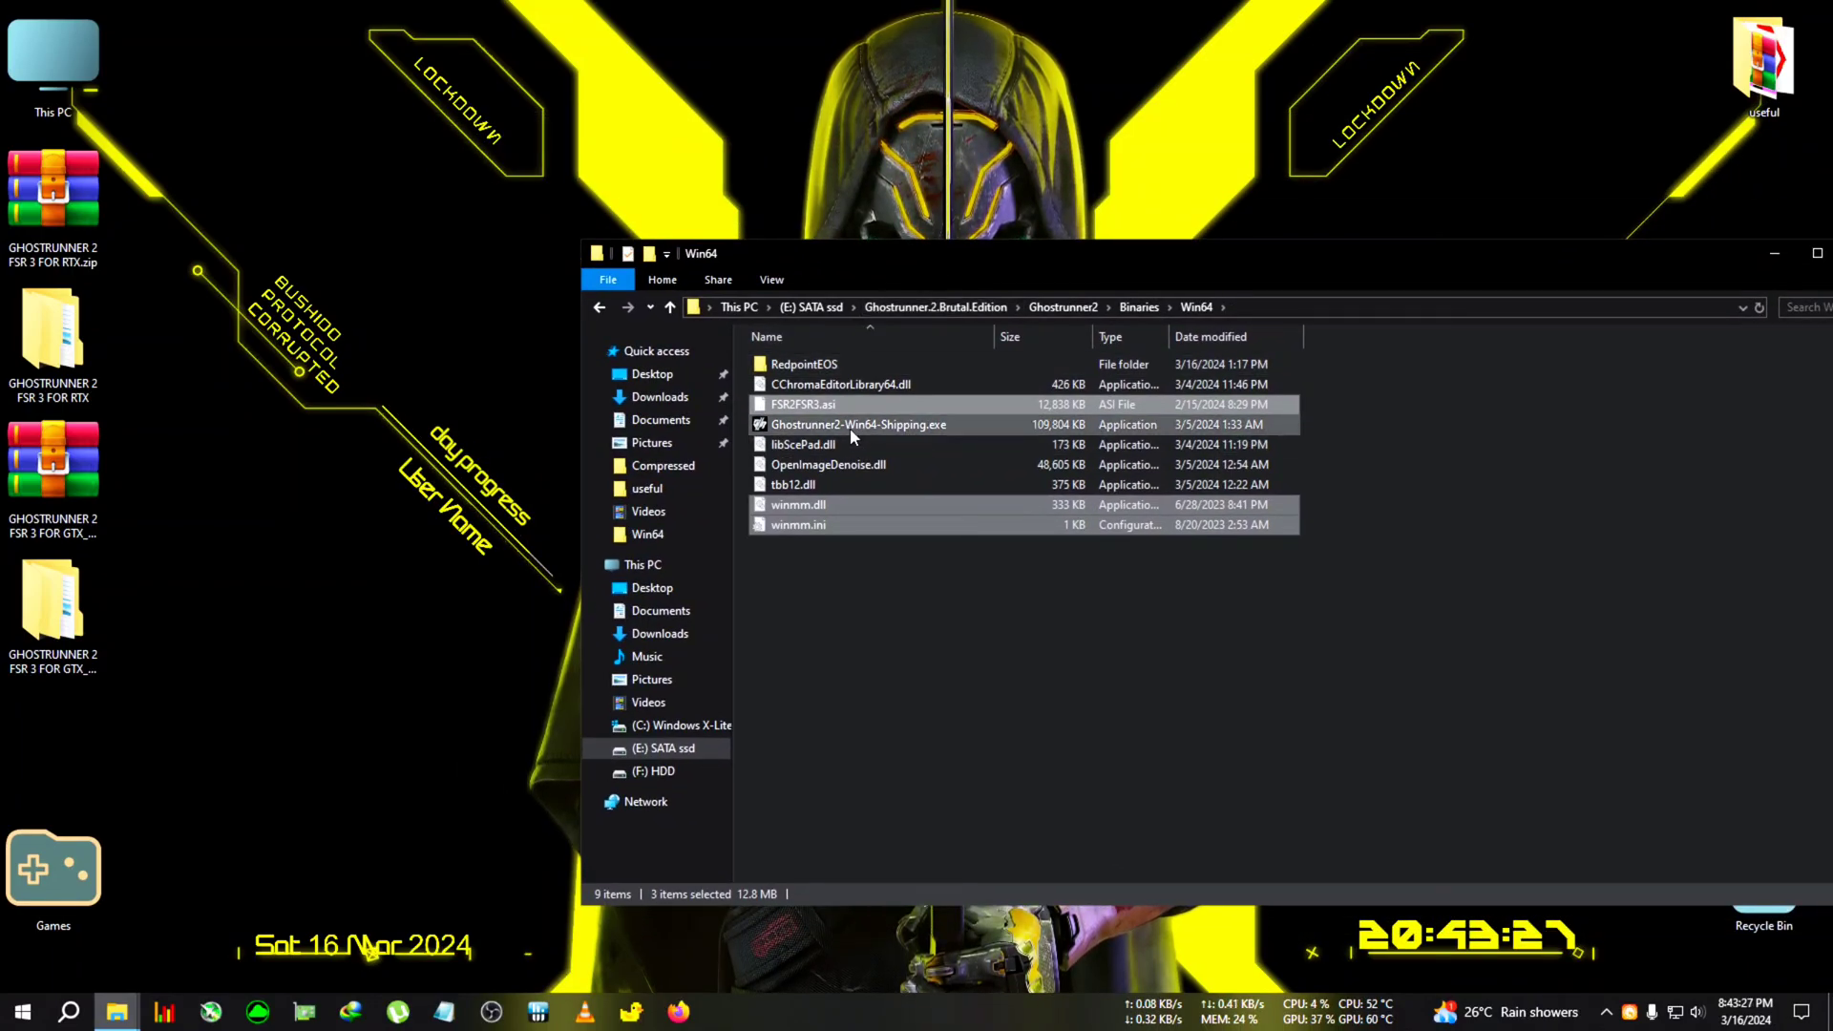
double_click(888, 425)
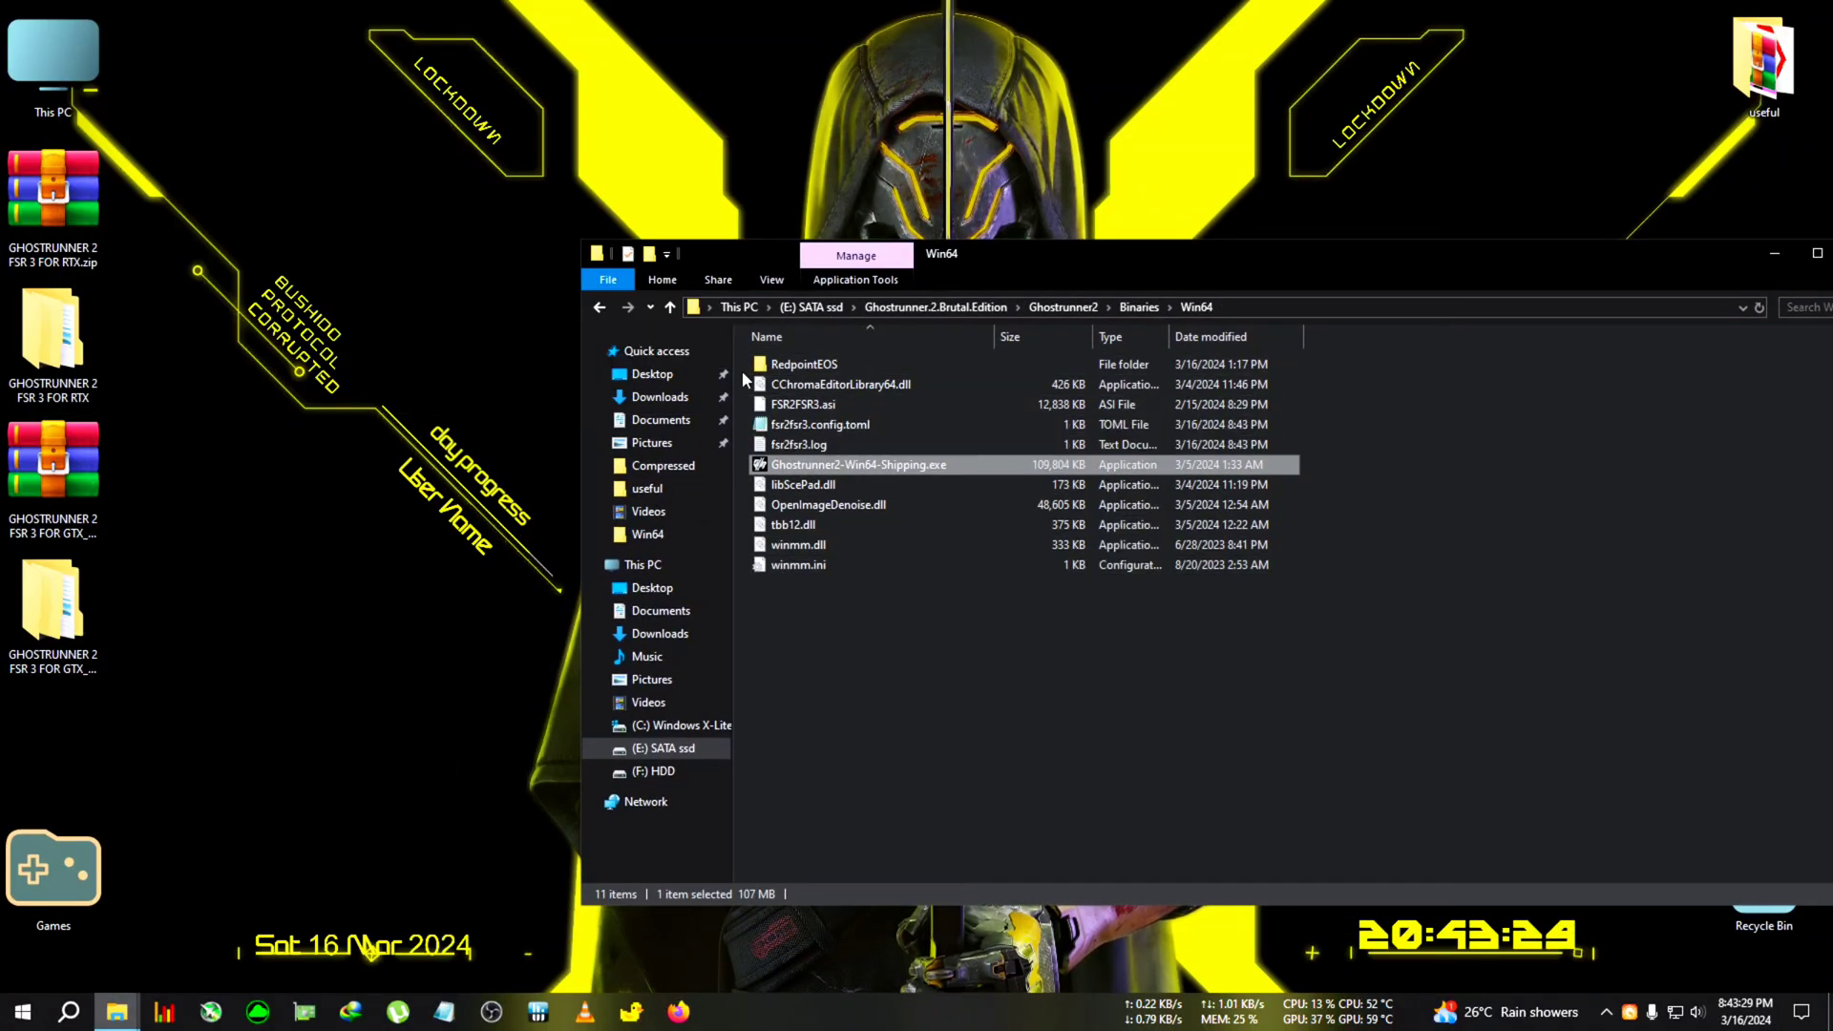
Open the generated fsr2fsr3.config.toml in Notepad
click(815, 427)
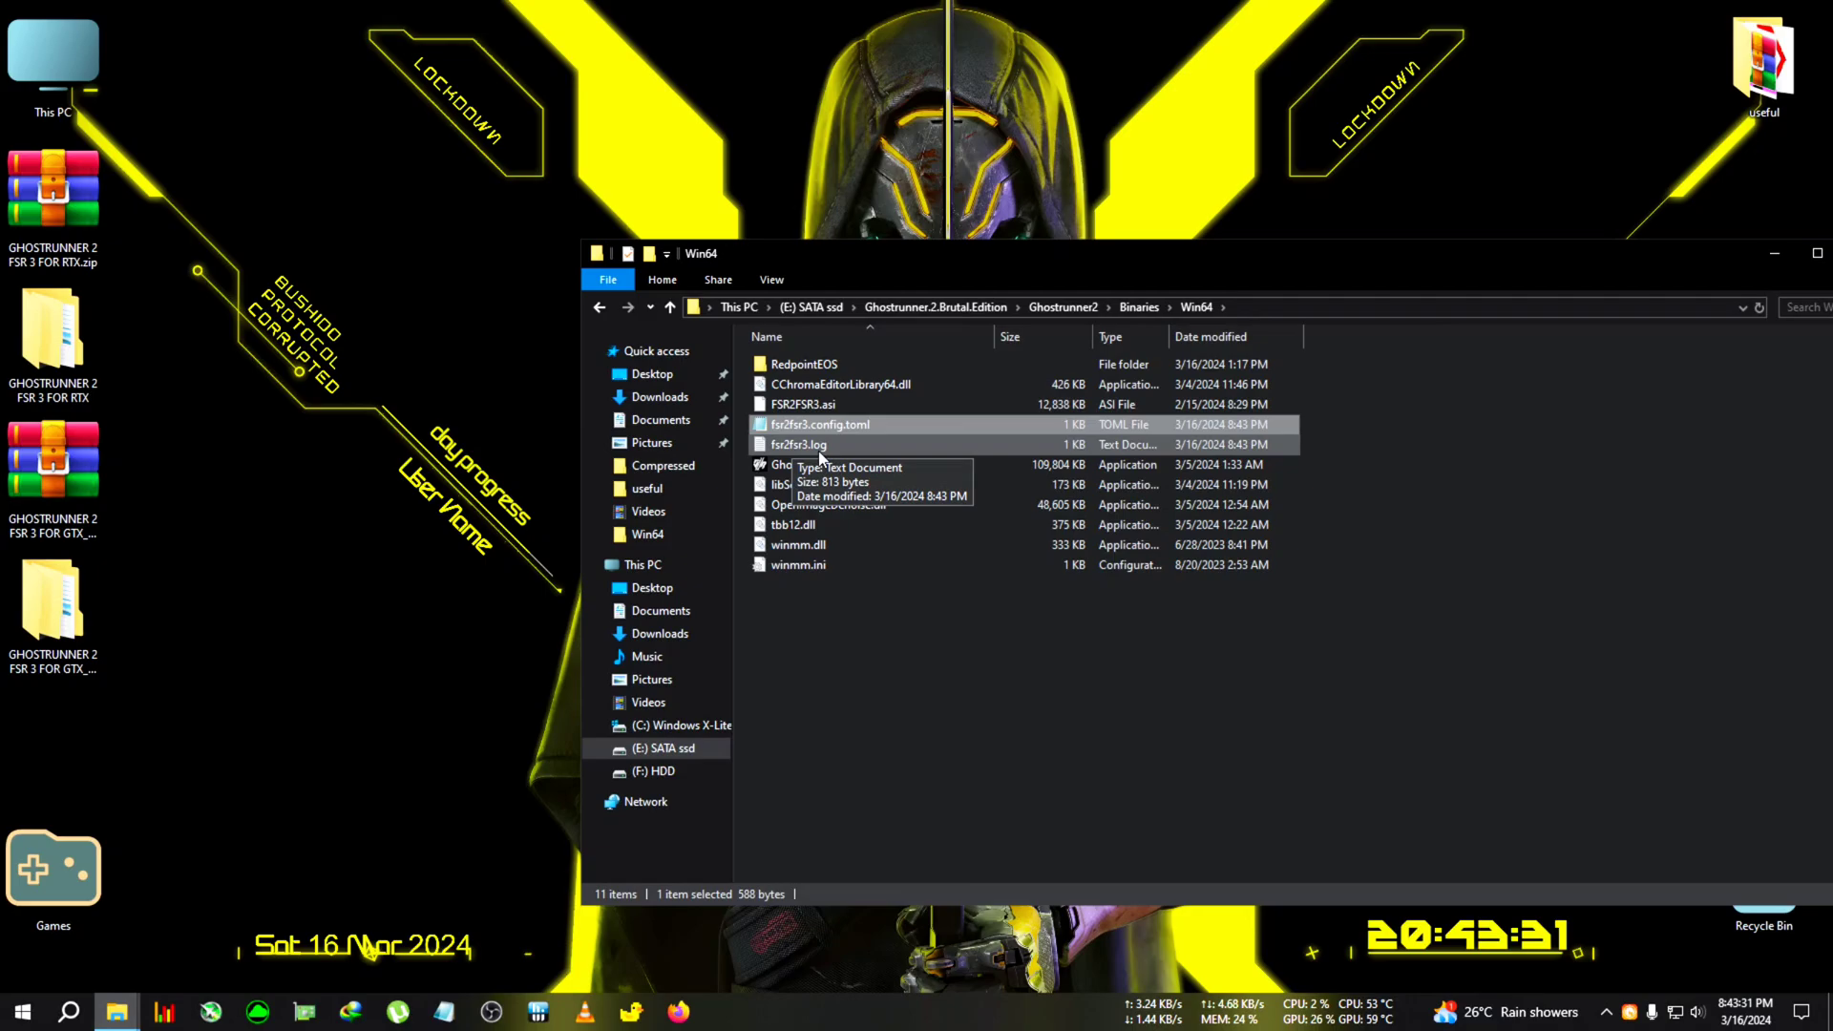
right_click(811, 428)
click(880, 442)
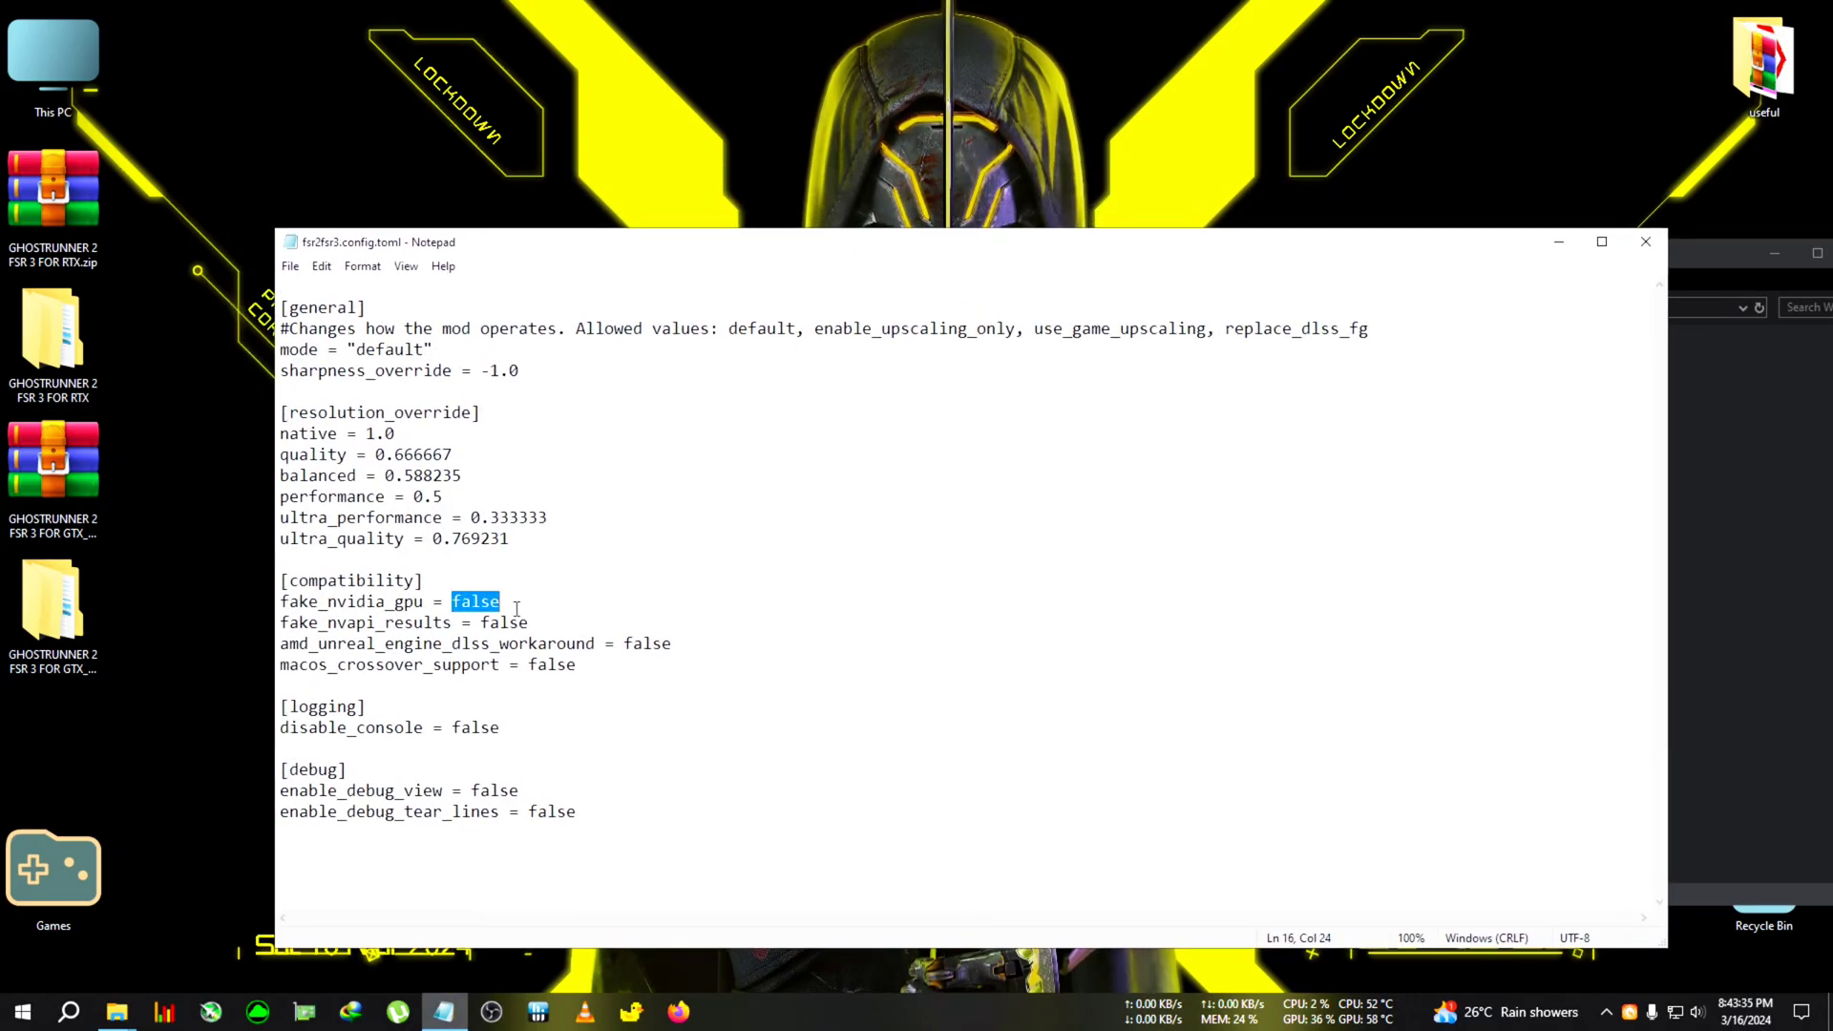
text(TRUE)
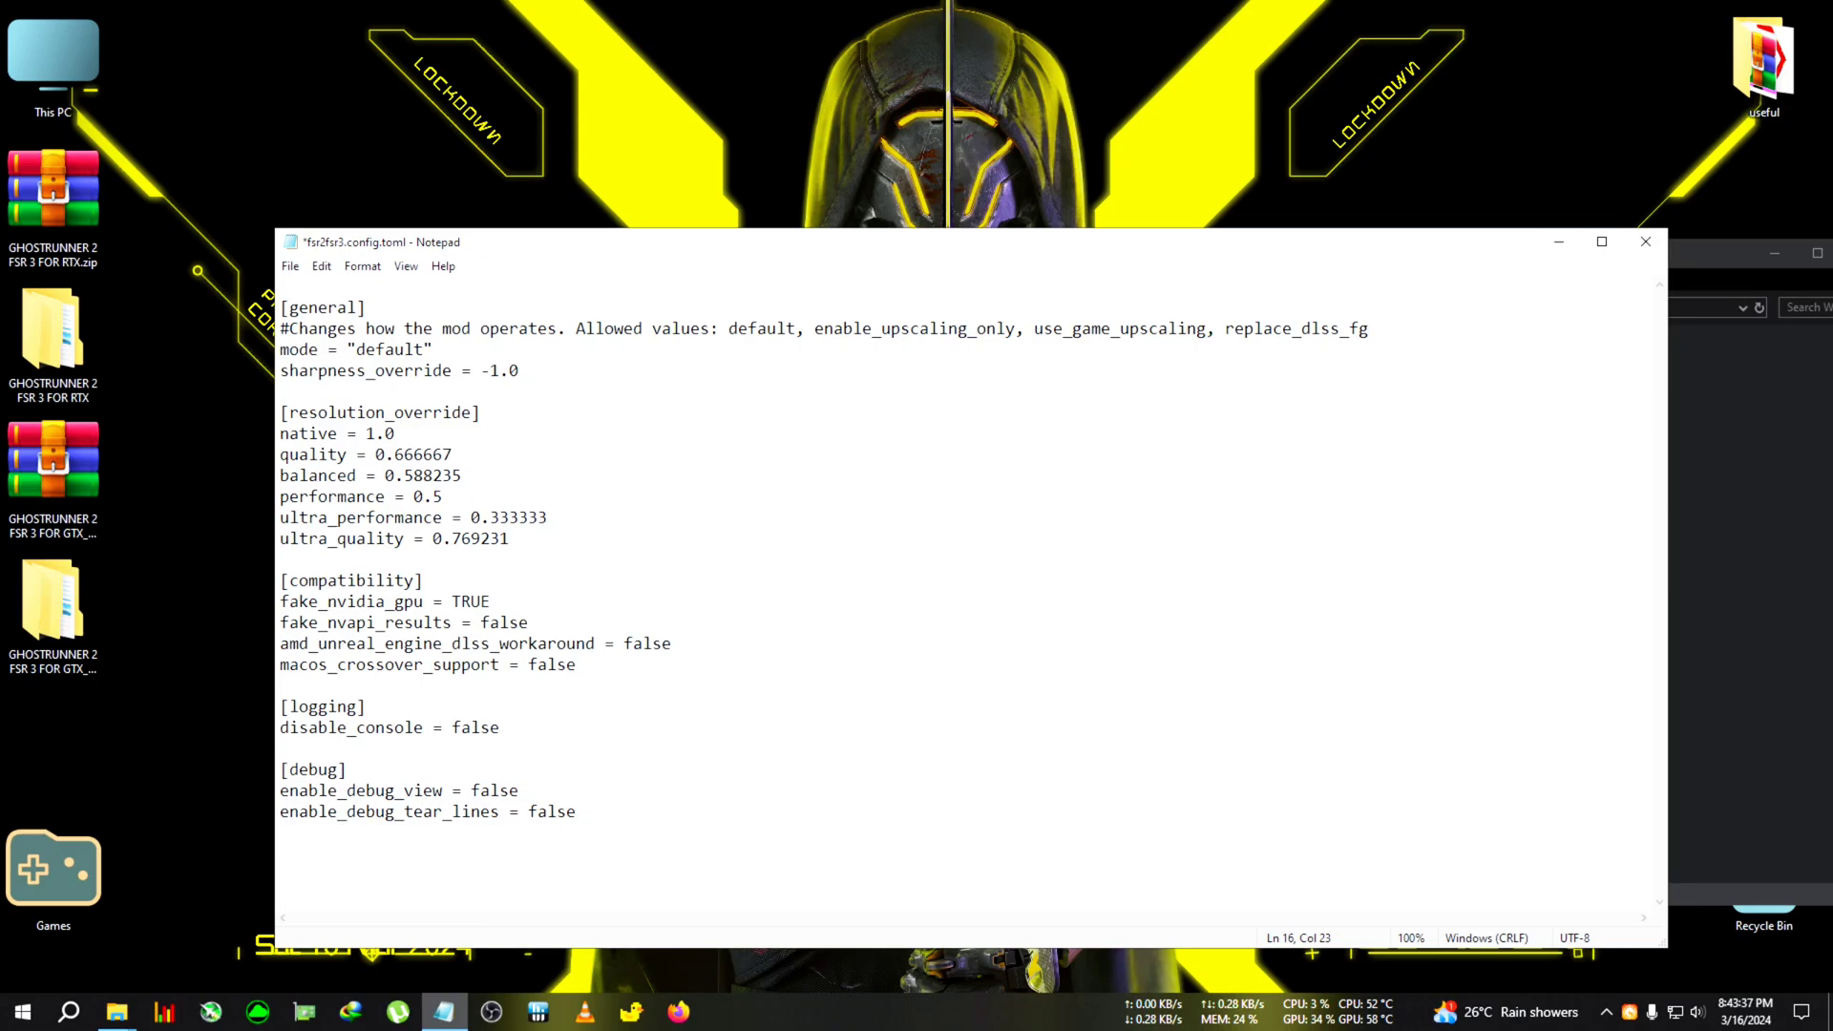
Set fake_nvidia_gpu to true and replace the mode value with replace_dlss_fg
key(BackSpace)
key(BackSpace)
key(BackSpace)
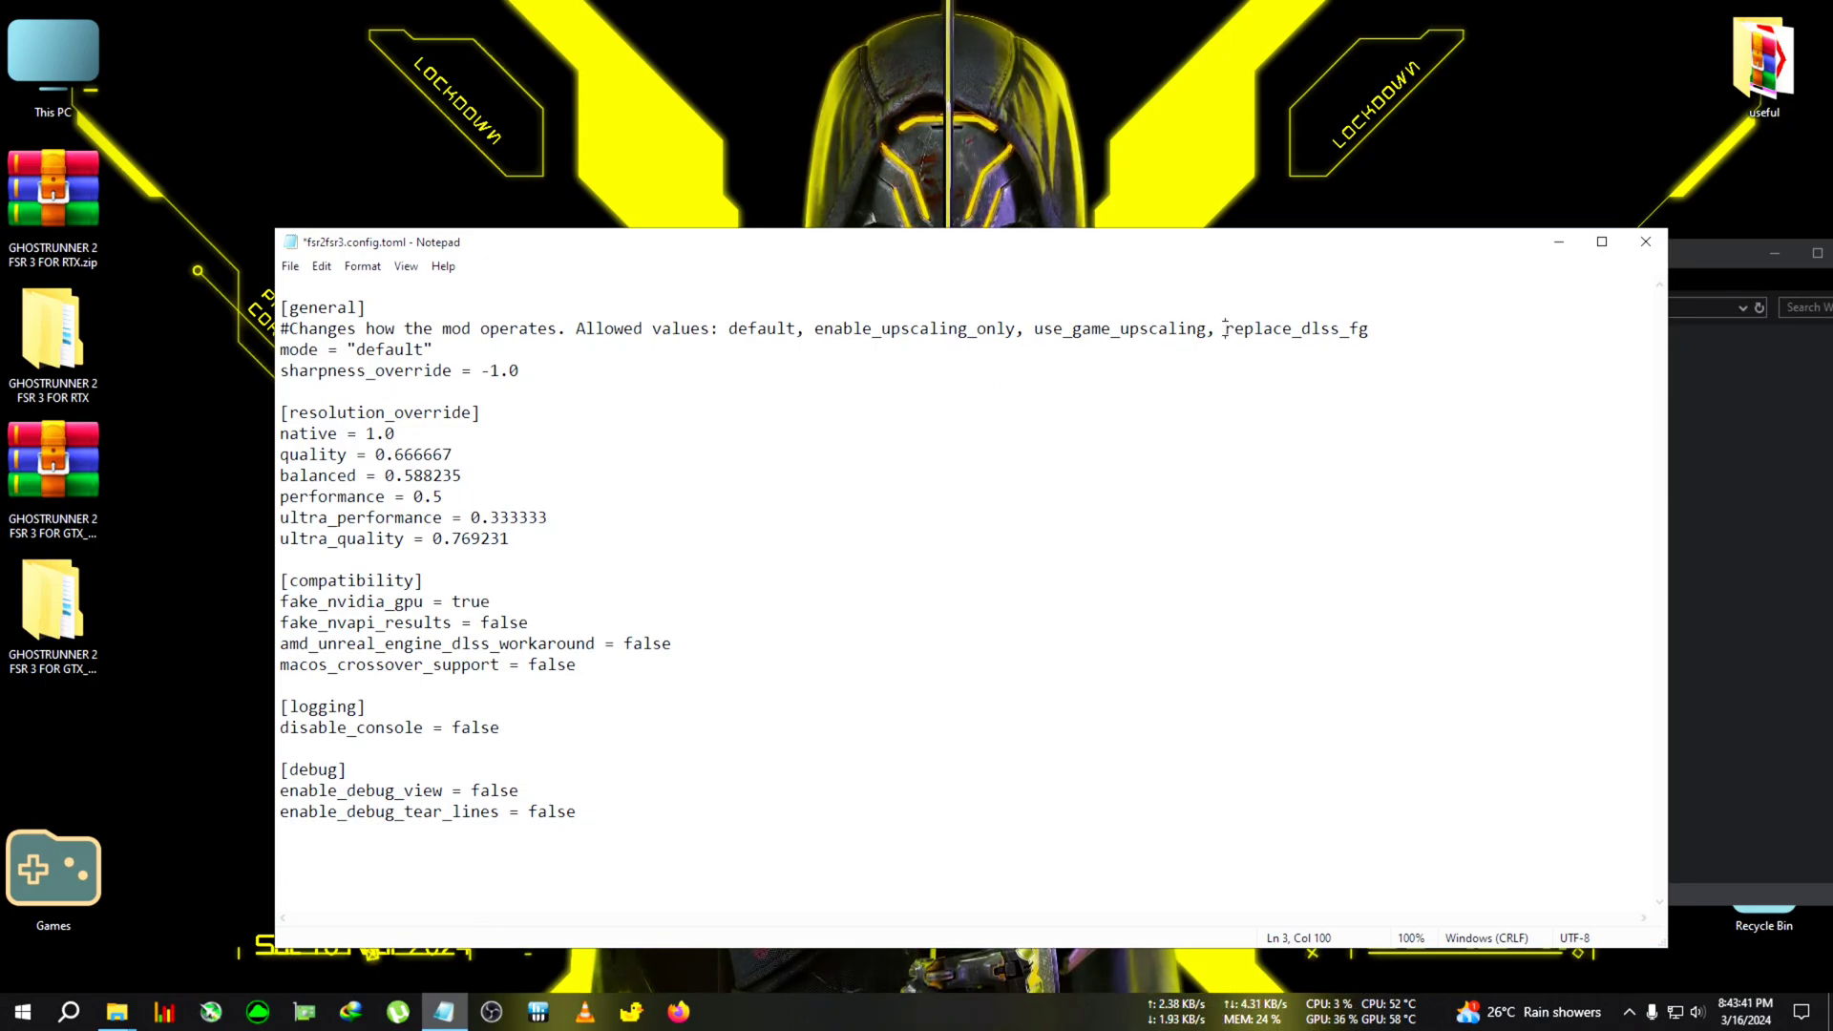
drag(1225, 328, 1346, 330)
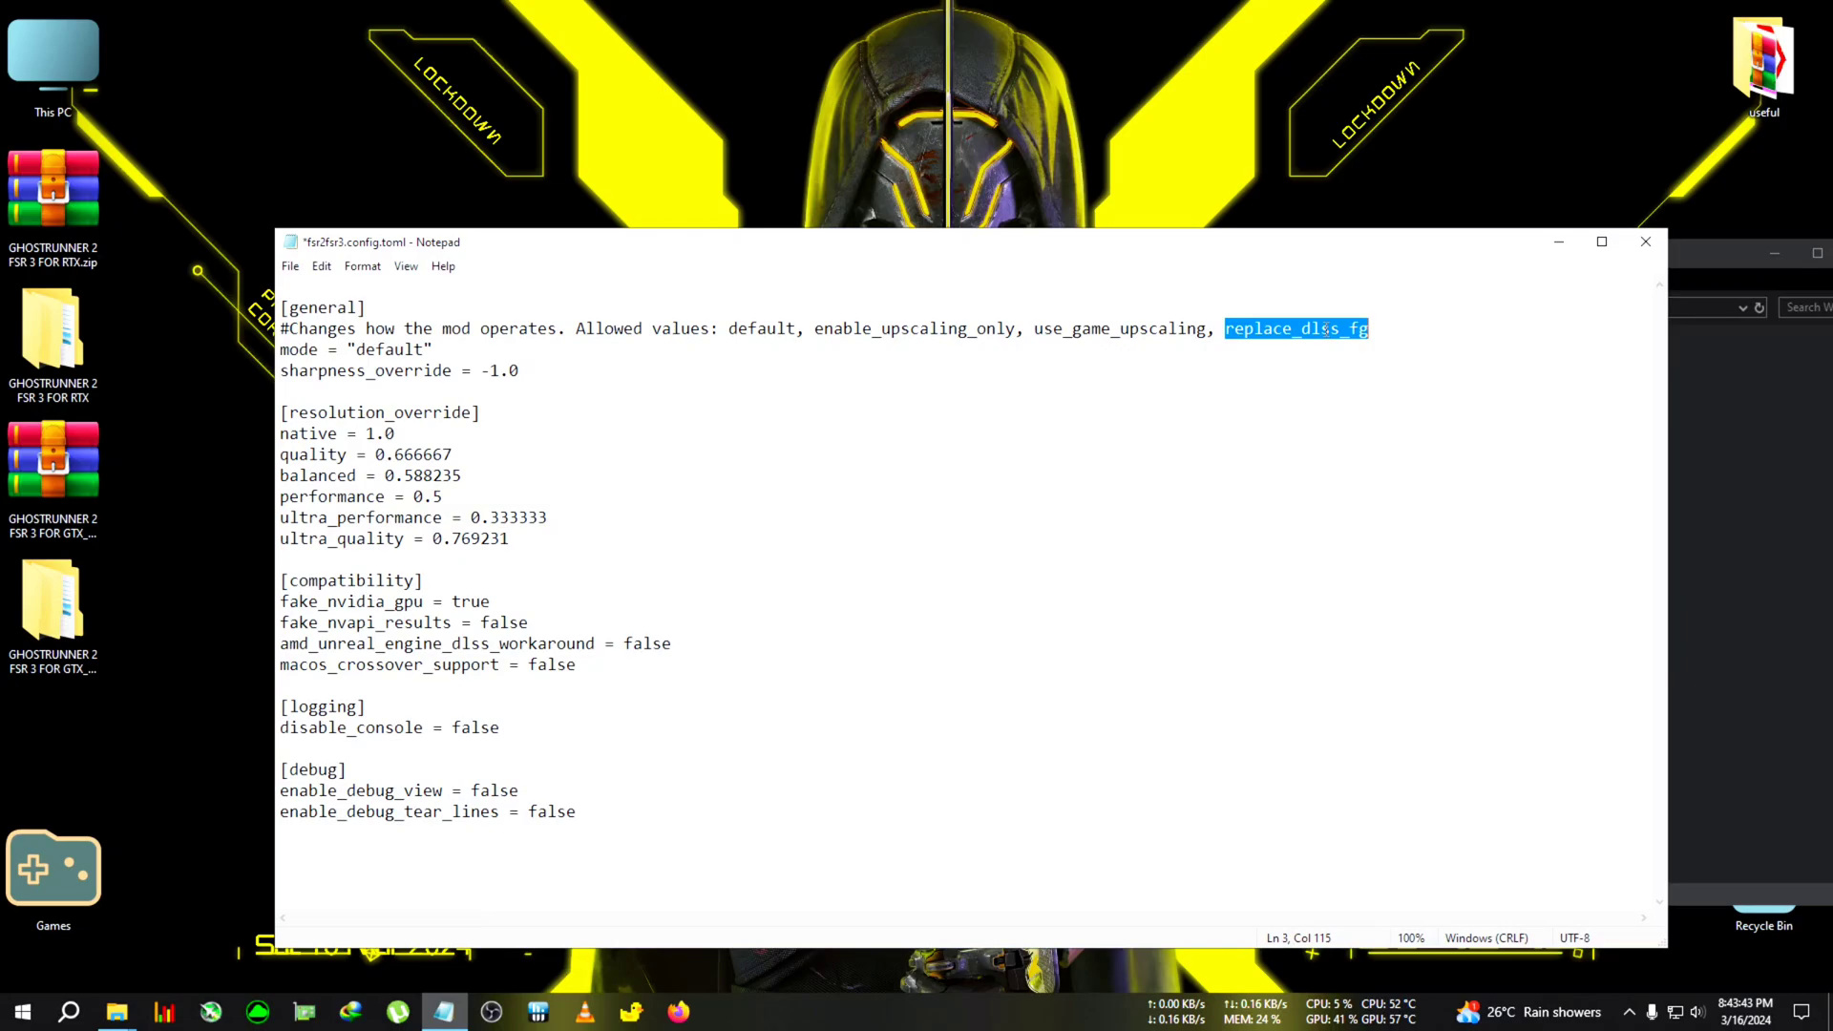
right_click(1338, 331)
click(1376, 396)
click(357, 351)
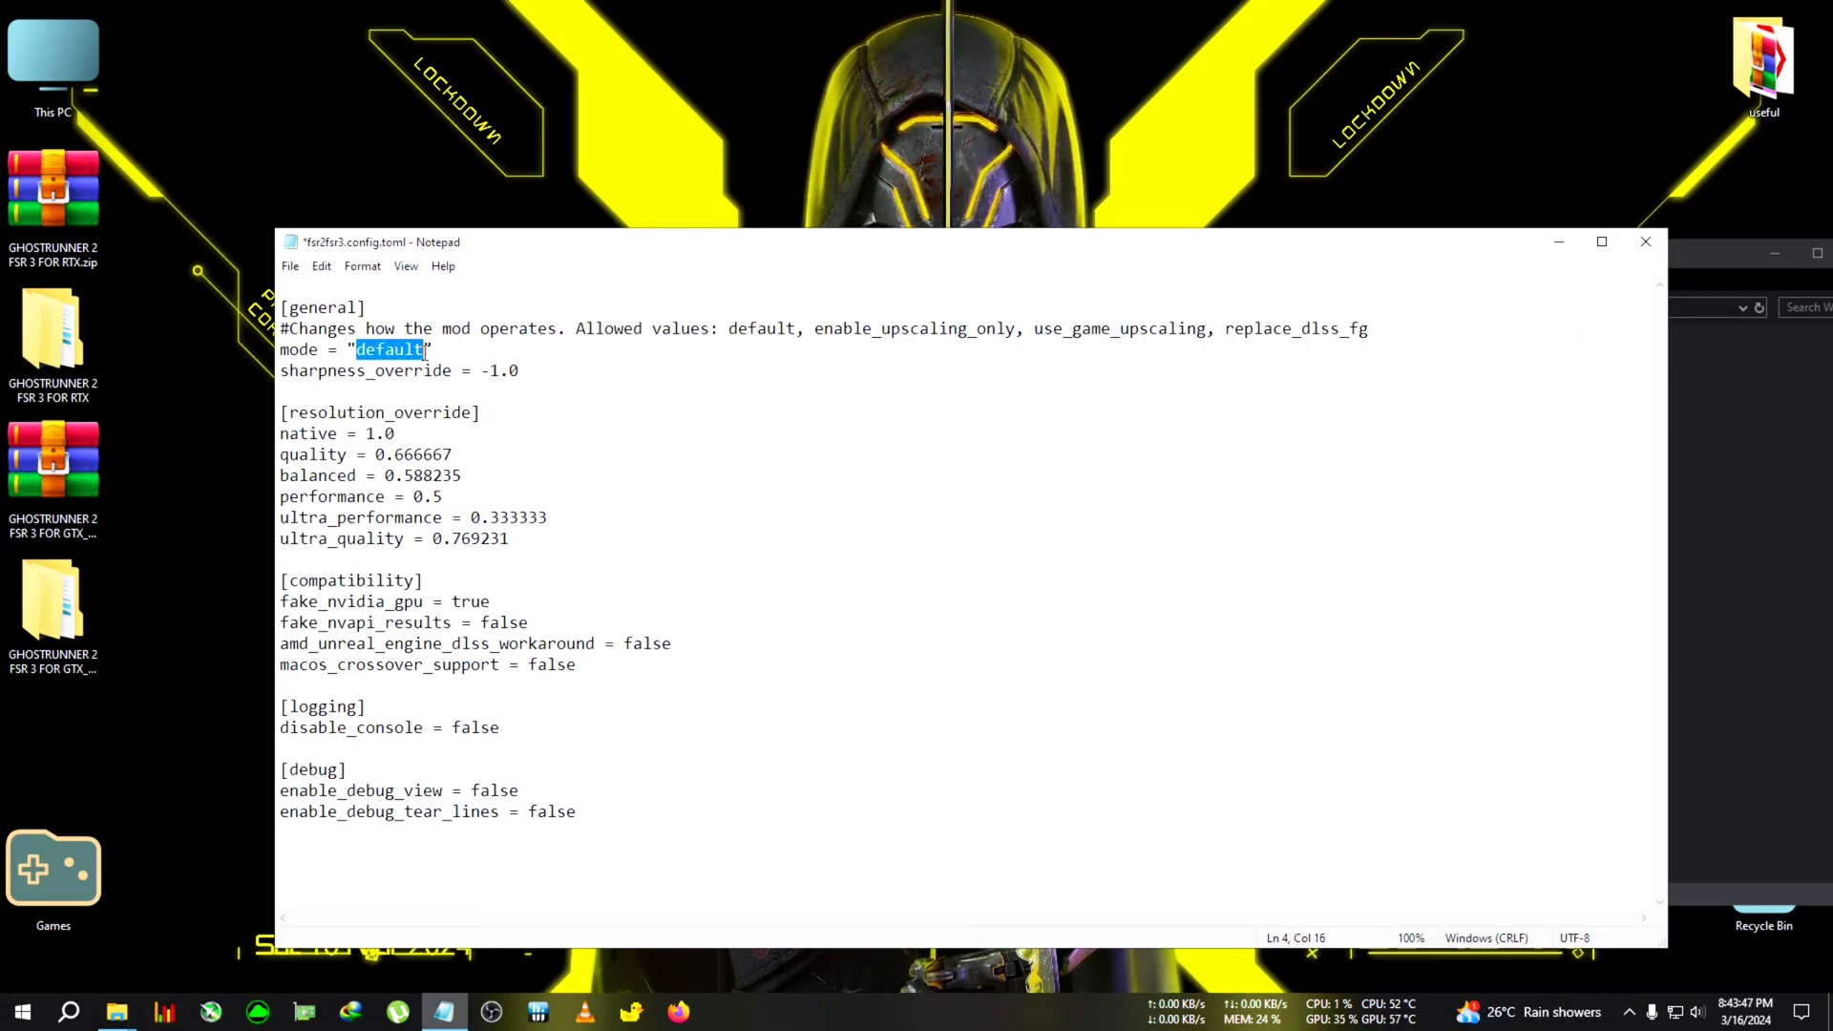
key(BackSpace)
text(replace_dlss_fg)
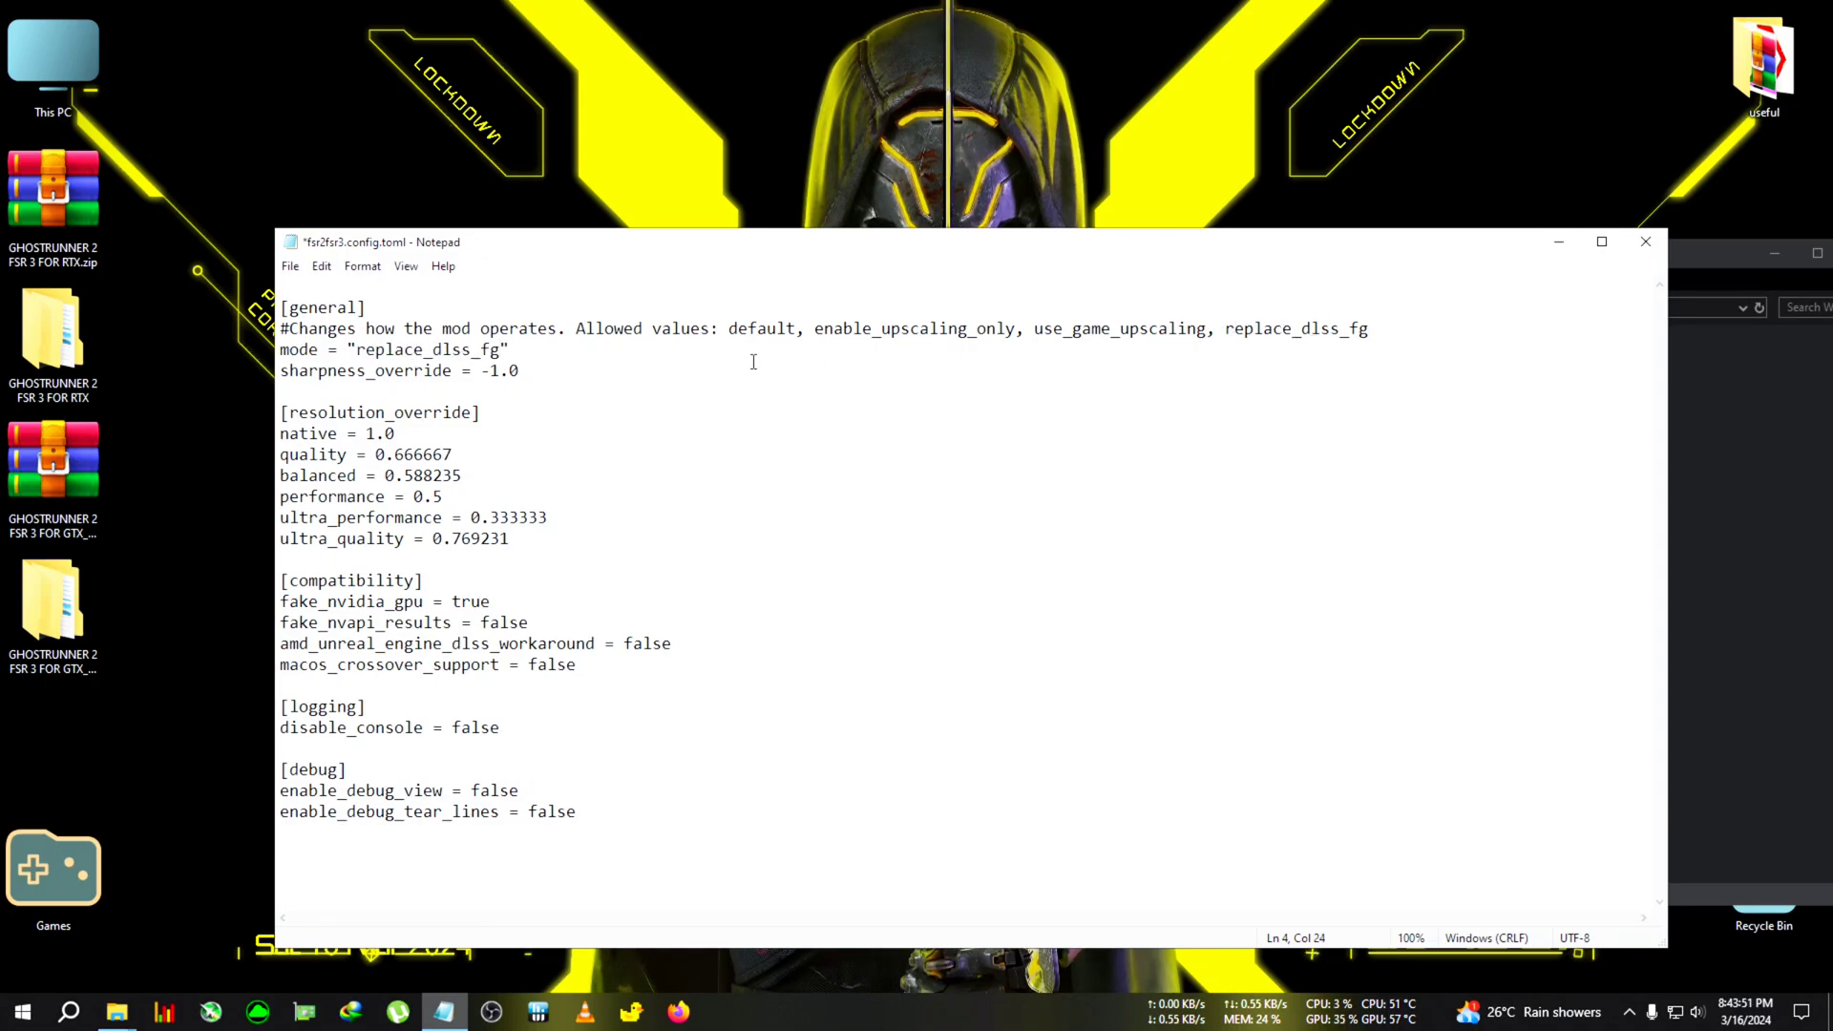
Save the edited config, close Notepad, and relaunch Ghostrunner 2
click(290, 265)
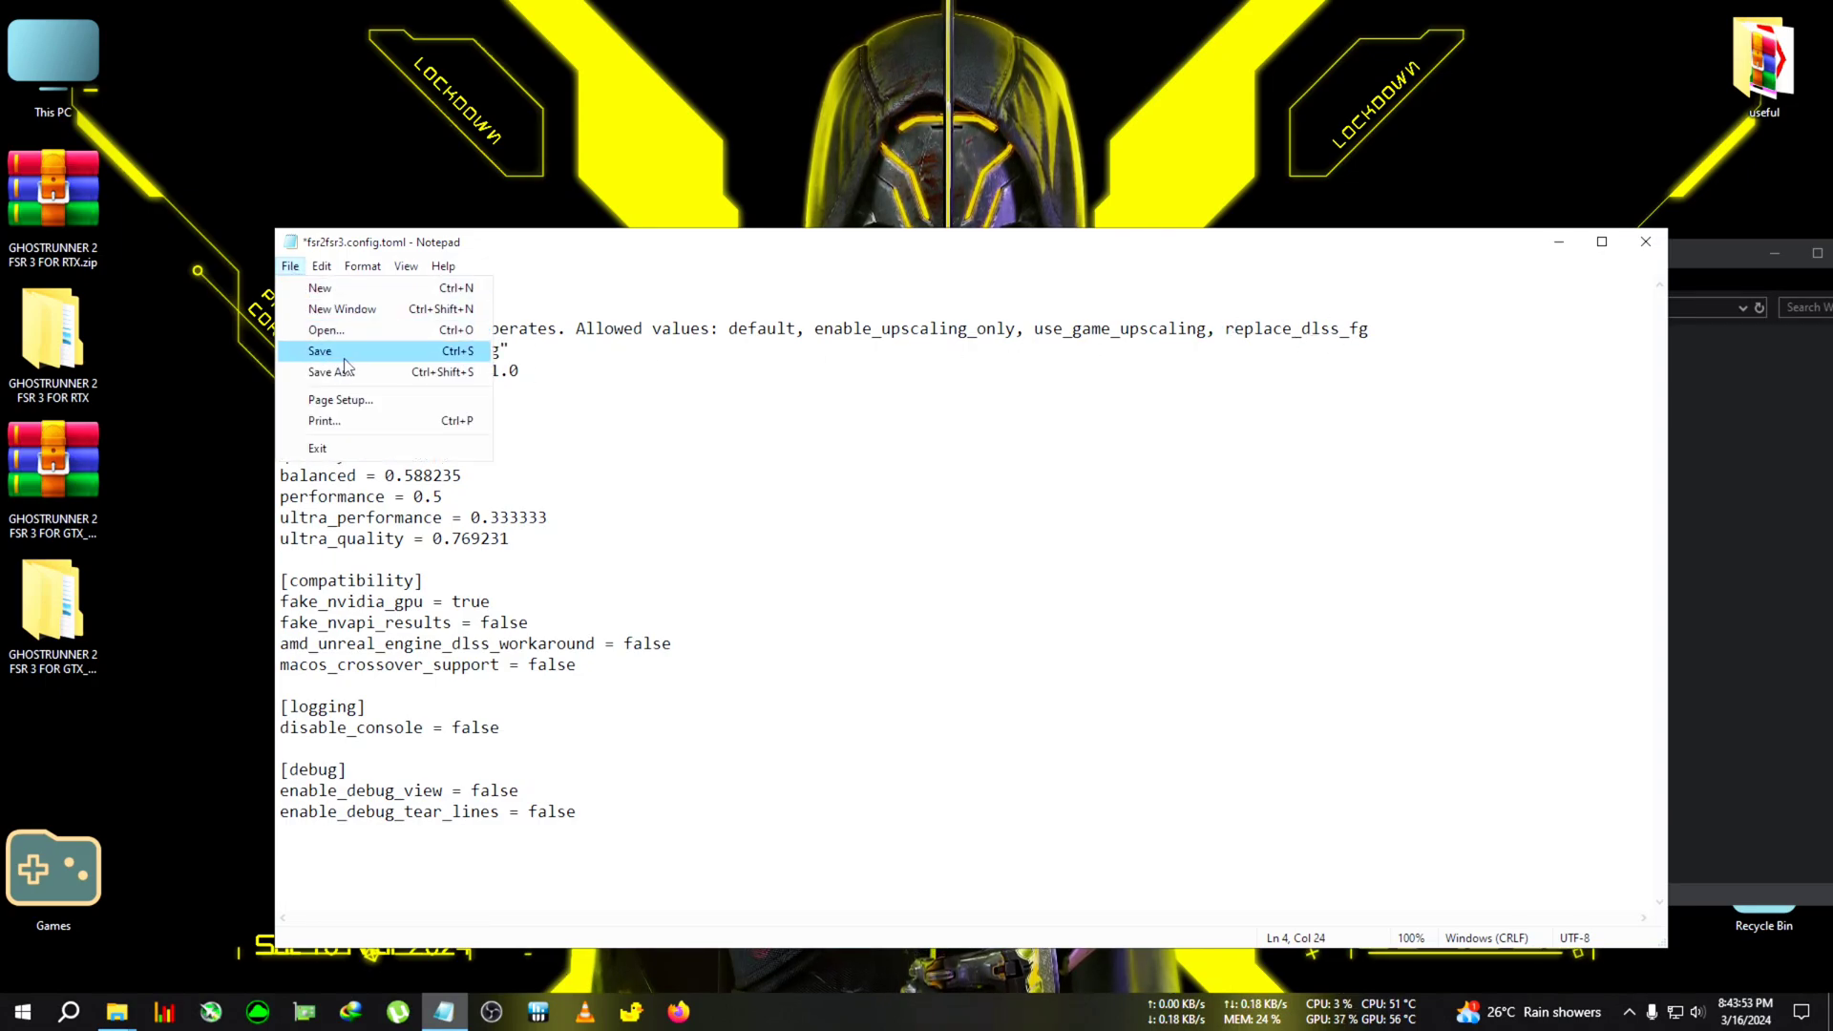
click(330, 353)
click(1646, 242)
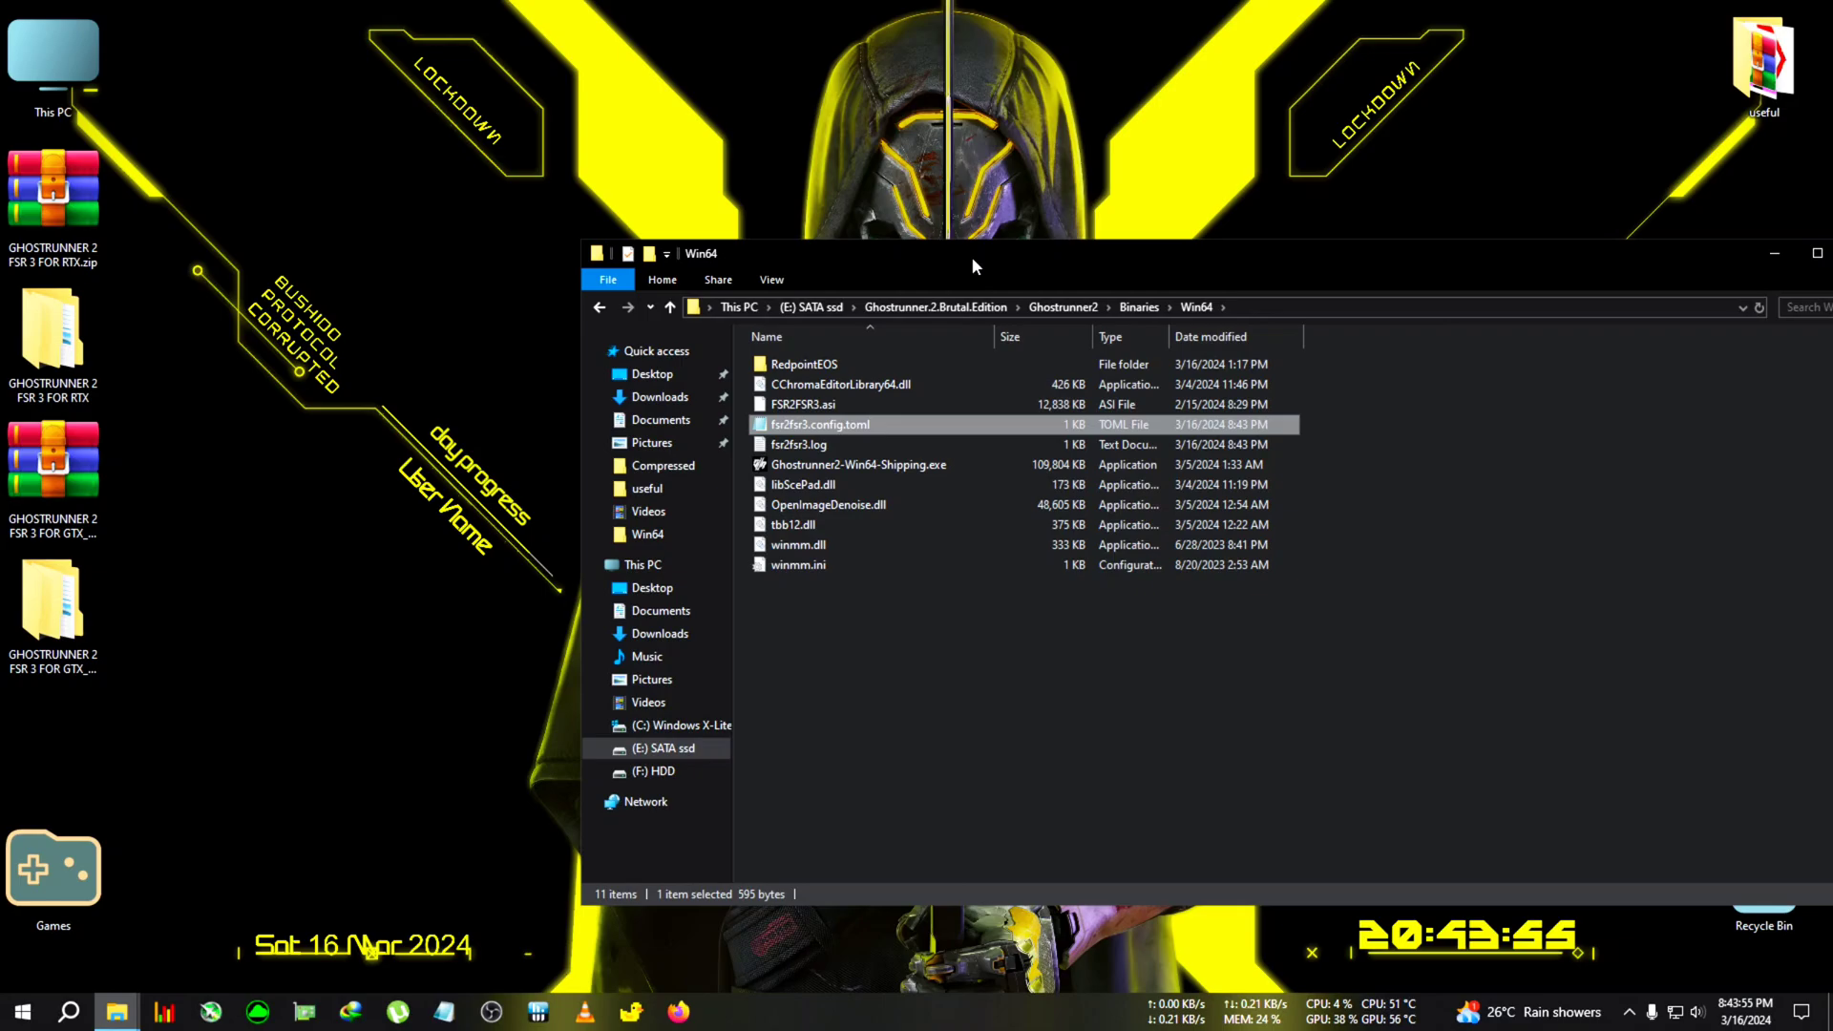
double_click(846, 458)
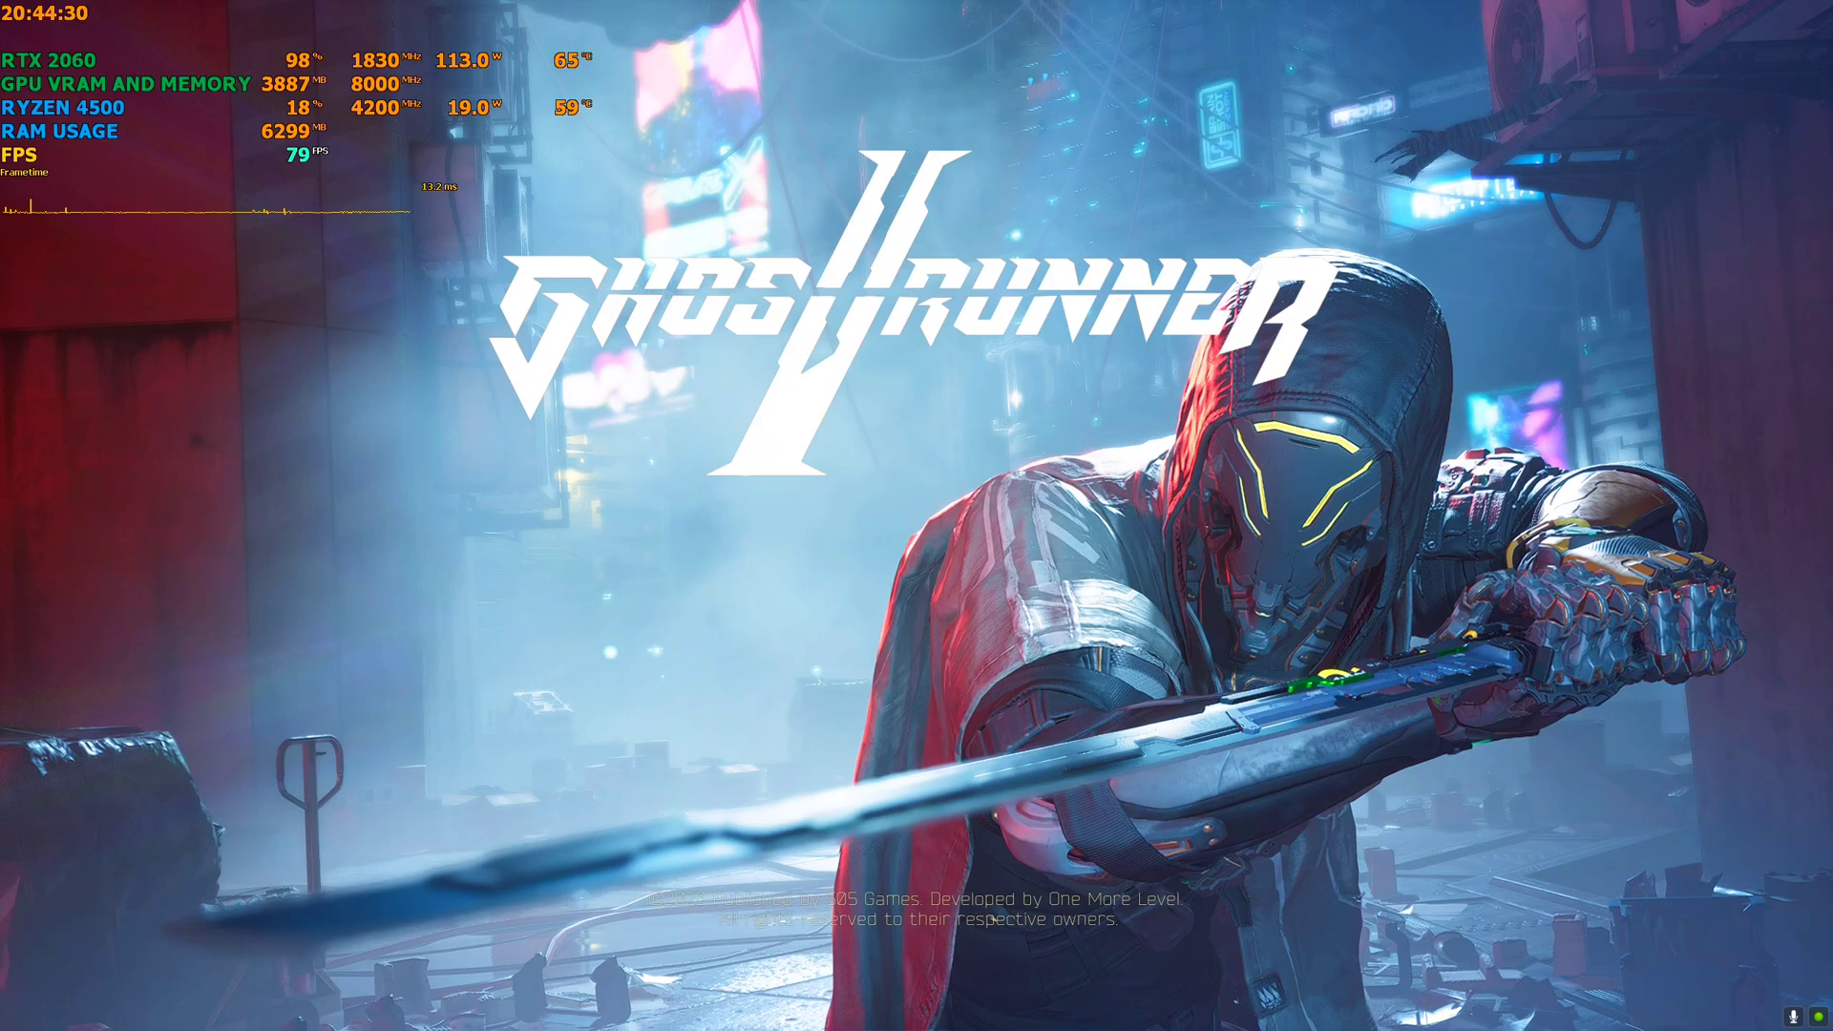
Continue the campaign from the title screen and leap off the ledge into the arena
key(Return)
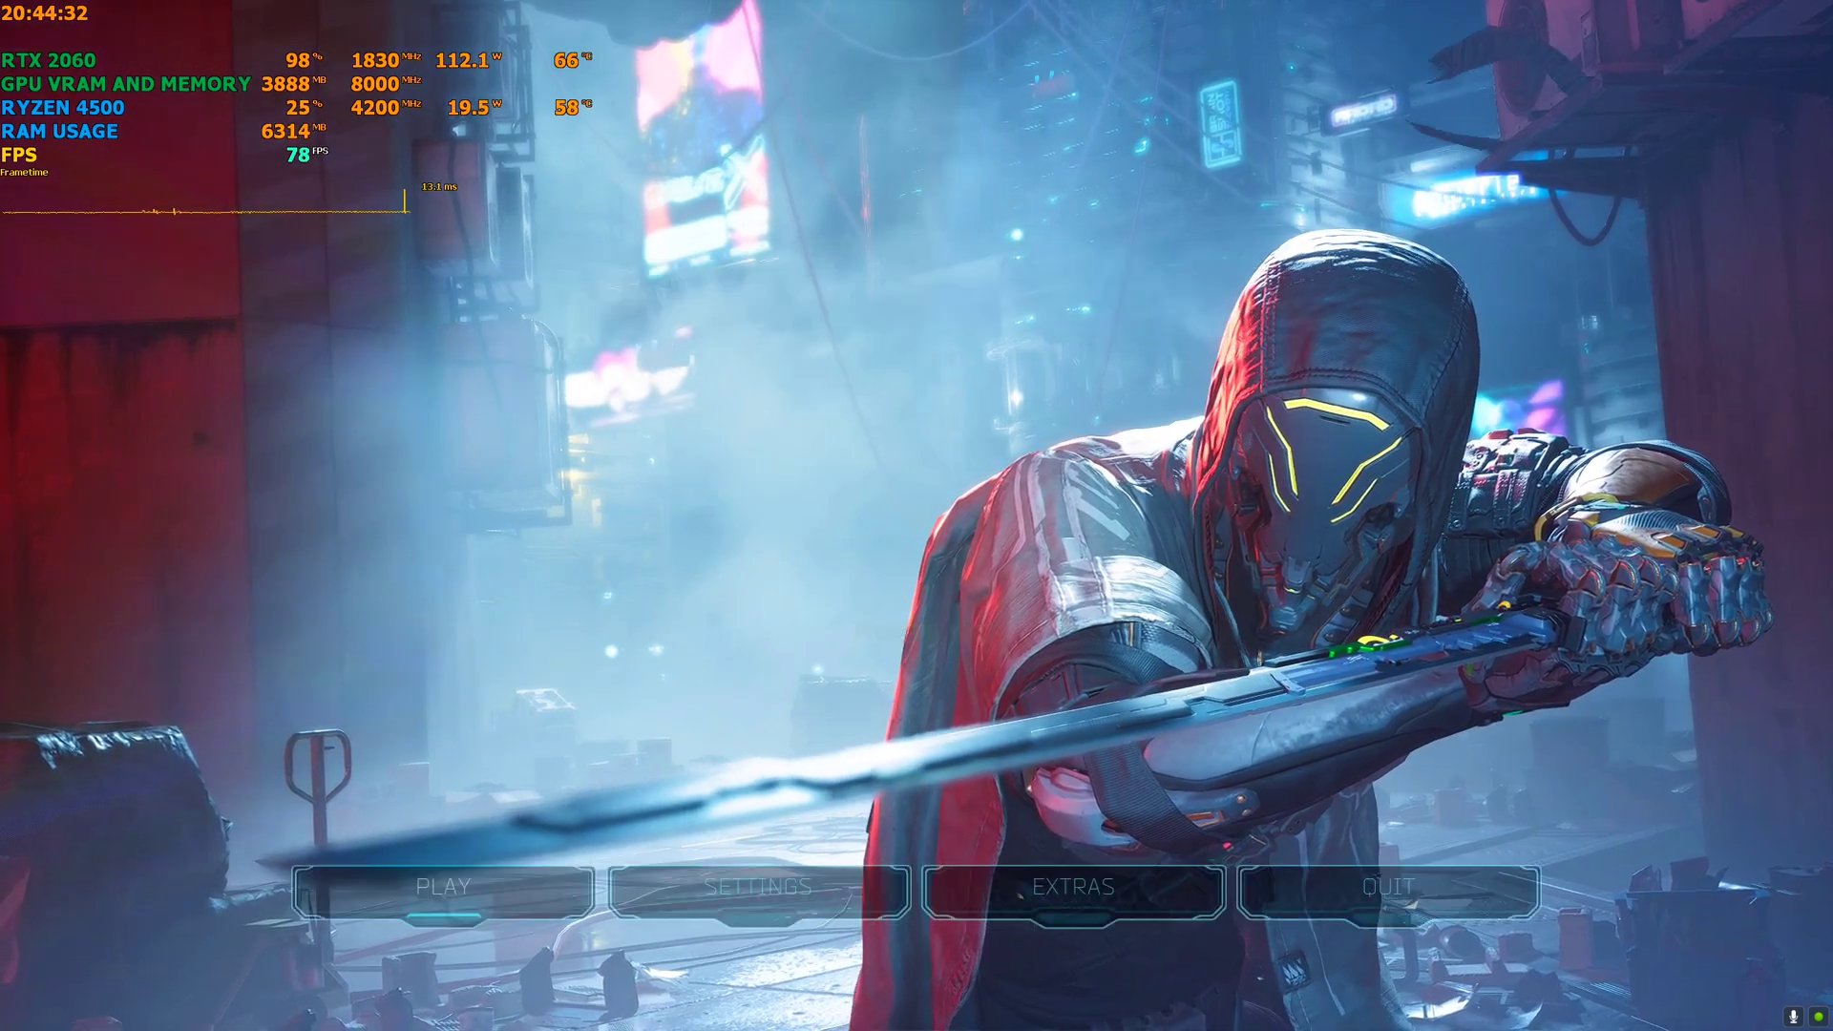
click(487, 890)
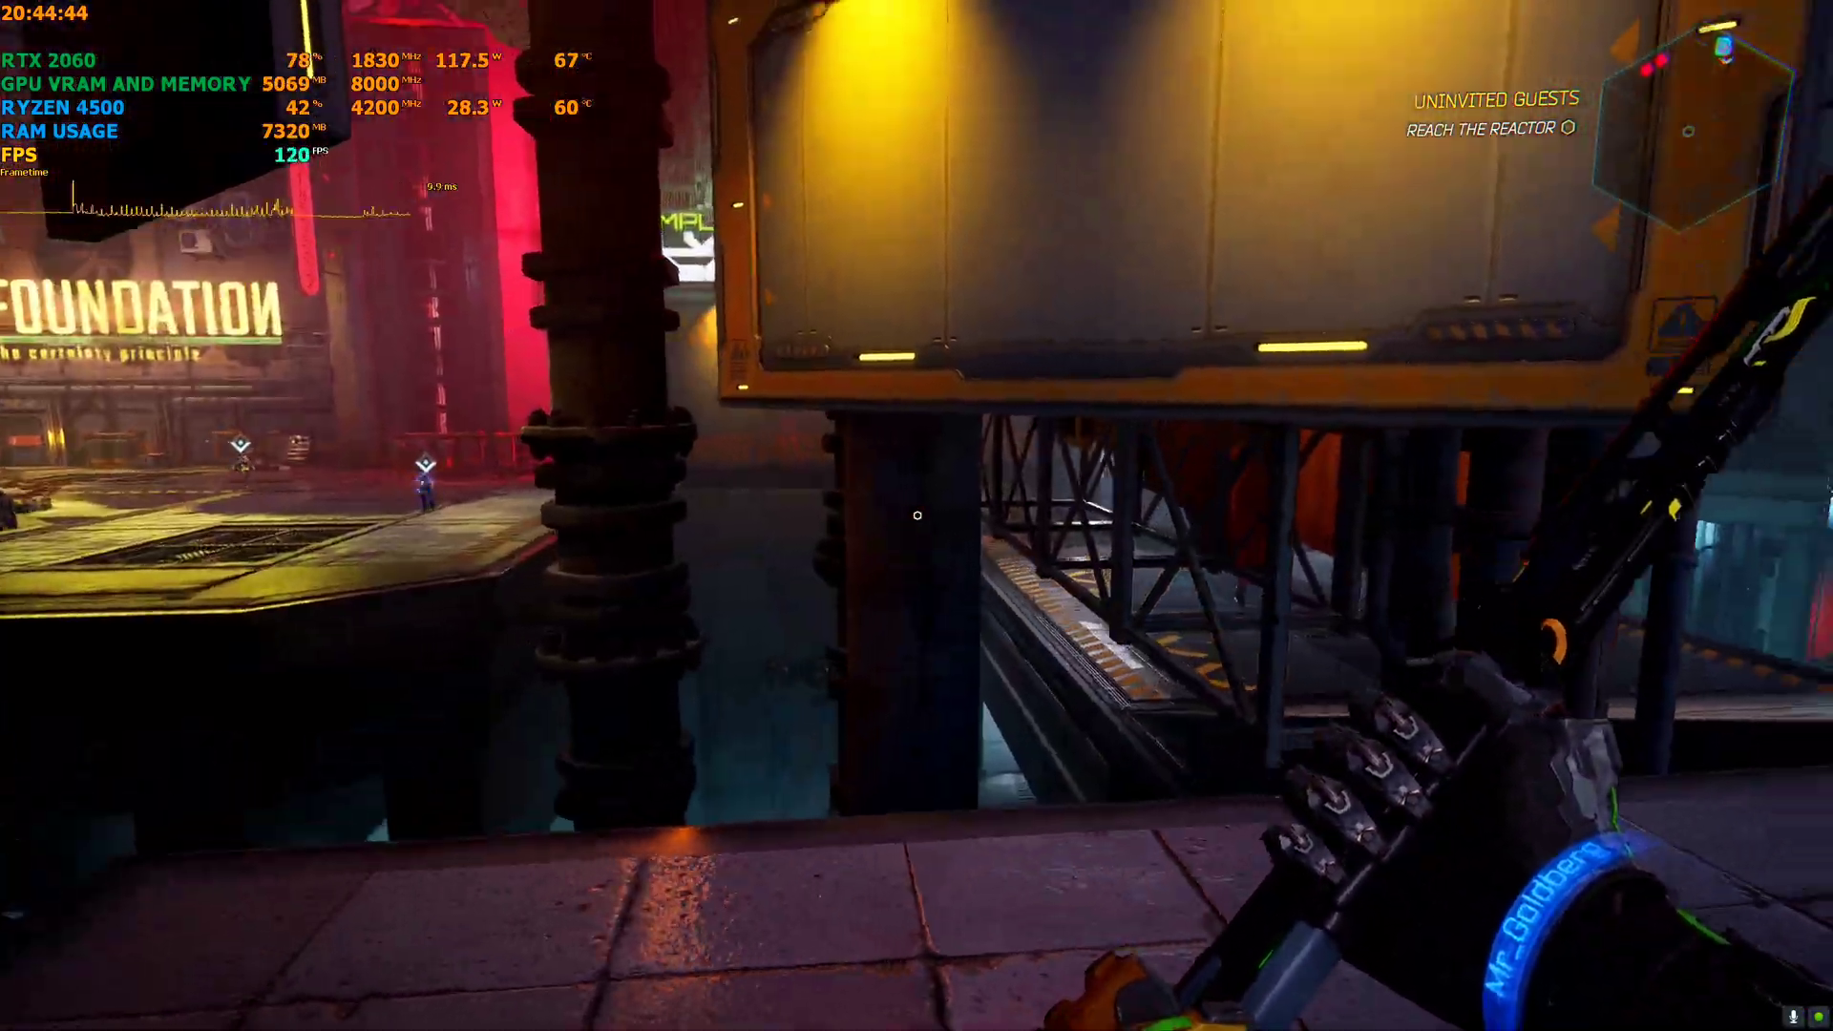
key(w)
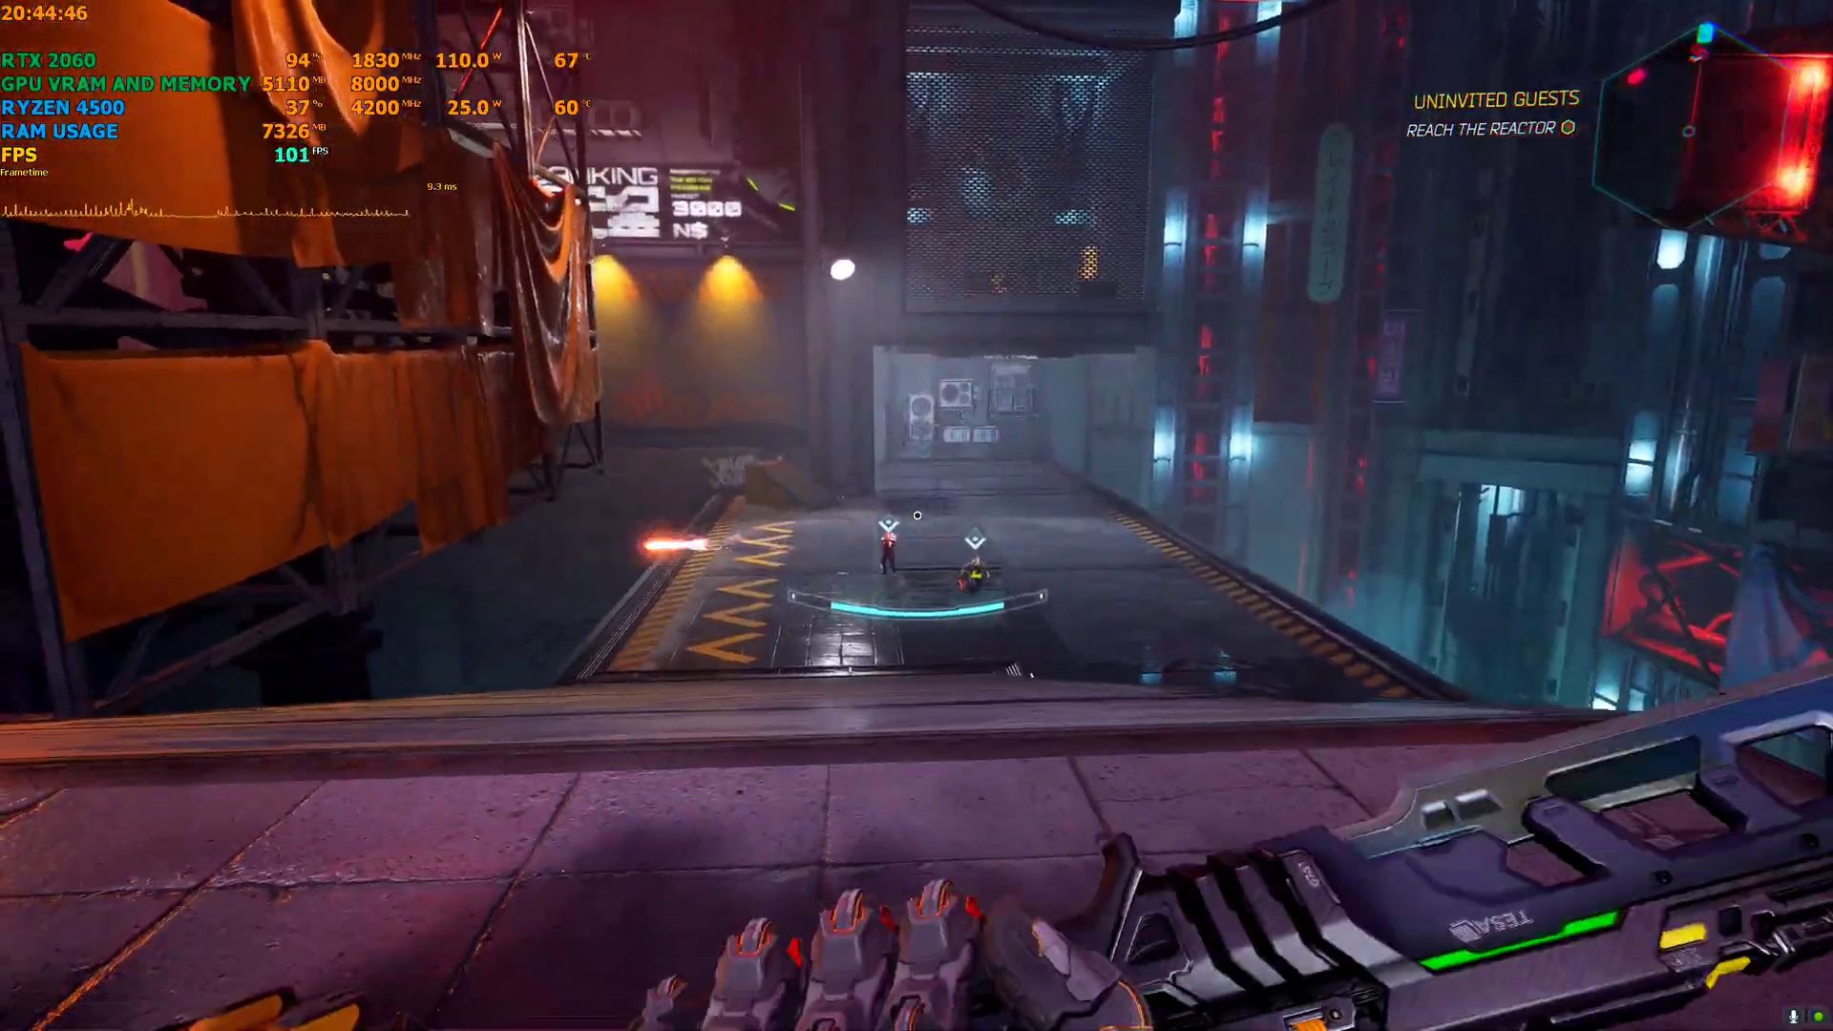
key(space)
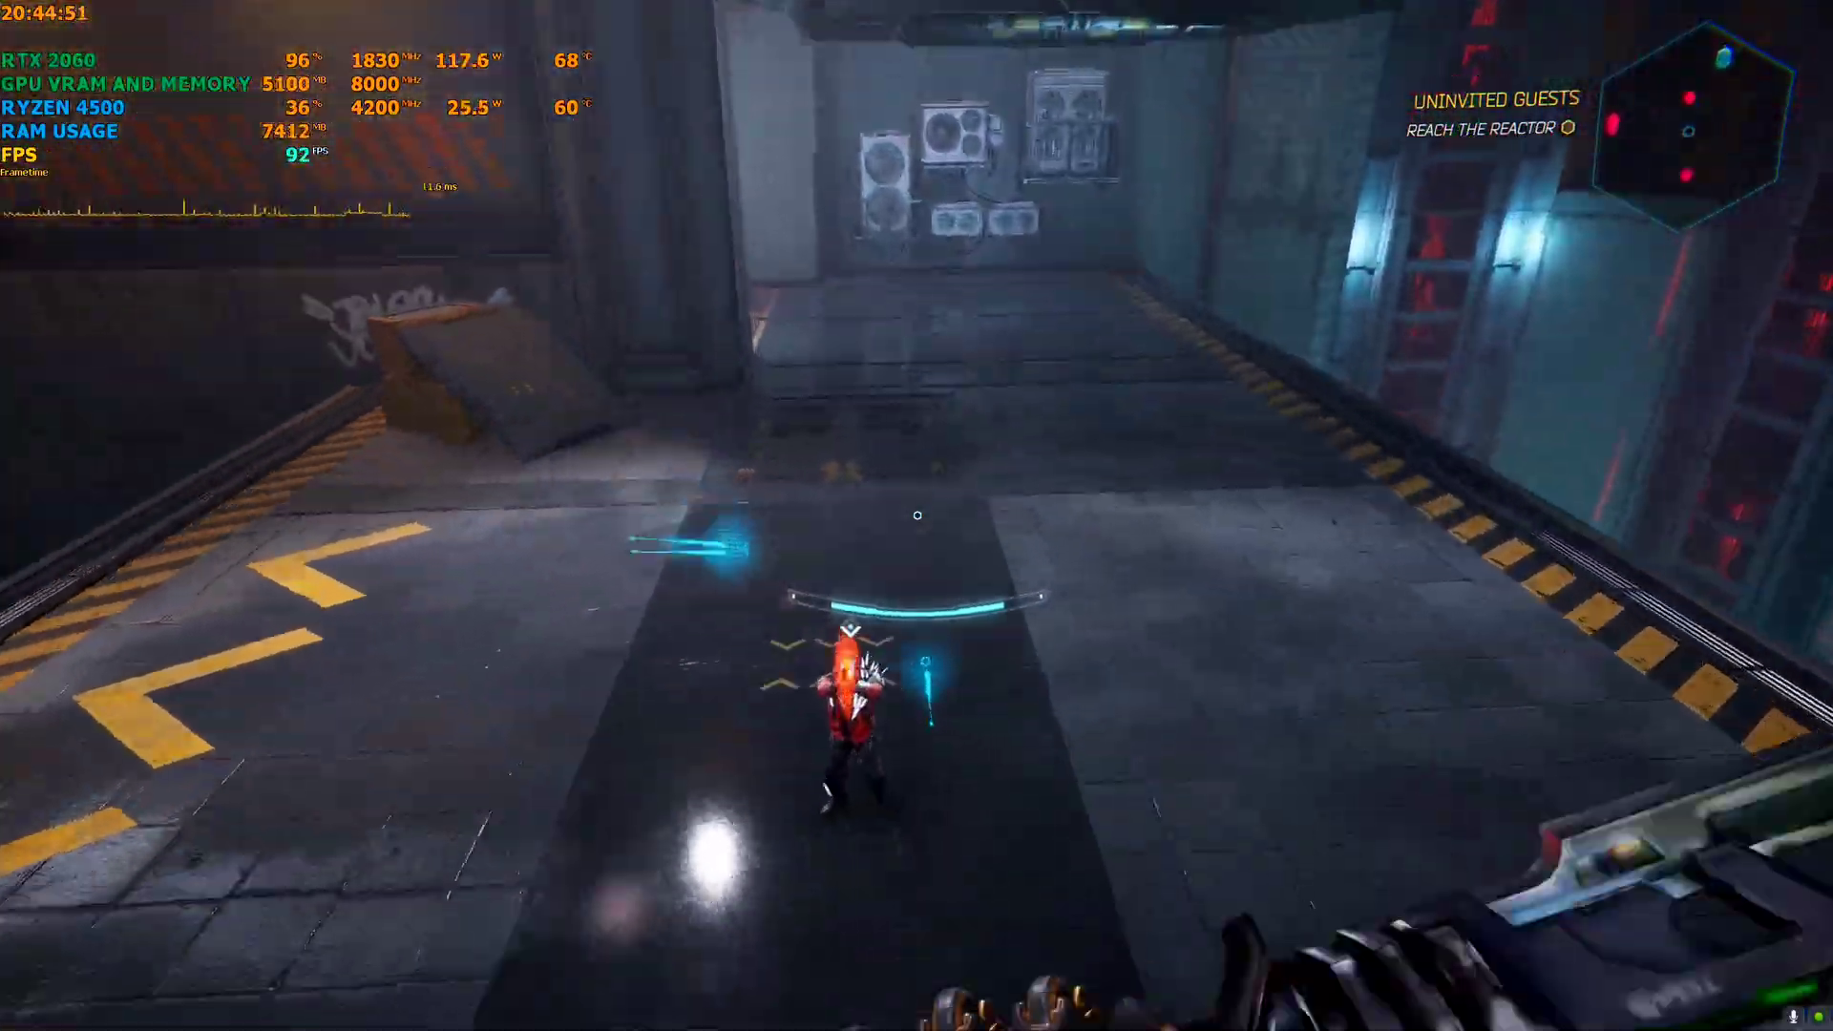
Slash two enemies, jump back to the high ledge, and pause into Settings
click(917, 514)
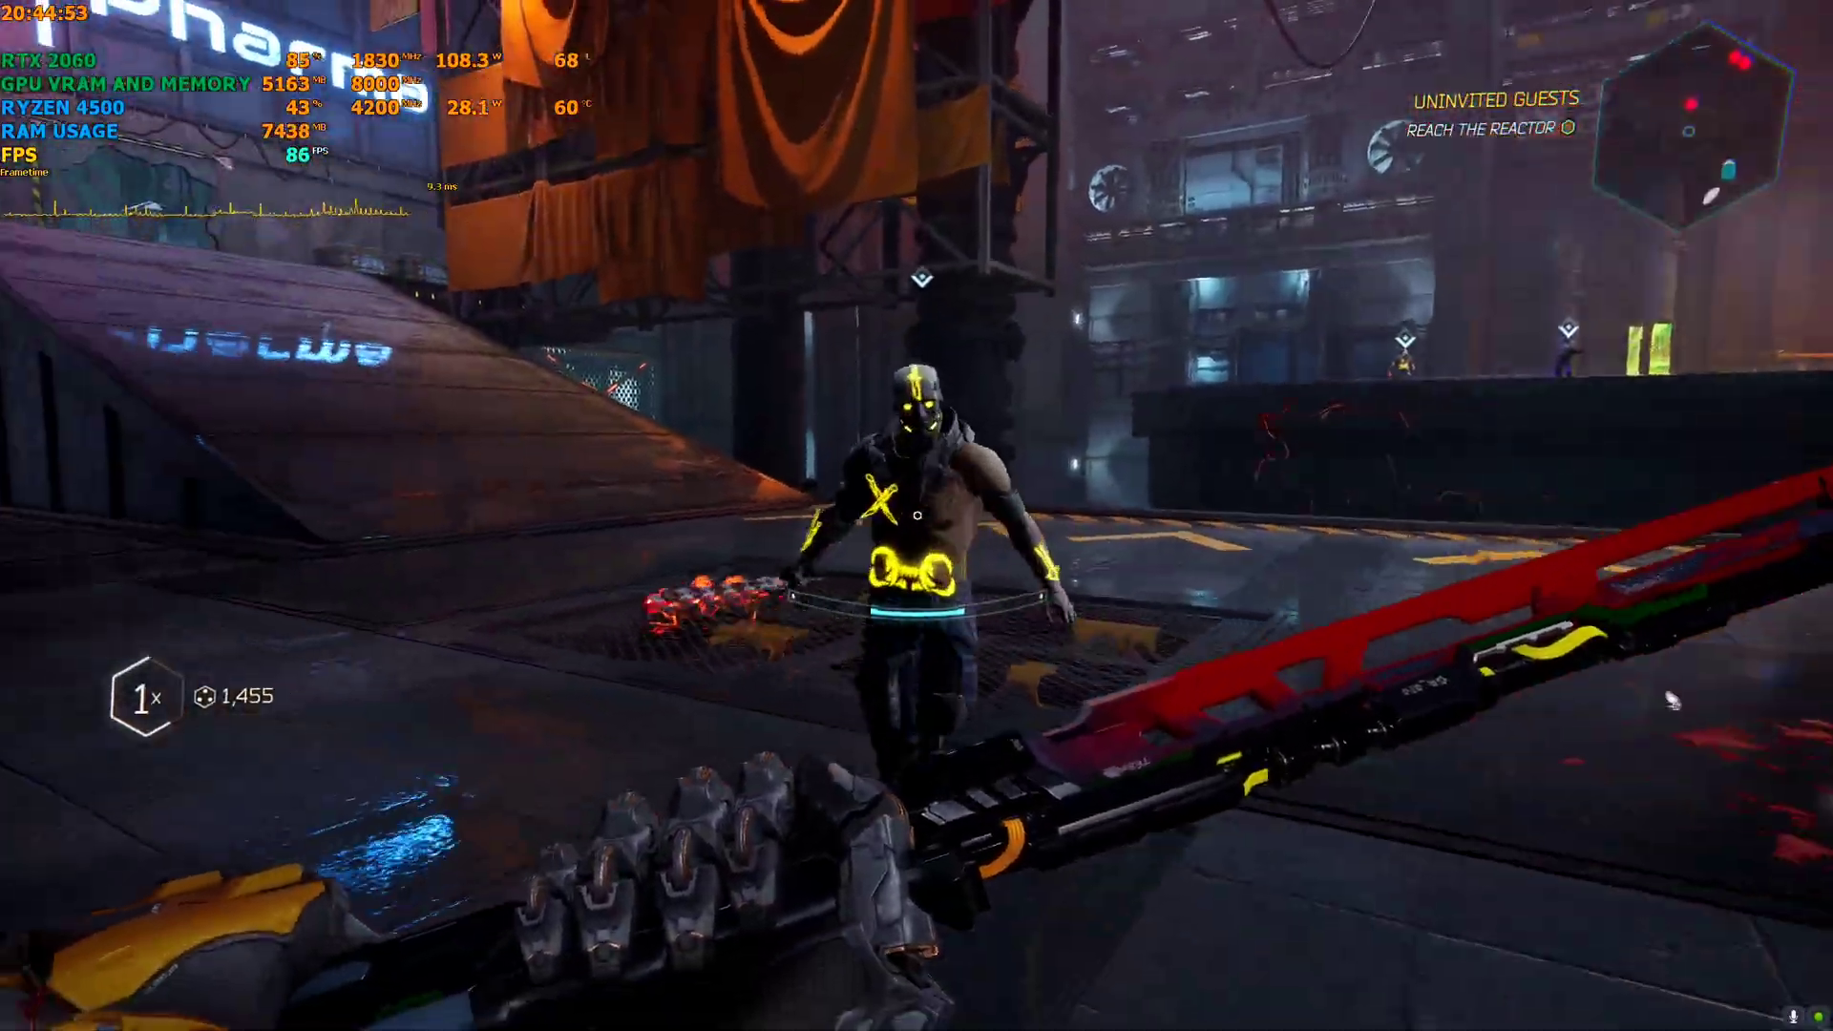
click(917, 513)
key(space)
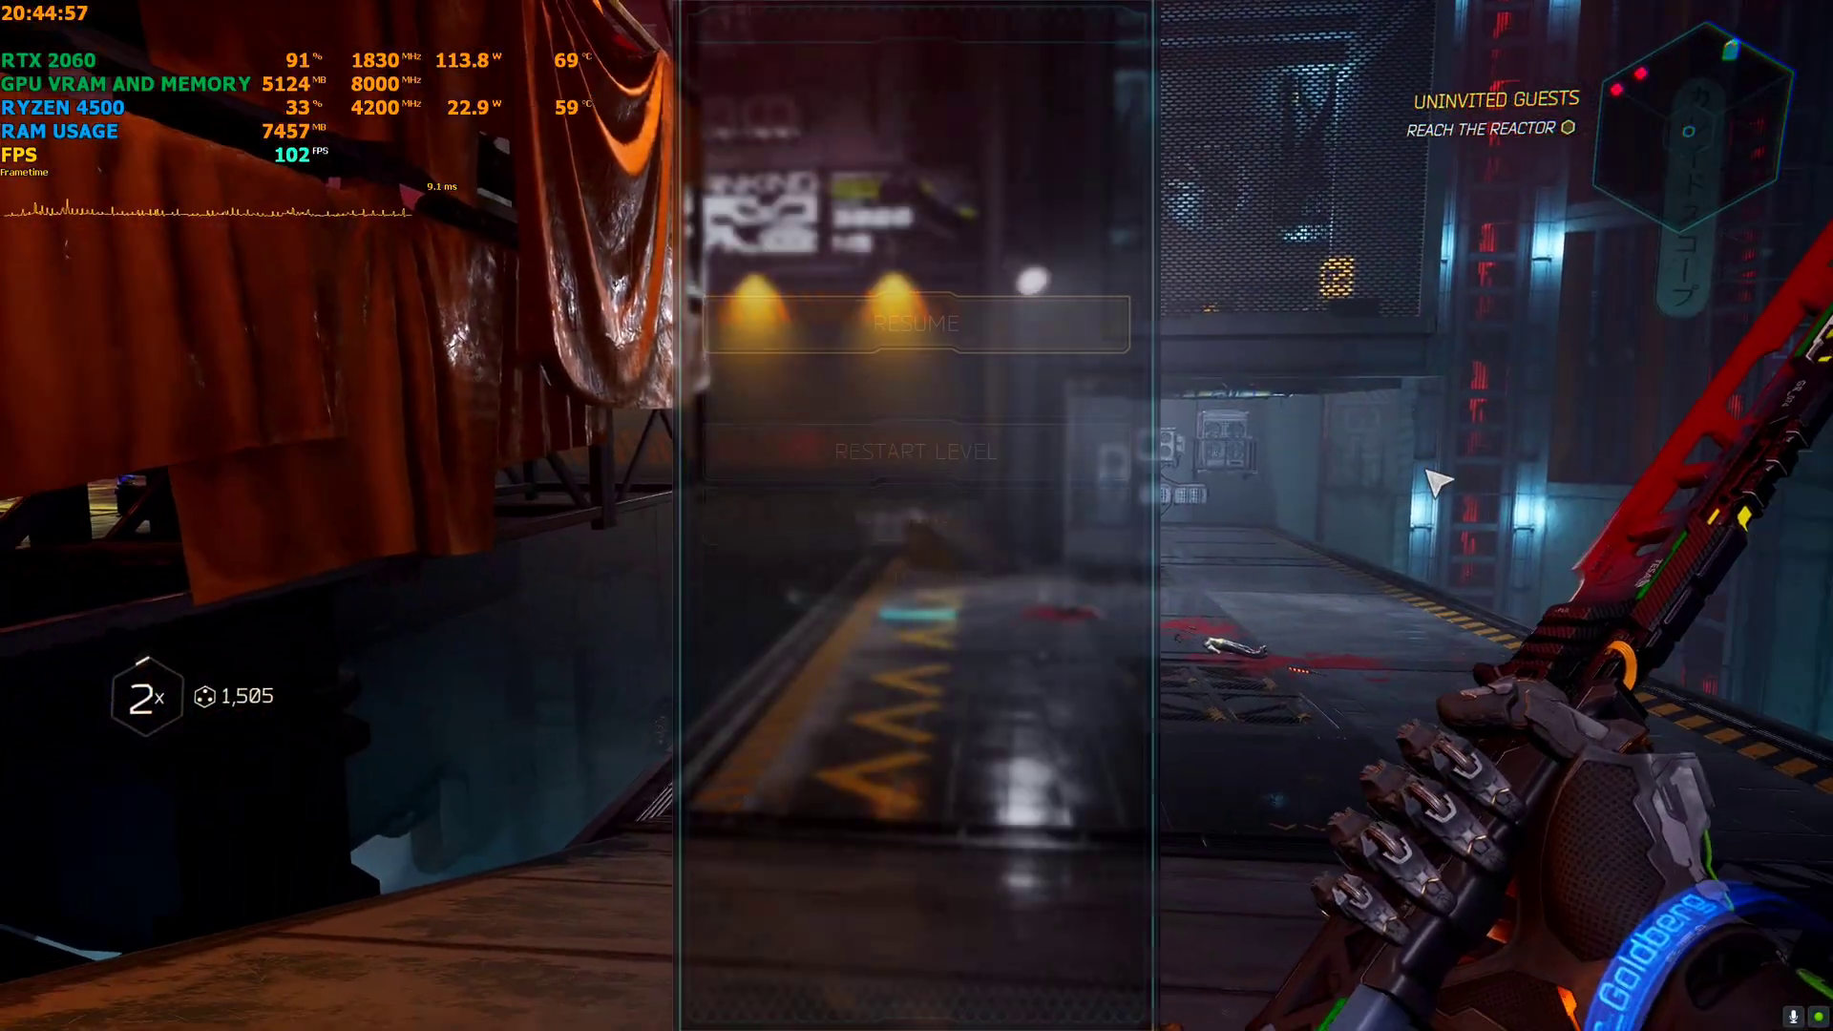
key(Escape)
click(1029, 516)
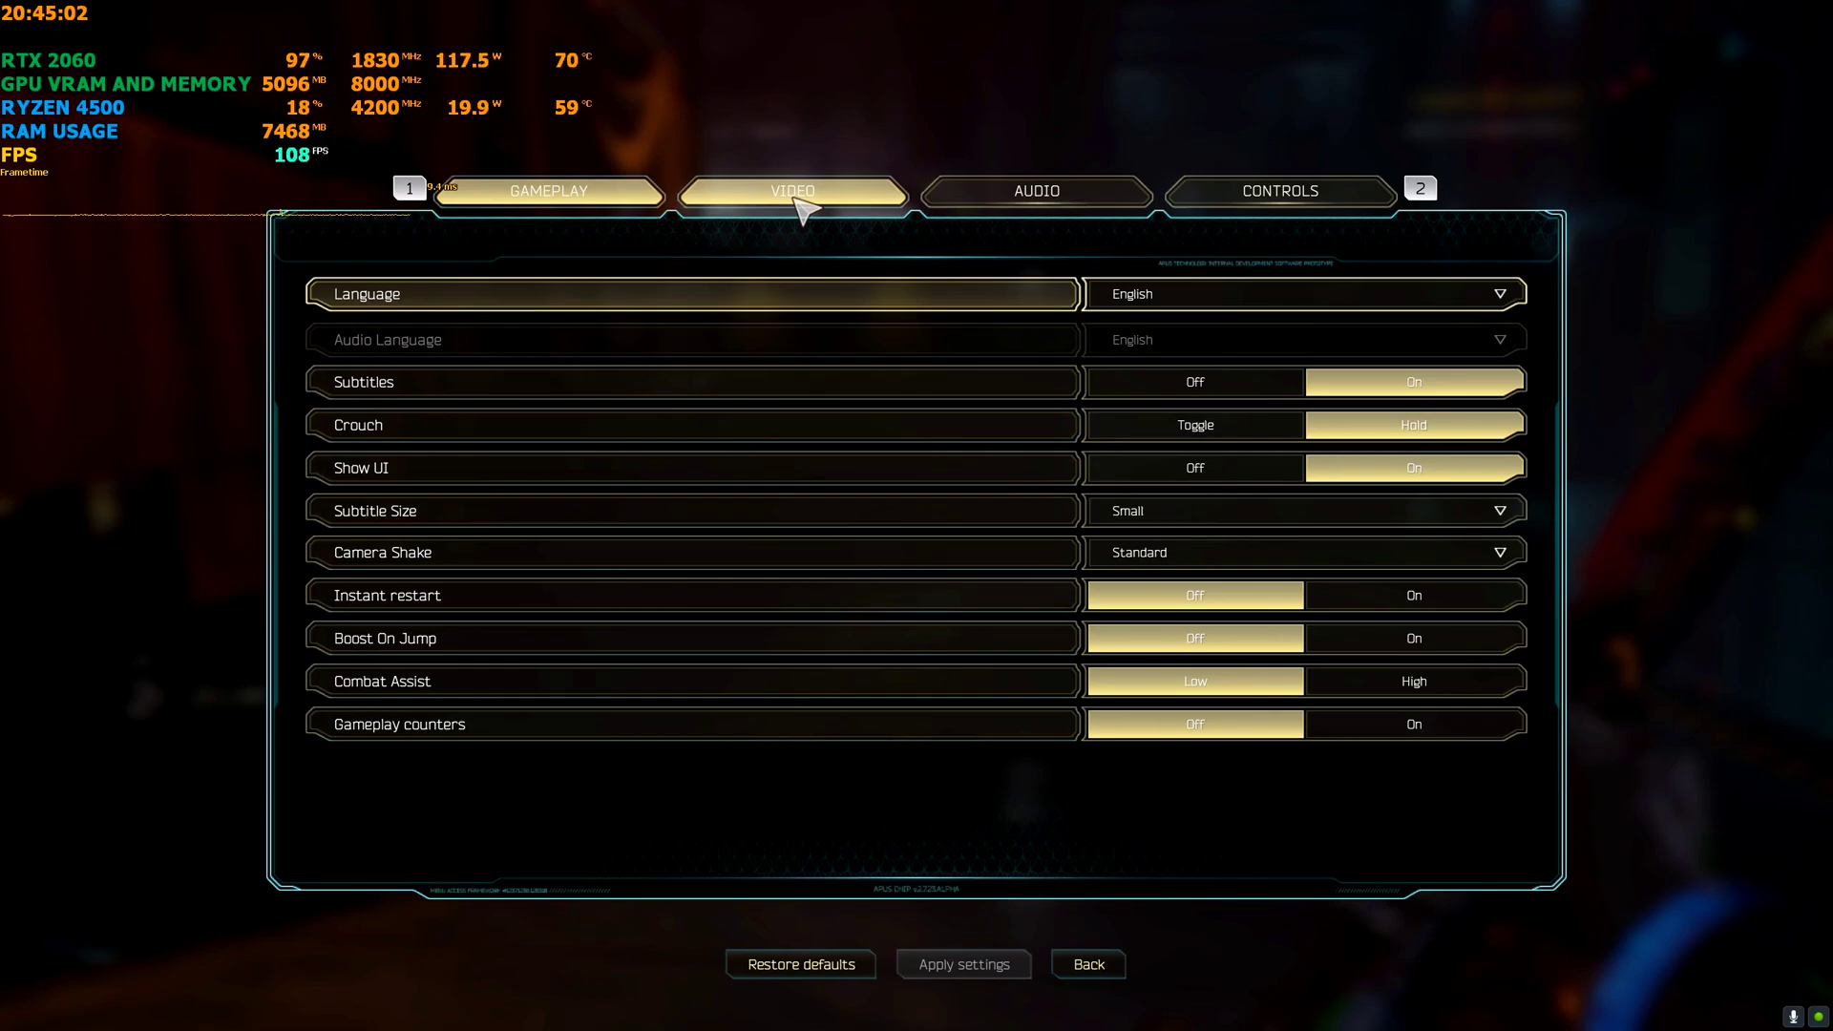
In Video options, replace Nvidia DLSS with AMD FSR 2.0 Quality, apply, and return to pause menu
click(800, 197)
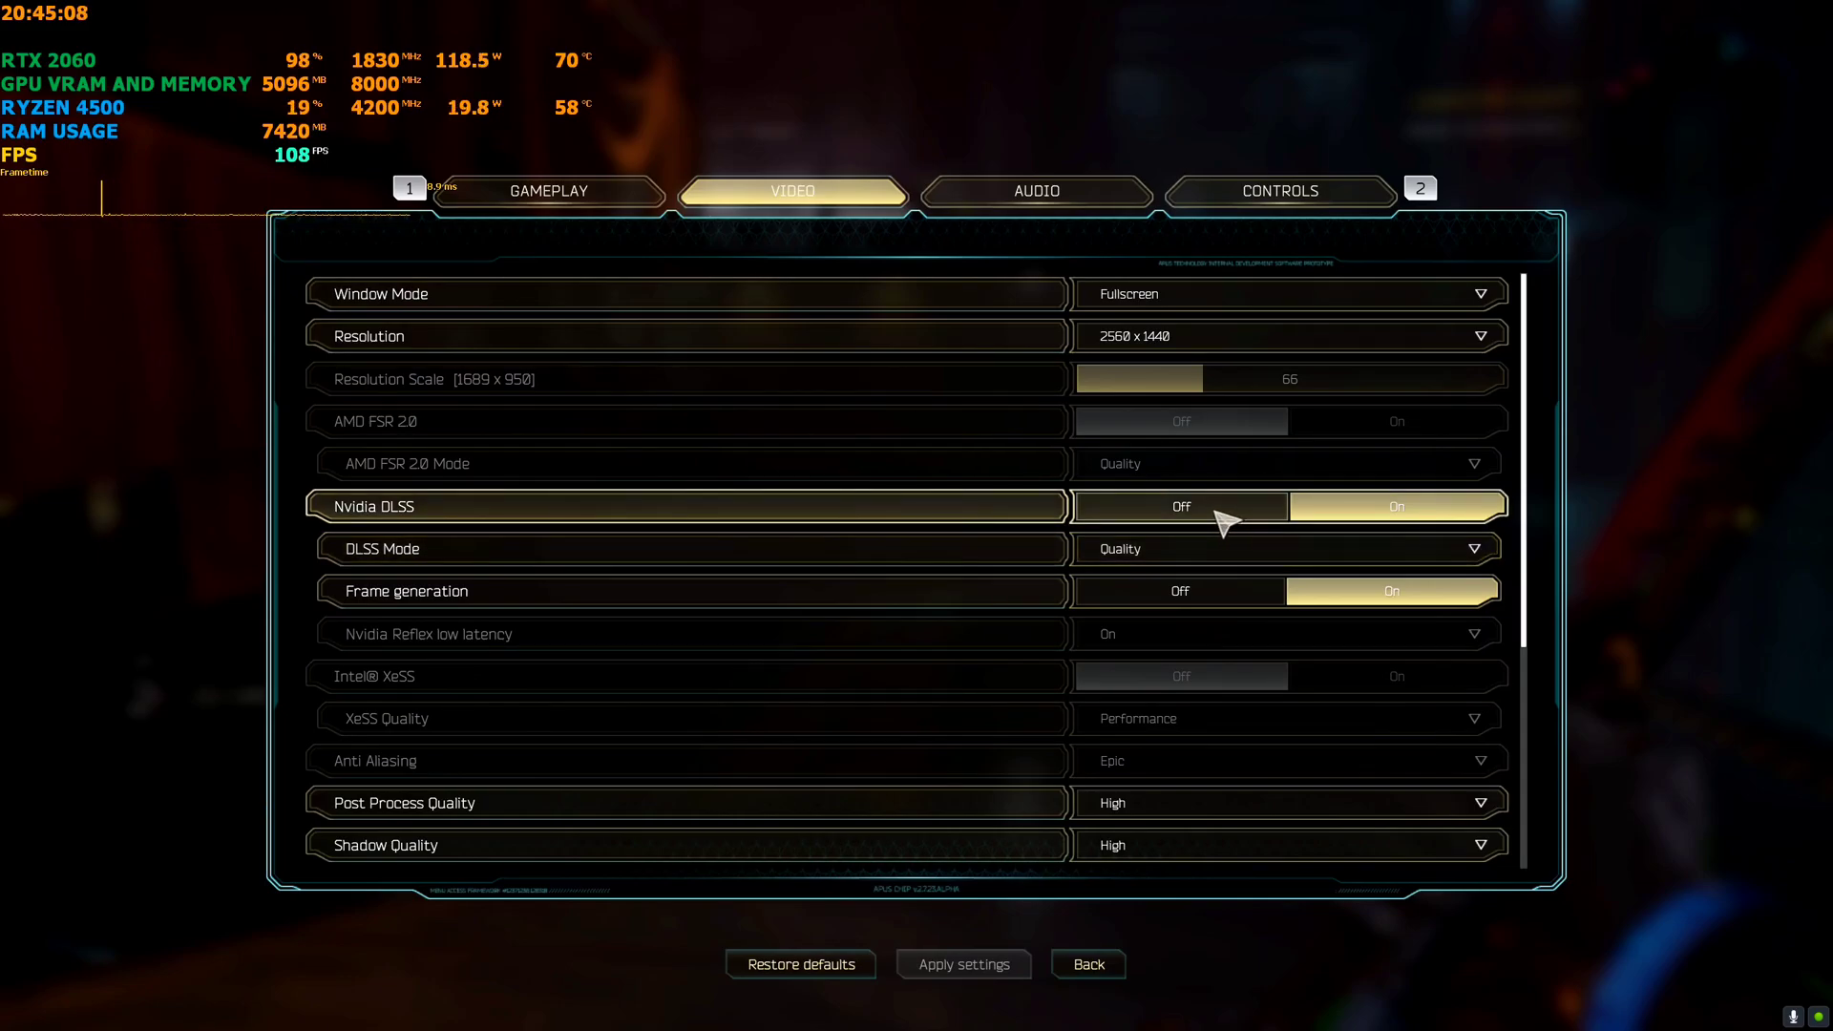
click(1218, 513)
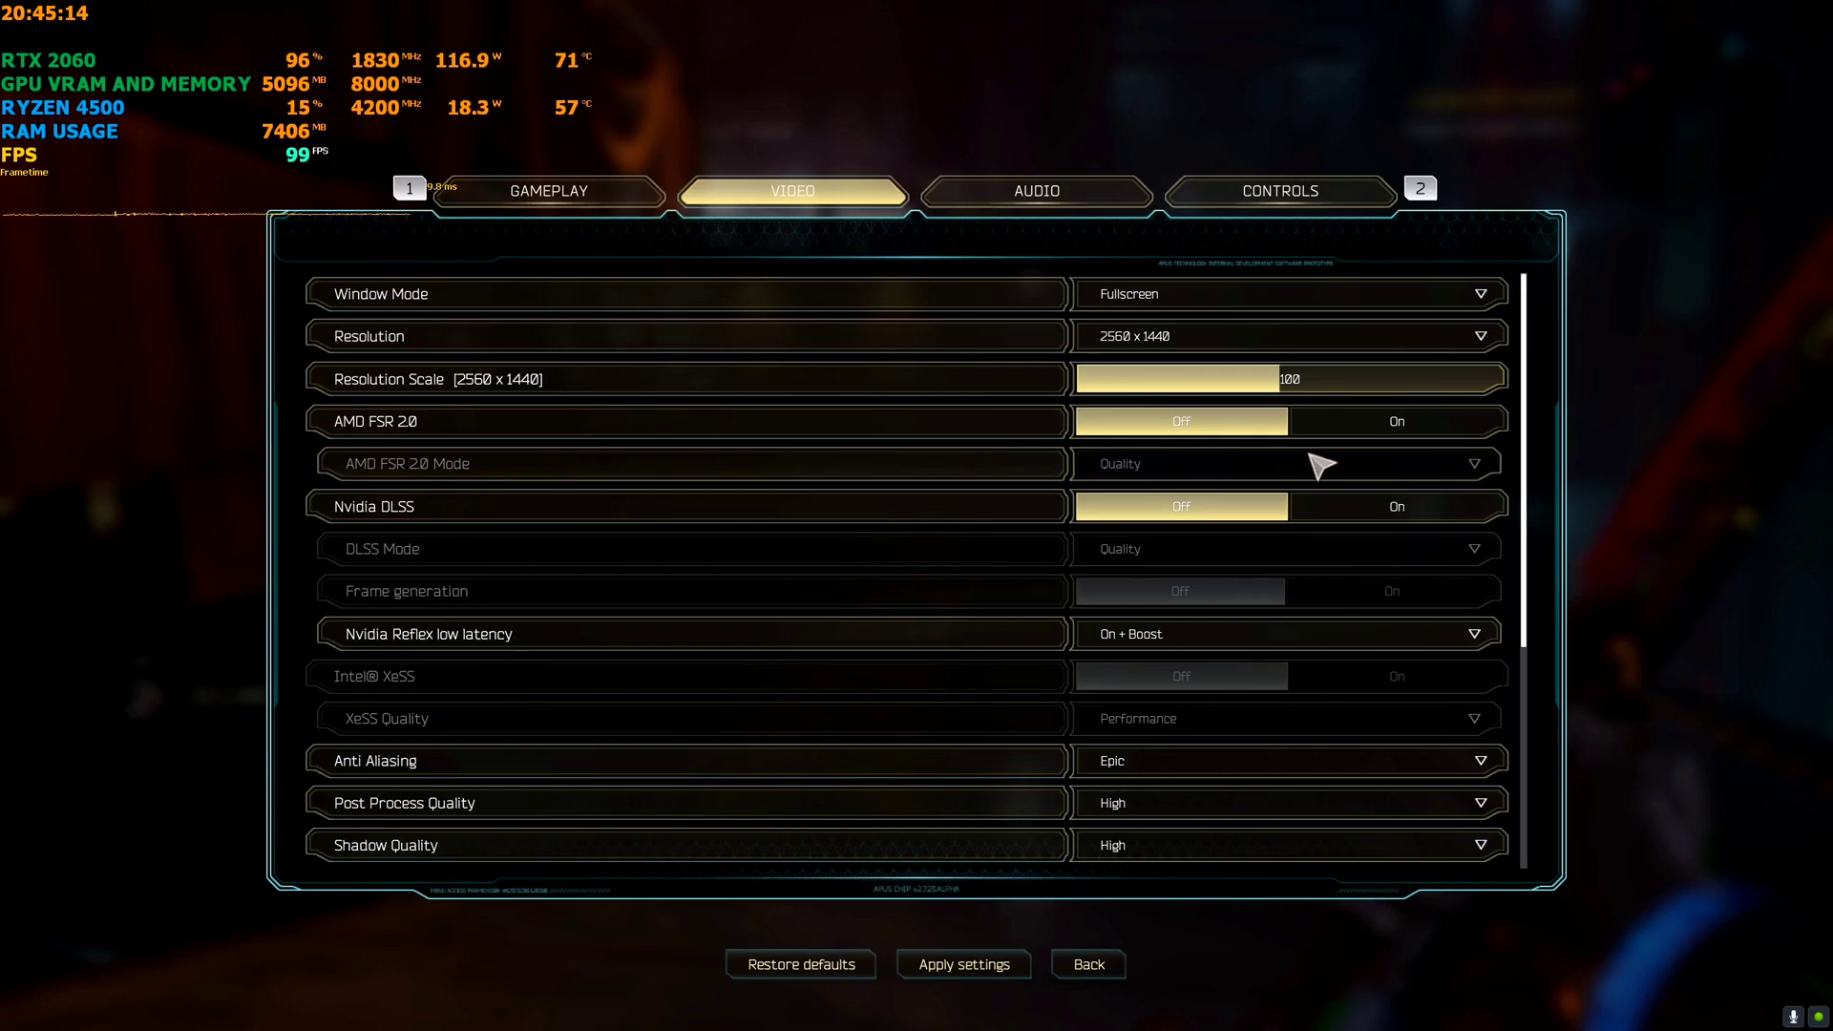
click(1375, 428)
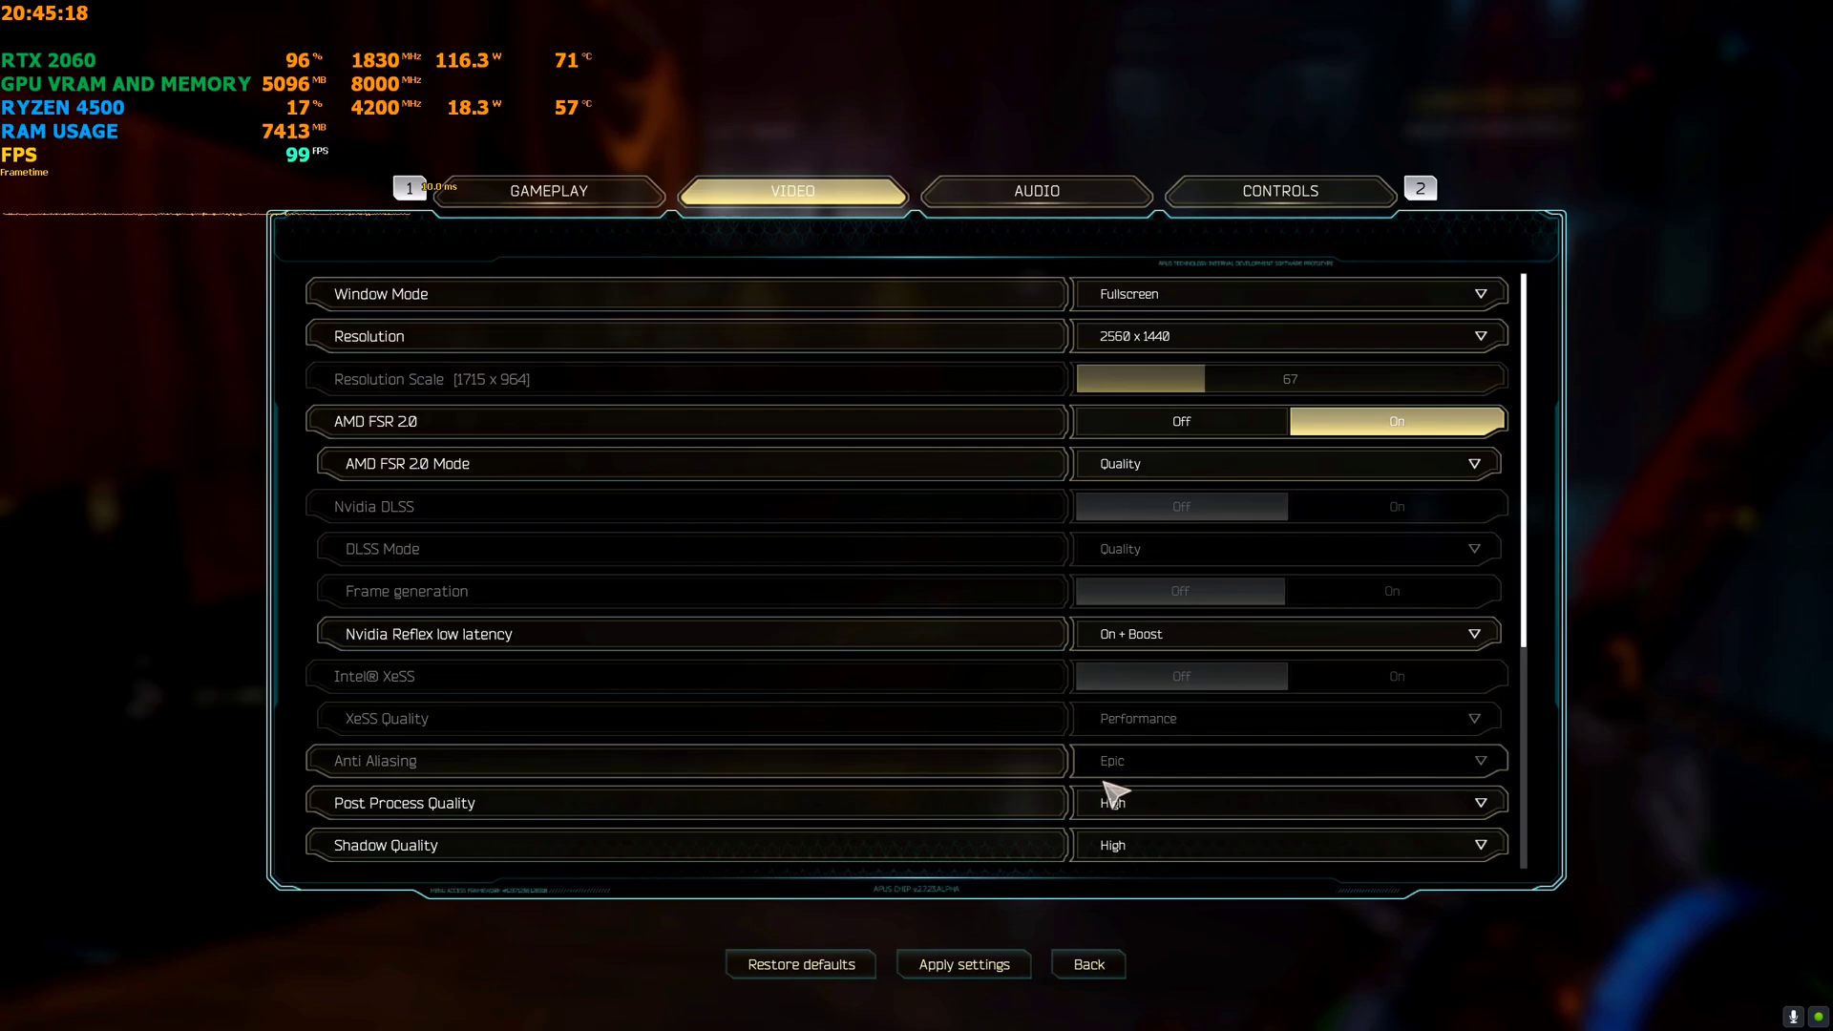
click(1004, 966)
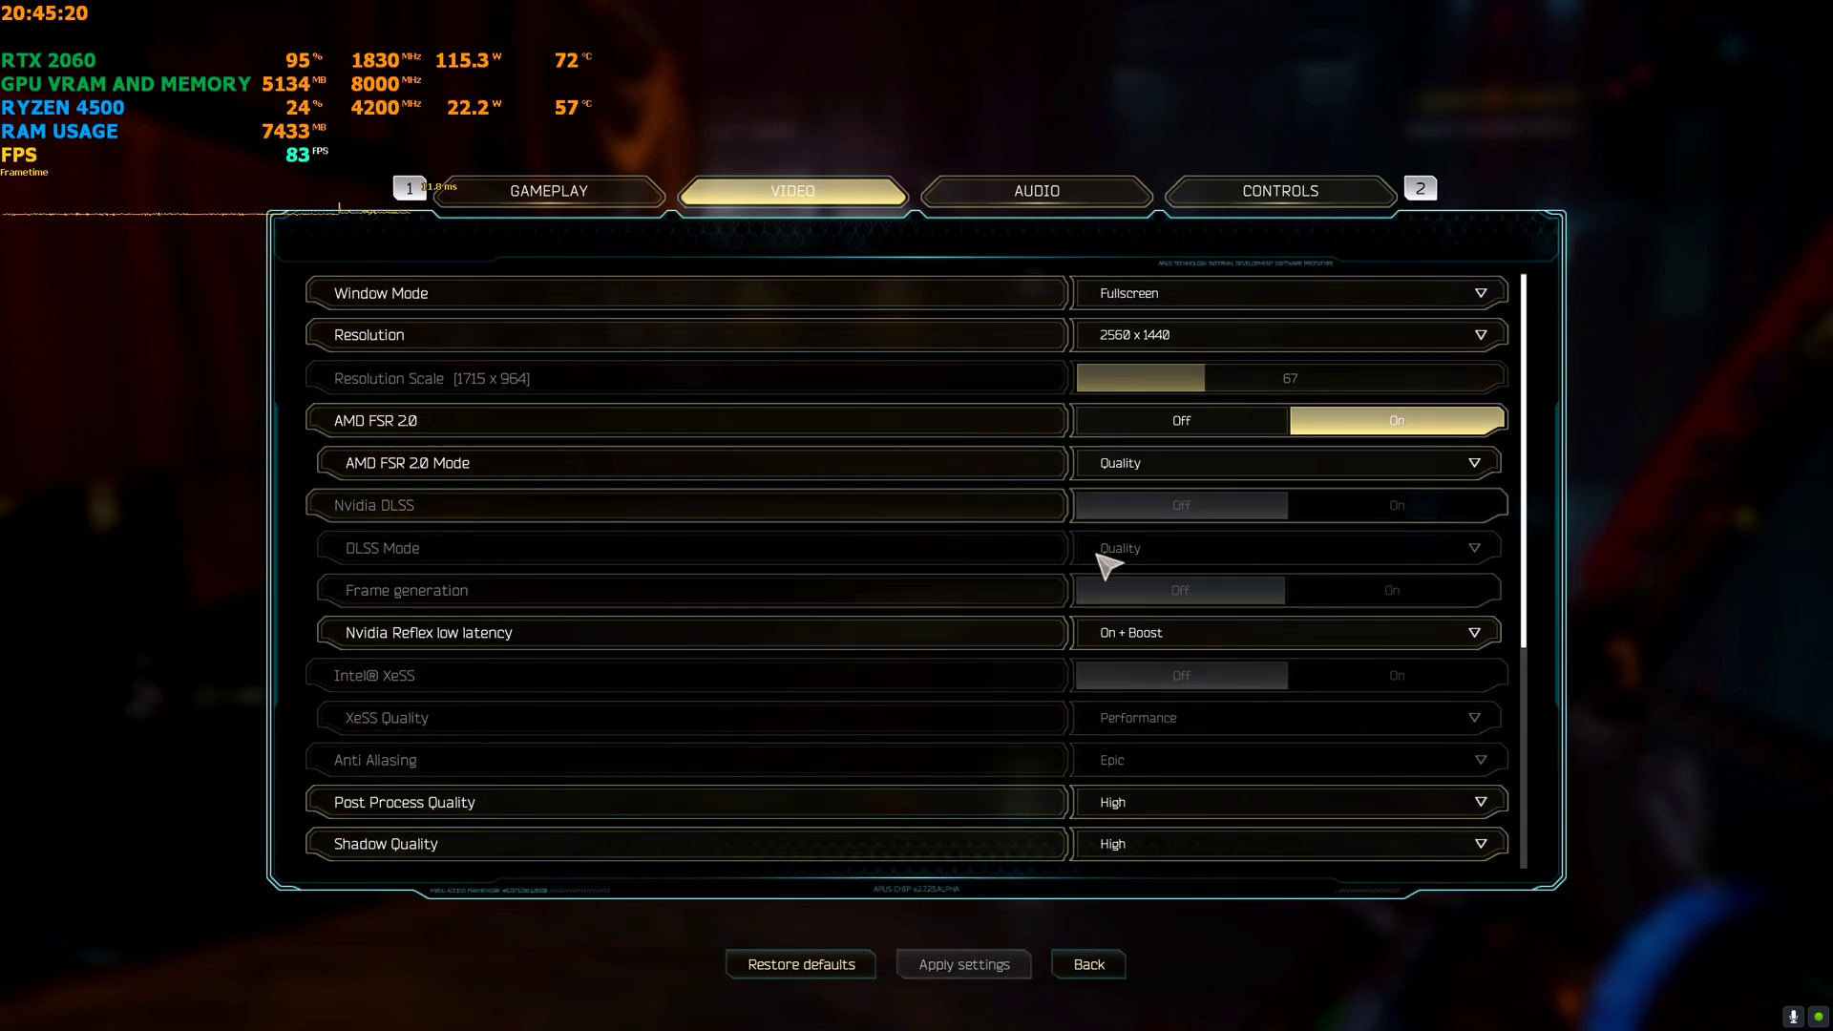
key(Escape)
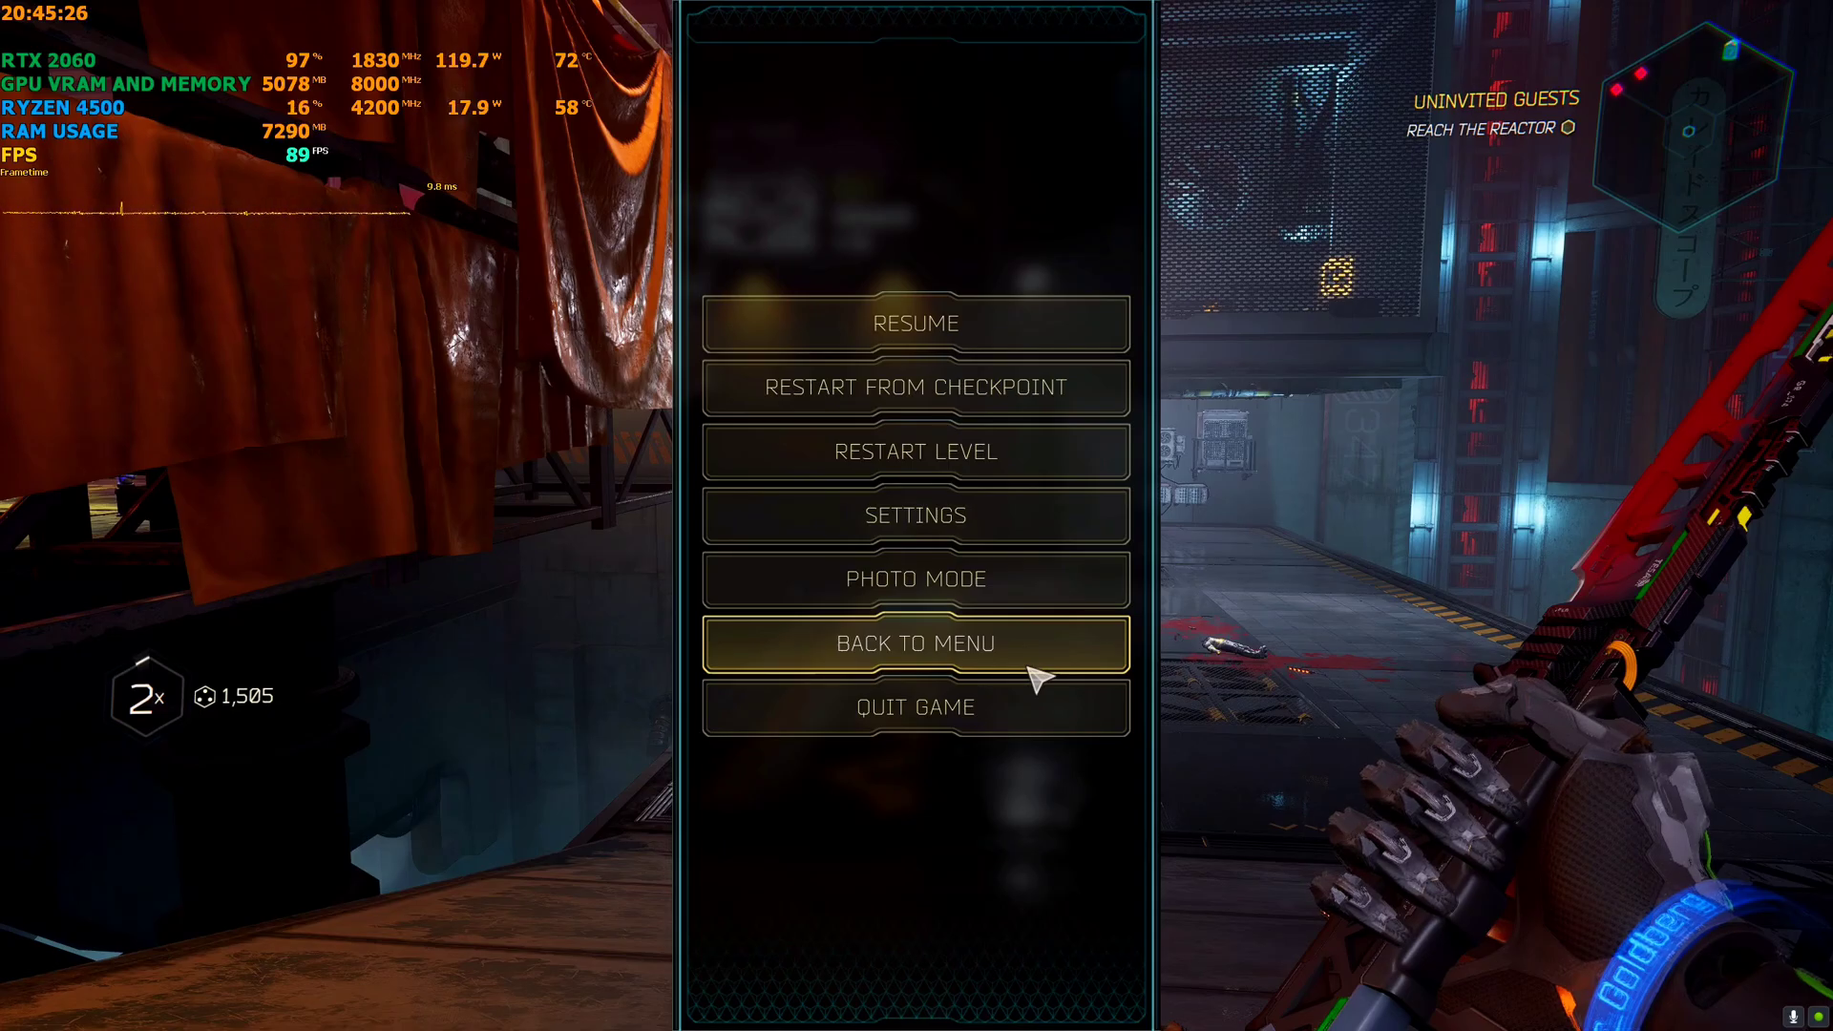
Resume and move forward through the corridor to test motion
key(Escape)
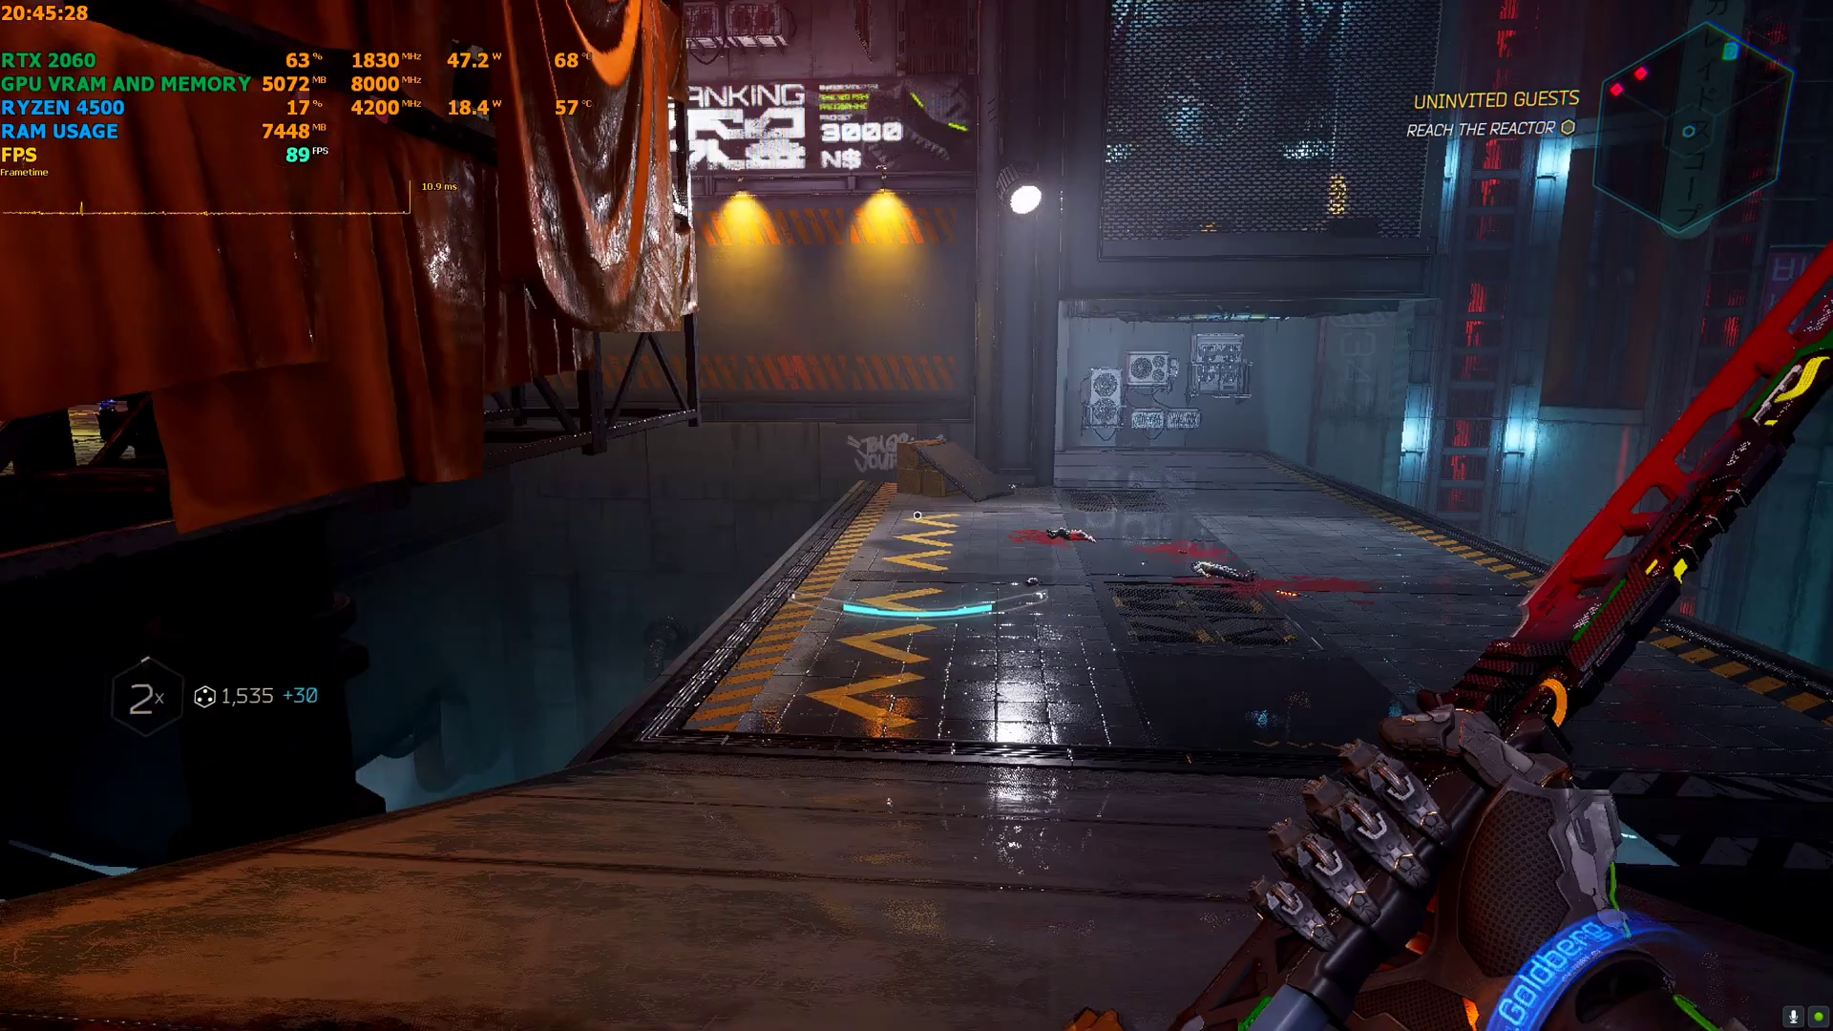
key(w)
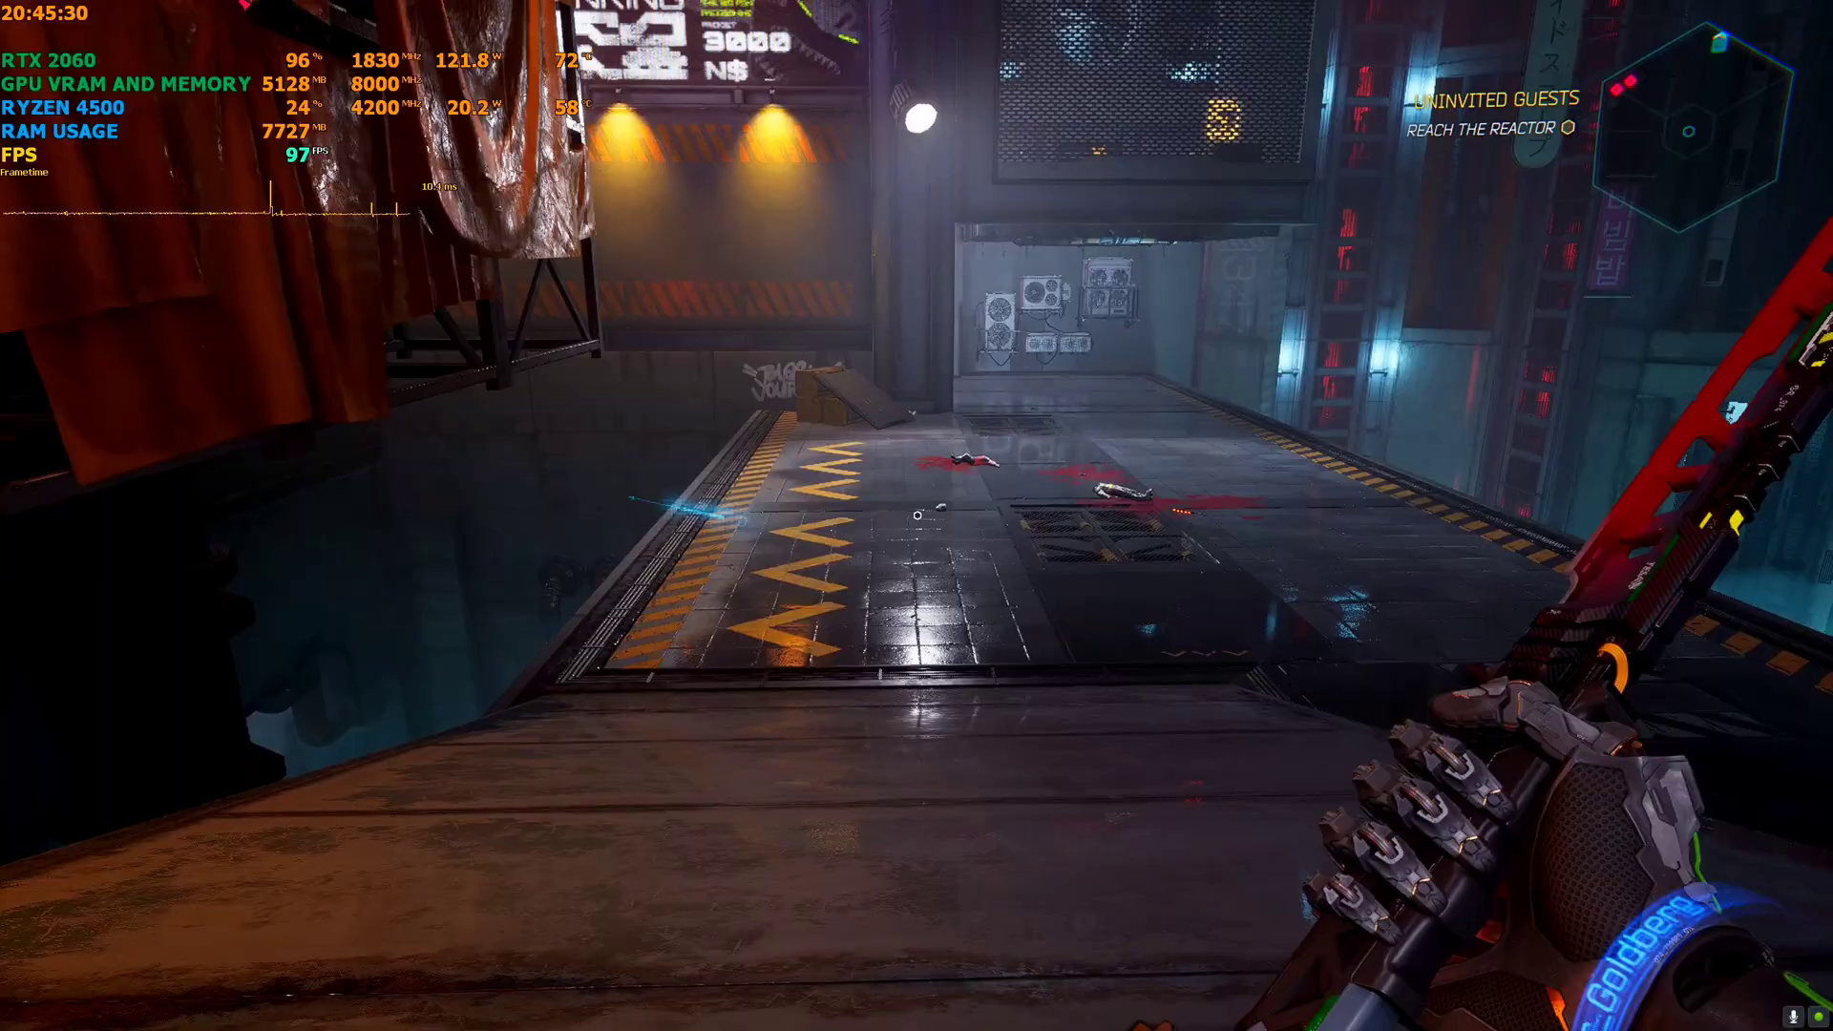
key(w)
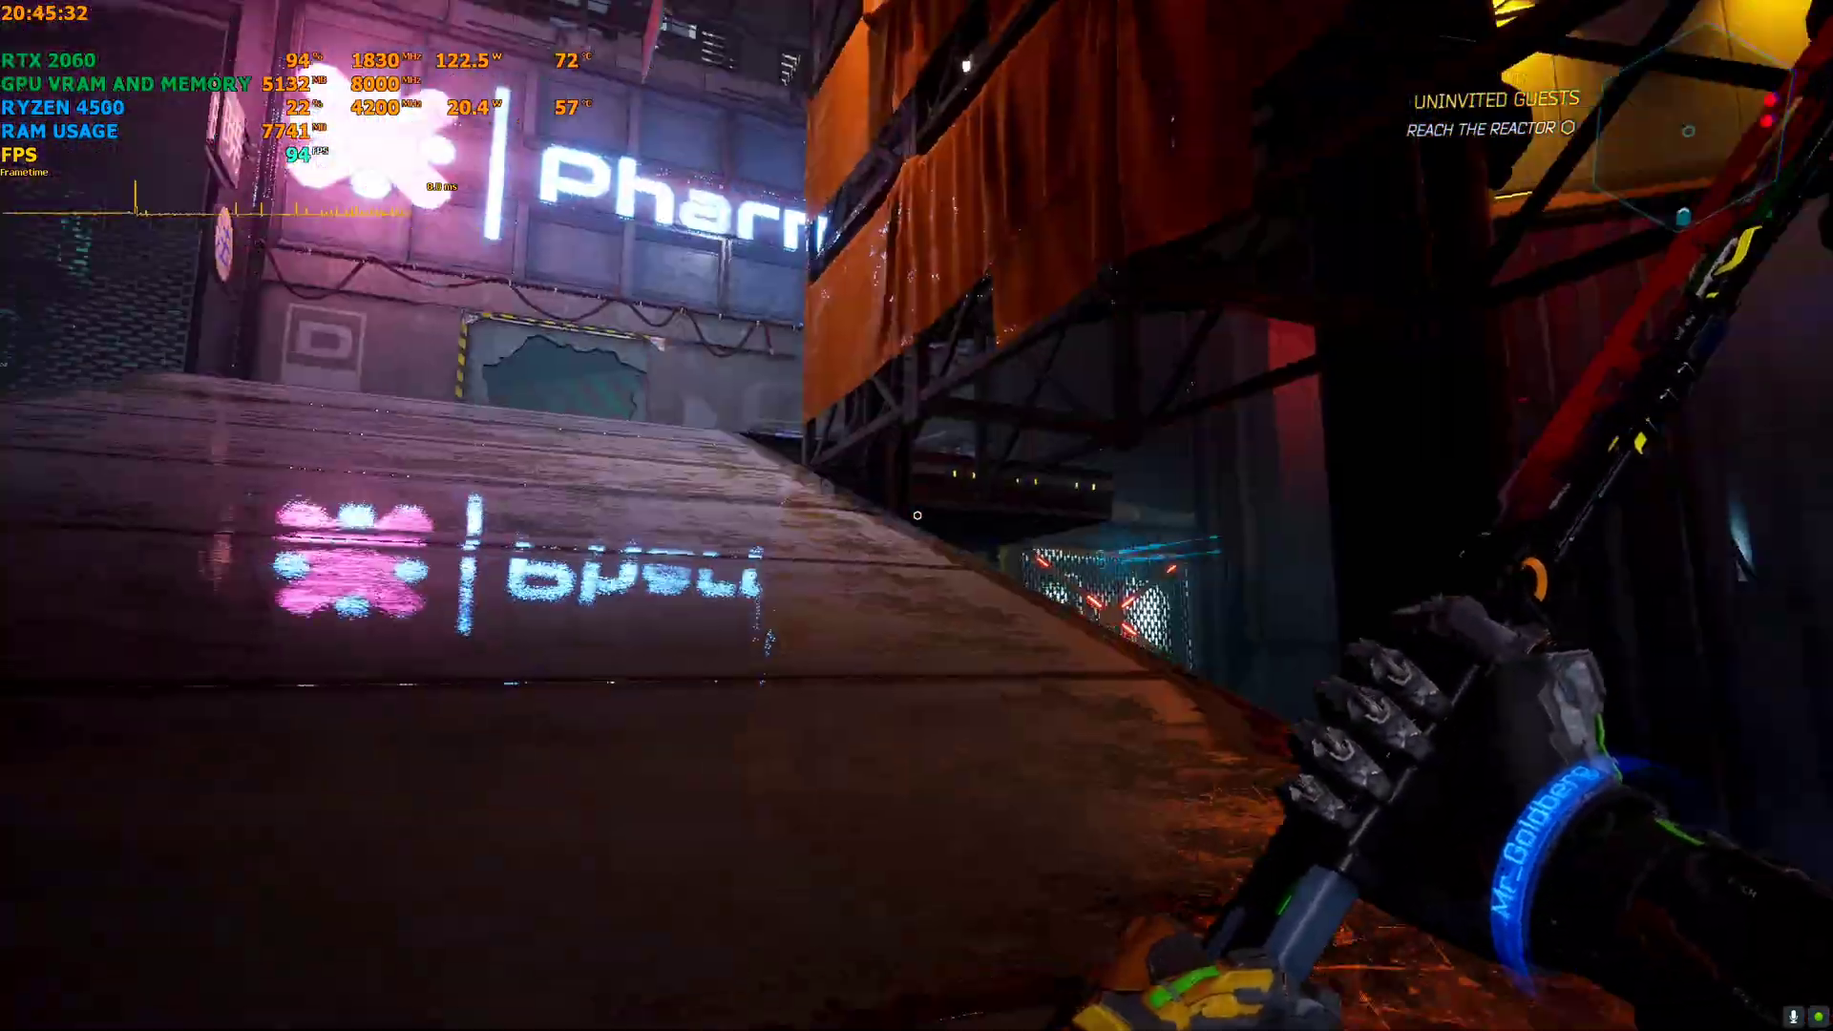
key(w)
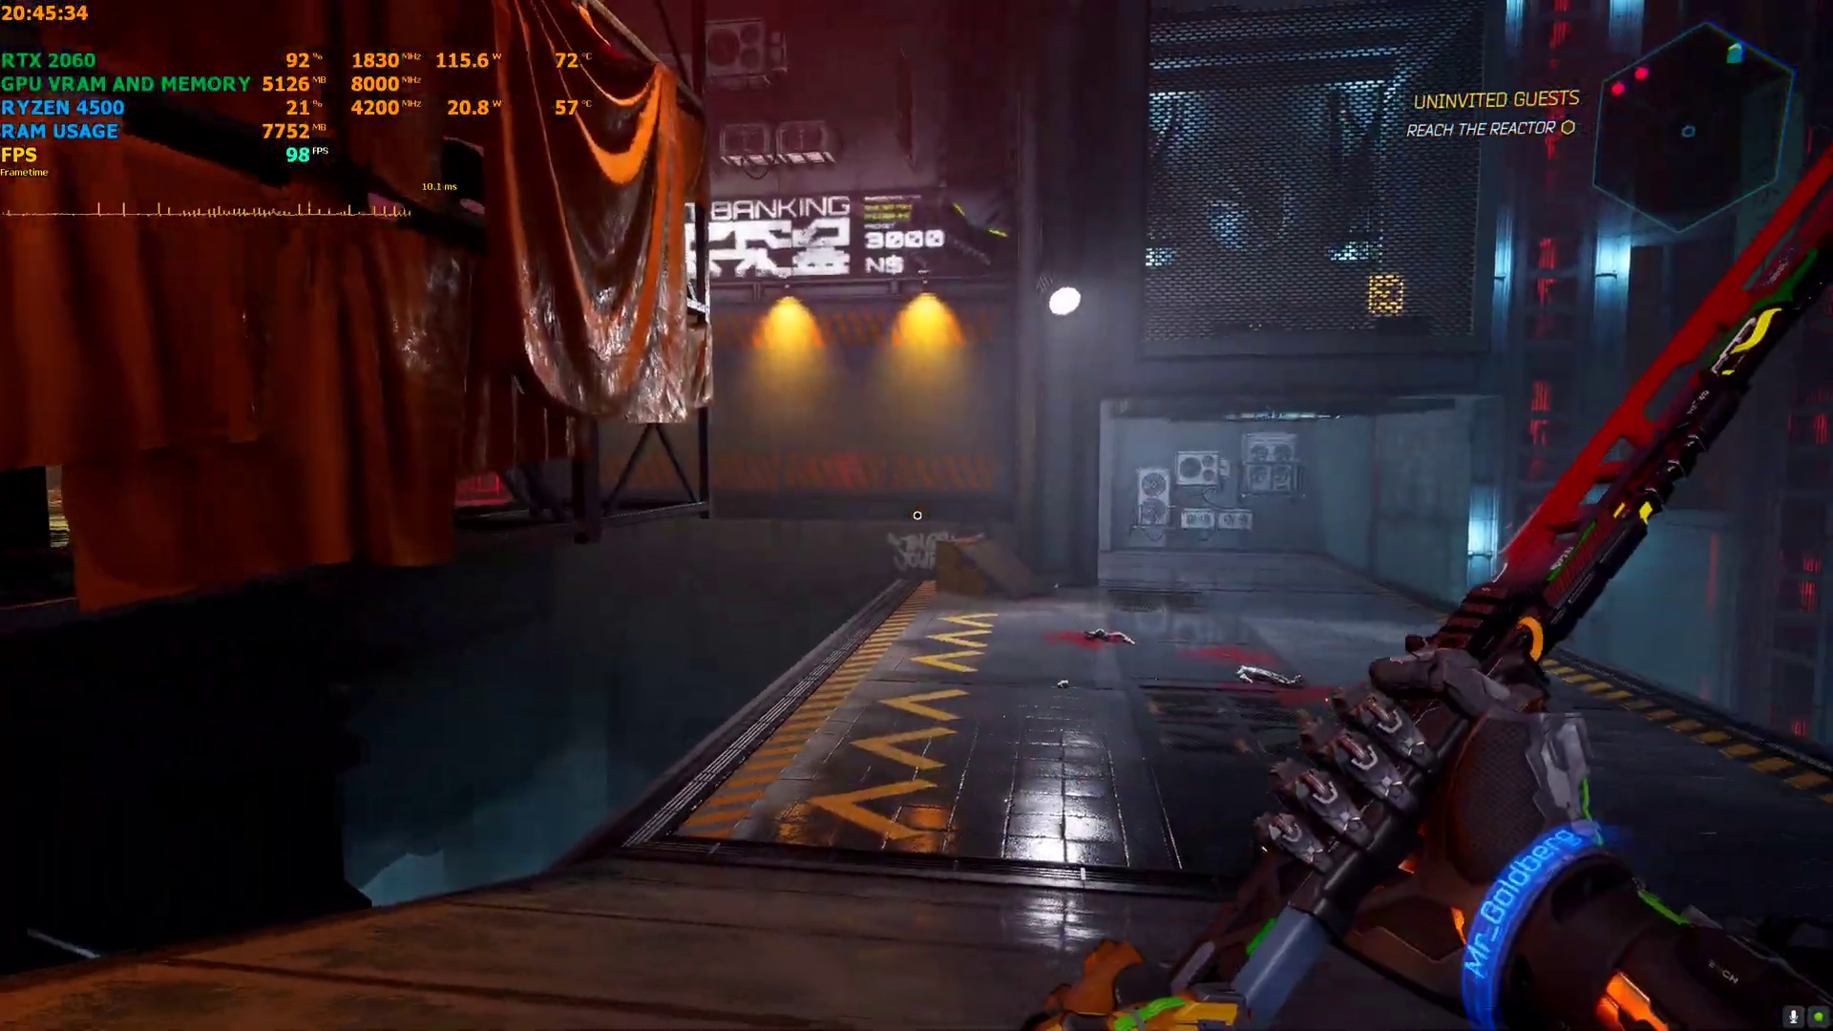
key(w)
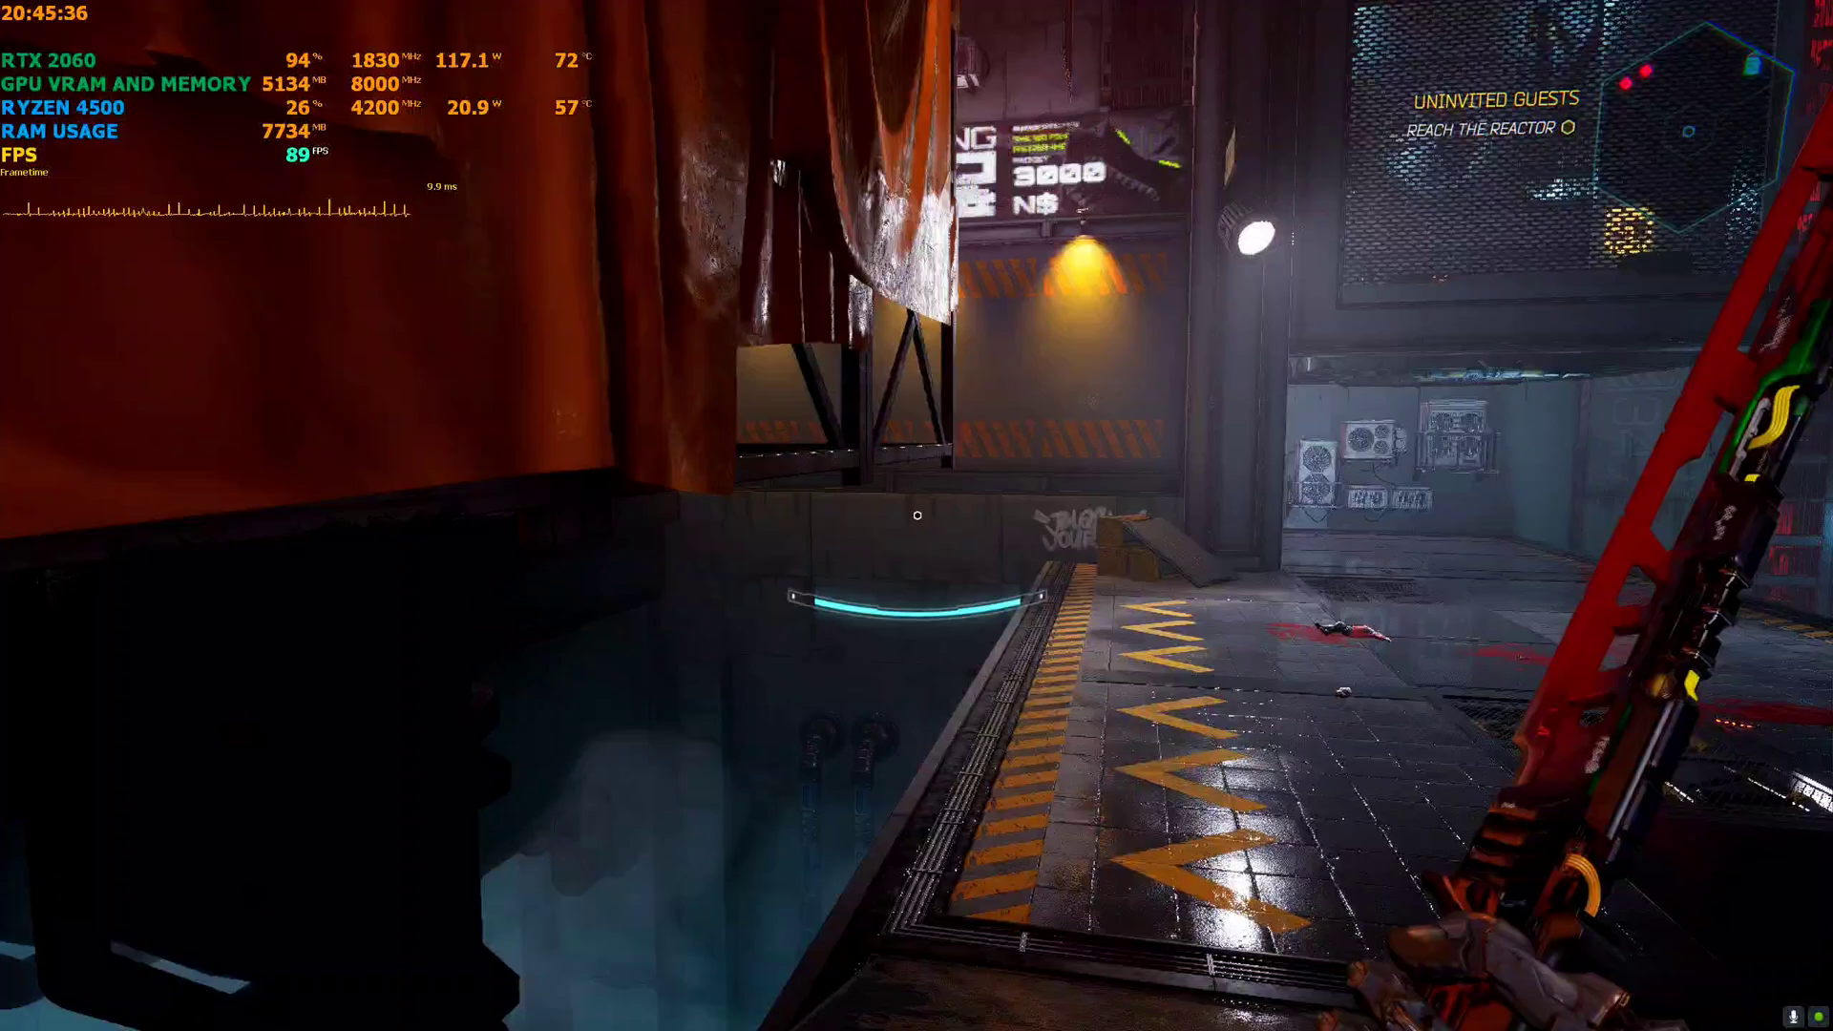
Apply DLSS with Frame generation On in Settings, then jump onto the raised ledge
key(Escape)
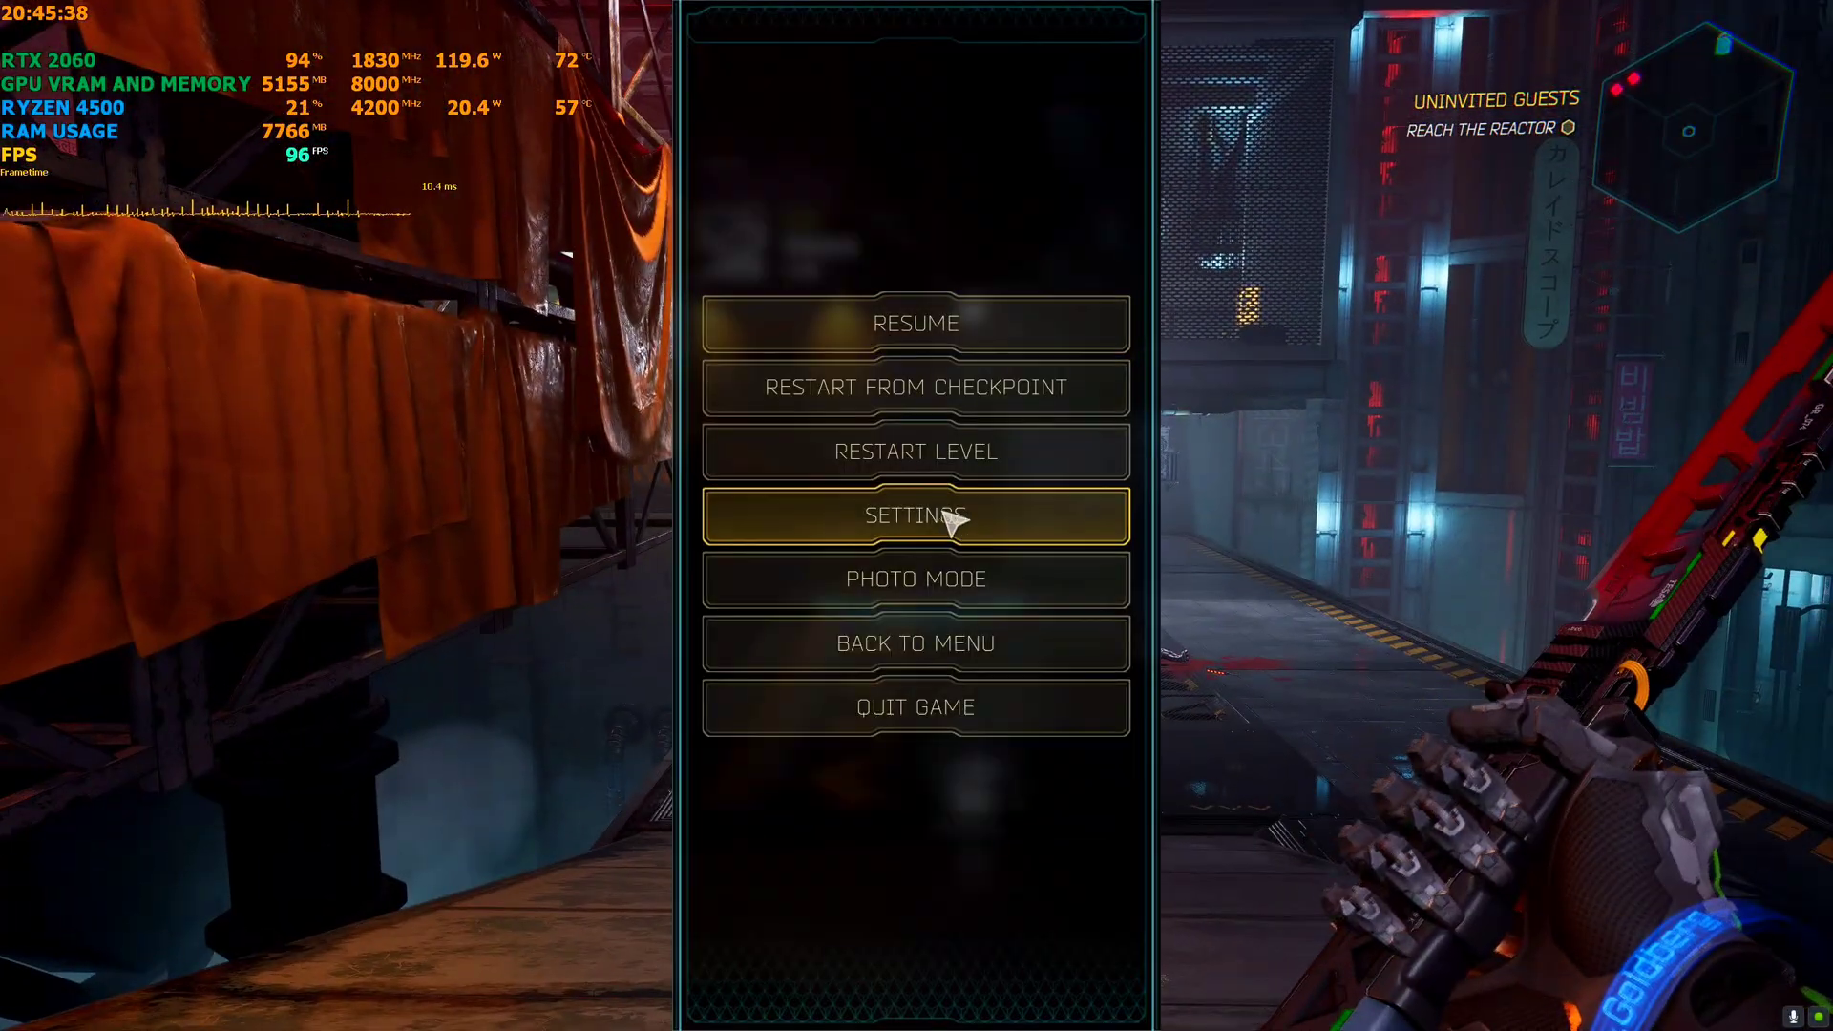
click(953, 524)
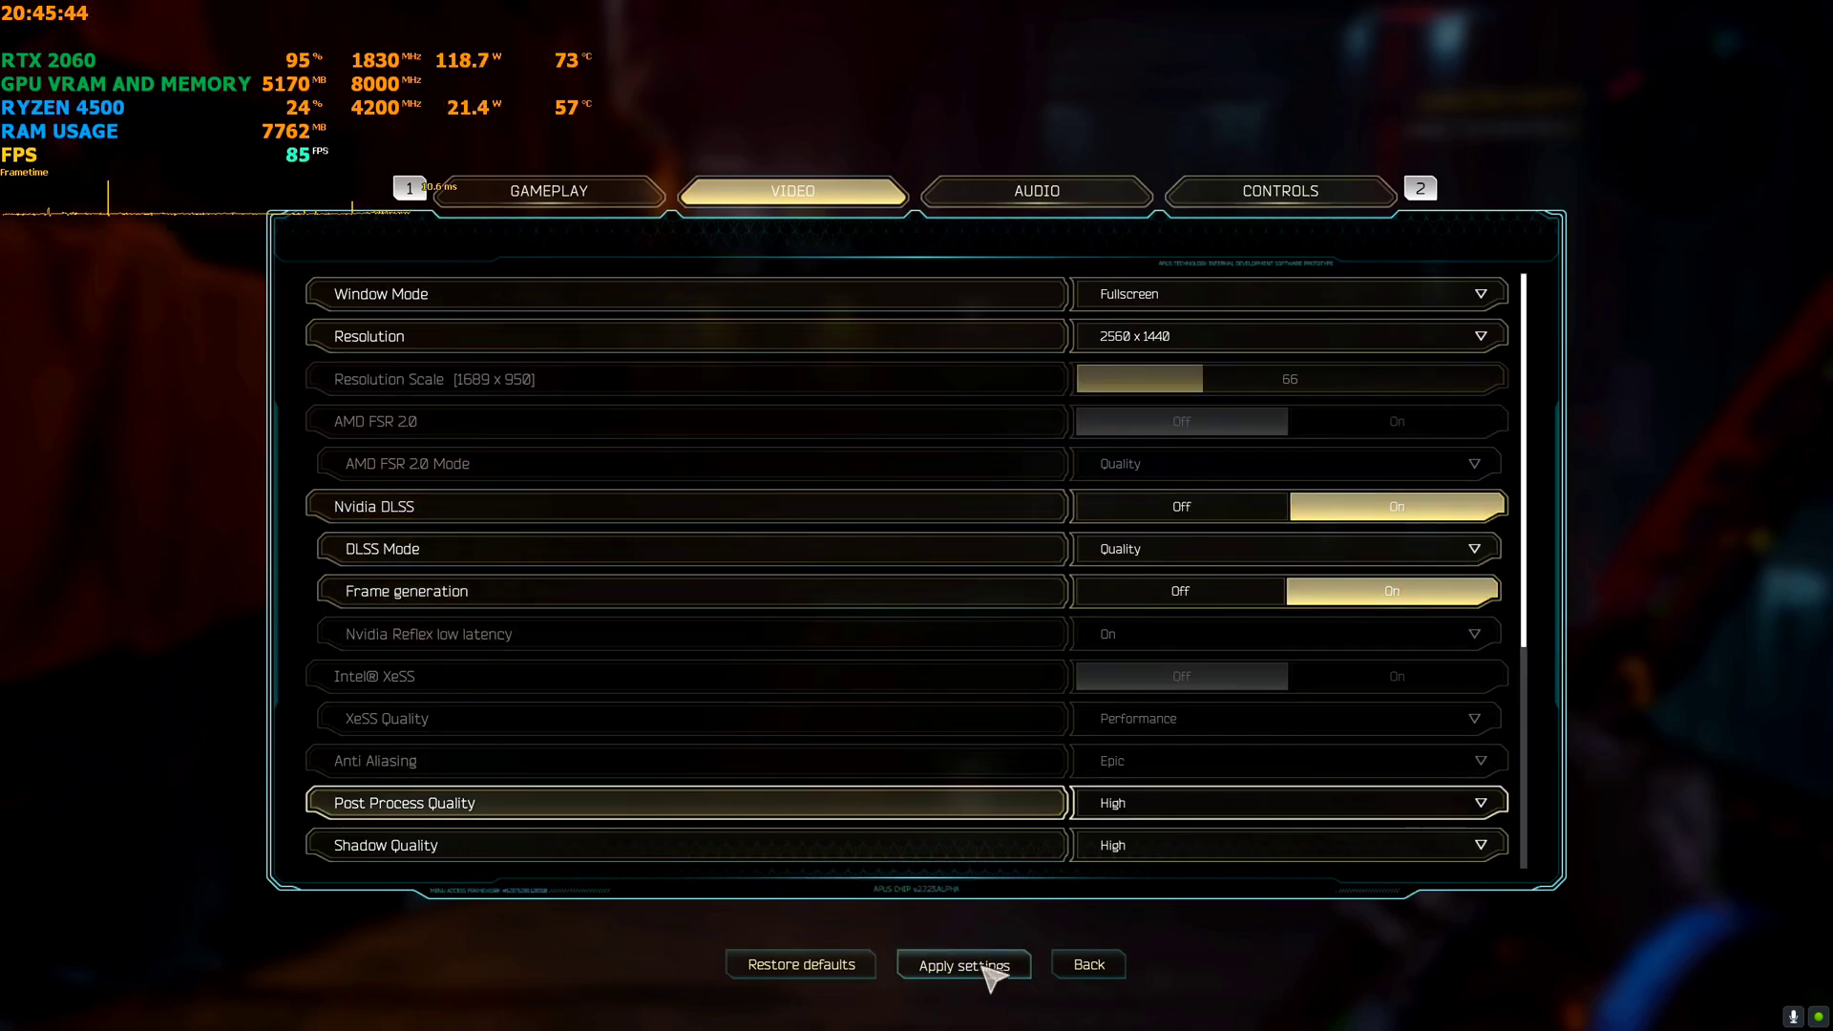
key(Escape)
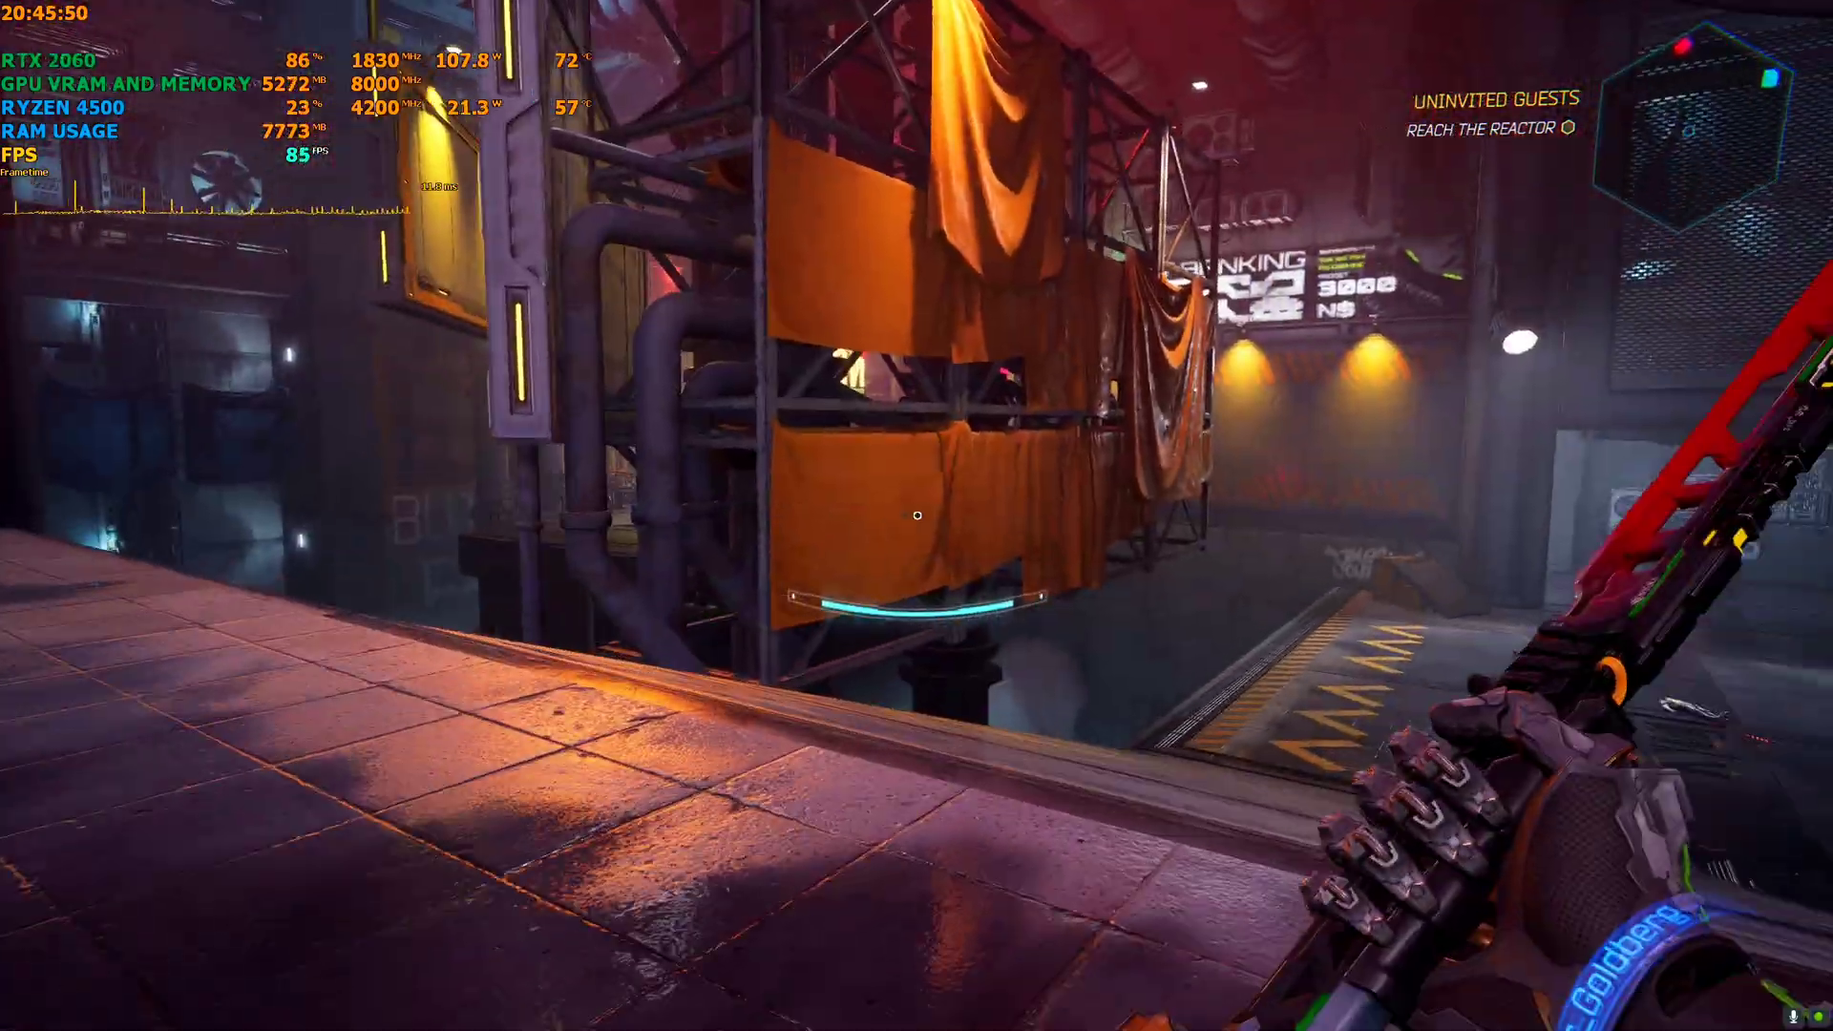
key(space)
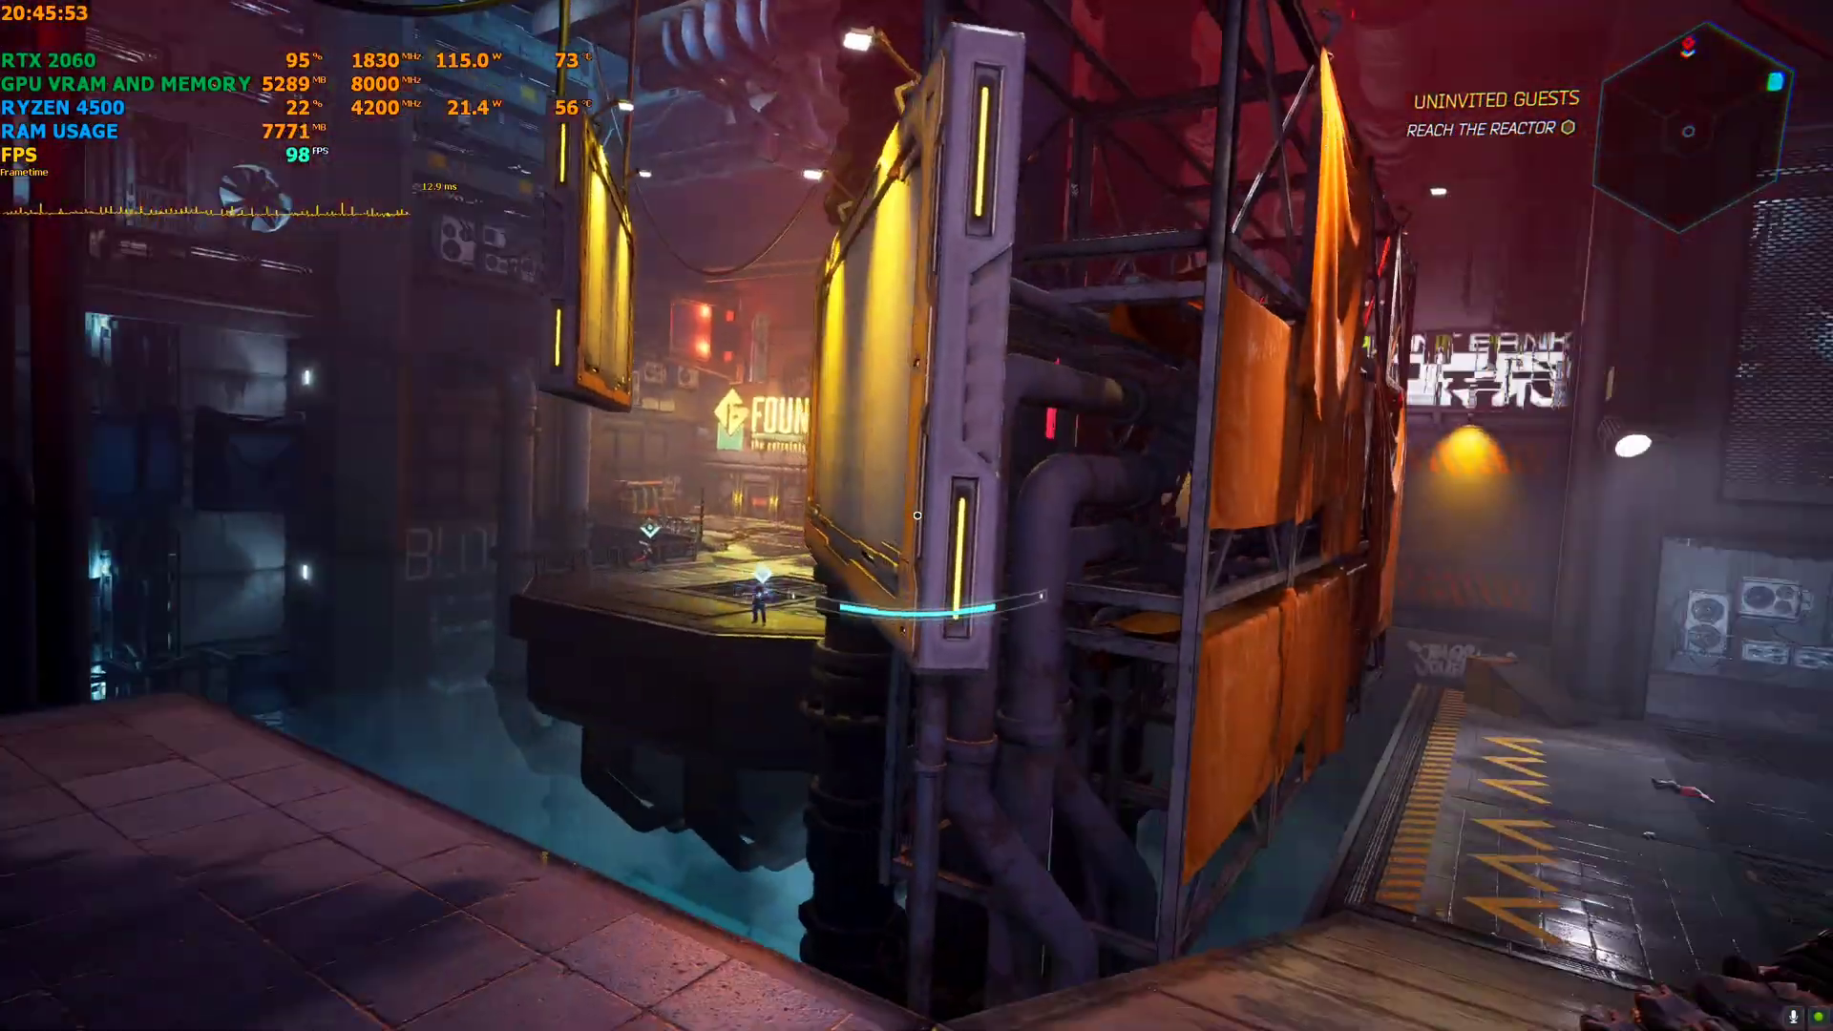
Re-apply AMD FSR 2.0 in Settings and resume gameplay
key(Escape)
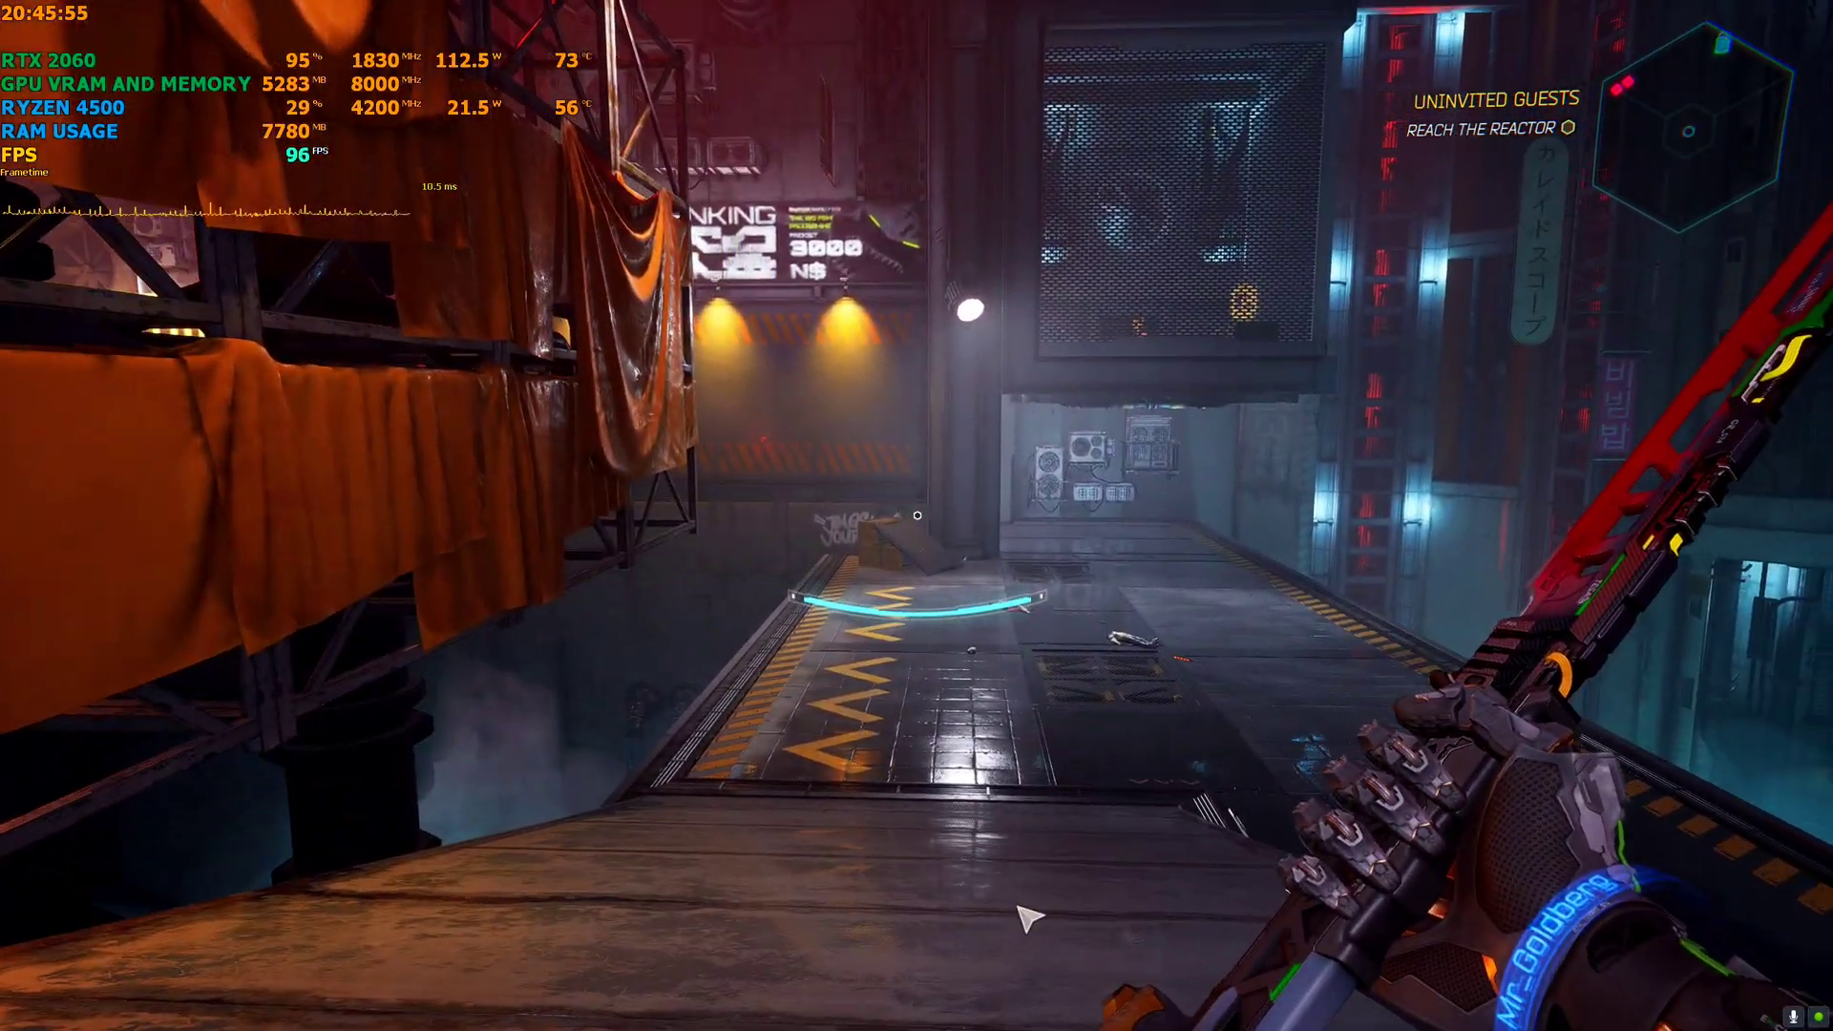
click(949, 543)
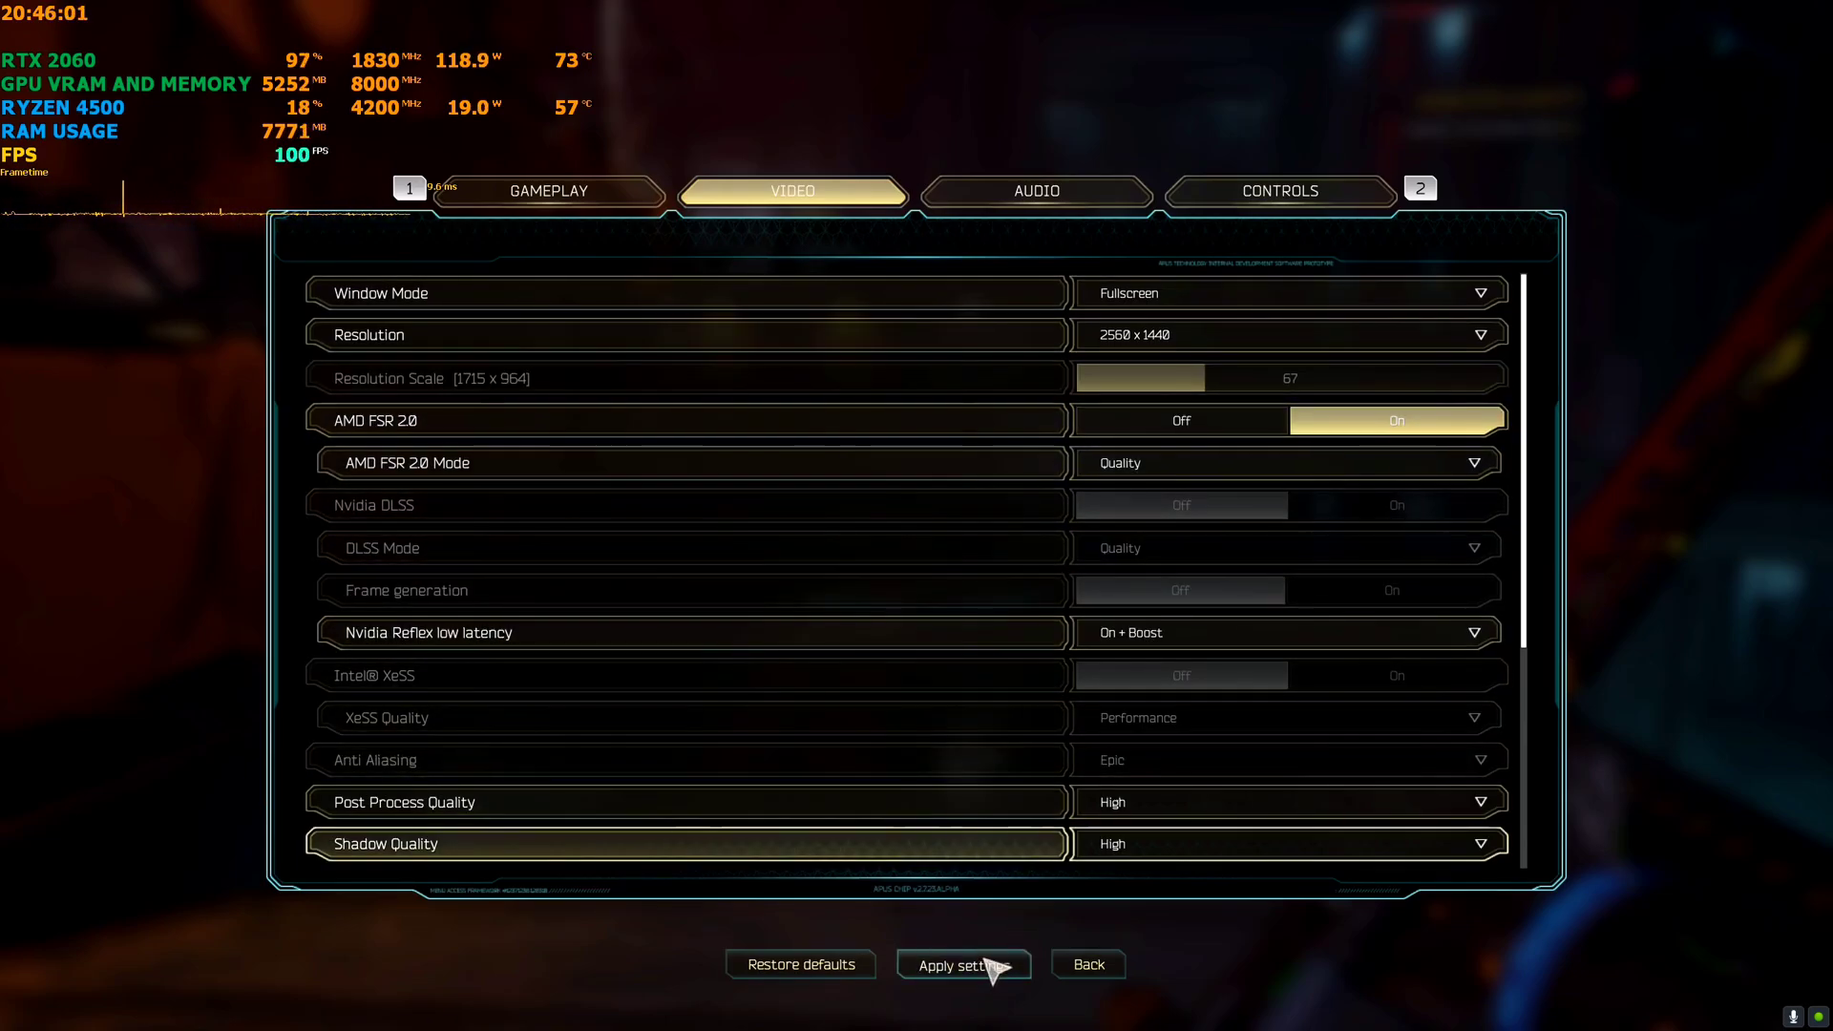
key(Escape)
key(Escape)
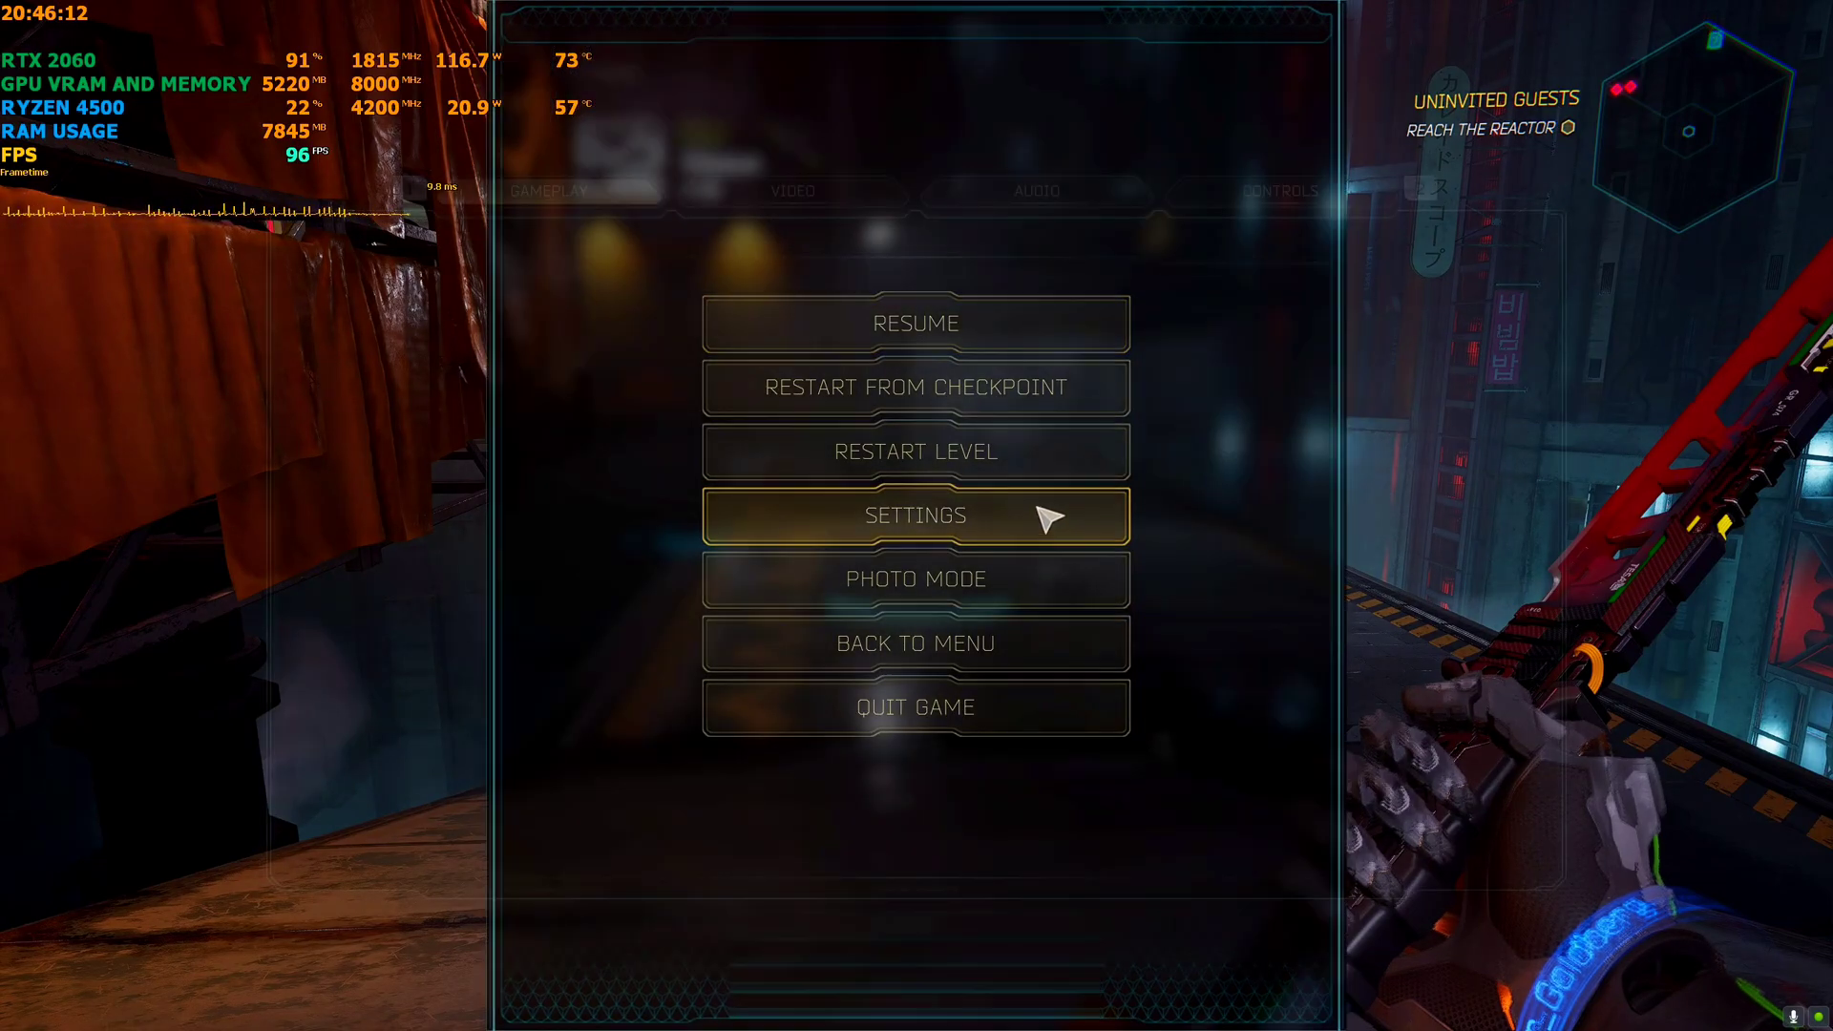
Briefly open the video settings, resume gameplay, then pause again
click(1035, 519)
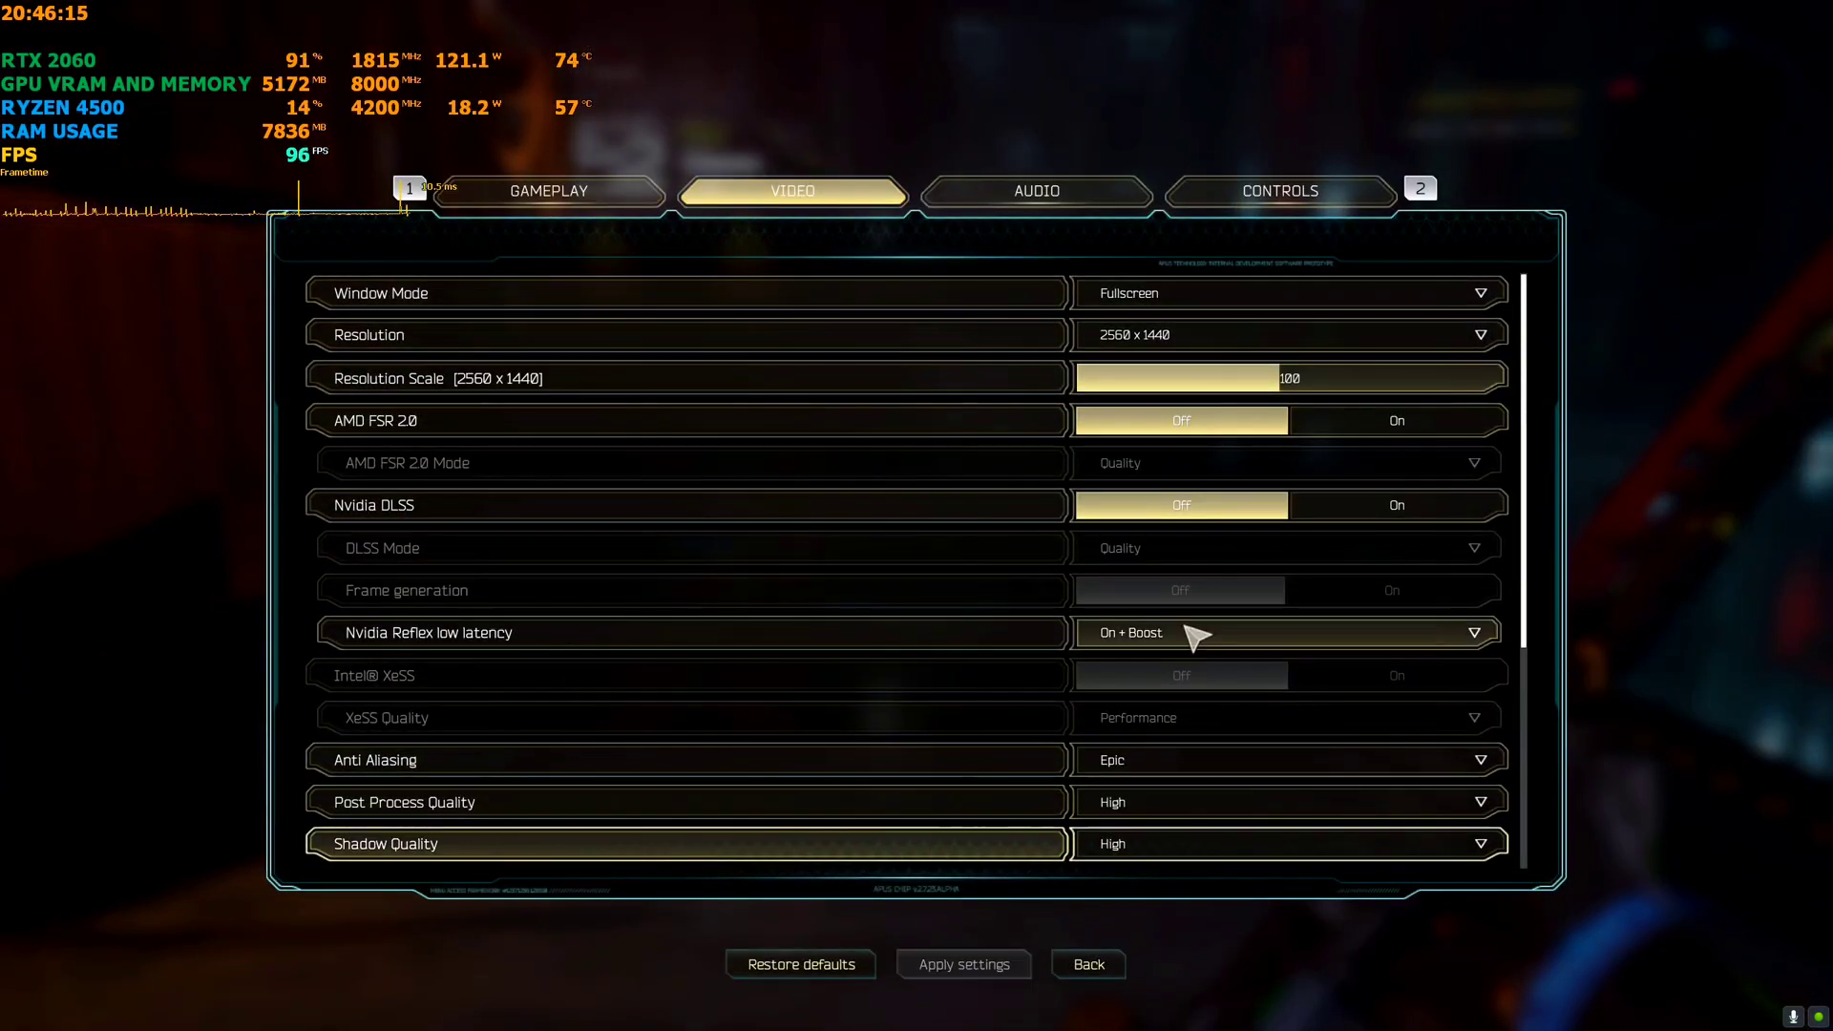
key(Escape)
key(Escape)
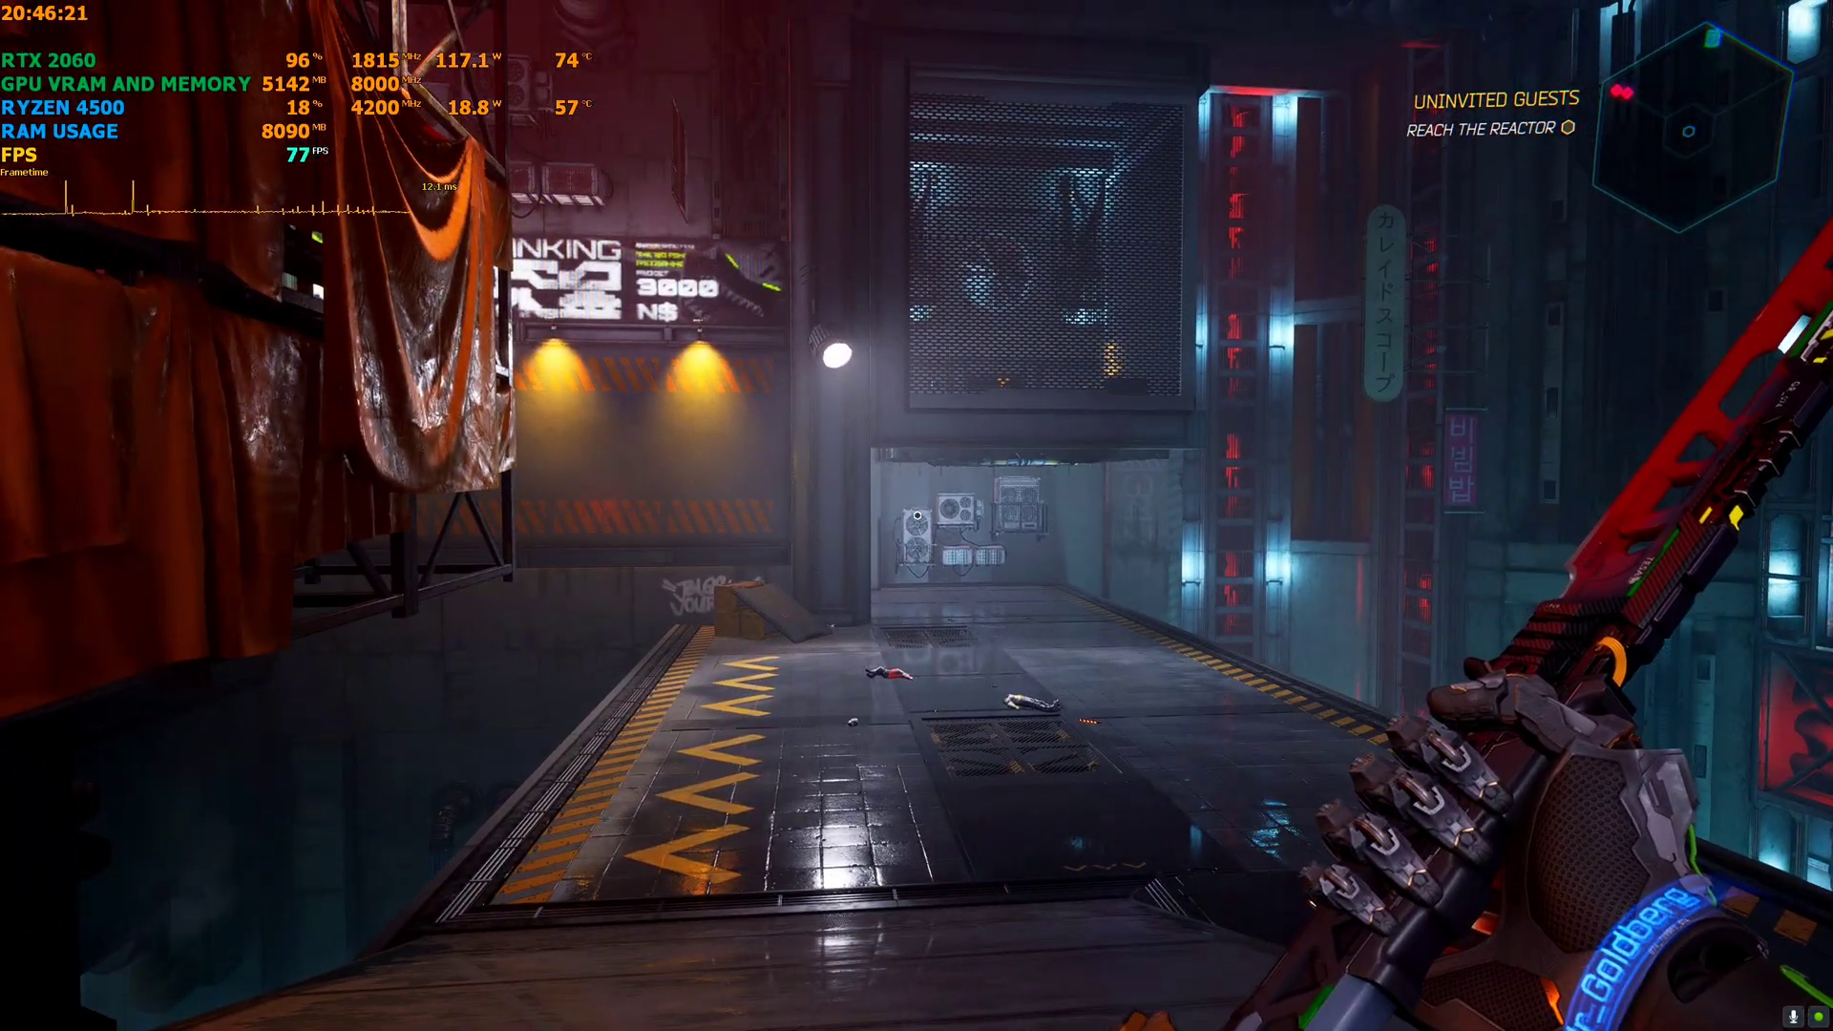
key(Escape)
Toggle AMD FSR 2.0 on and off, enable Nvidia DLSS with frame generation, then dismiss the crash
click(1010, 516)
key(2)
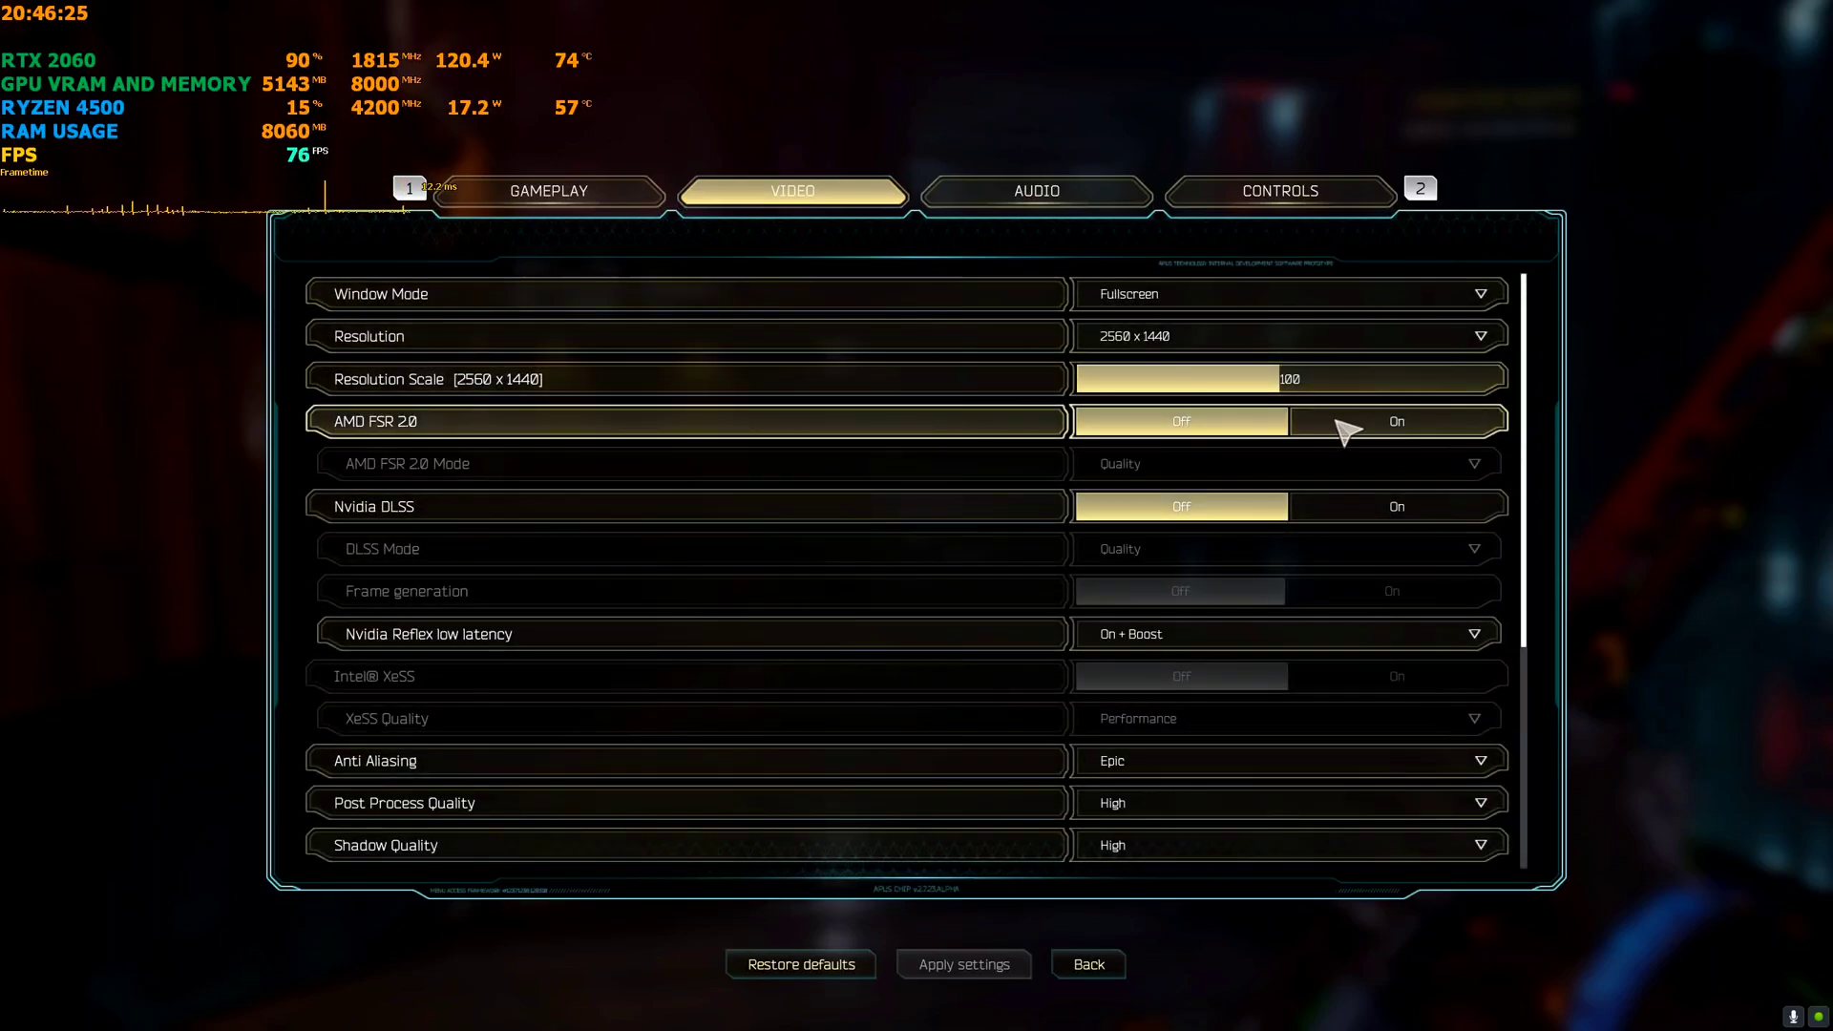
click(1344, 427)
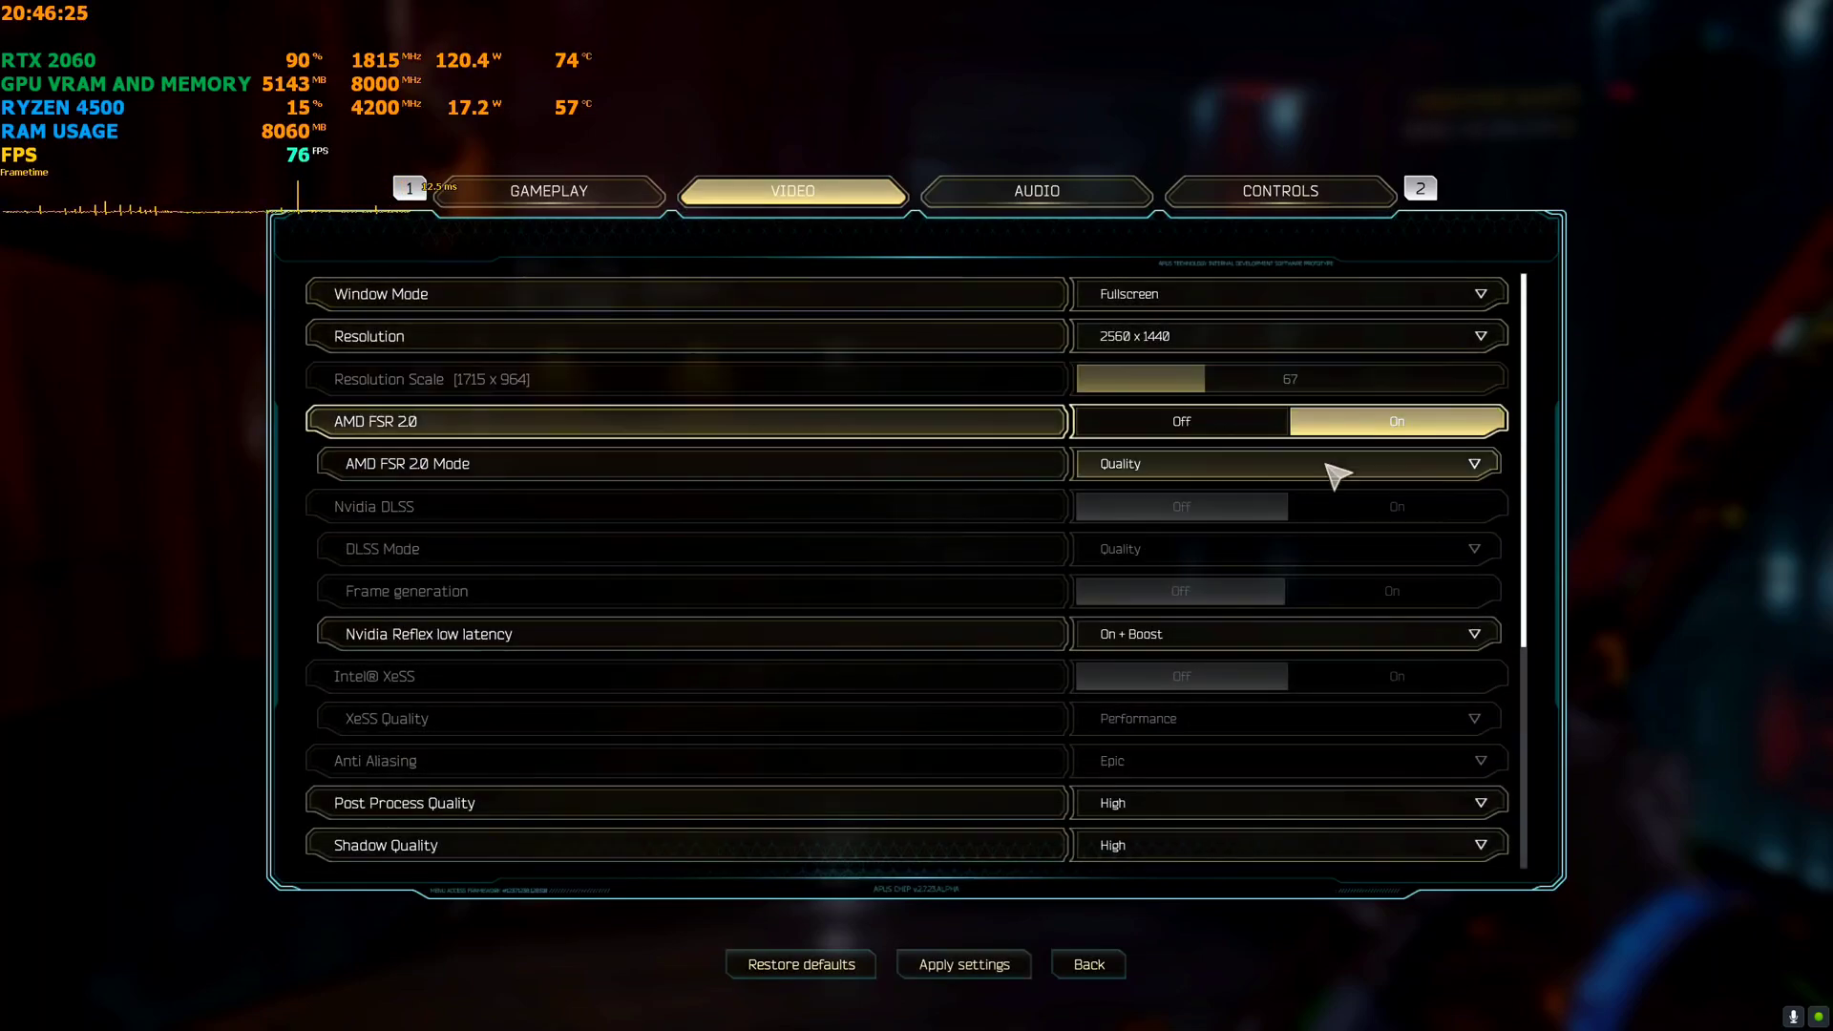
click(1230, 424)
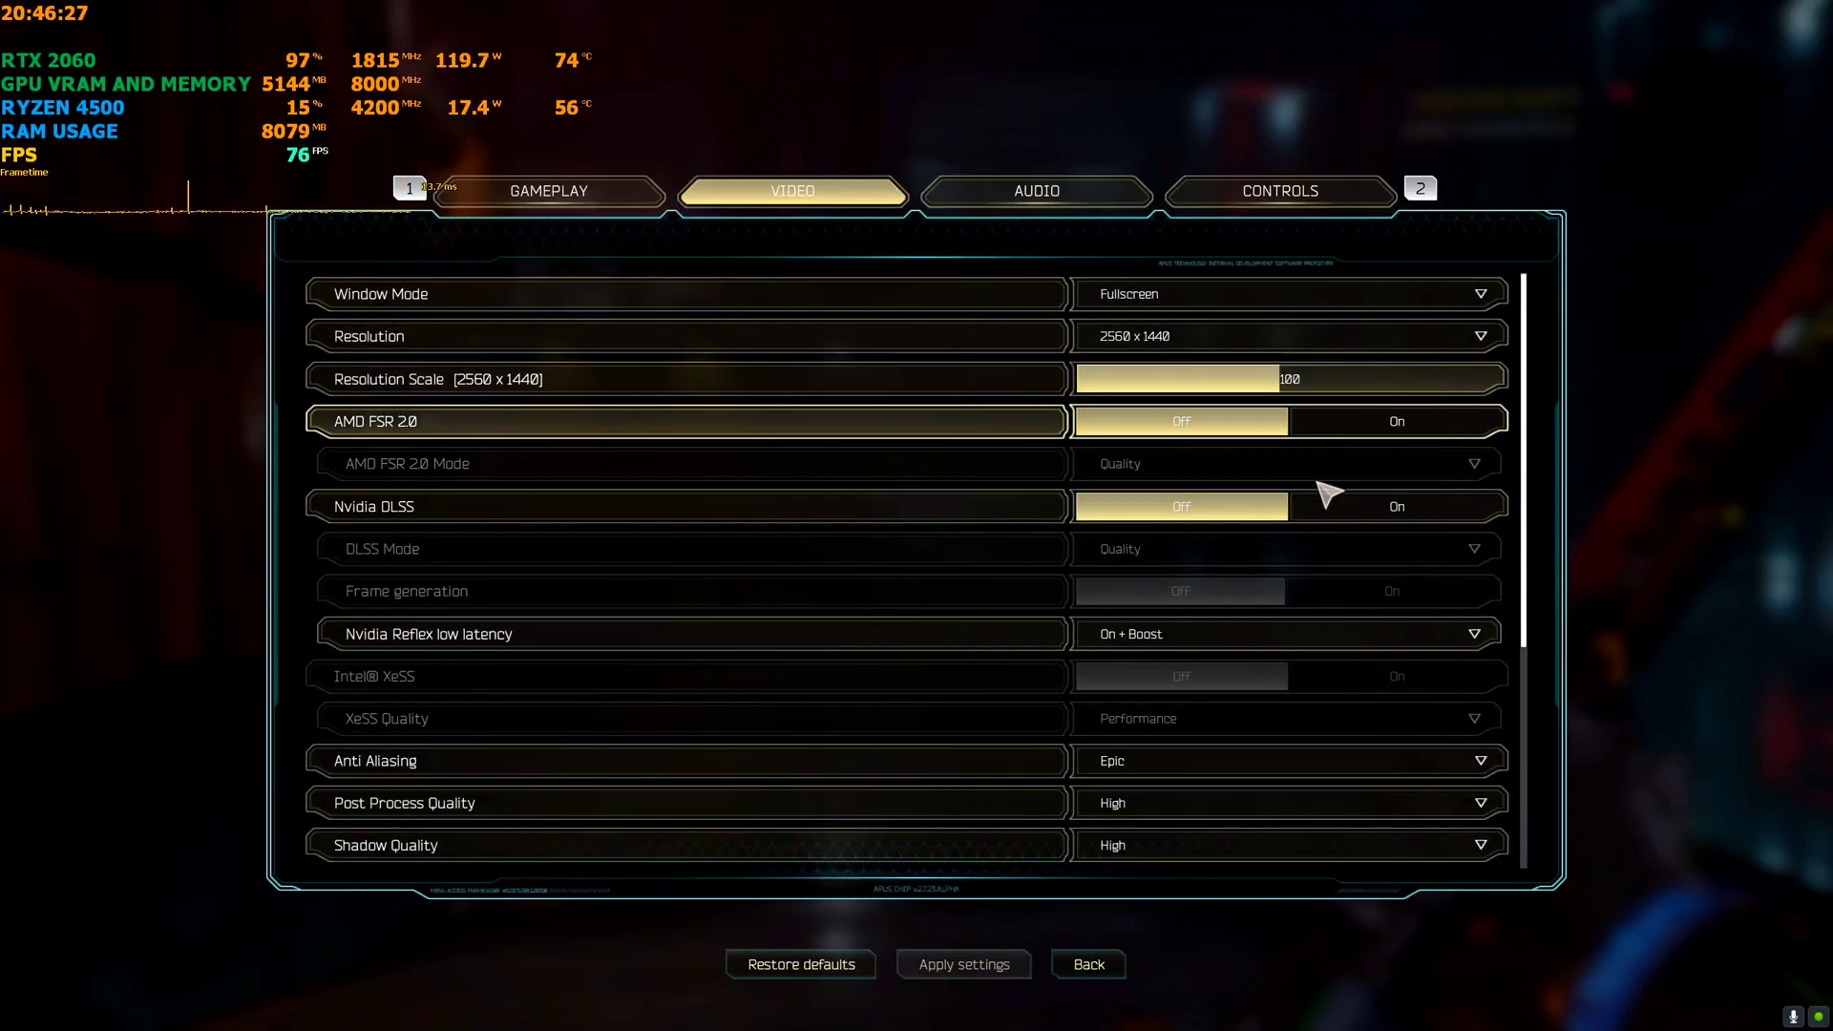
click(1396, 507)
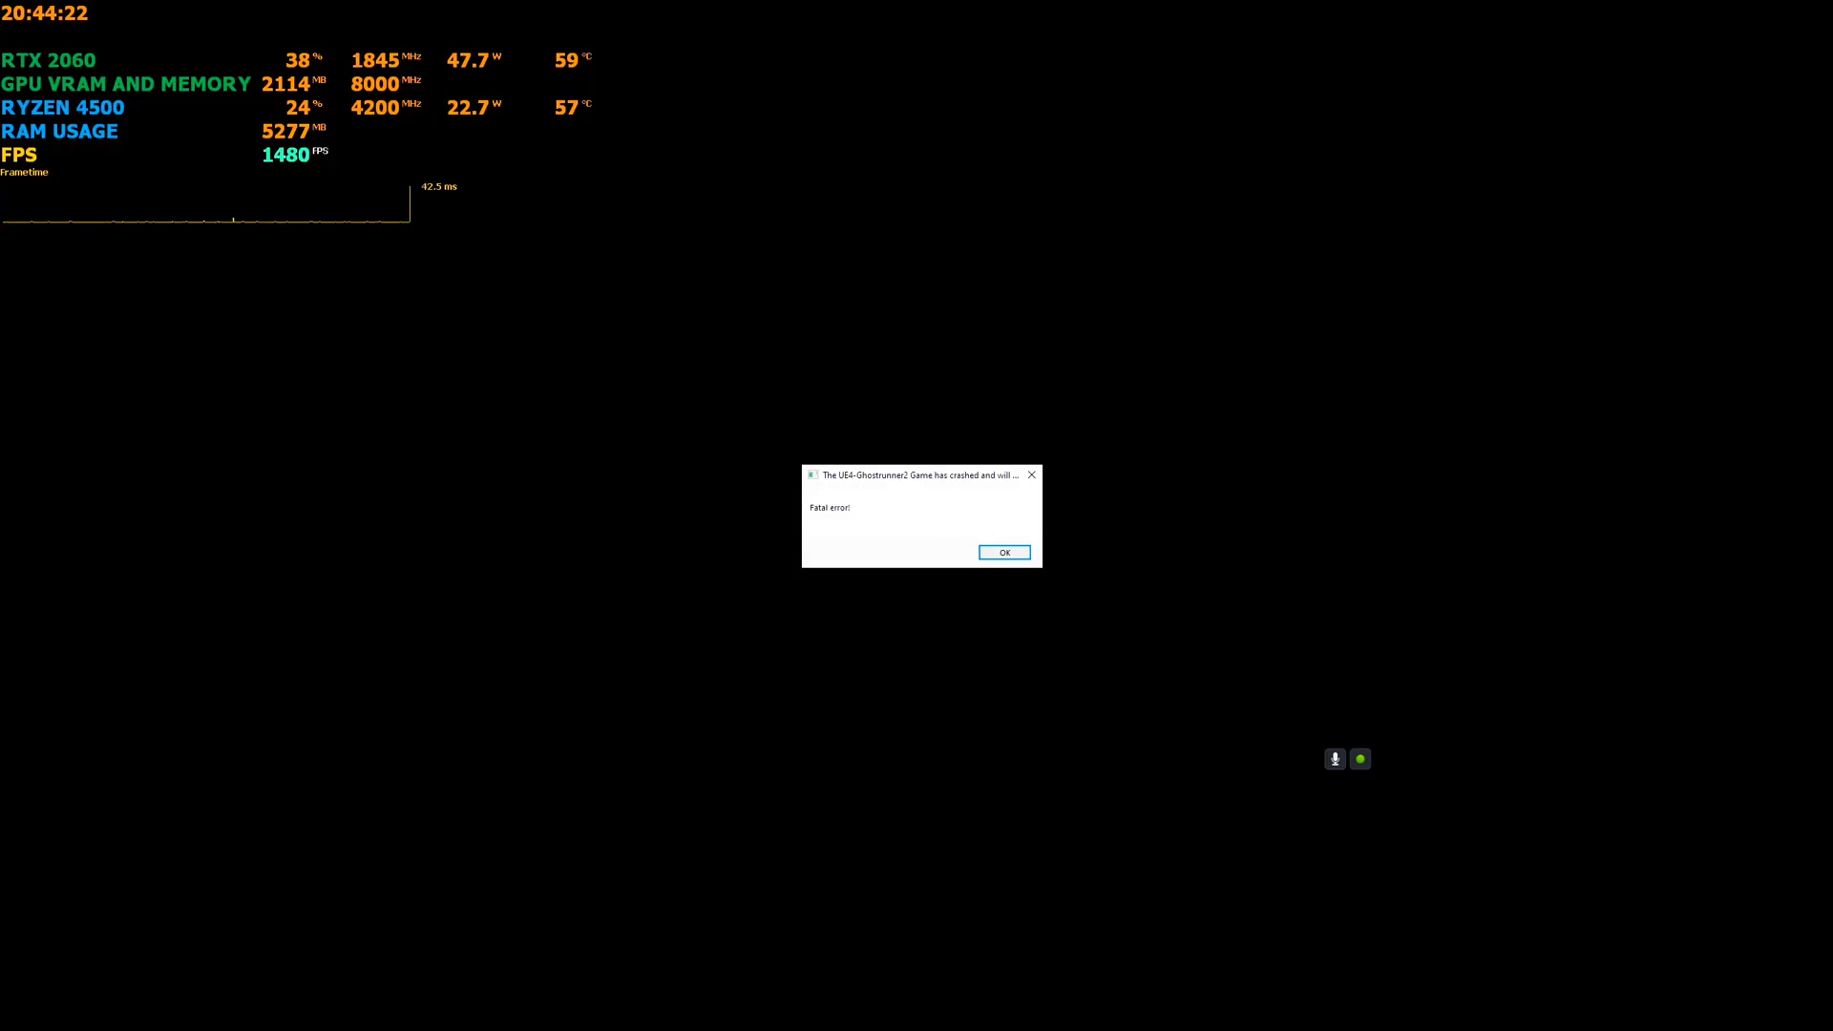
key(Return)
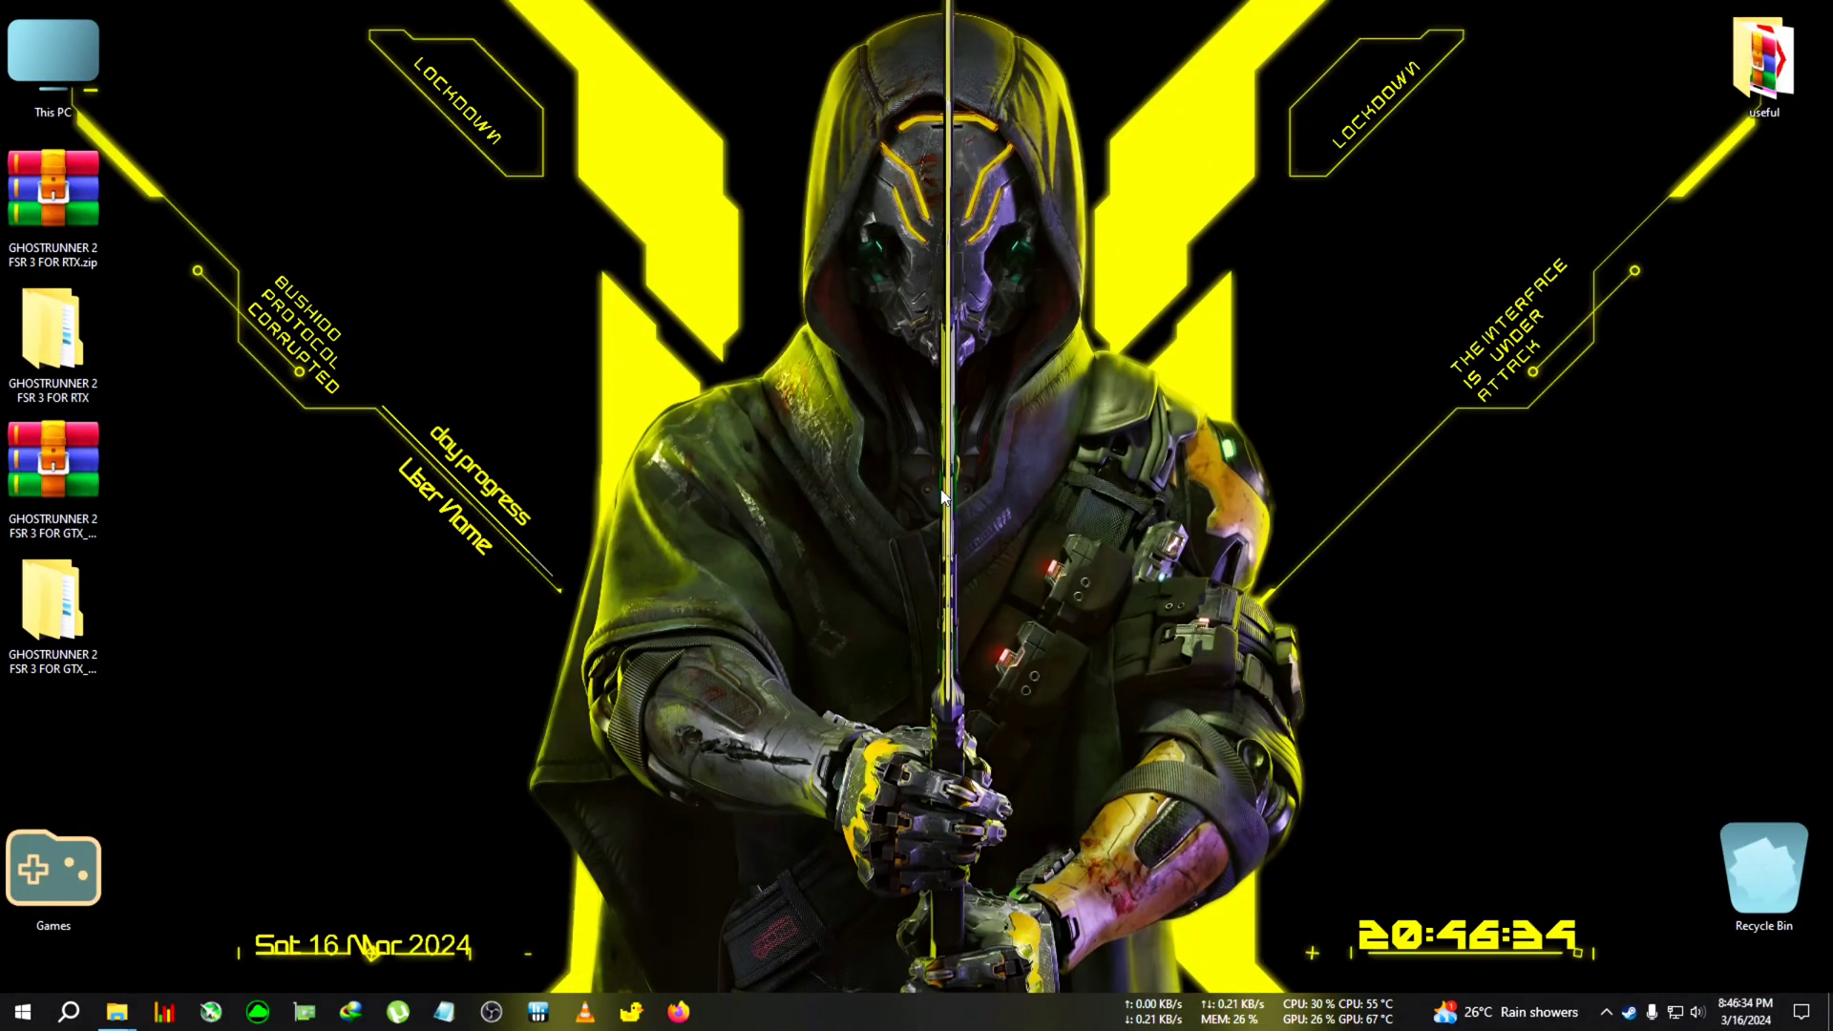
right_click(674, 398)
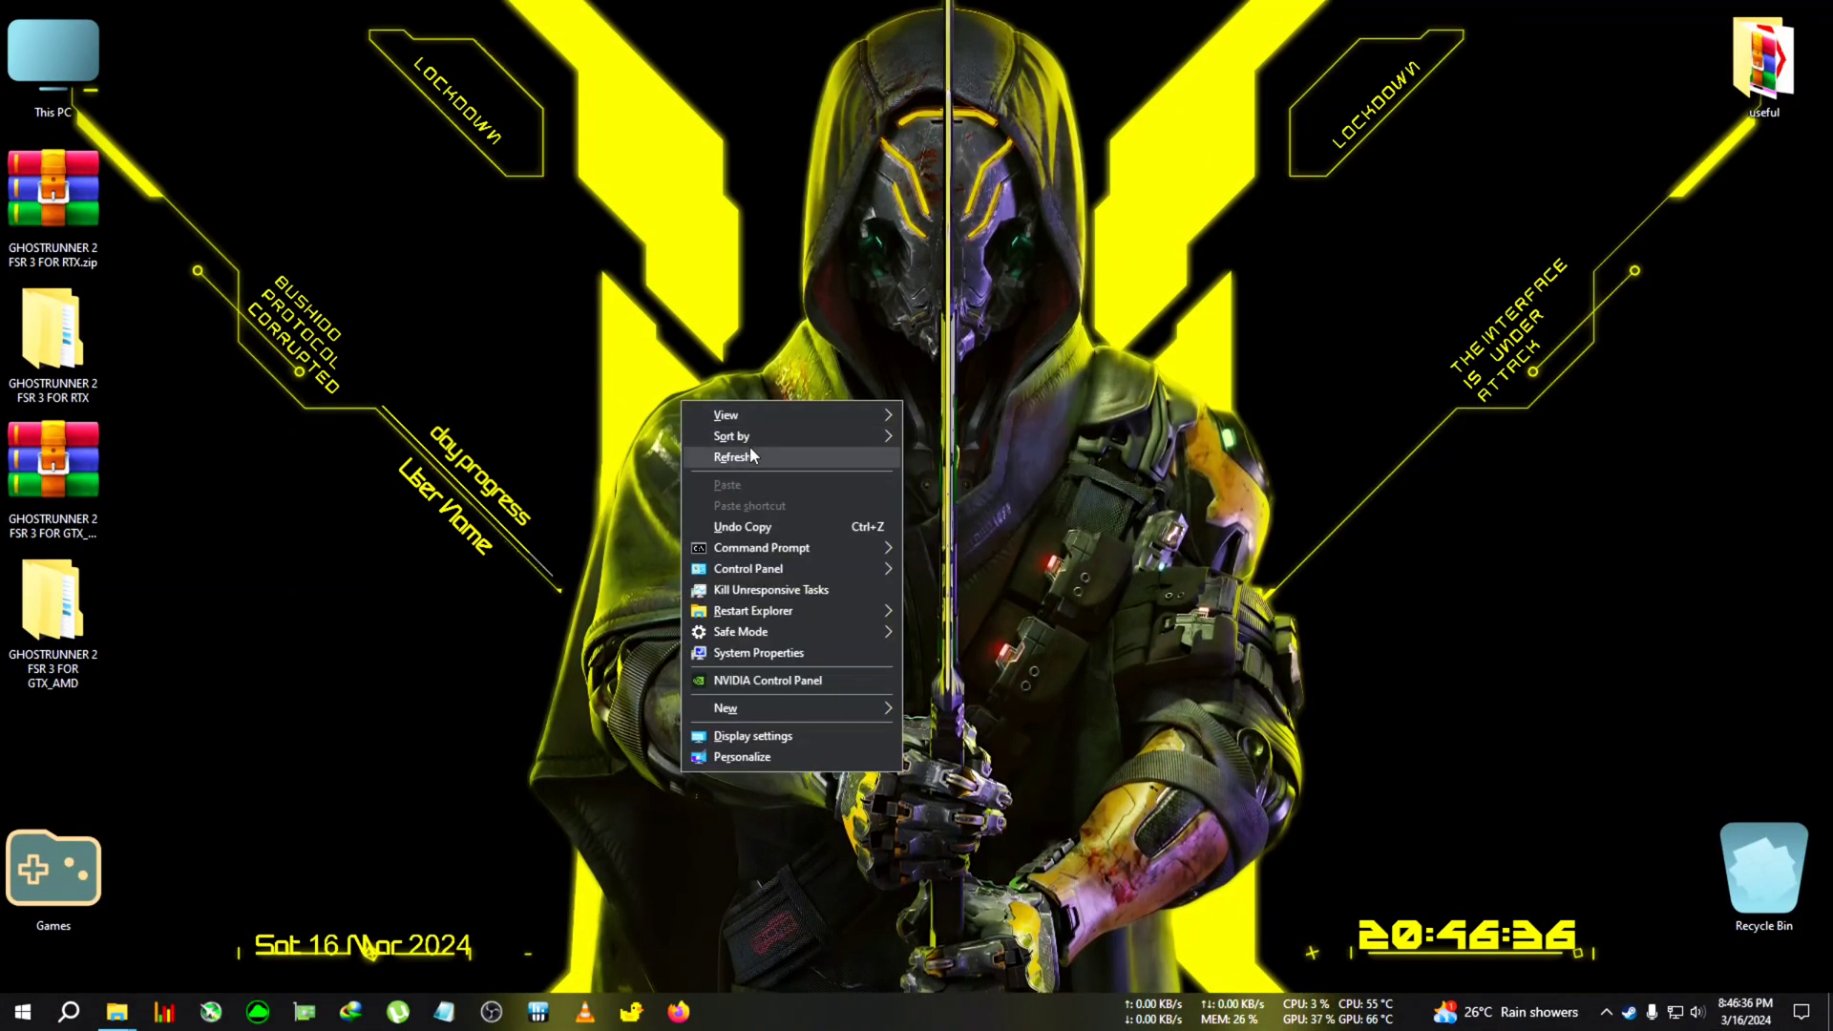
click(757, 454)
right_click(721, 329)
click(1003, 430)
right_click(736, 295)
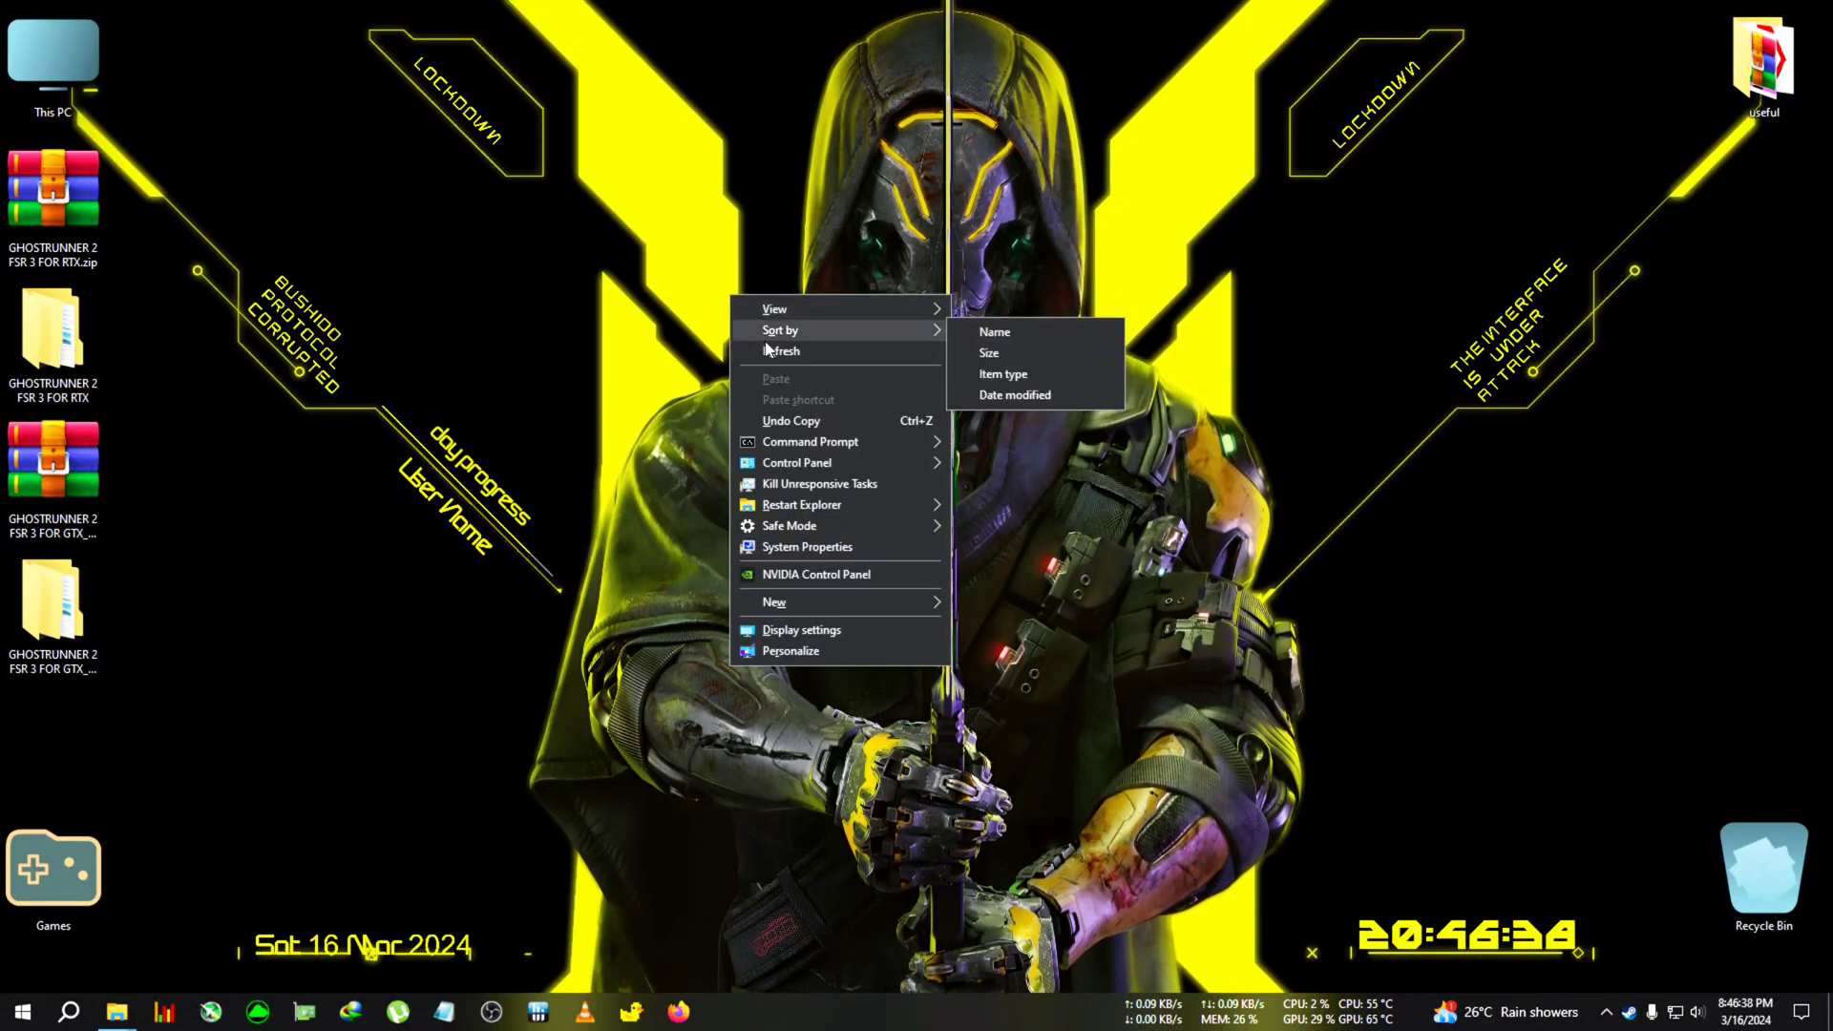
click(774, 362)
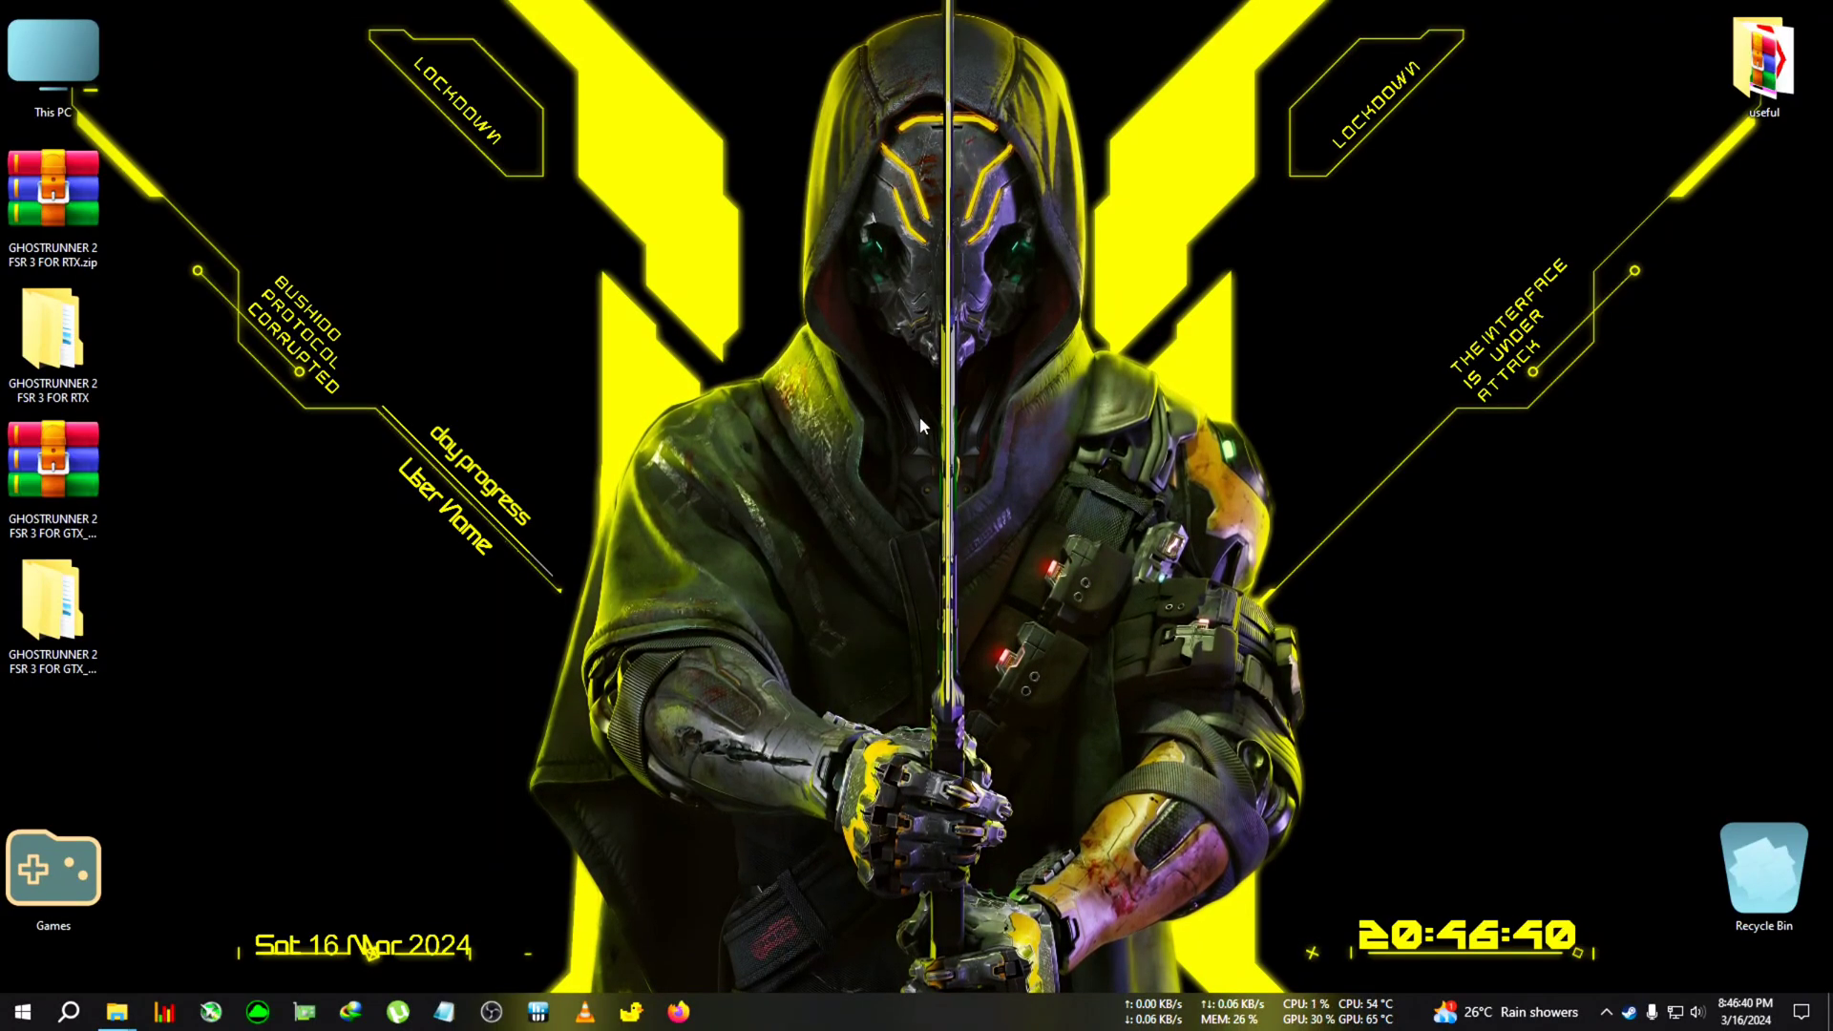
right_click(1071, 390)
click(1122, 441)
right_click(1061, 387)
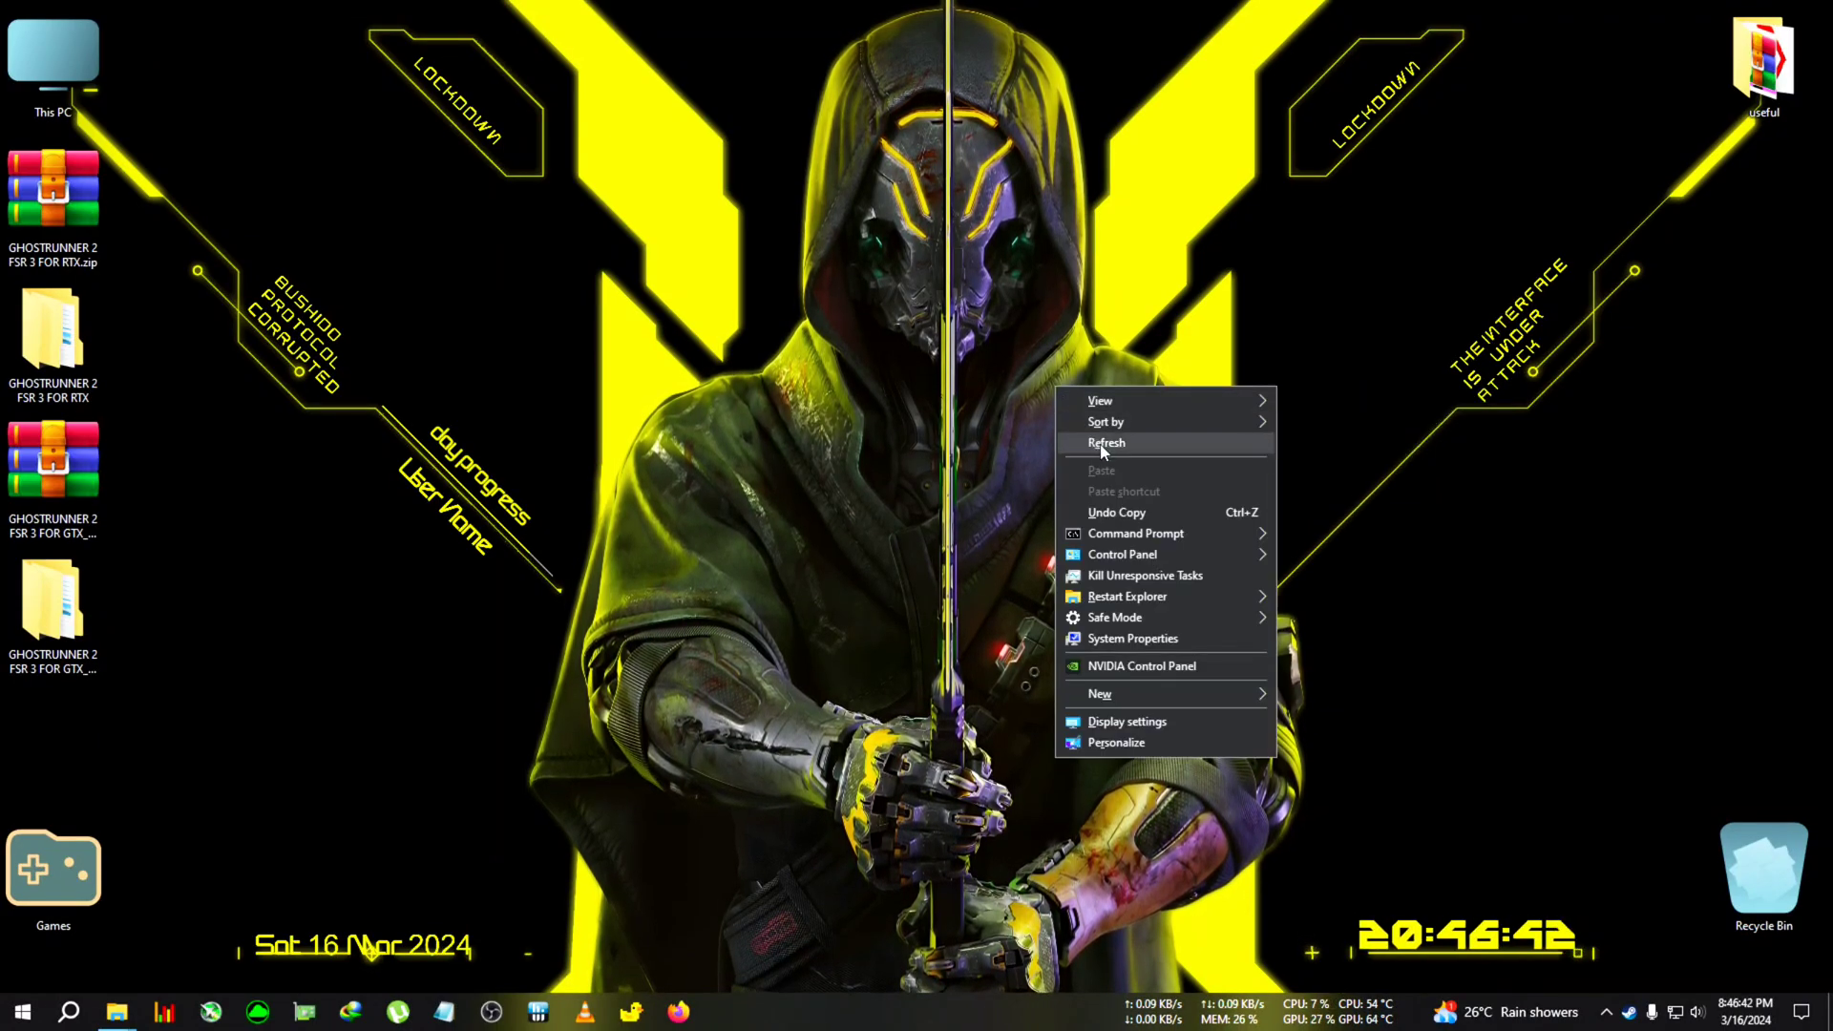
click(1104, 447)
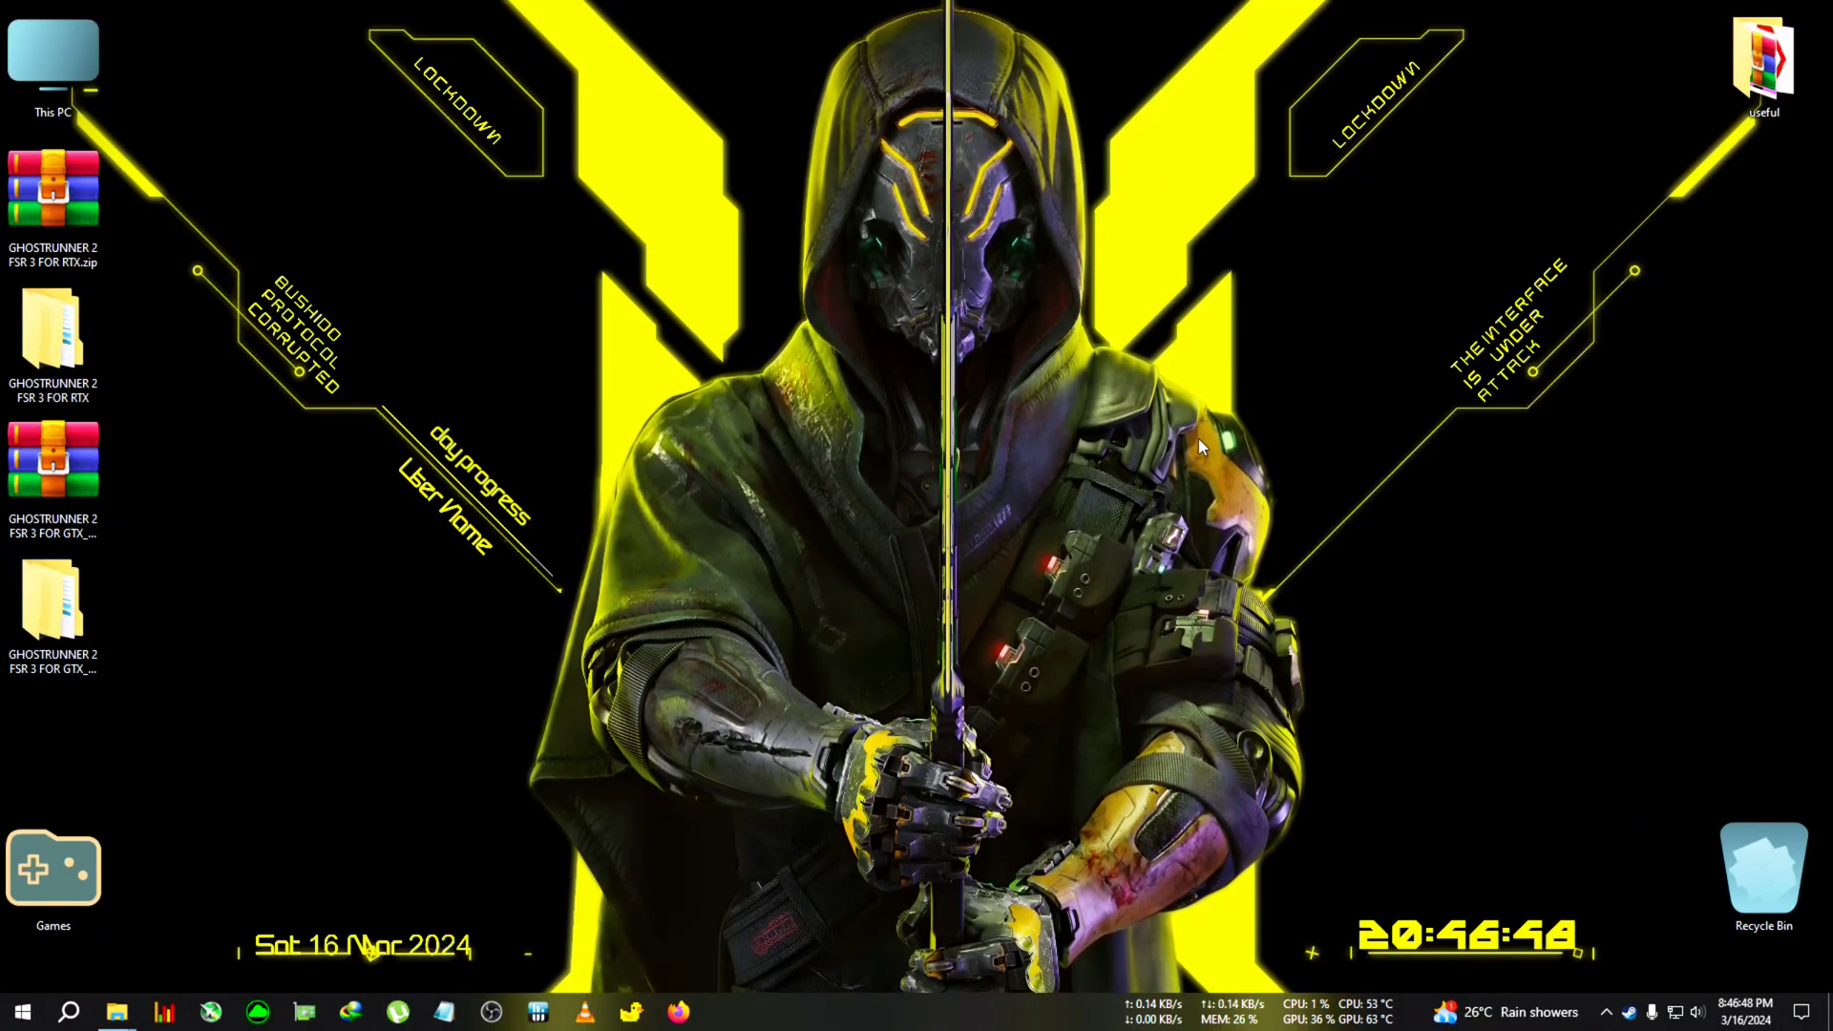
right_click(1218, 407)
click(1246, 462)
right_click(1218, 407)
click(1247, 461)
right_click(1209, 433)
click(1246, 487)
right_click(1205, 377)
click(1270, 436)
right_click(1255, 414)
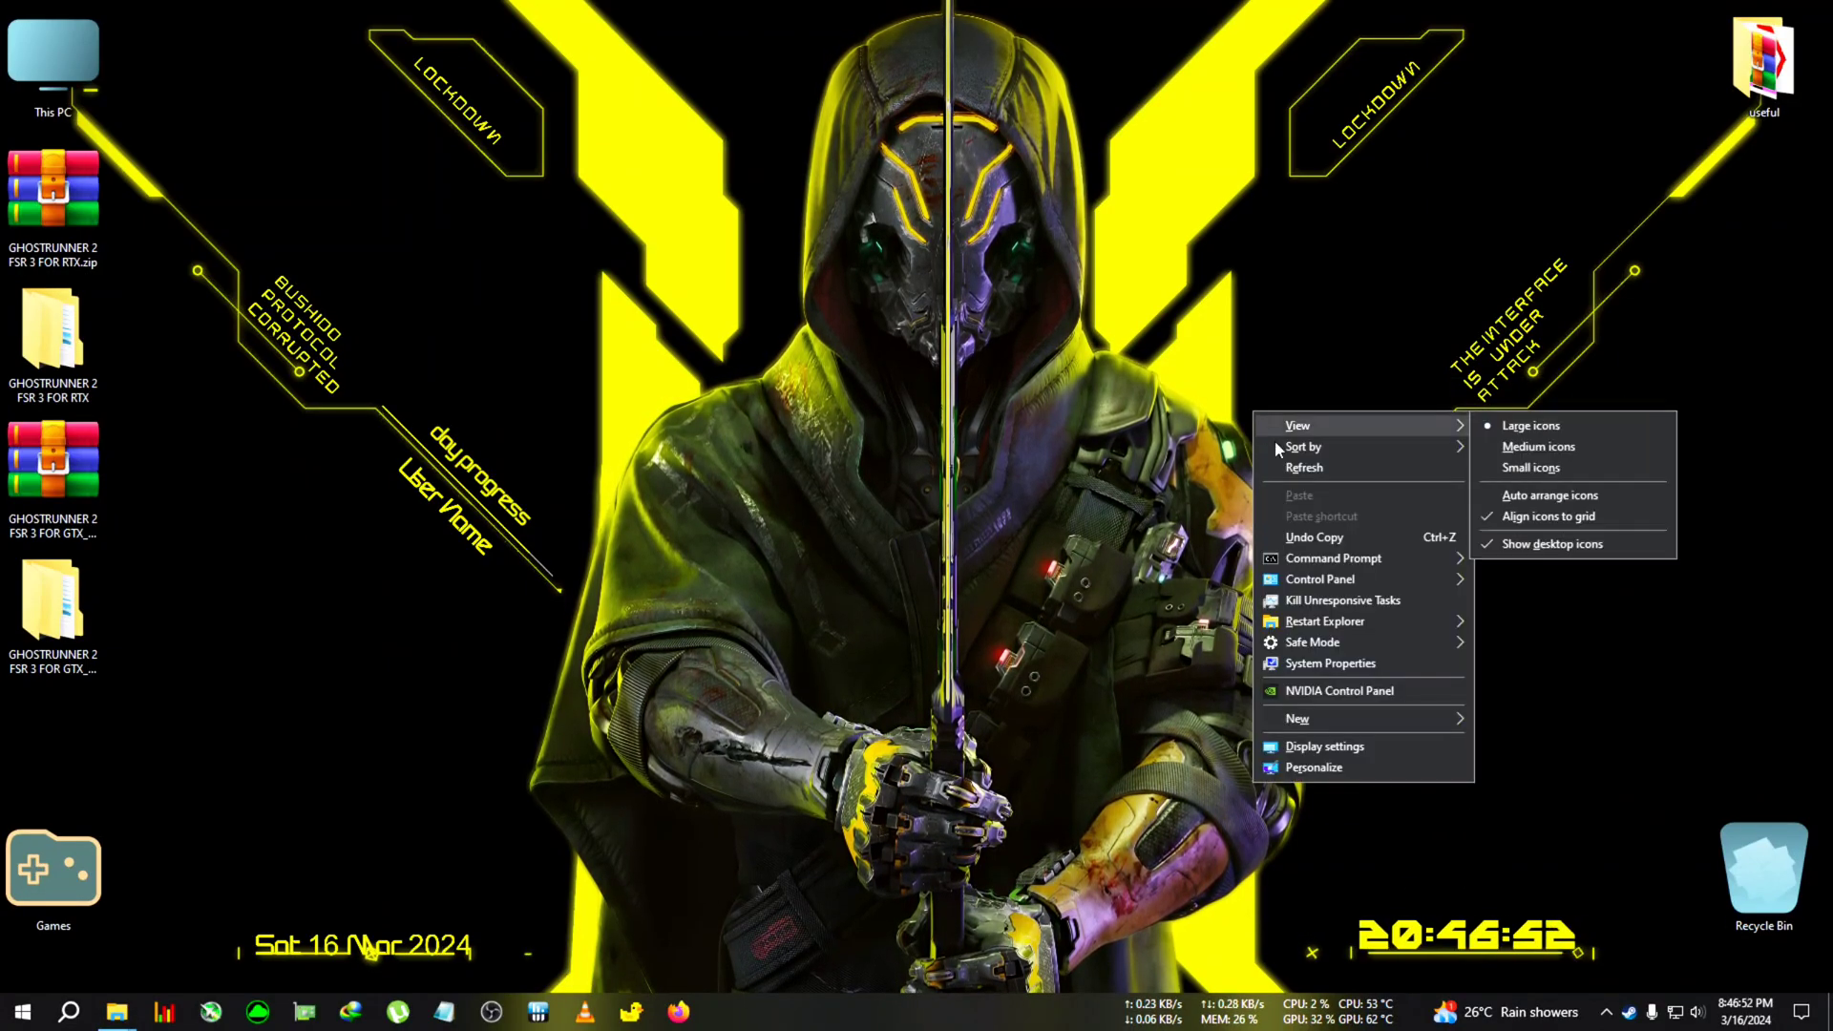
click(1298, 466)
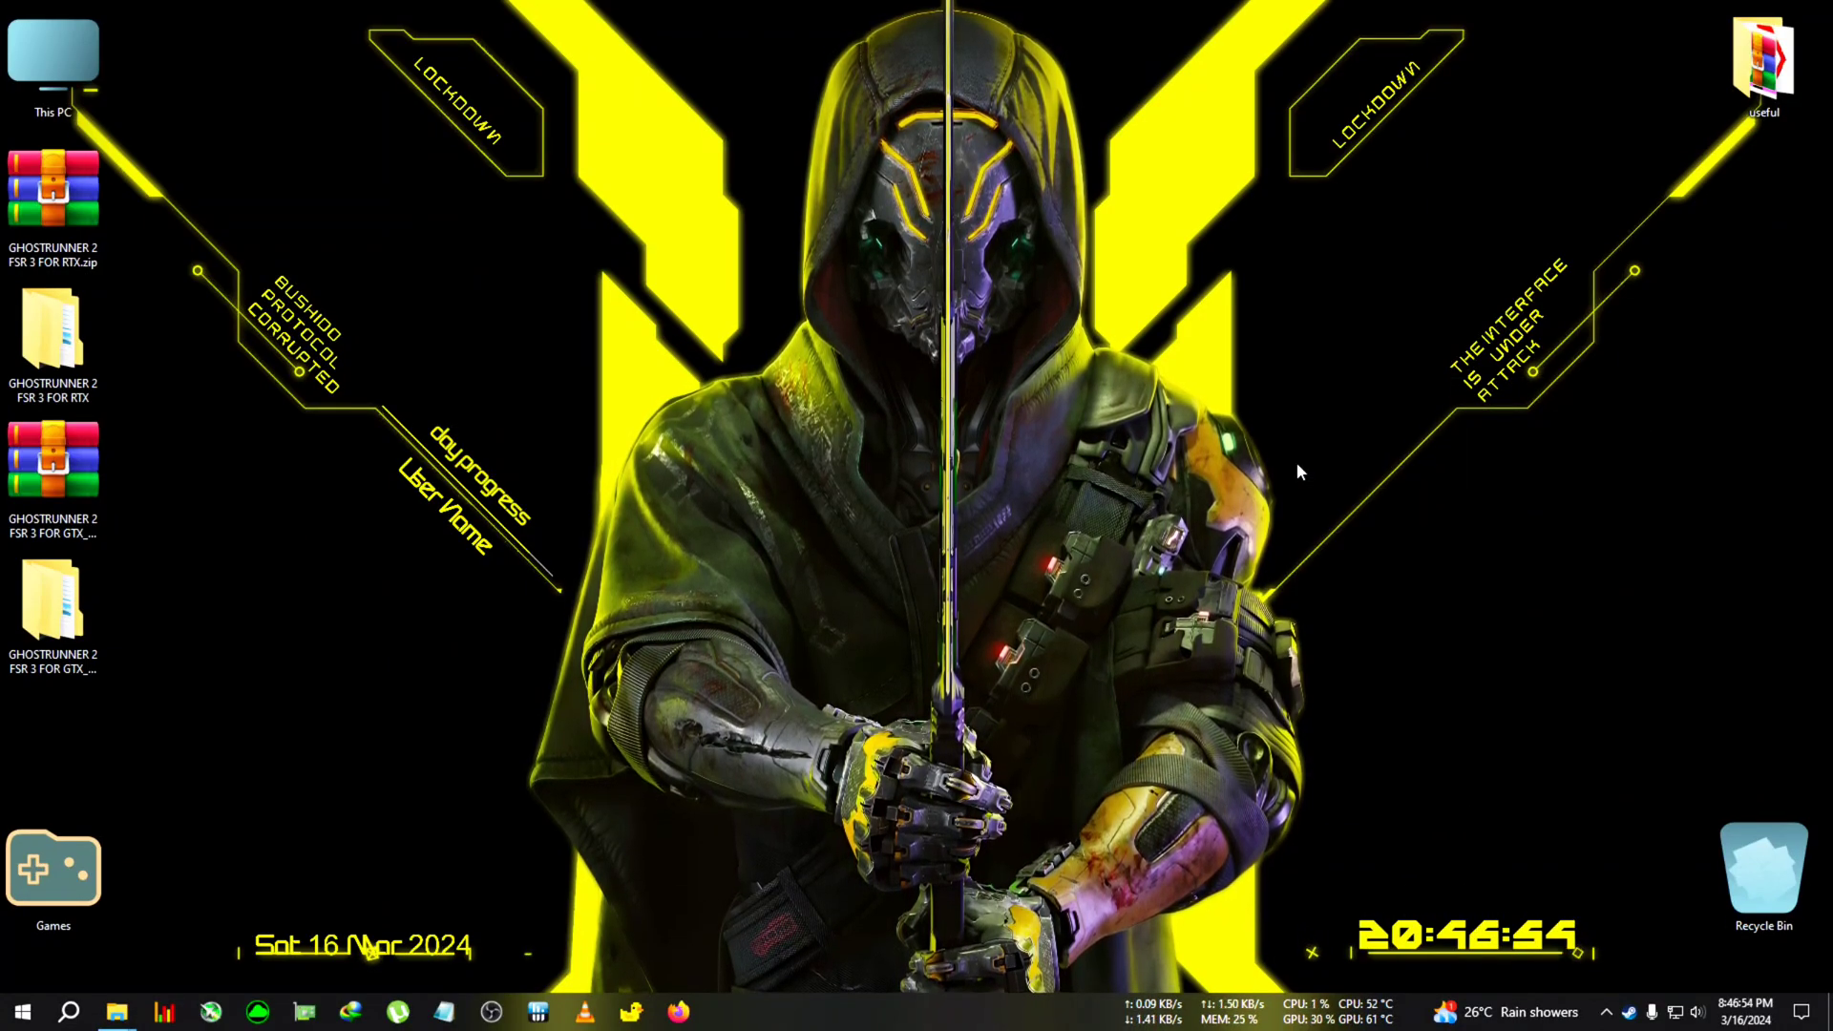